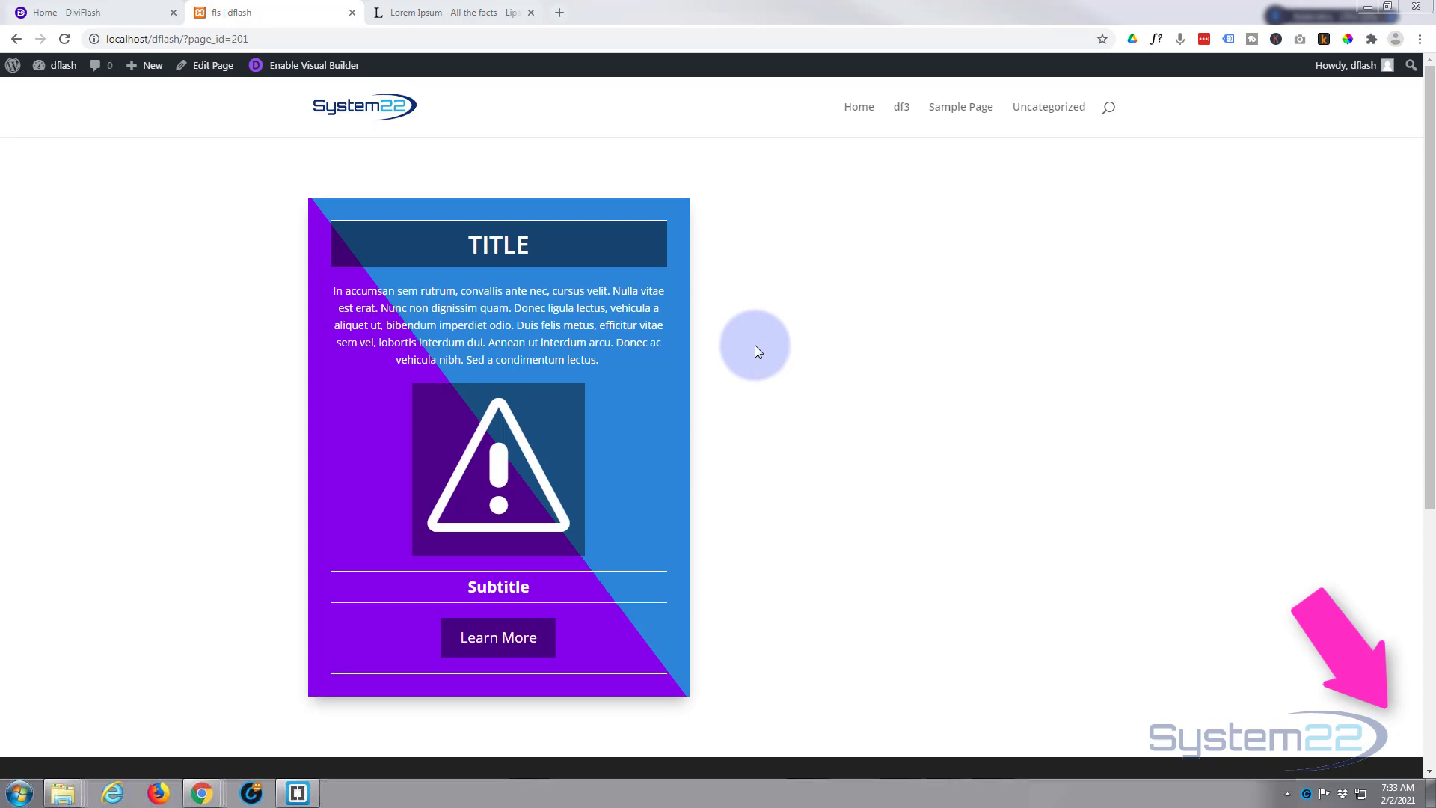
Review the list of available Divi modules on the DiviFlash website.
{"action": "left_click", "coordinate": [80, 15]}
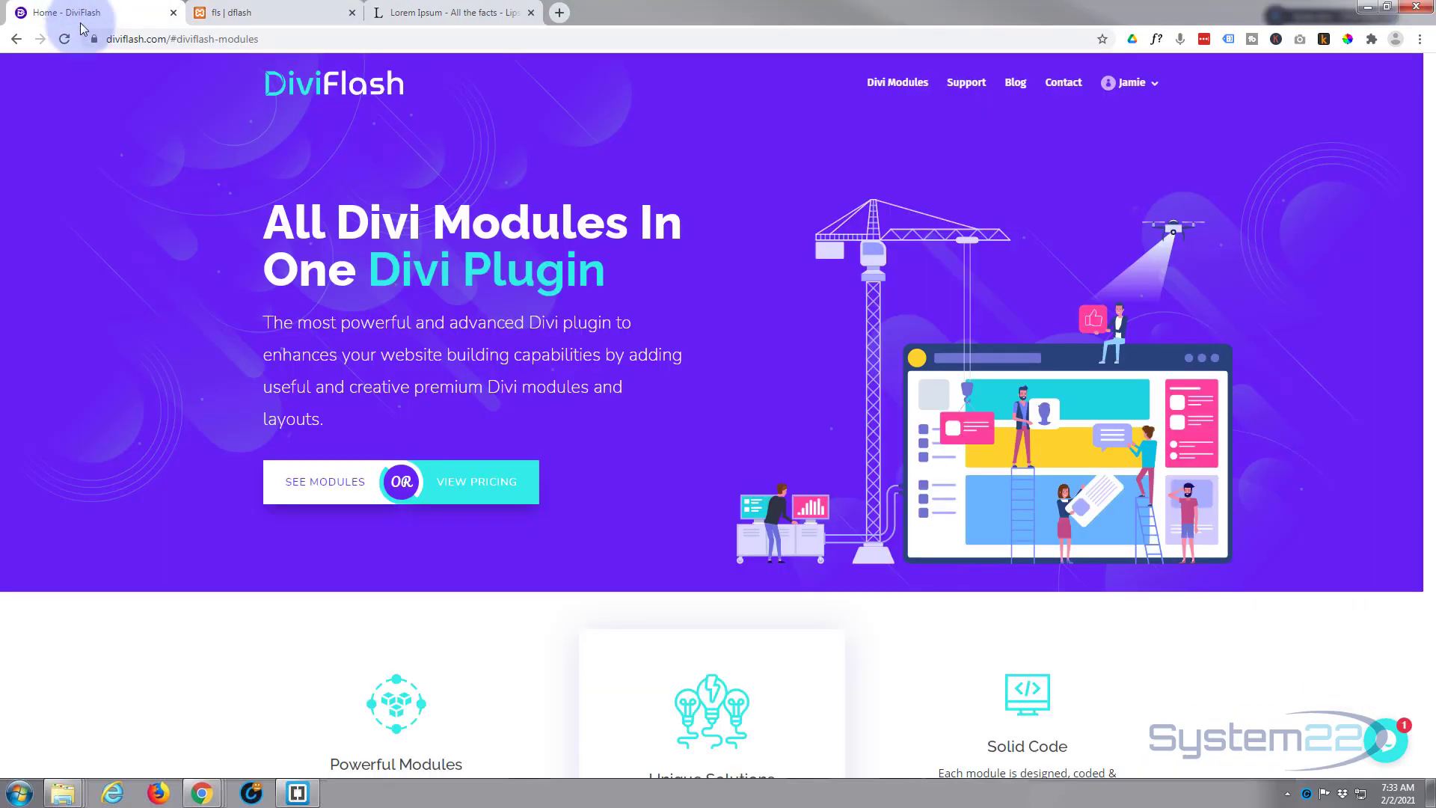
{"action": "scroll", "coordinate": [226, 341], "scroll_direction": "down", "scroll_amount": 7}
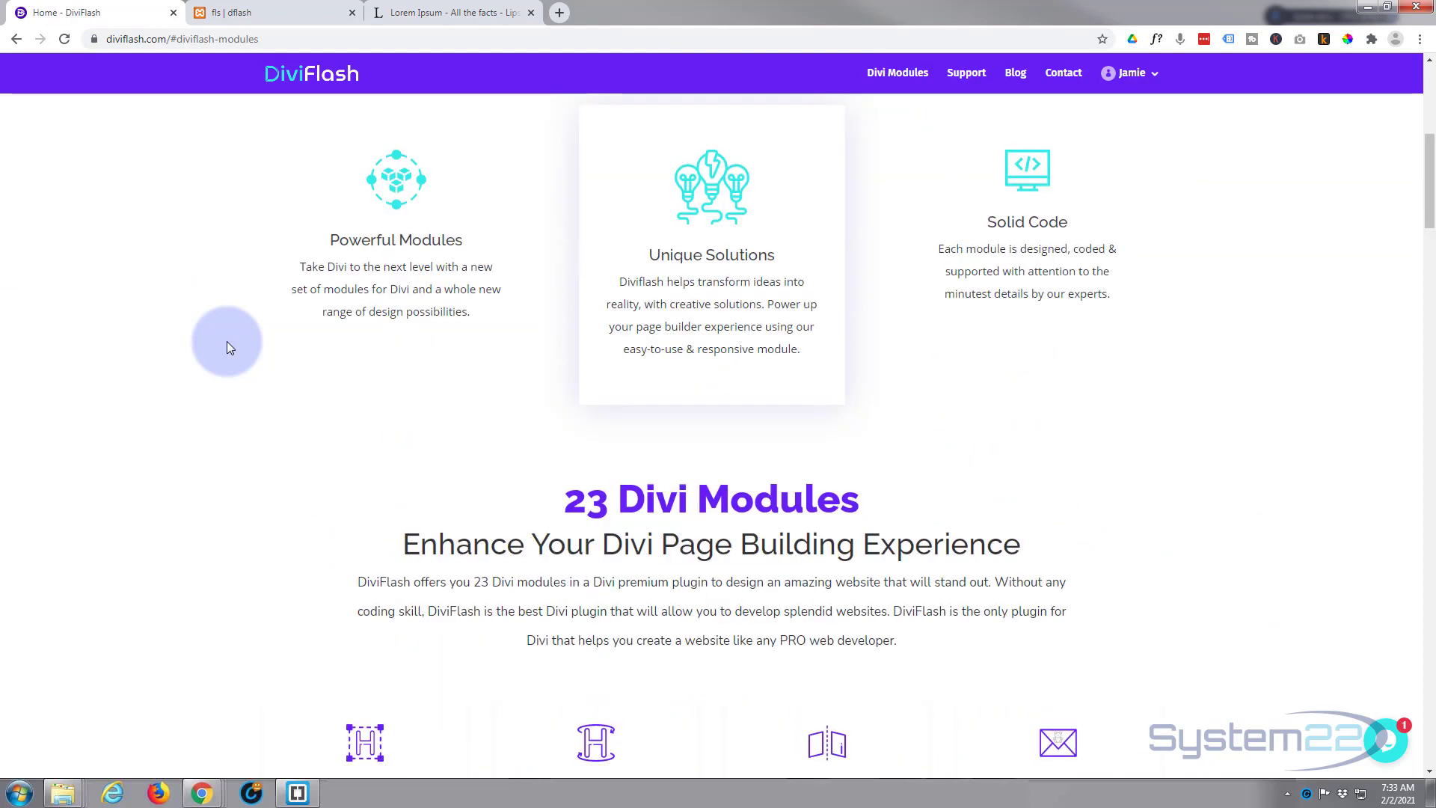
{"action": "scroll", "coordinate": [227, 341], "scroll_direction": "down", "scroll_amount": 7}
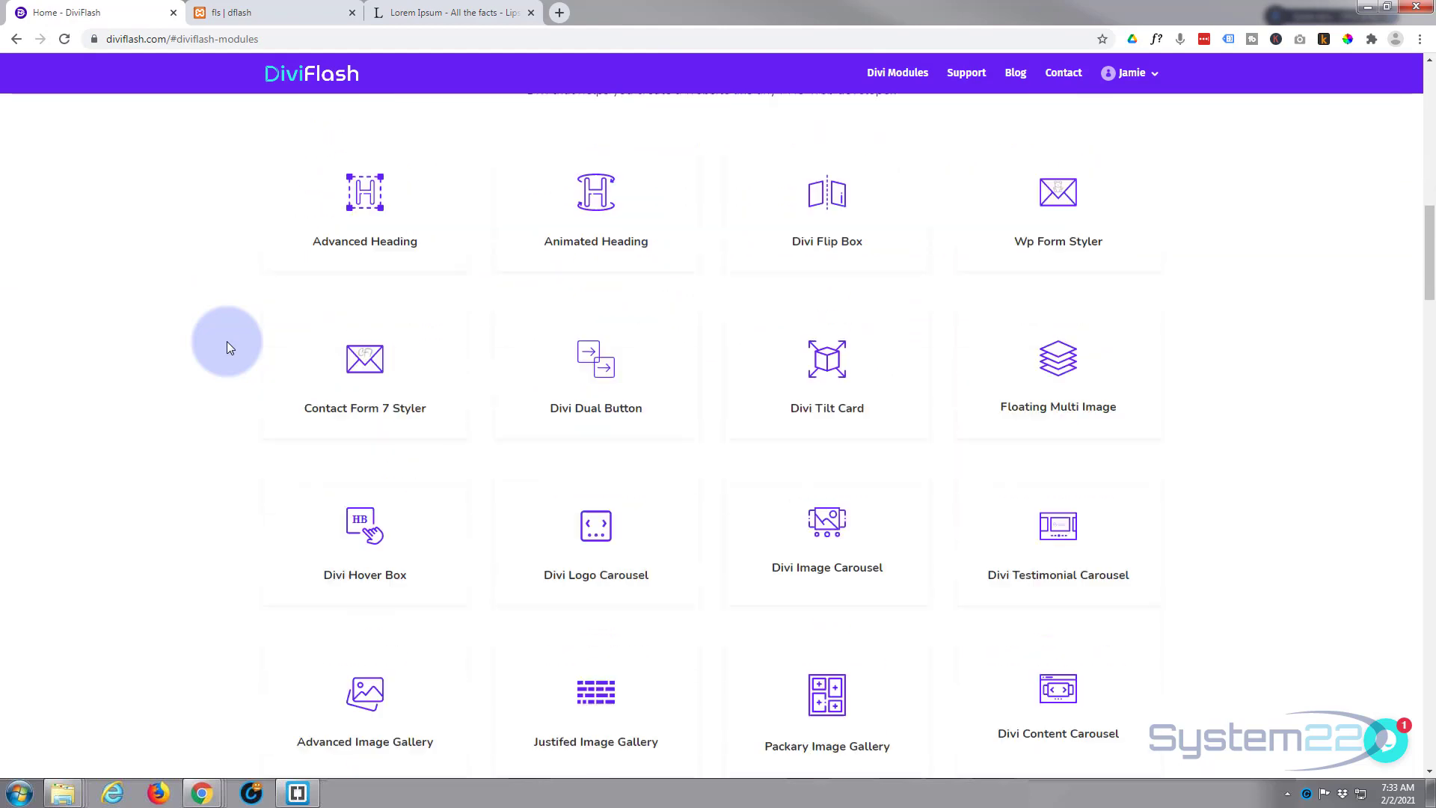
{"action": "scroll", "coordinate": [226, 341], "scroll_direction": "down", "scroll_amount": 5}
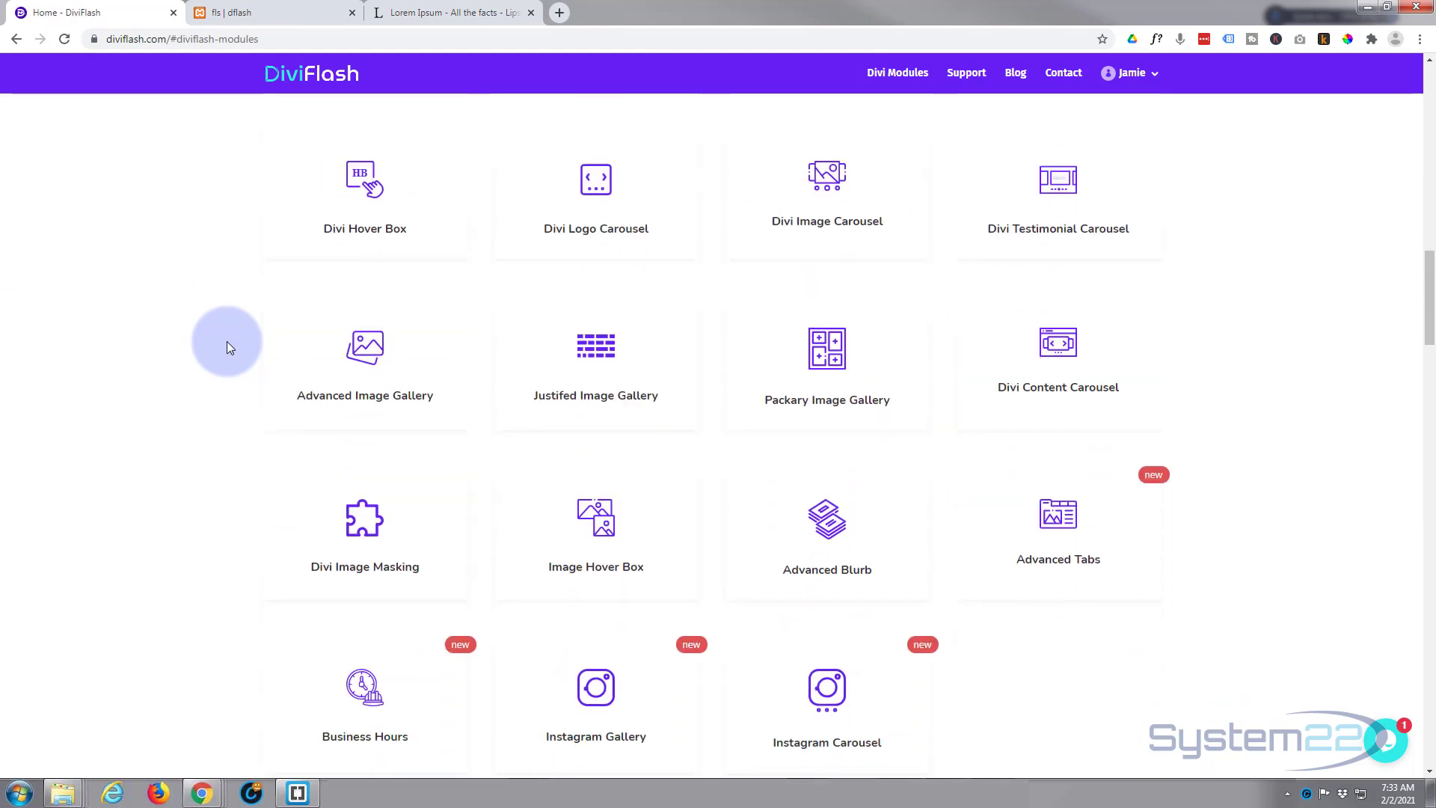
Open the fls page in the Visual Builder and insert an Advanced Blurb module in the row's first column.
{"action": "left_click", "coordinate": [252, 11]}
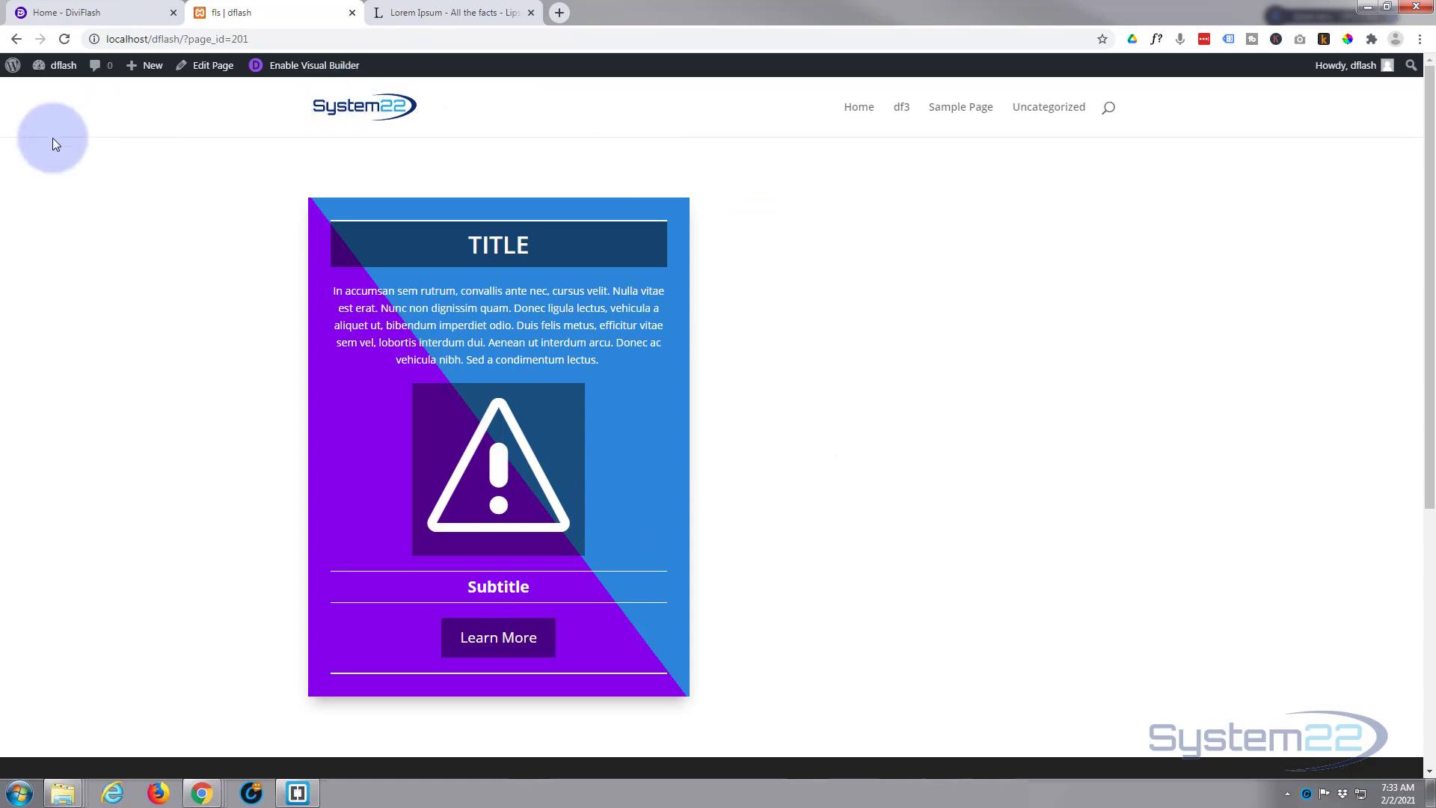
{"action": "left_click", "coordinate": [301, 67]}
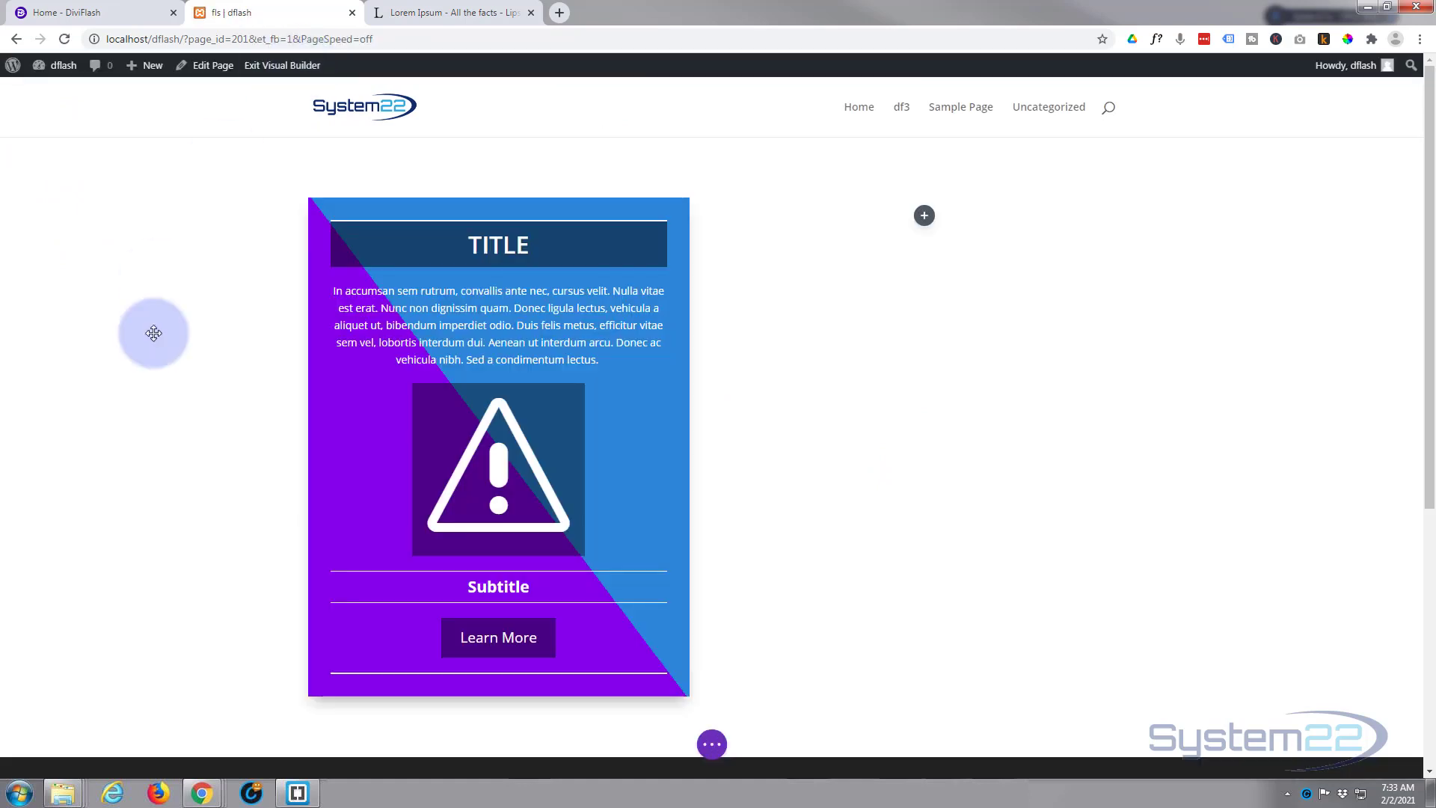
{"action": "mouse_move", "coordinate": [524, 236]}
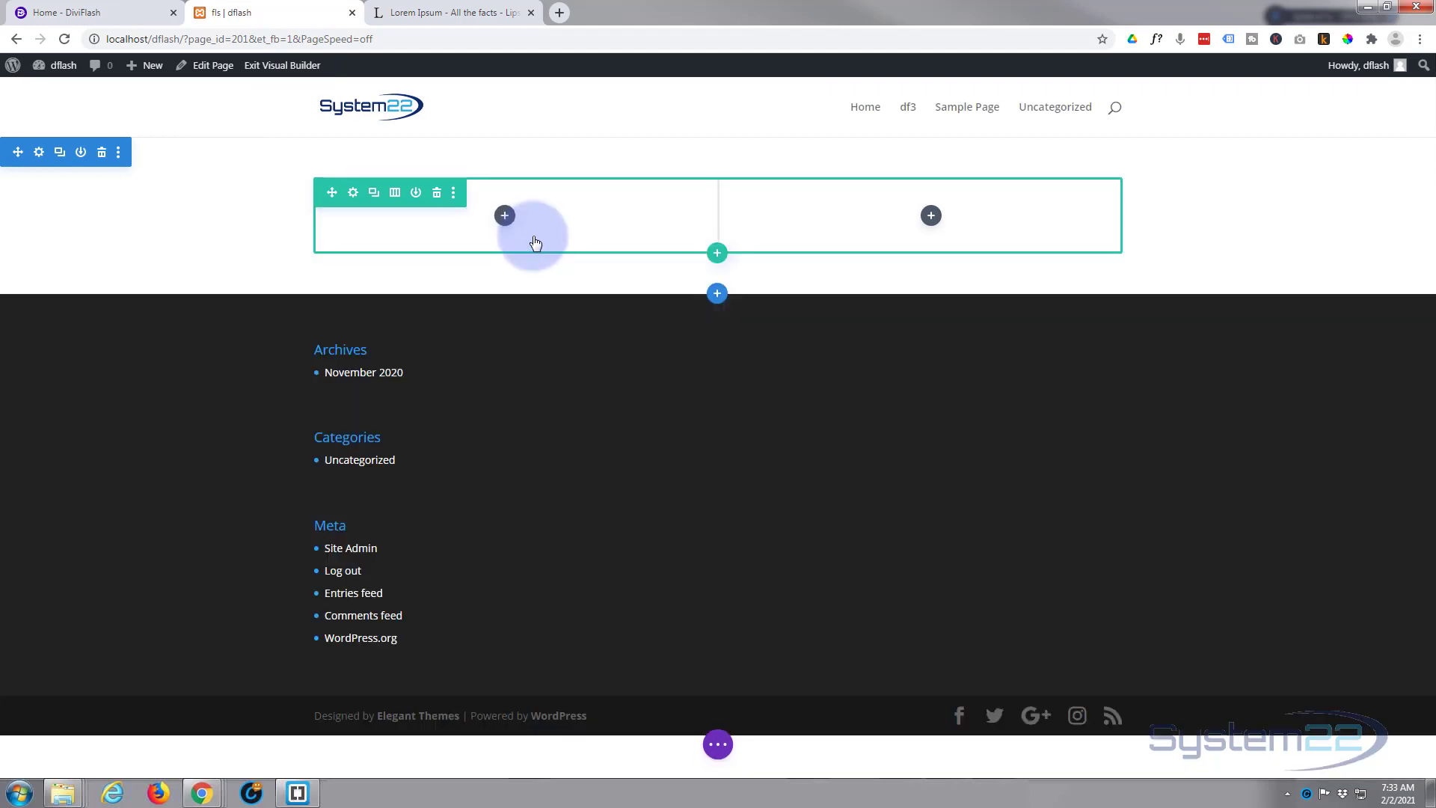
{"action": "left_click", "coordinate": [503, 214]}
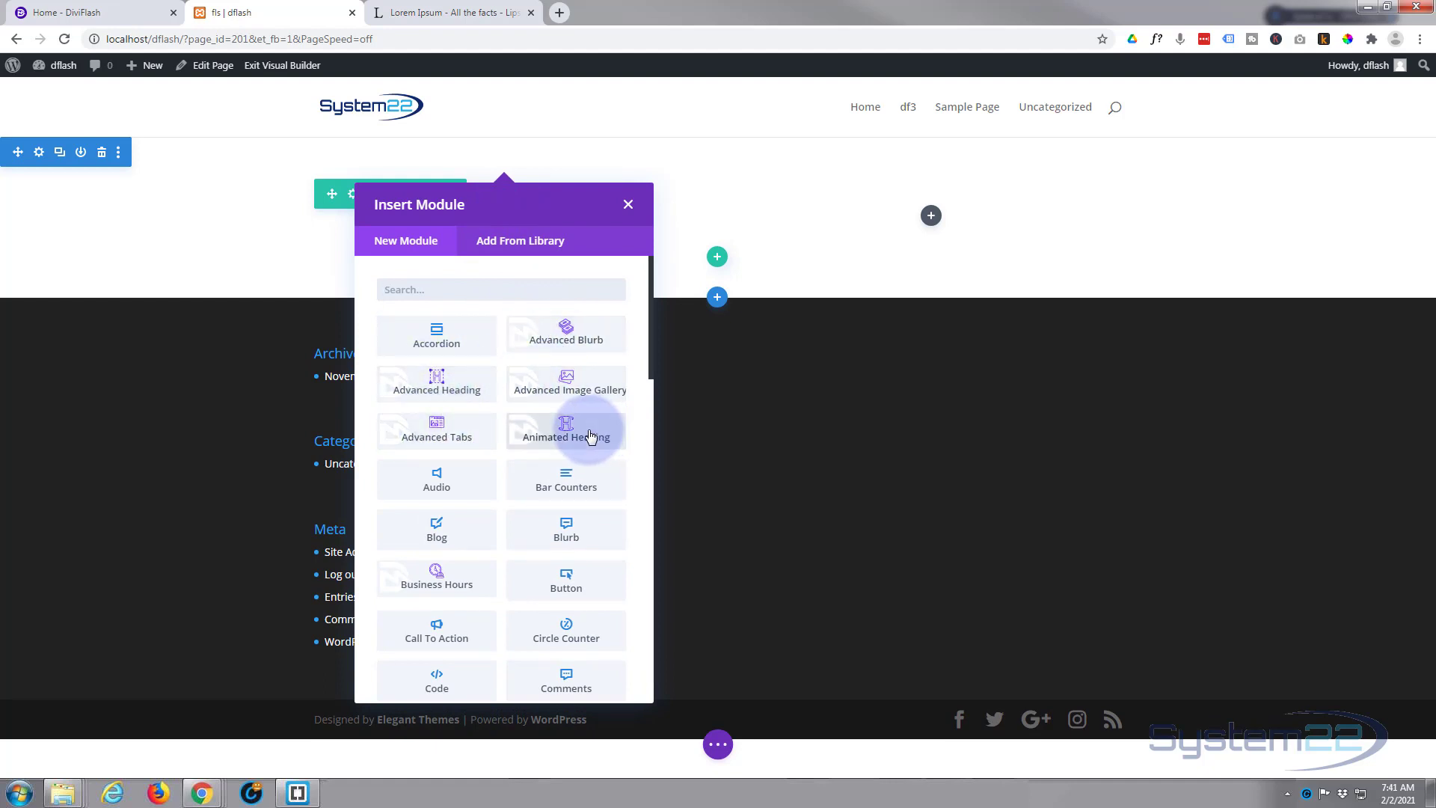
{"action": "left_click", "coordinate": [568, 332]}
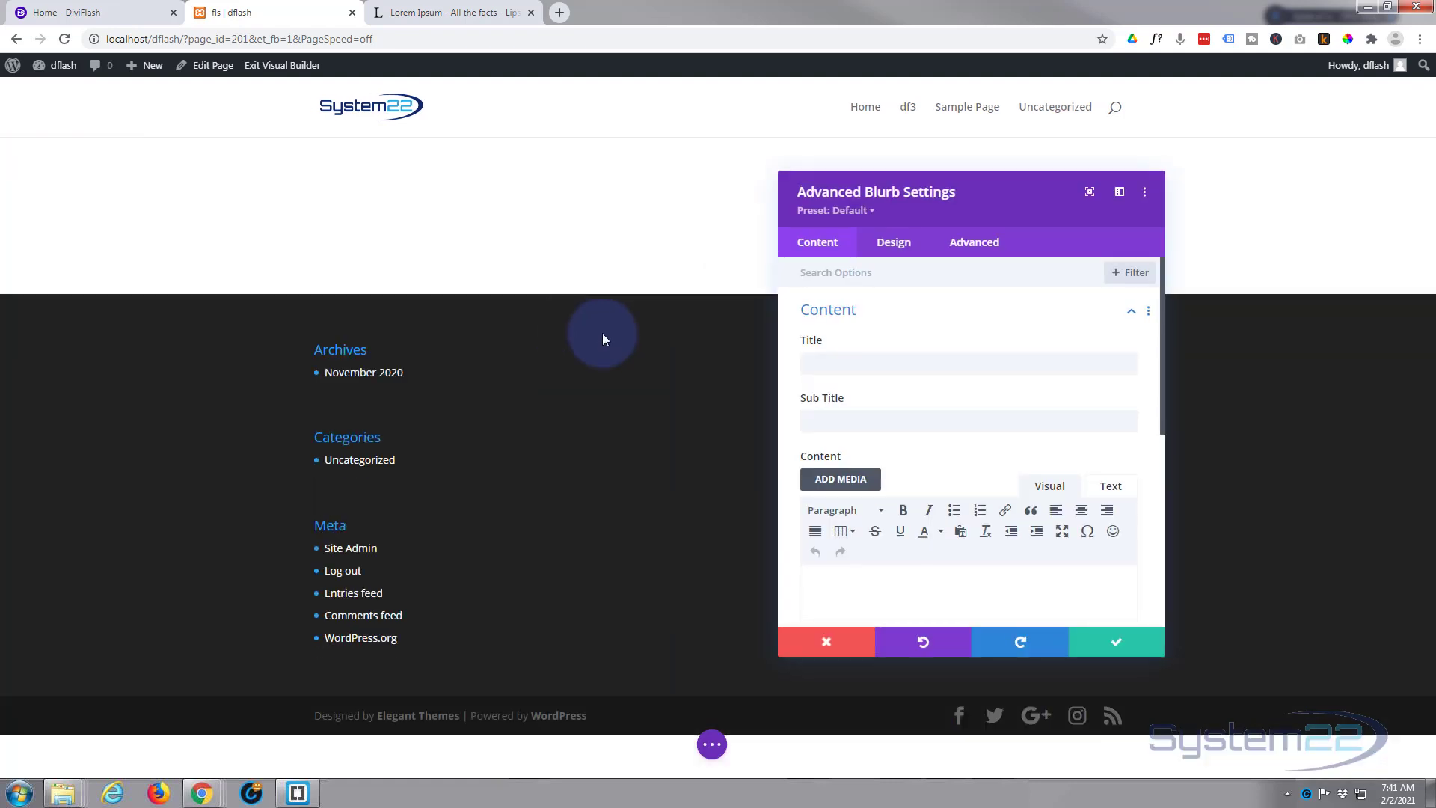
Set the blurb's title to "Title" and its sub title to "Subtitle".
{"action": "left_click", "coordinate": [811, 368]}
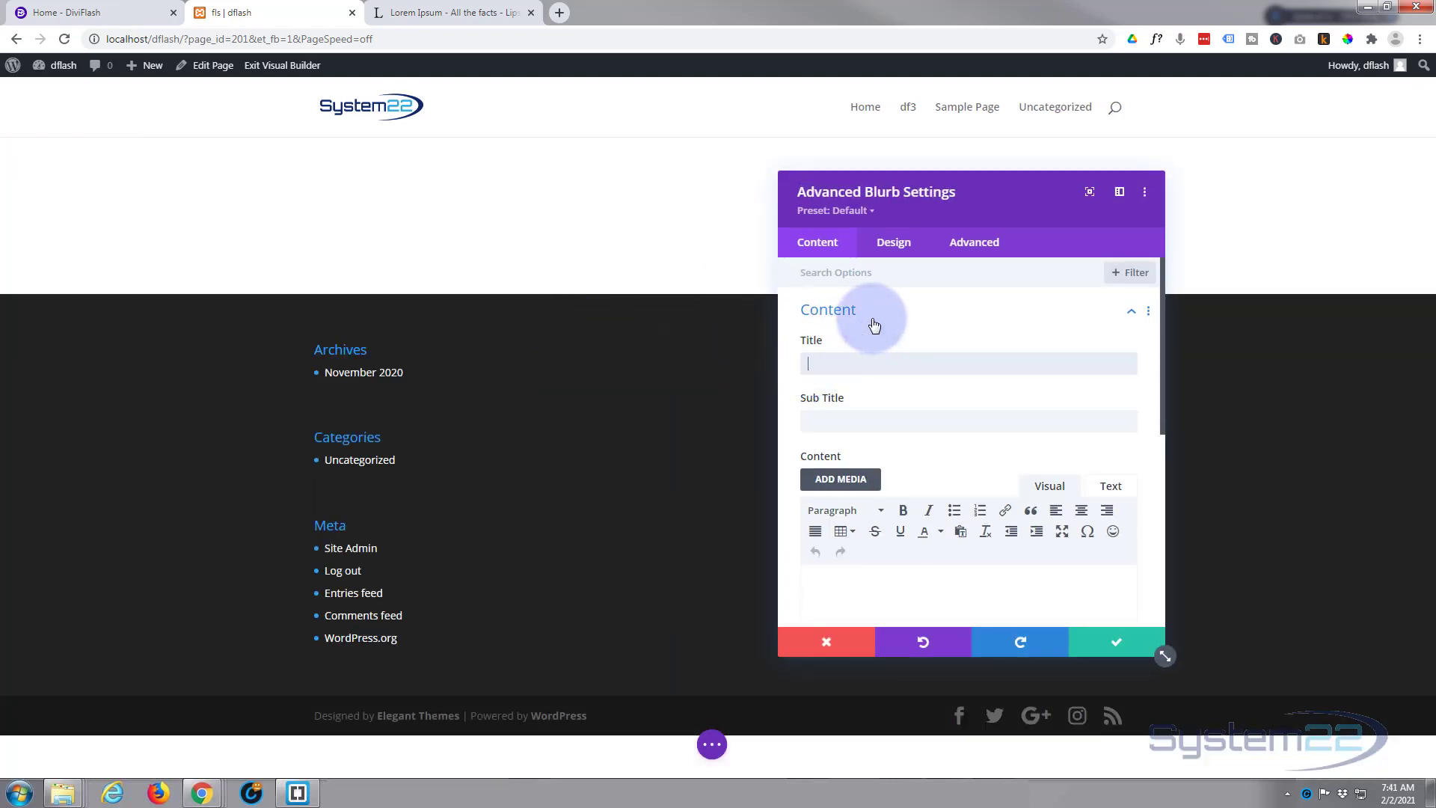
{"action": "type", "text": "Title"}
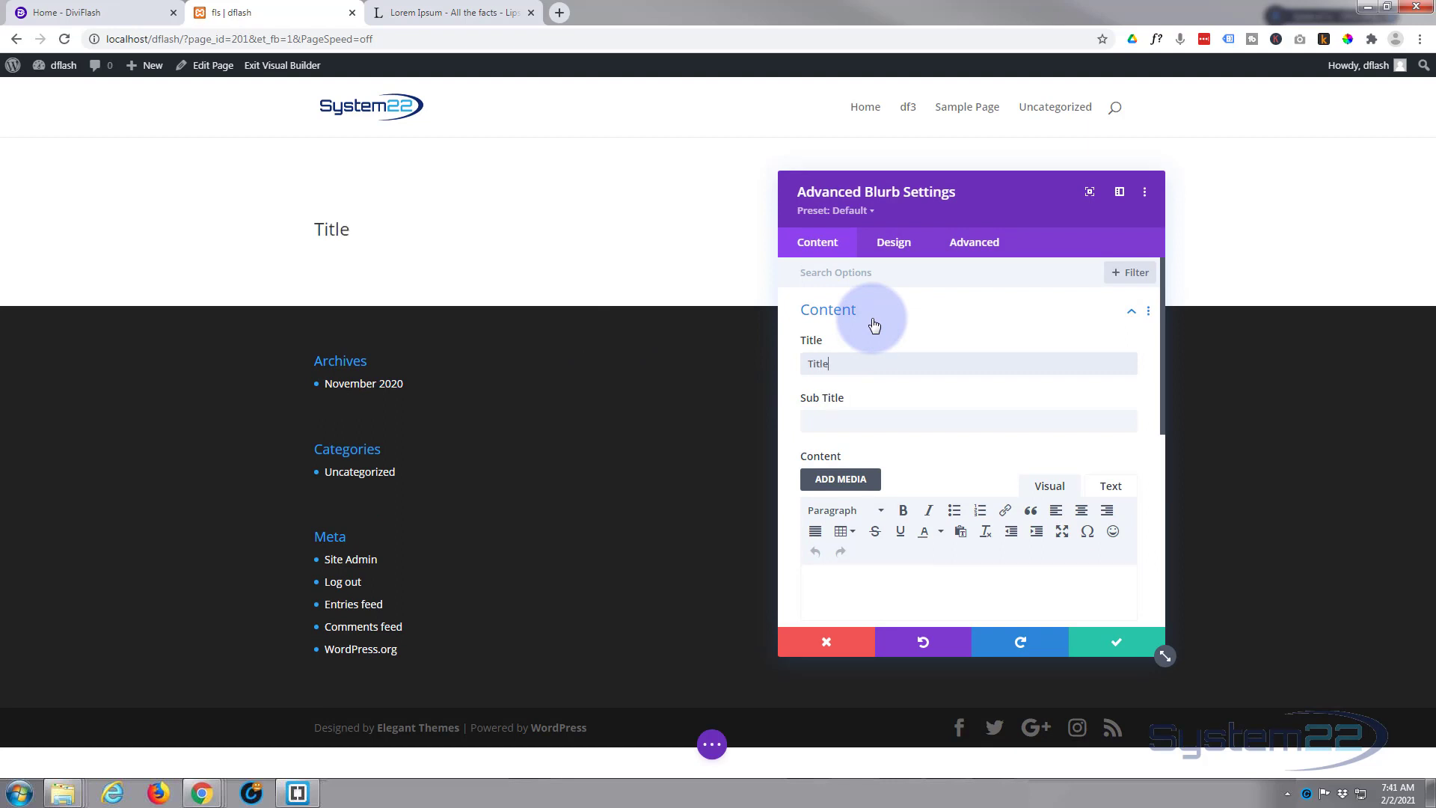
{"action": "left_click", "coordinate": [815, 421]}
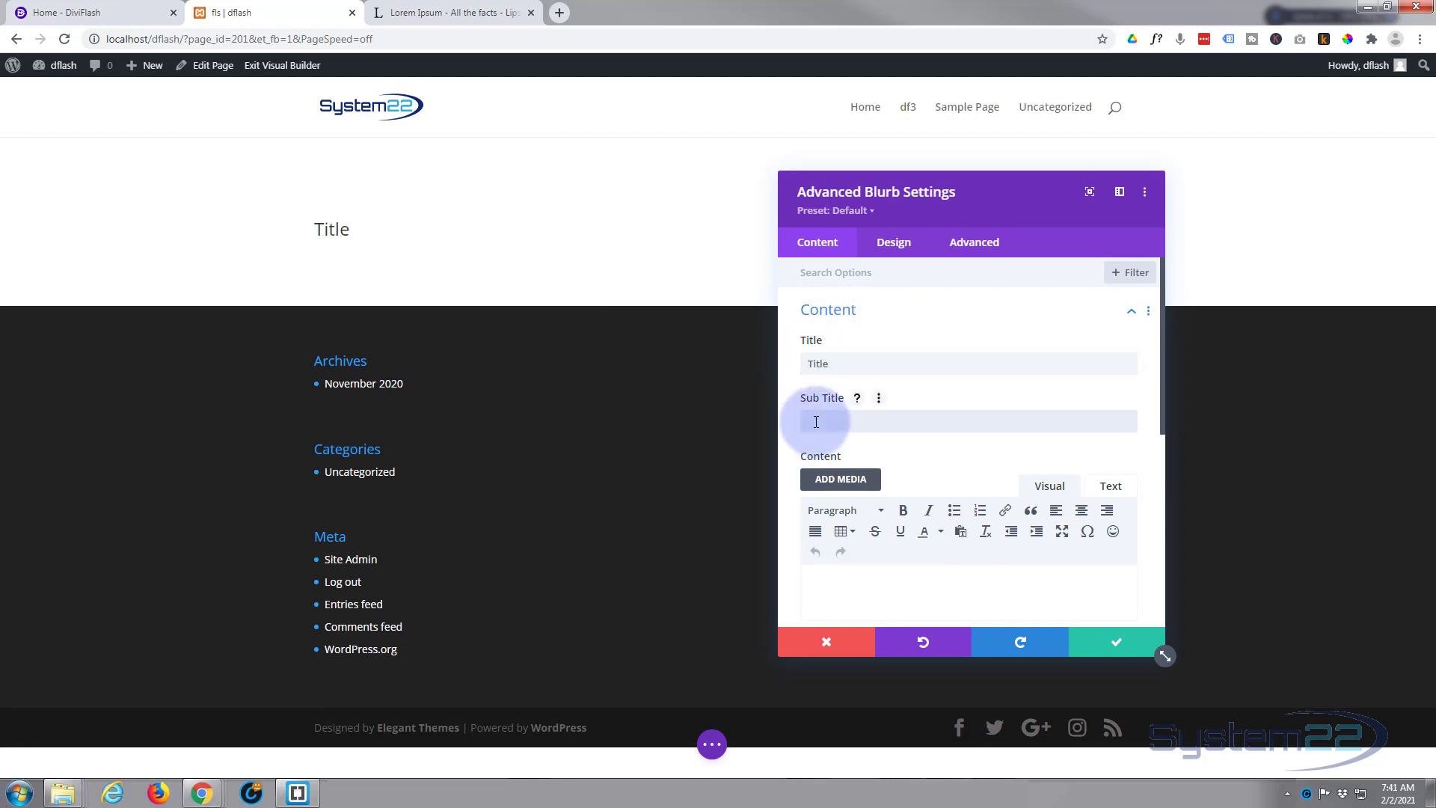
{"action": "type", "text": "Subti"}
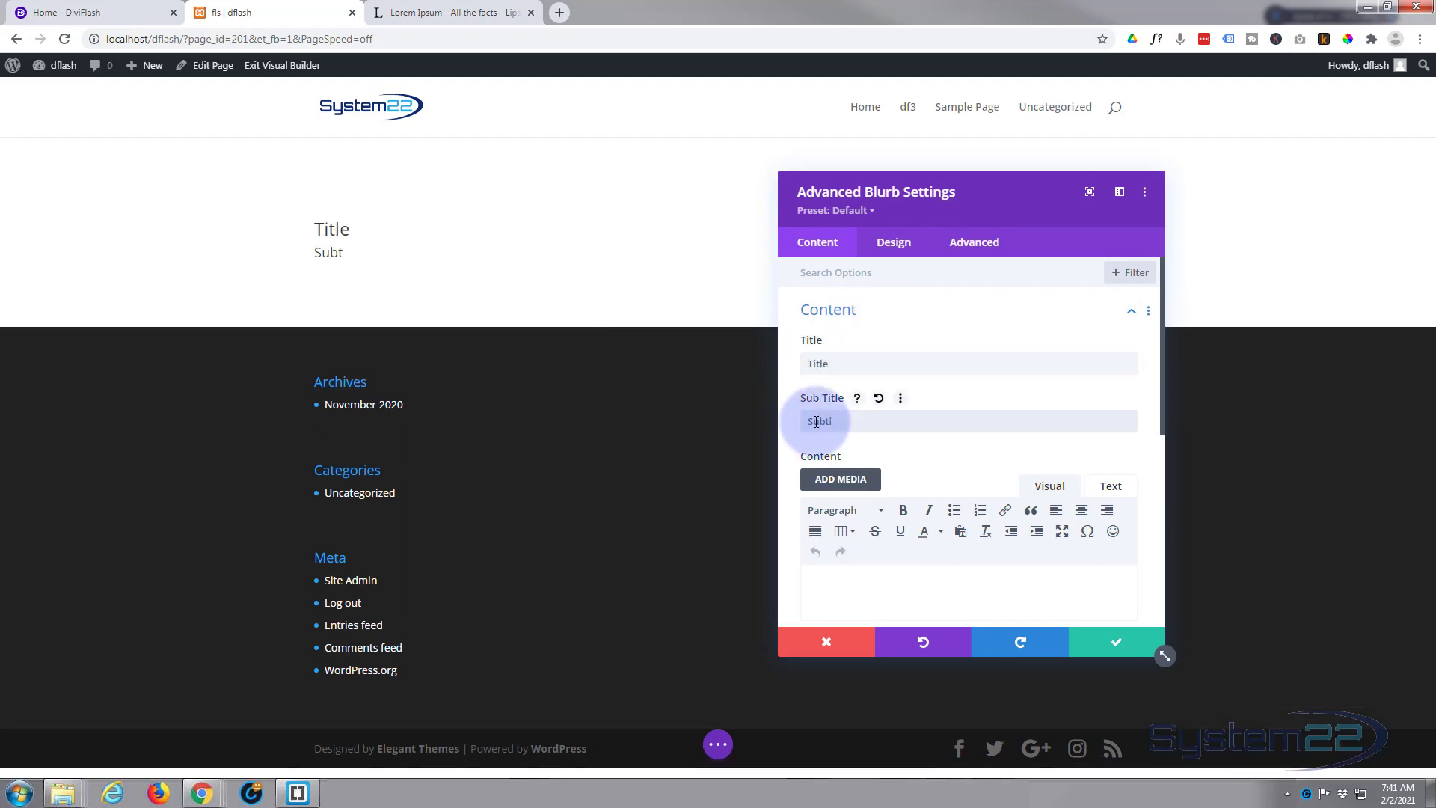
{"action": "type", "text": "tle"}
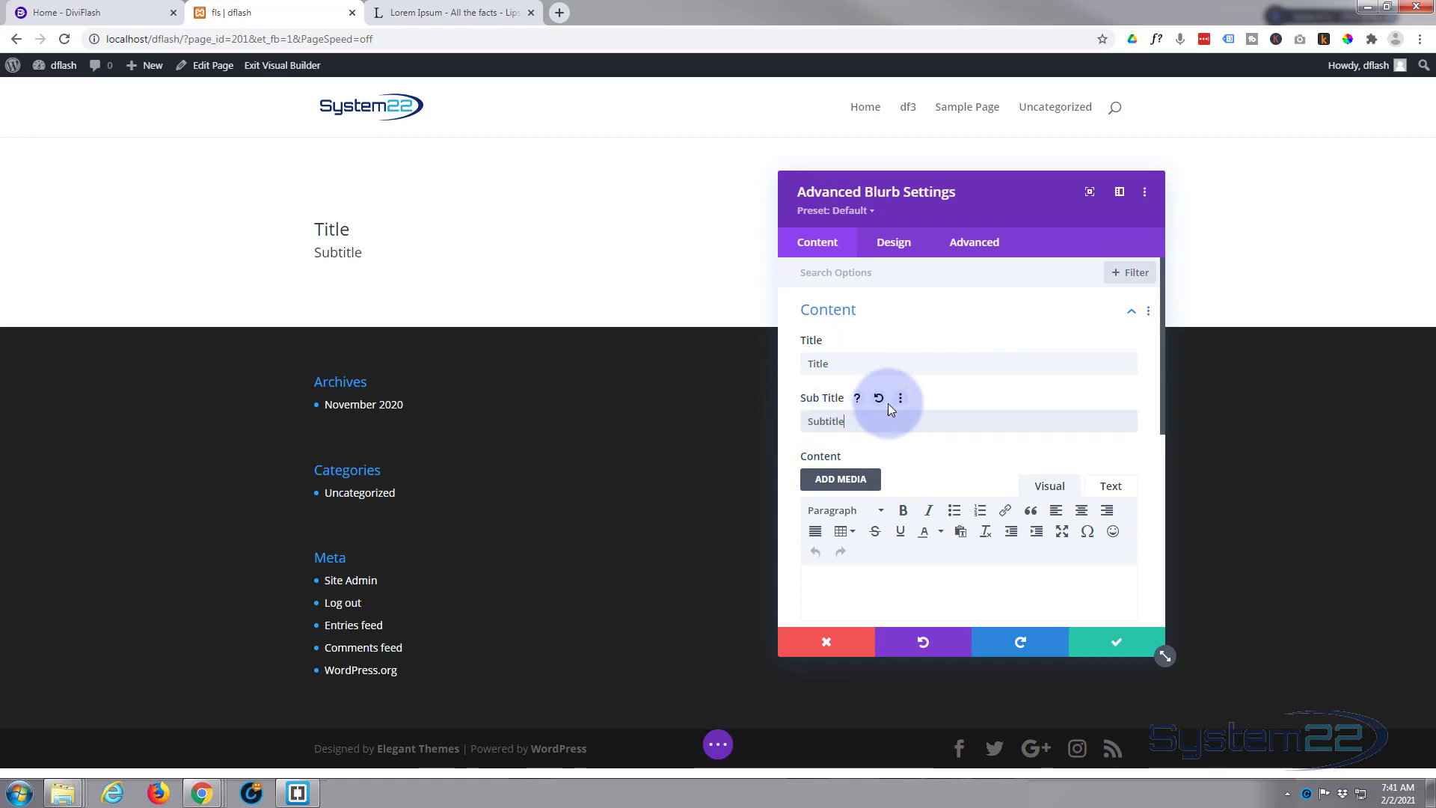
Copy the highlighted "In accumsan sem rutrum" passage from the Lorem Ipsum page and paste it as the blurb's content.
{"action": "scroll", "coordinate": [890, 401], "scroll_direction": "down", "scroll_amount": 2}
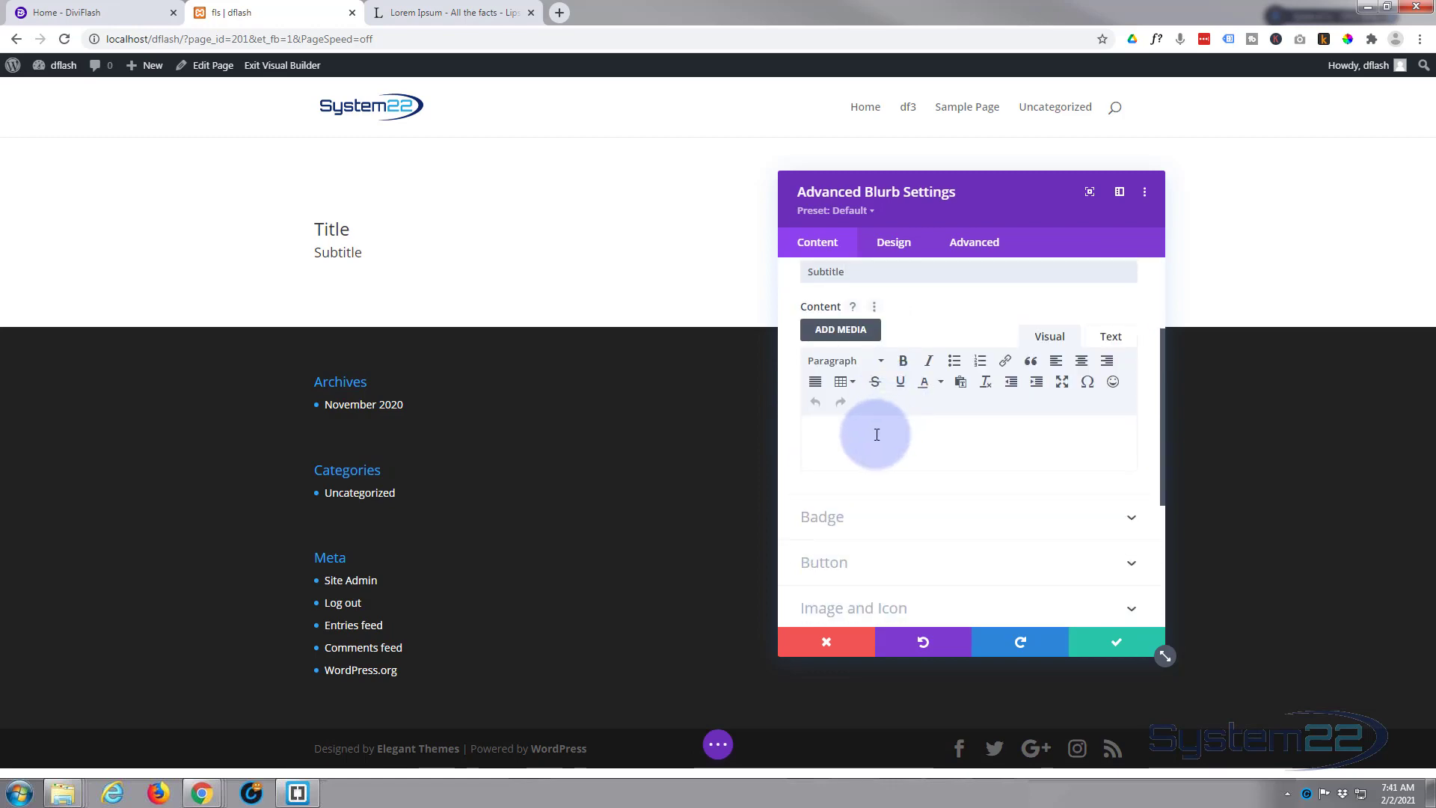
{"action": "left_click", "coordinate": [449, 13]}
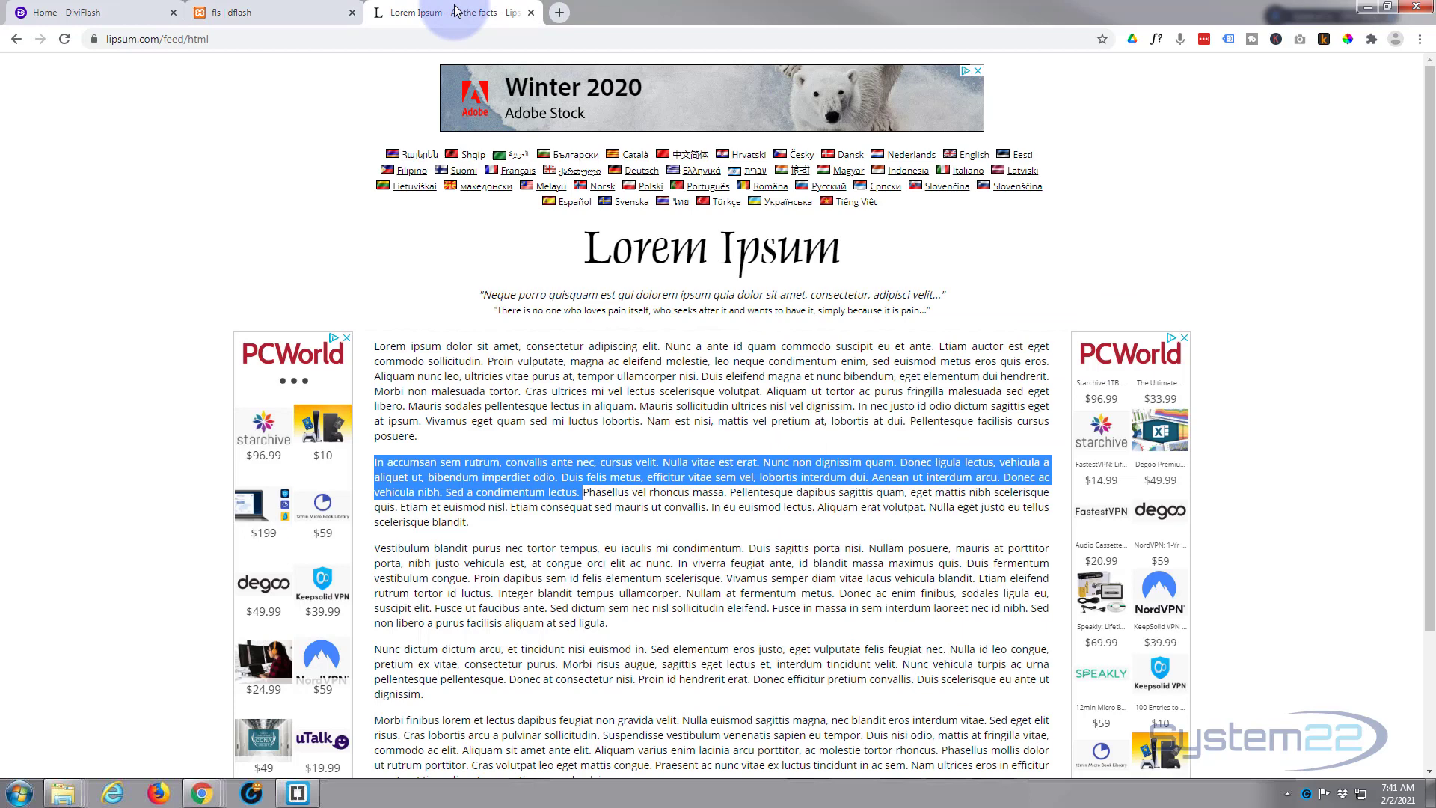
{"action": "right_click", "coordinate": [486, 466]}
{"action": "left_click", "coordinate": [524, 475]}
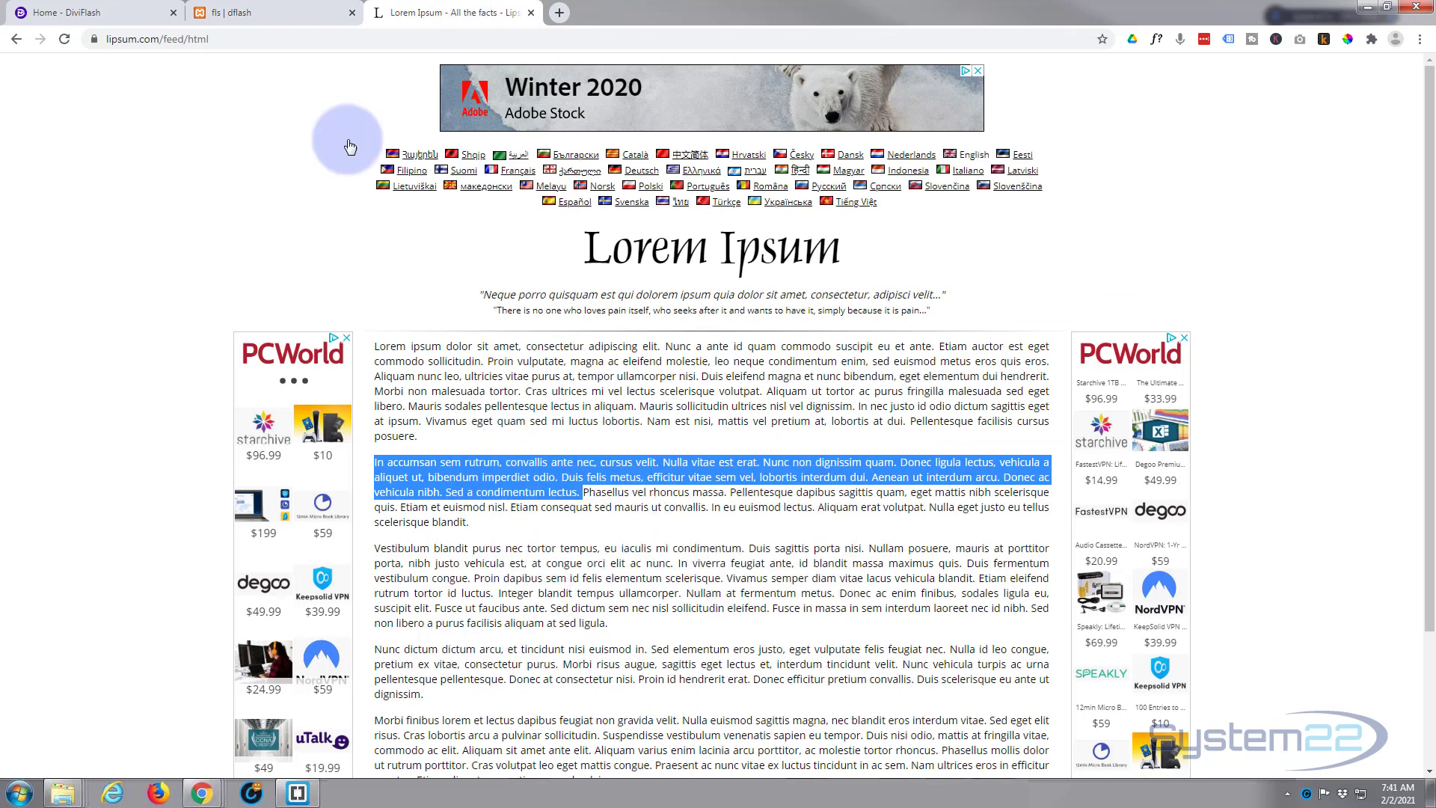
{"action": "left_click", "coordinate": [222, 13]}
{"action": "left_click", "coordinate": [830, 433]}
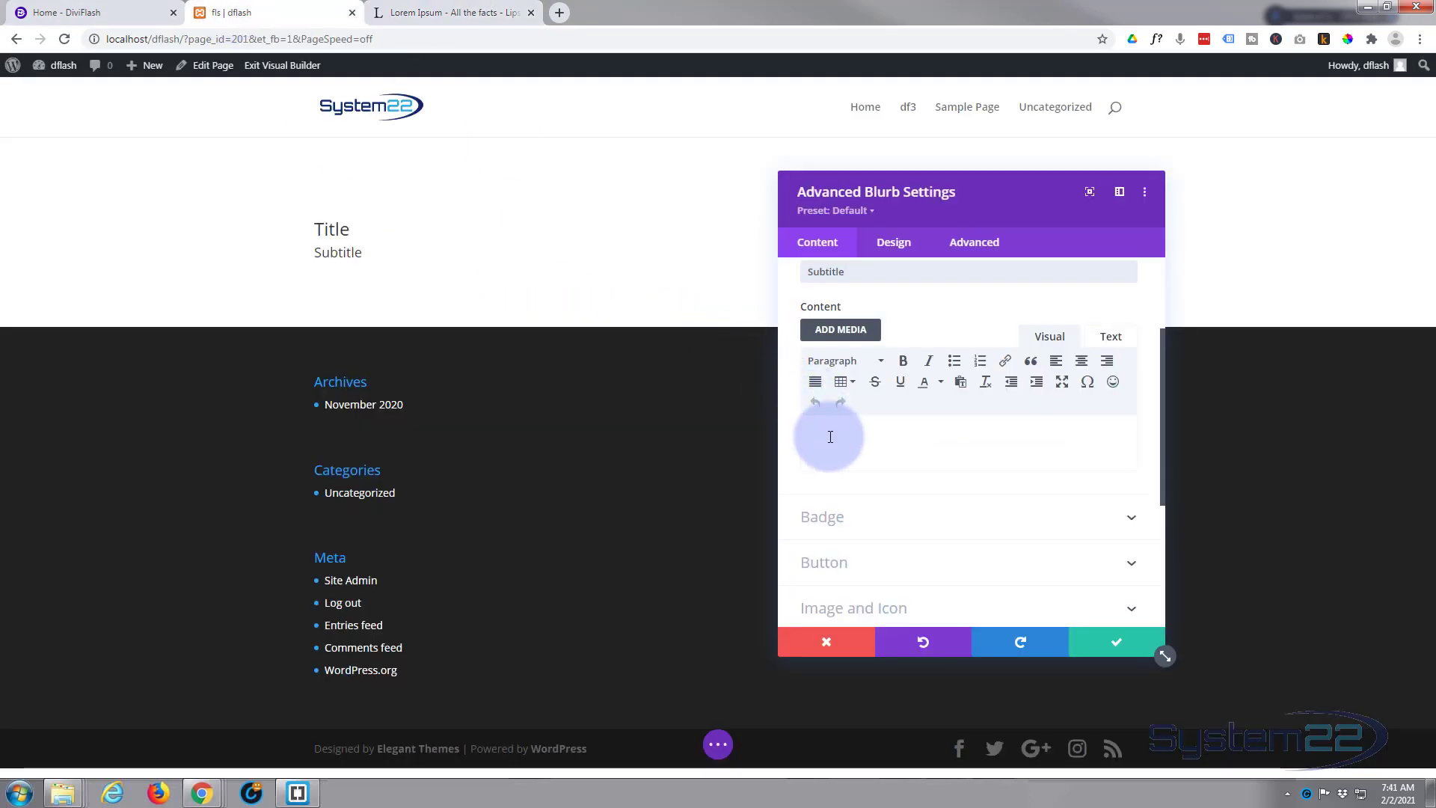
{"action": "key", "text": "ctrl+v"}
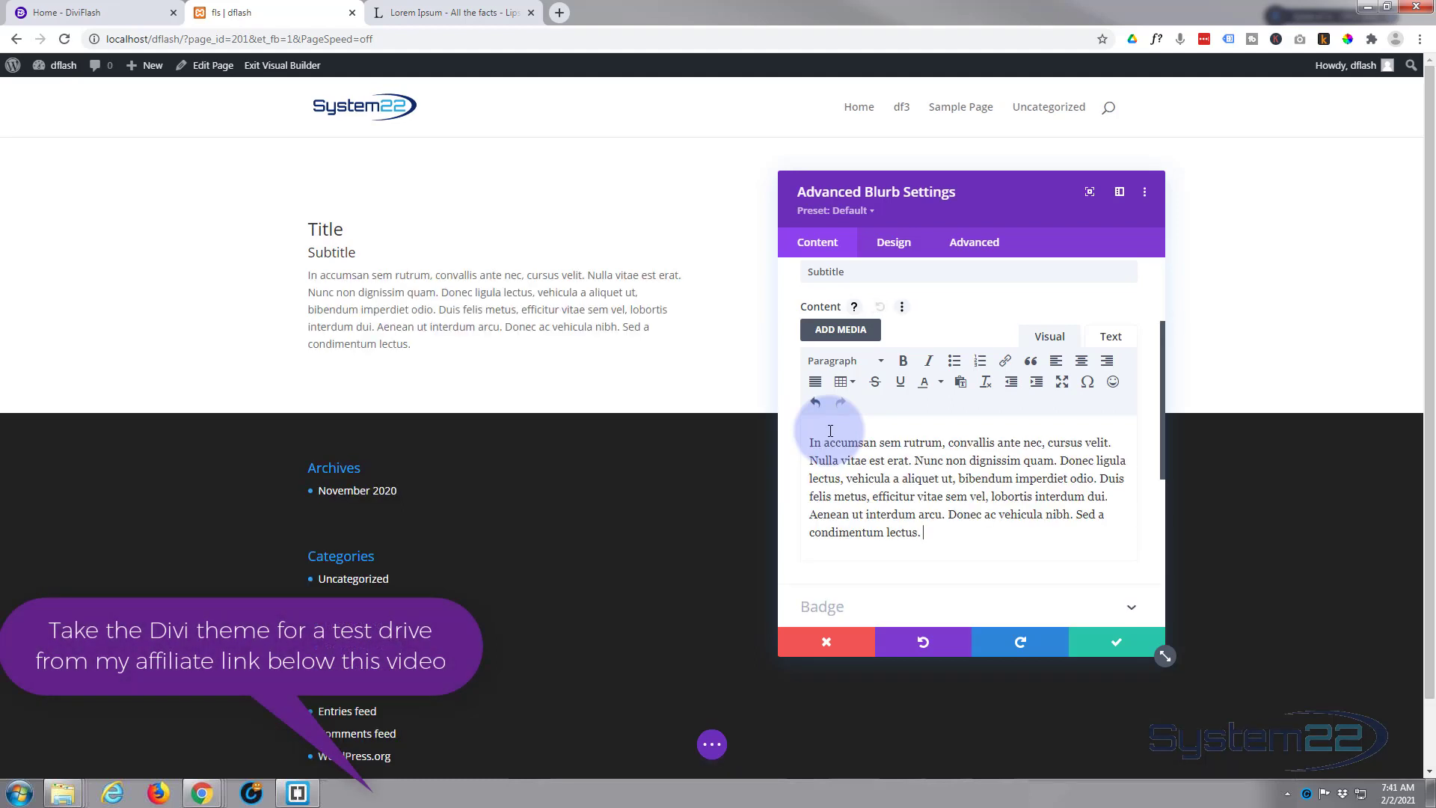
Give the blurb a button with the text "Learn More" and the URL "#", keeping it opening in the same window.
{"action": "scroll", "coordinate": [871, 351], "scroll_direction": "down", "scroll_amount": 3}
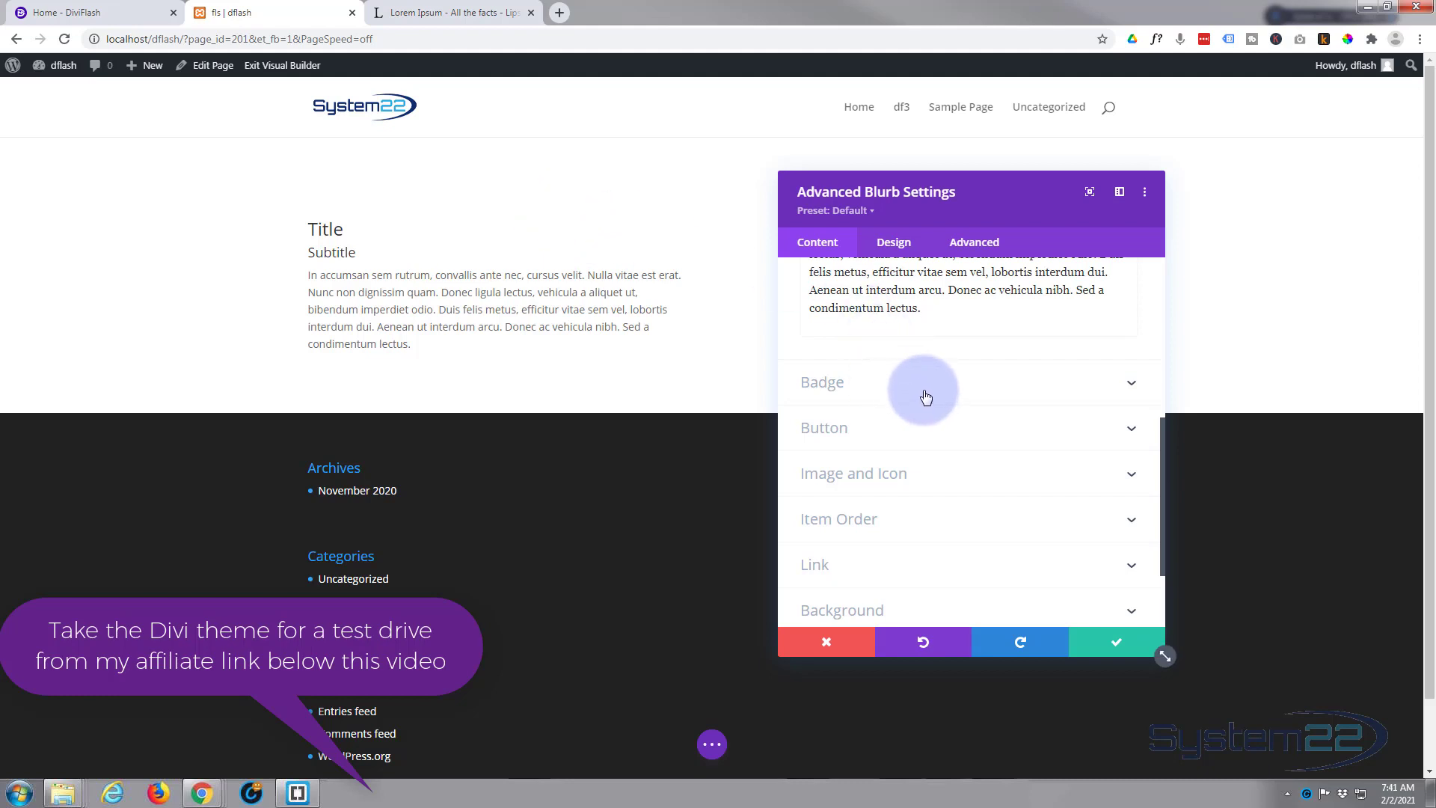
{"action": "scroll", "coordinate": [924, 388], "scroll_direction": "down", "scroll_amount": 1}
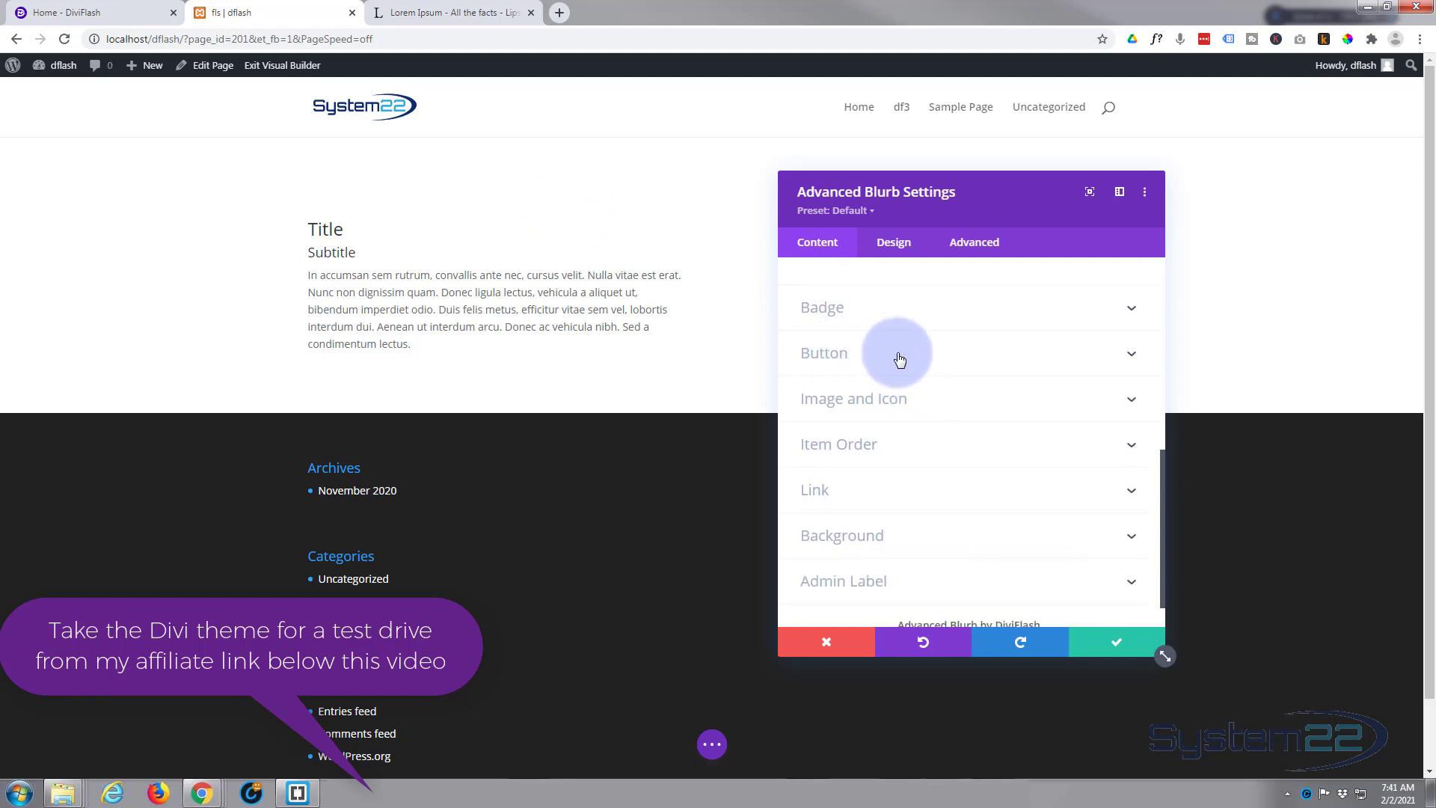
{"action": "left_click", "coordinate": [905, 362]}
{"action": "scroll", "coordinate": [899, 361], "scroll_direction": "up", "scroll_amount": 2}
{"action": "left_click", "coordinate": [835, 334]}
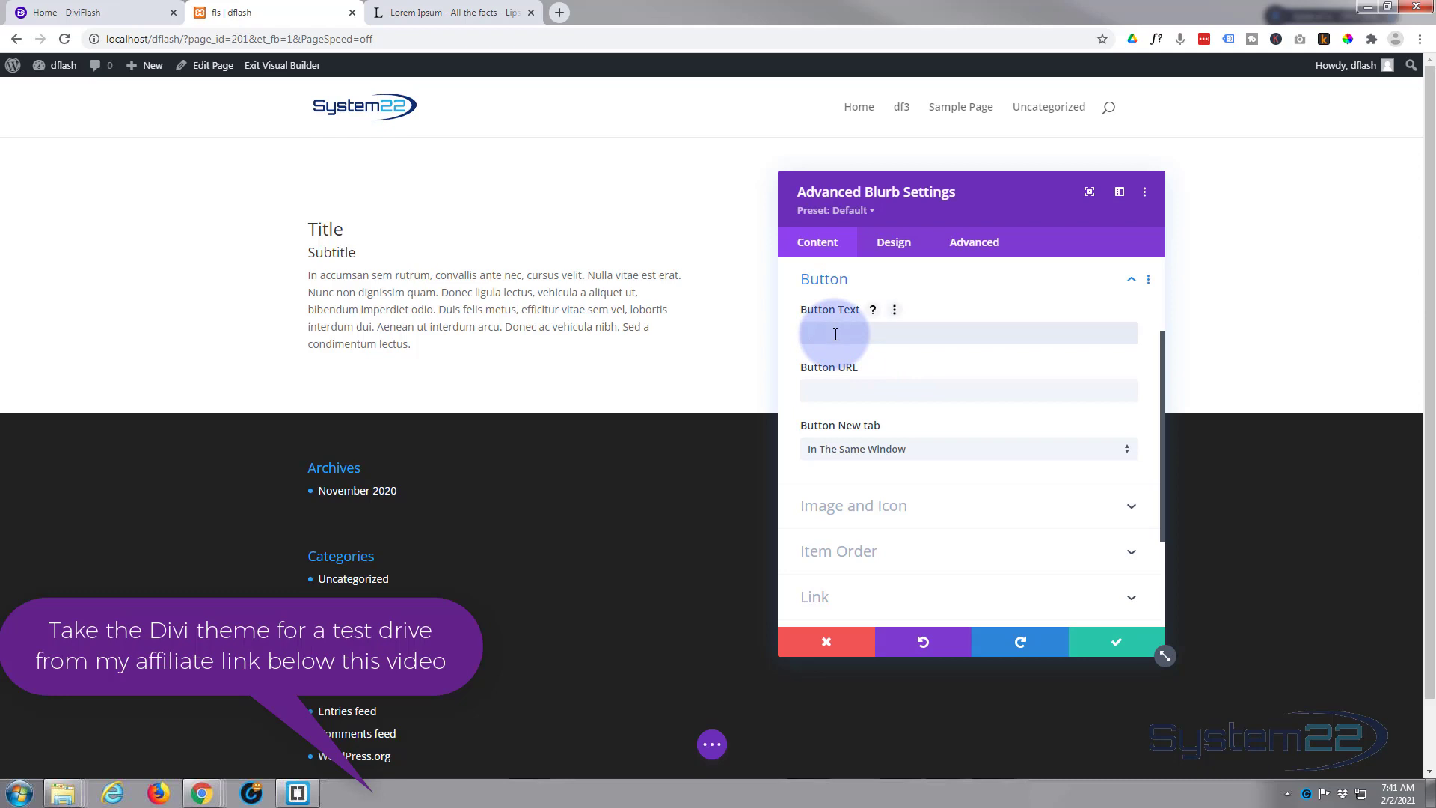
{"action": "type", "text": "Learn"}
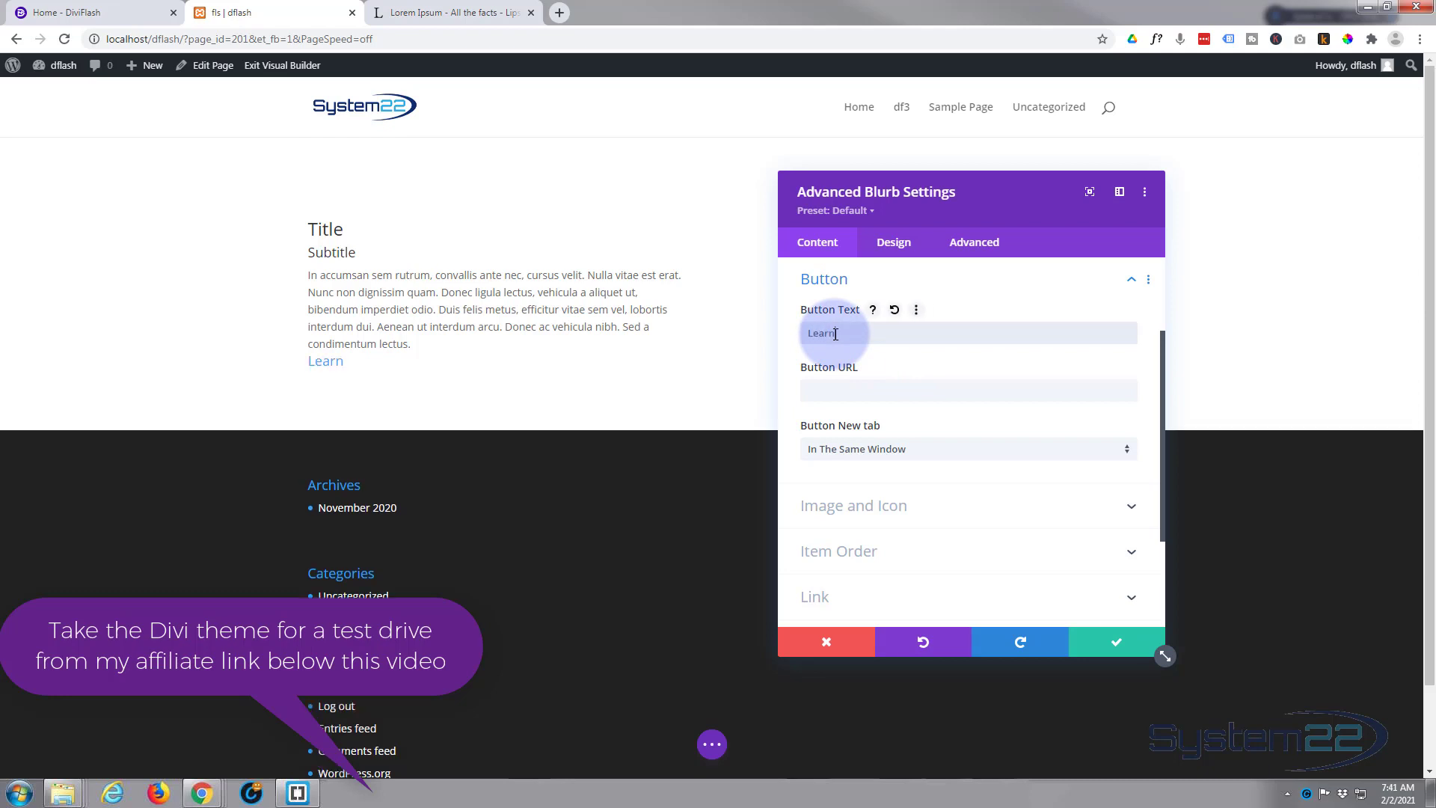
{"action": "type", "text": " More"}
{"action": "left_click", "coordinate": [821, 393]}
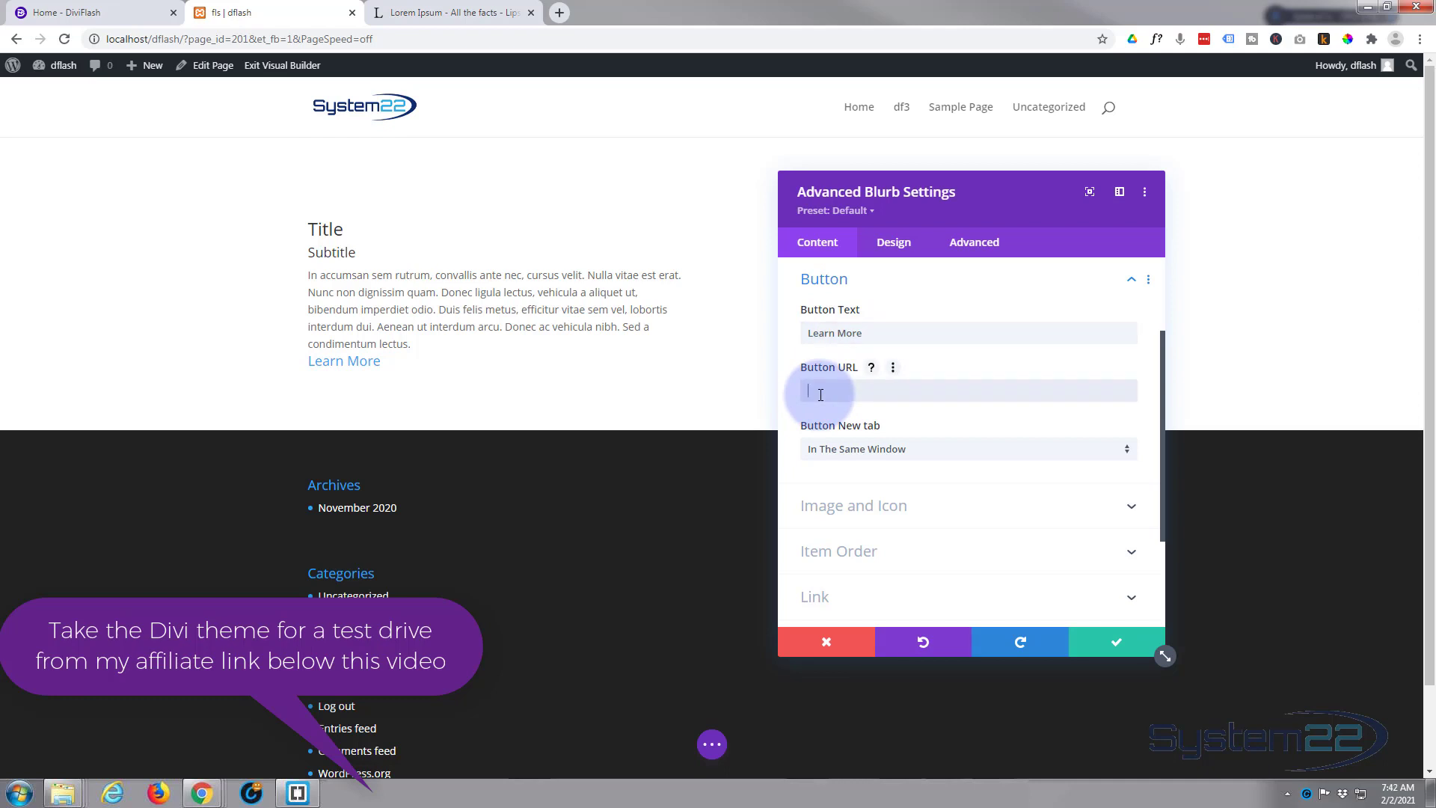
{"action": "type", "text": "#"}
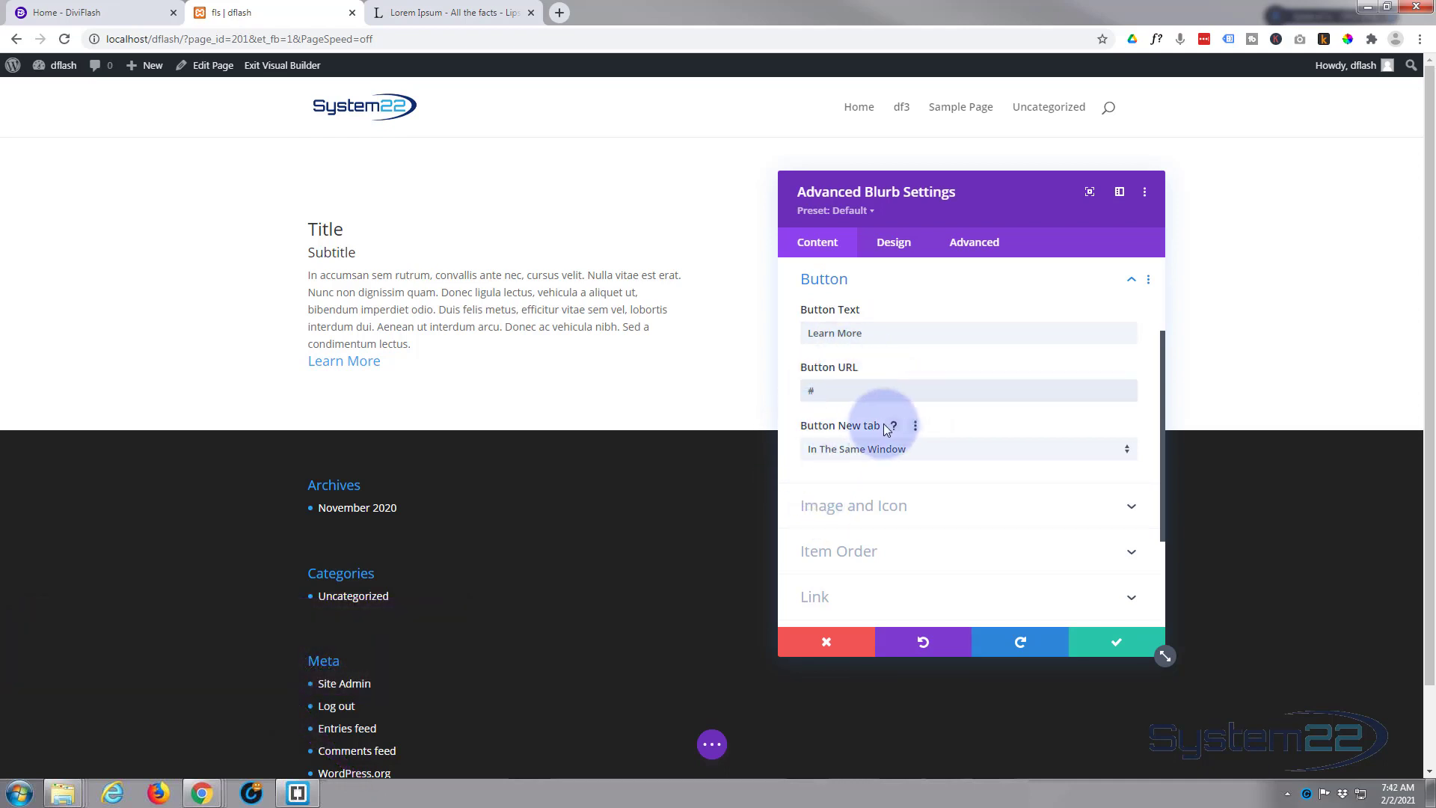
{"action": "left_click", "coordinate": [849, 456]}
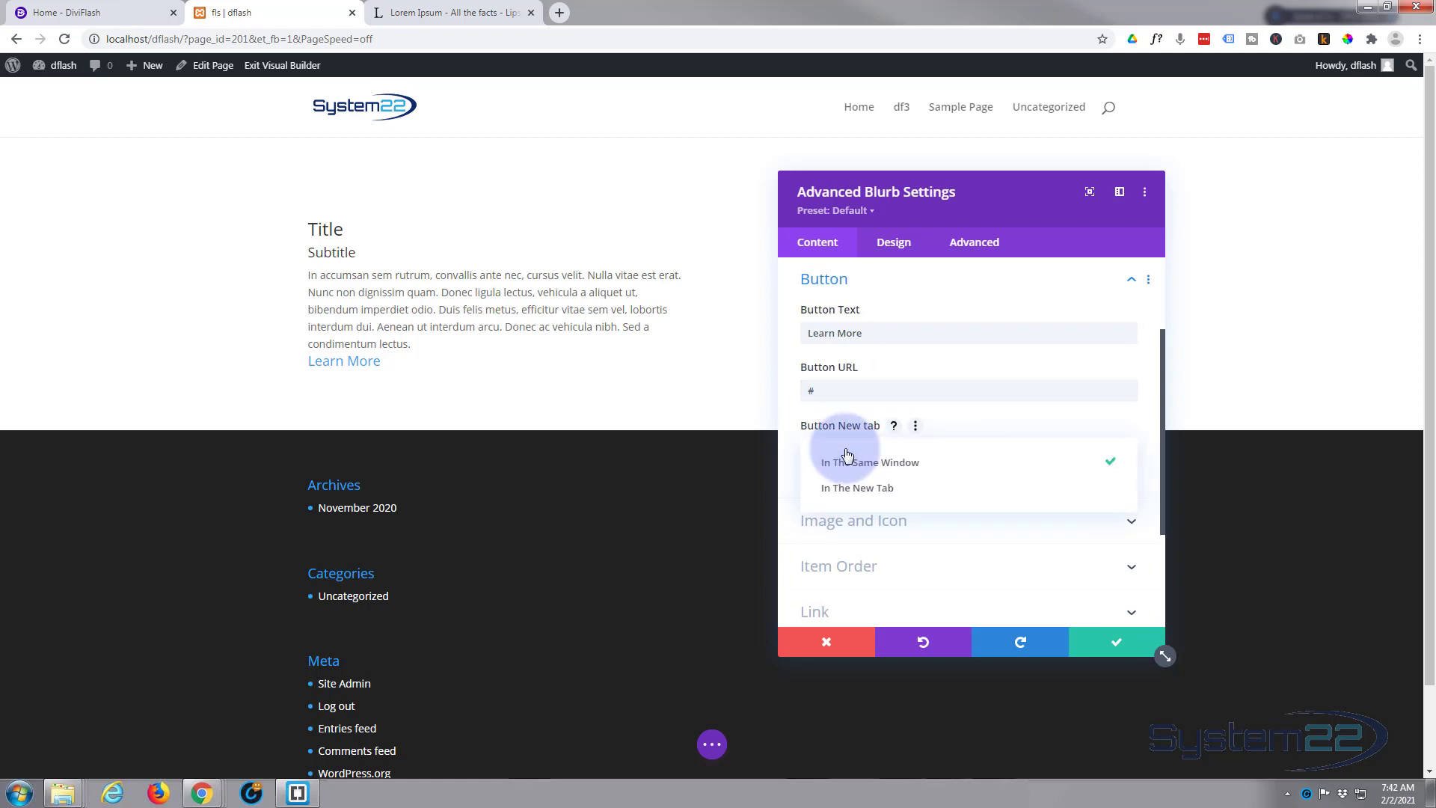
{"action": "left_click", "coordinate": [788, 451]}
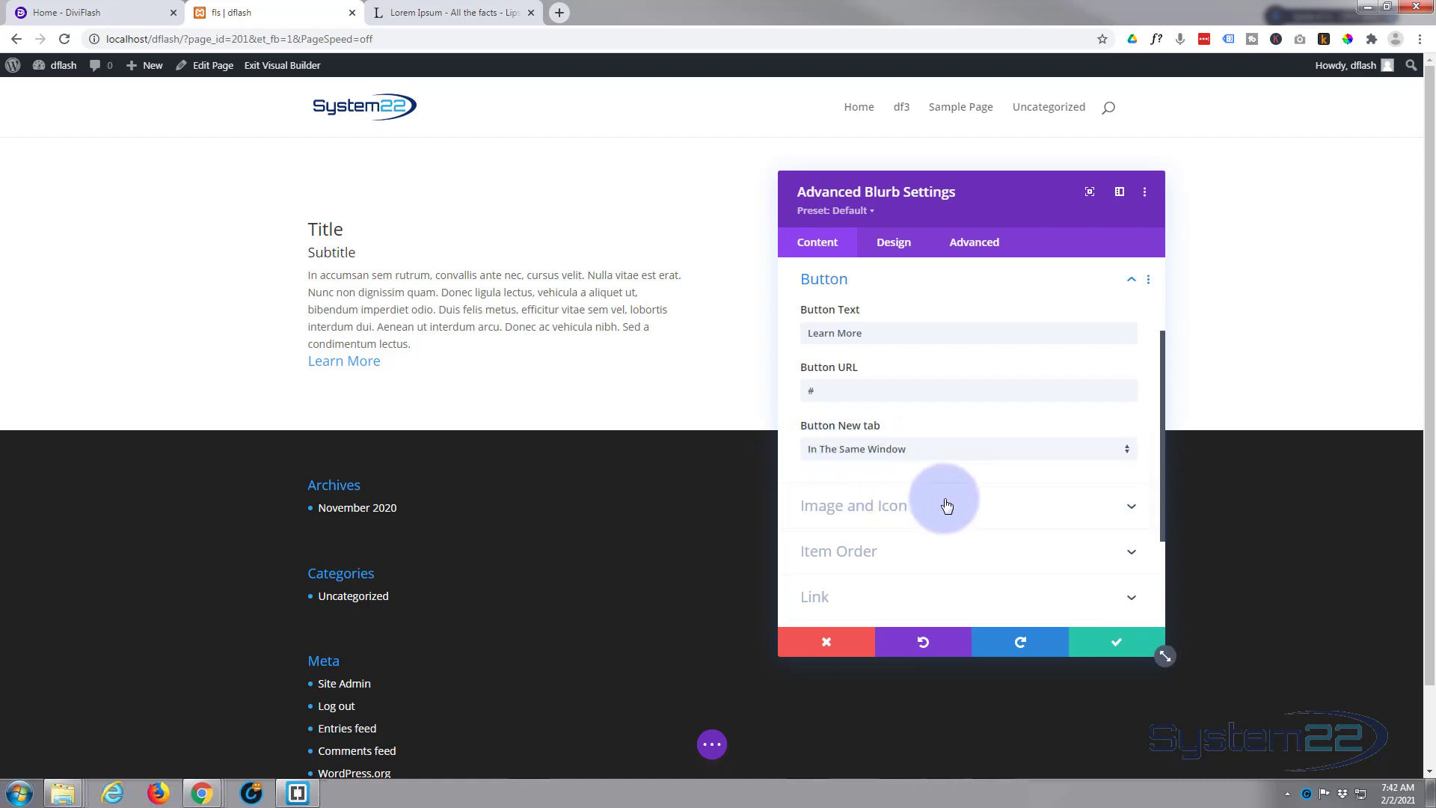
Enable the icon for the blurb and choose the warning triangle with an exclamation mark.
{"action": "scroll", "coordinate": [961, 456], "scroll_direction": "down", "scroll_amount": 1}
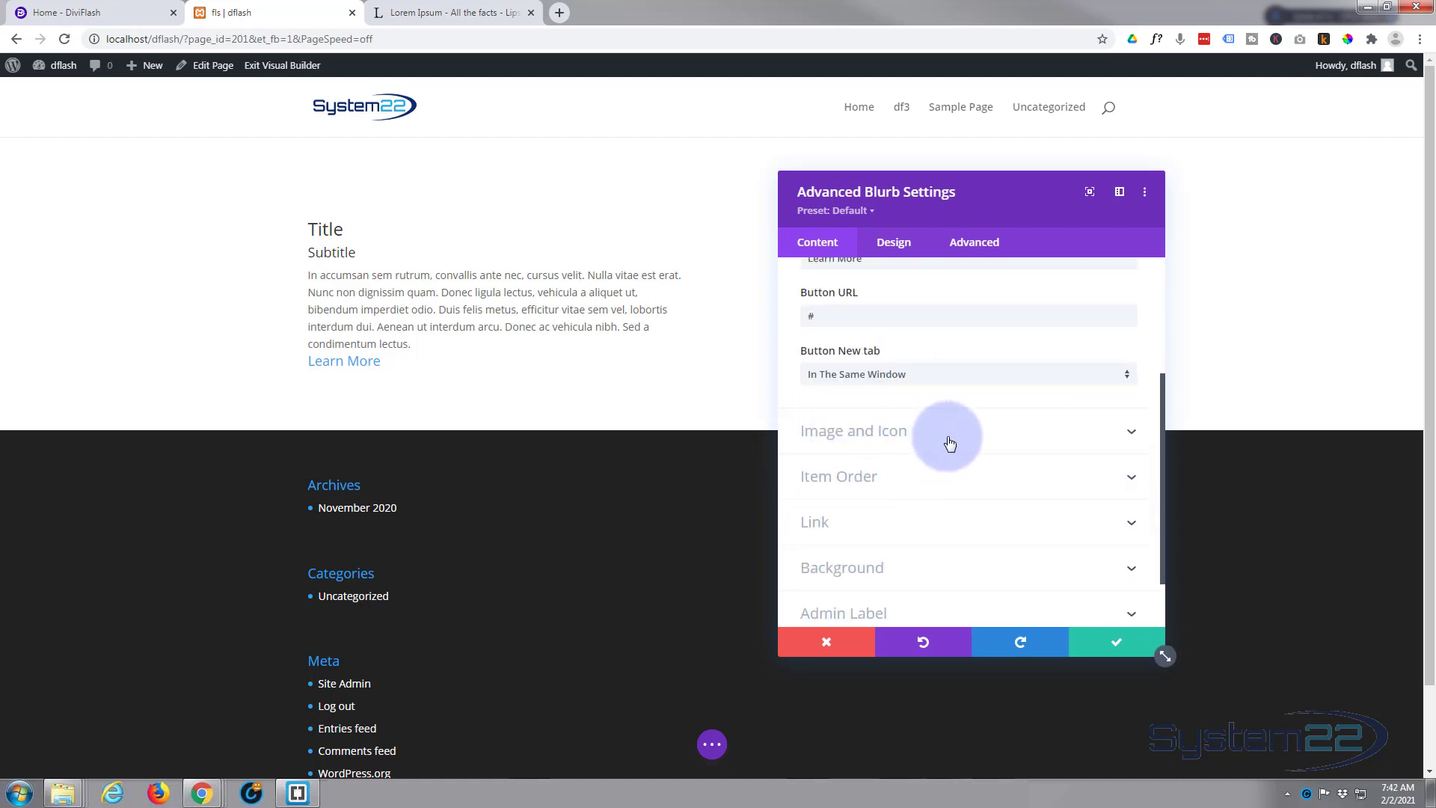
{"action": "left_click", "coordinate": [949, 444]}
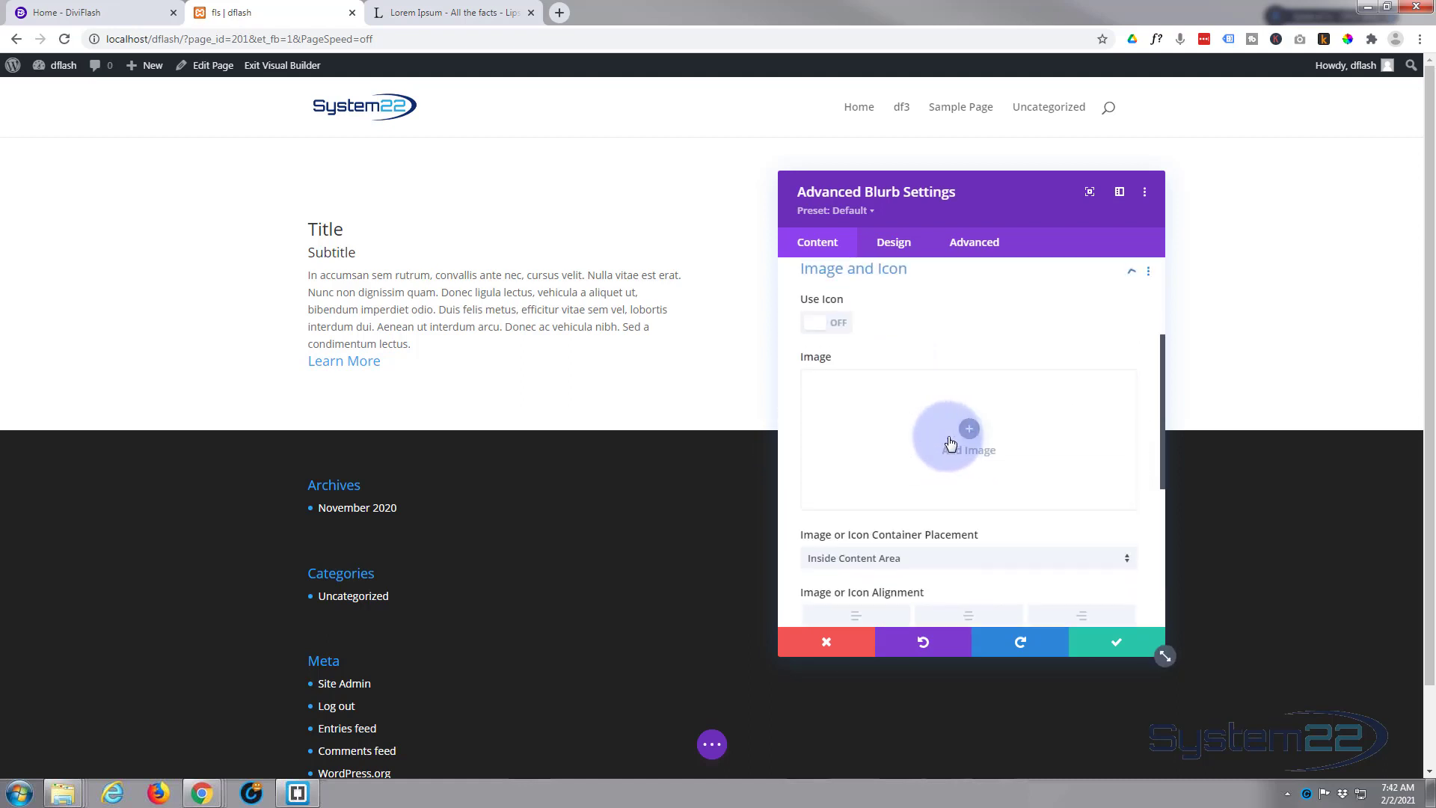
{"action": "left_click", "coordinate": [842, 341]}
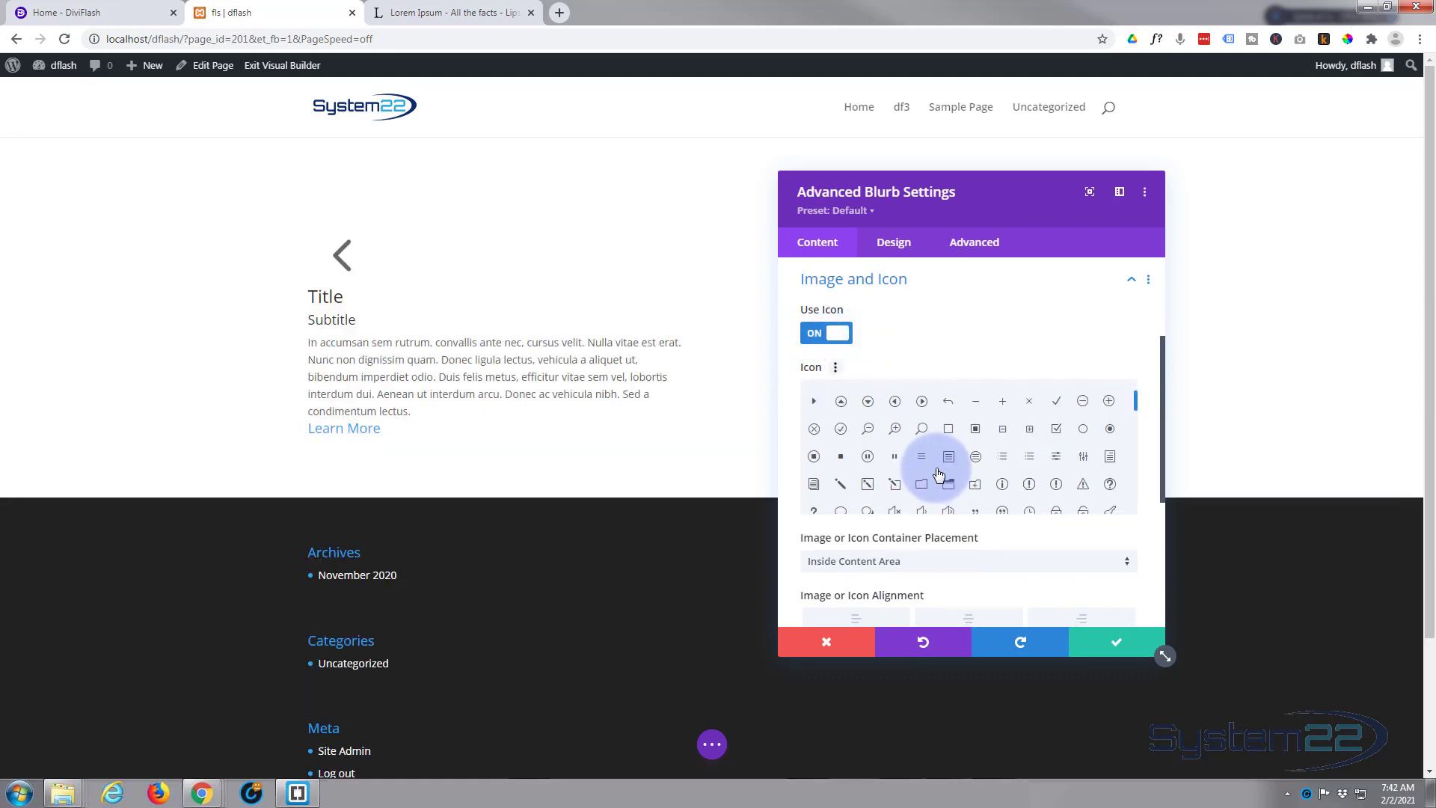
{"action": "left_click", "coordinate": [1082, 484]}
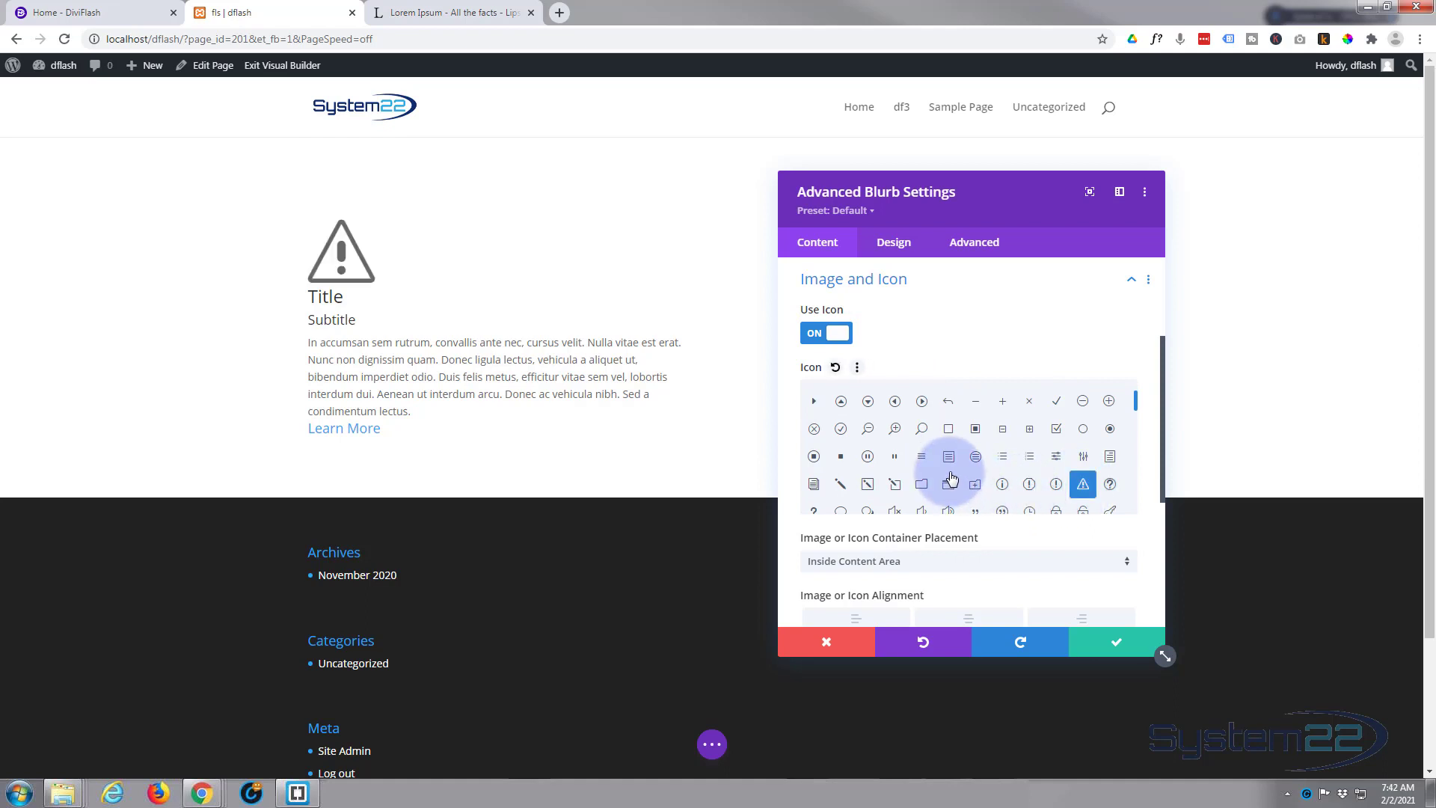
Try placing the icon outside the content area in the left, right and bottom positions.
{"action": "scroll", "coordinate": [950, 478], "scroll_direction": "down", "scroll_amount": 3}
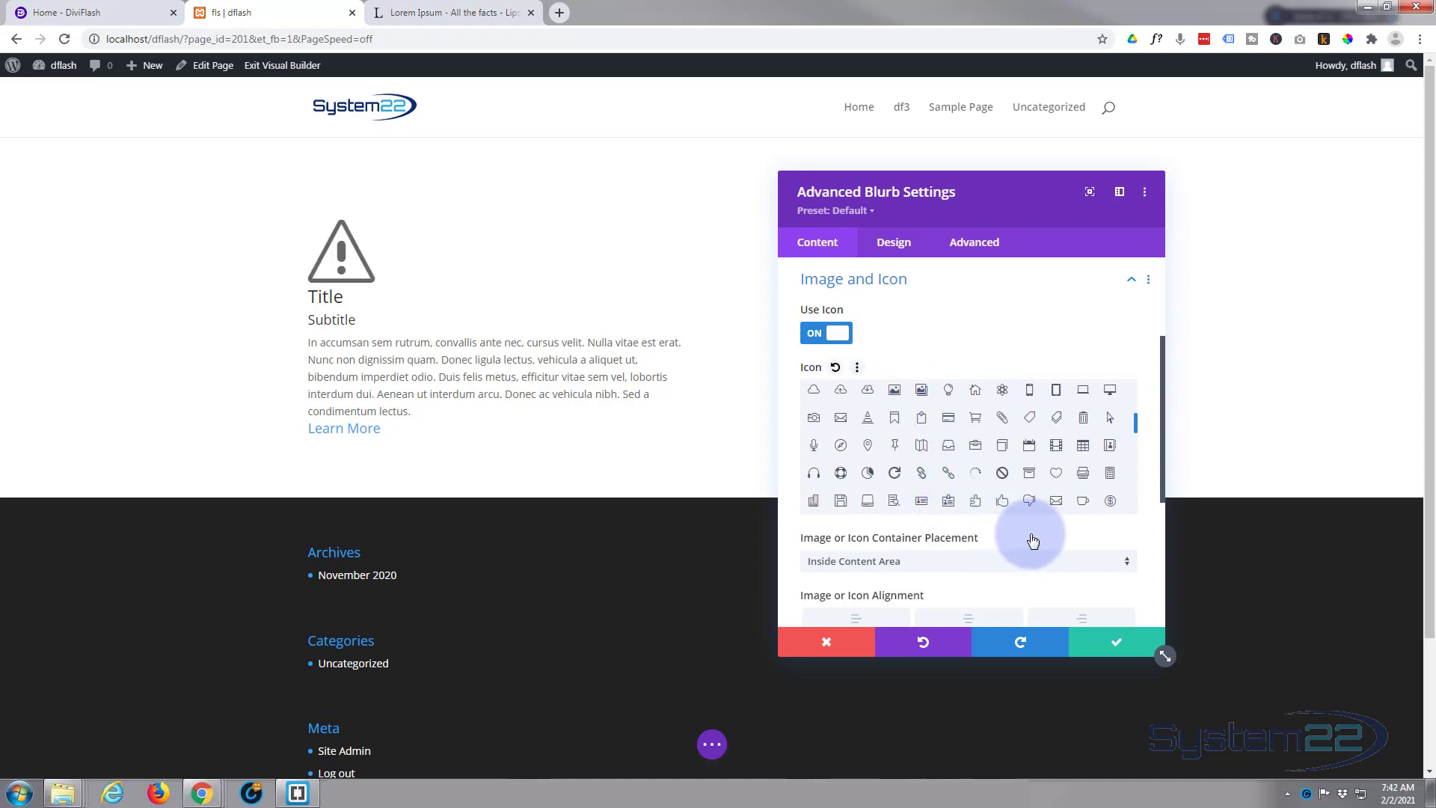
{"action": "scroll", "coordinate": [1144, 503], "scroll_direction": "down", "scroll_amount": 1}
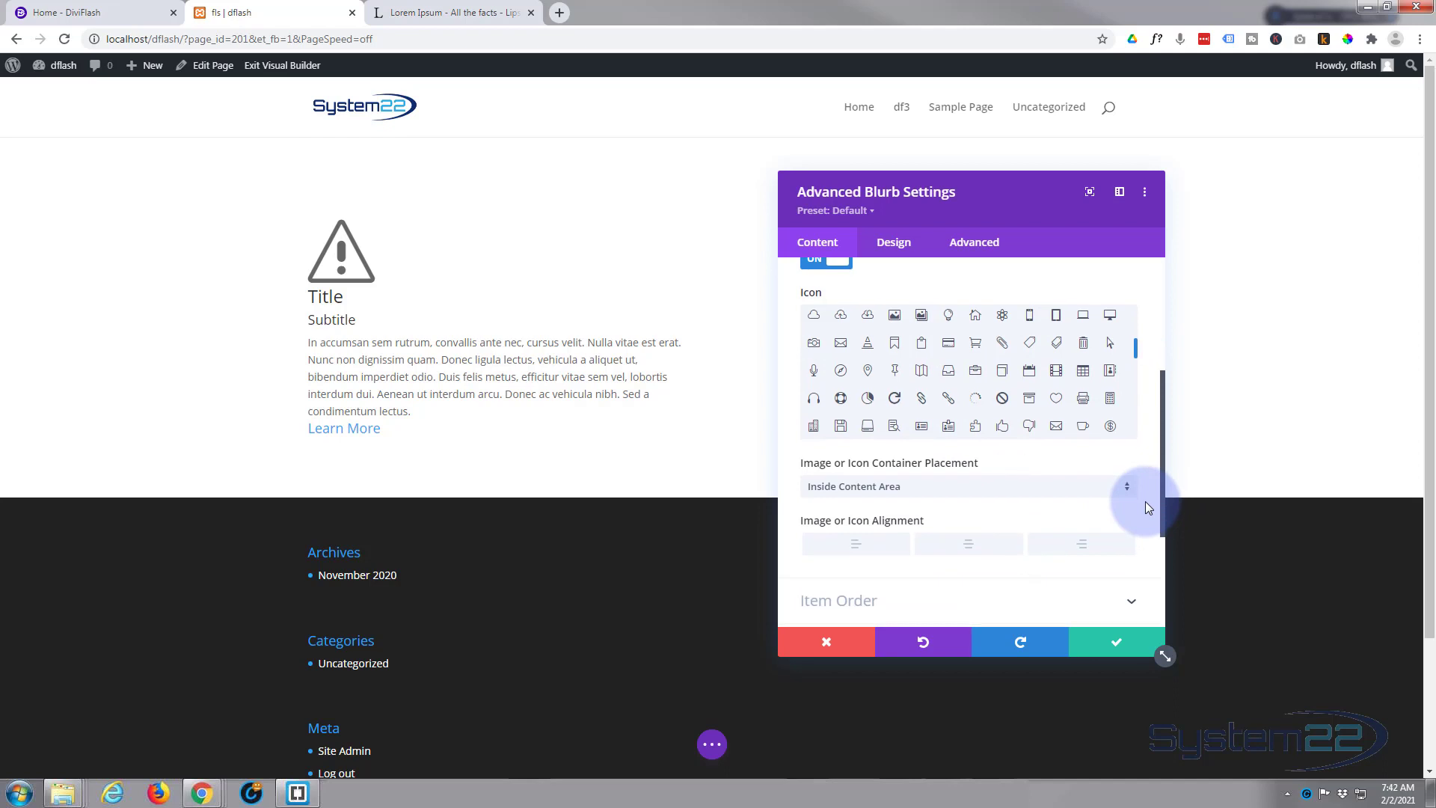
{"action": "scroll", "coordinate": [1145, 501], "scroll_direction": "down", "scroll_amount": 1}
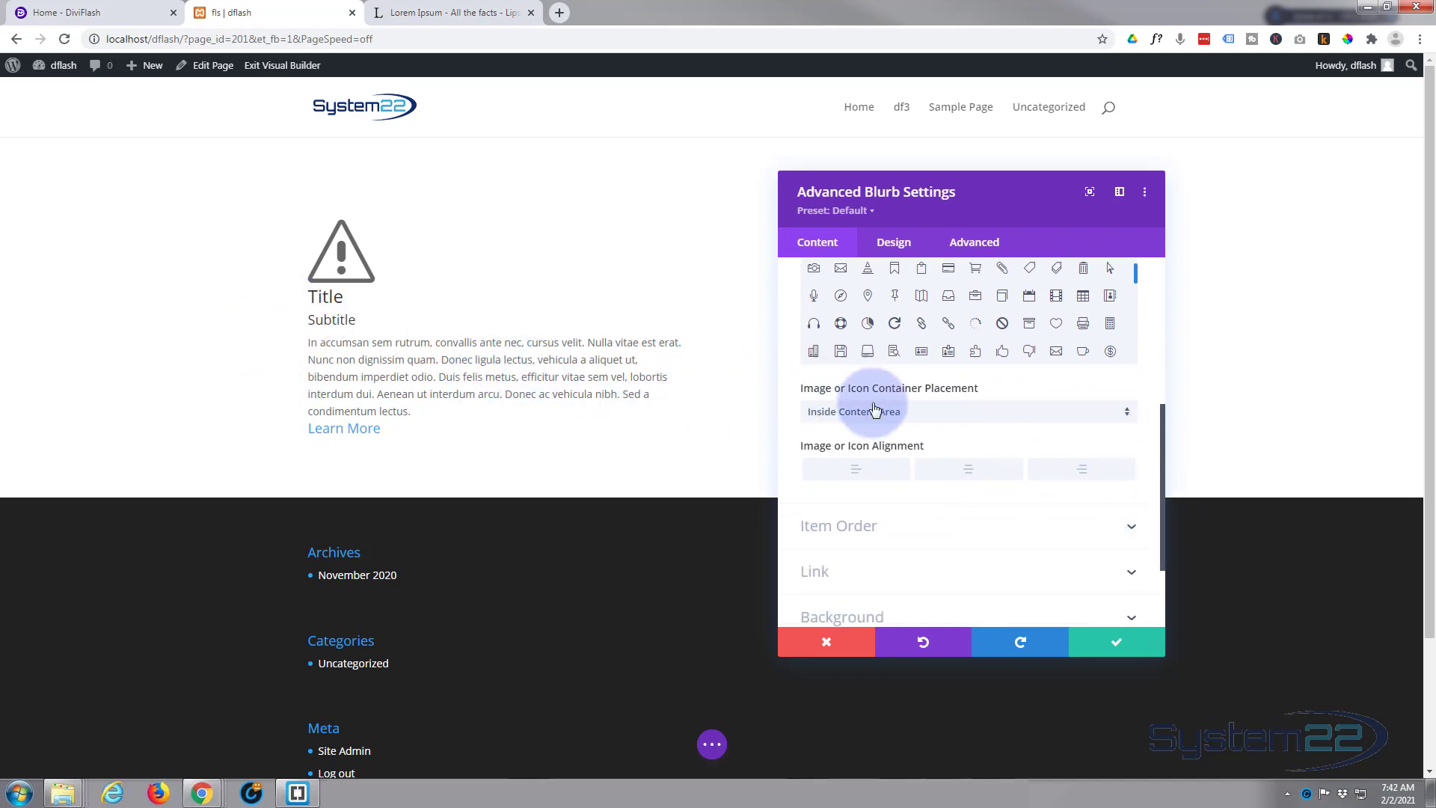
{"action": "left_click", "coordinate": [958, 419]}
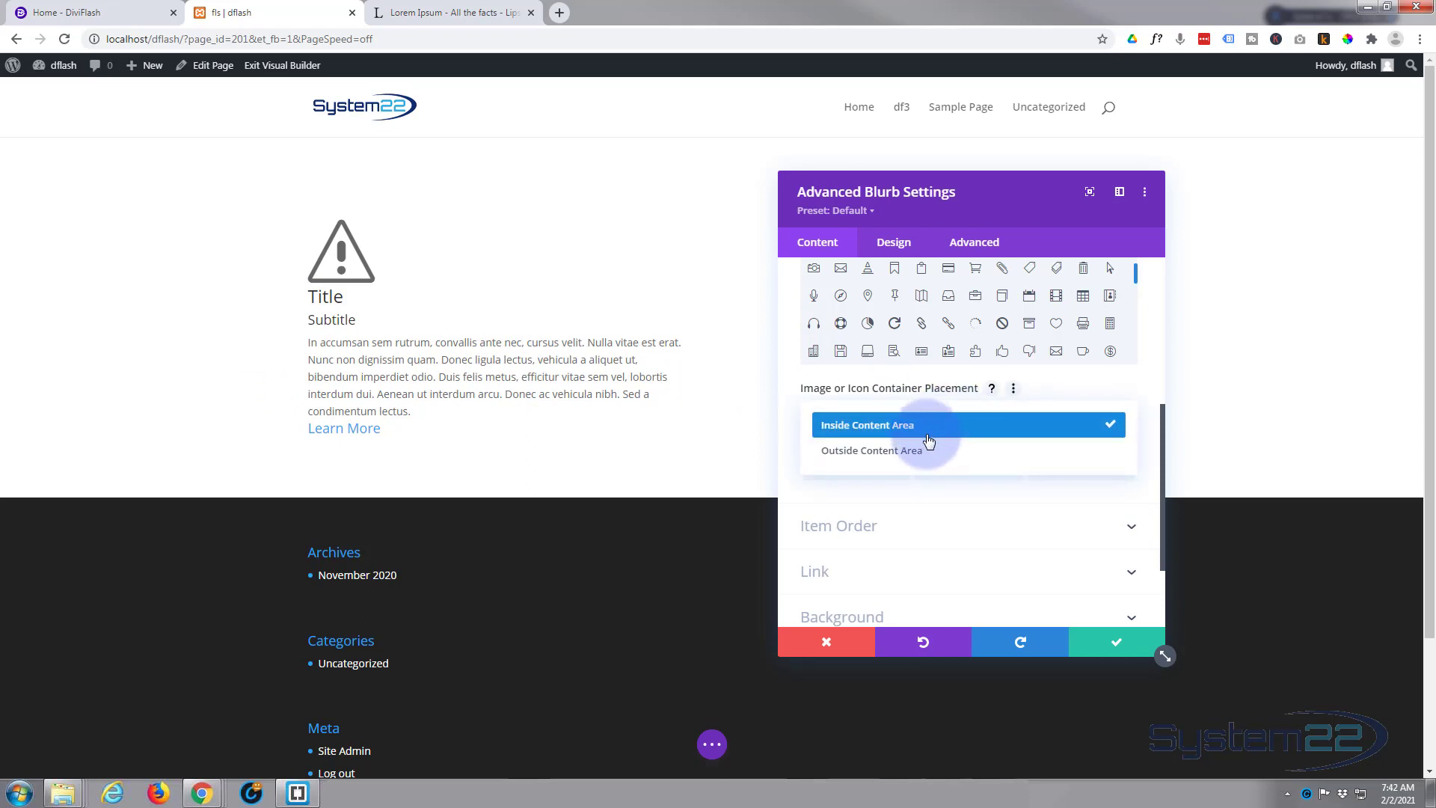
{"action": "left_click", "coordinate": [925, 450]}
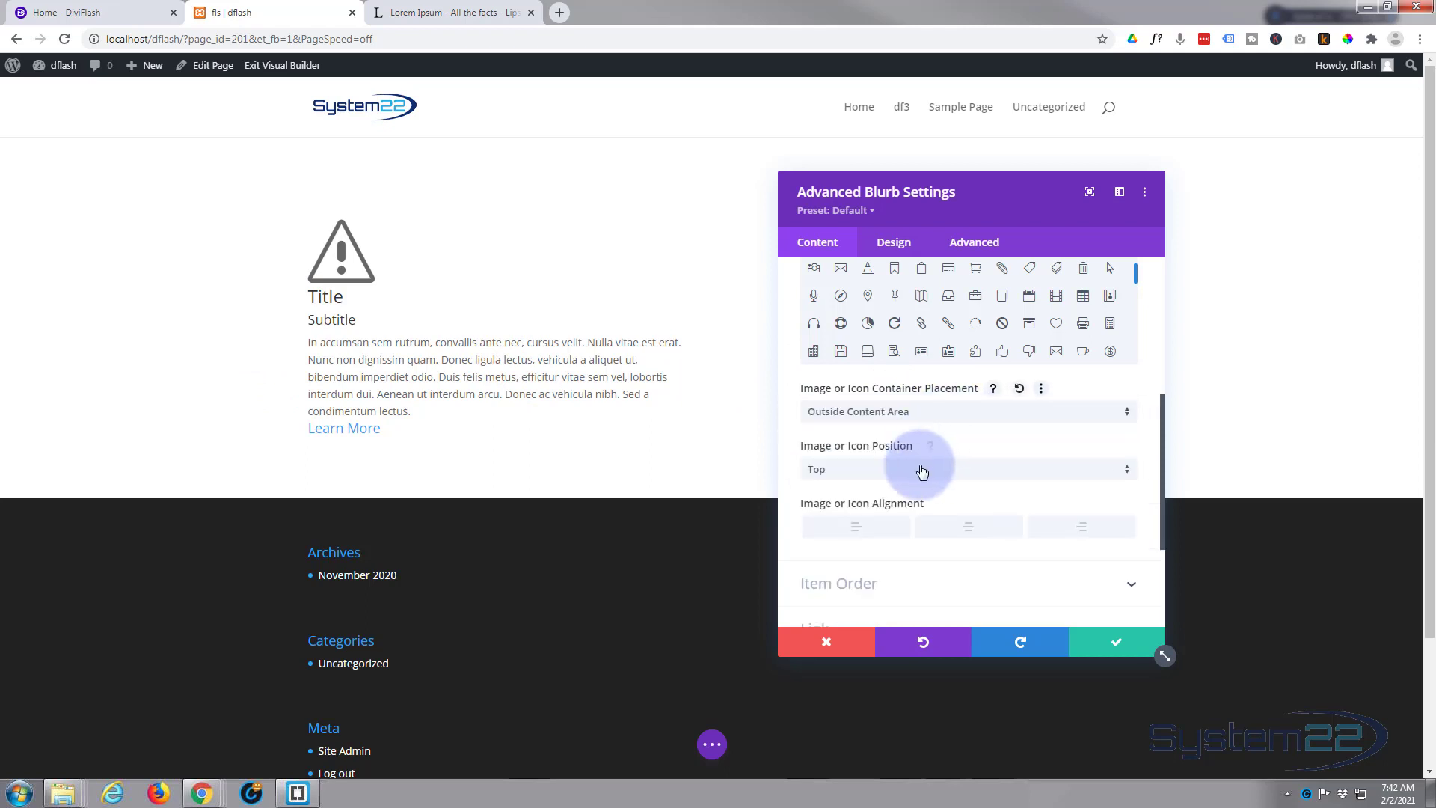
{"action": "left_click", "coordinate": [885, 471]}
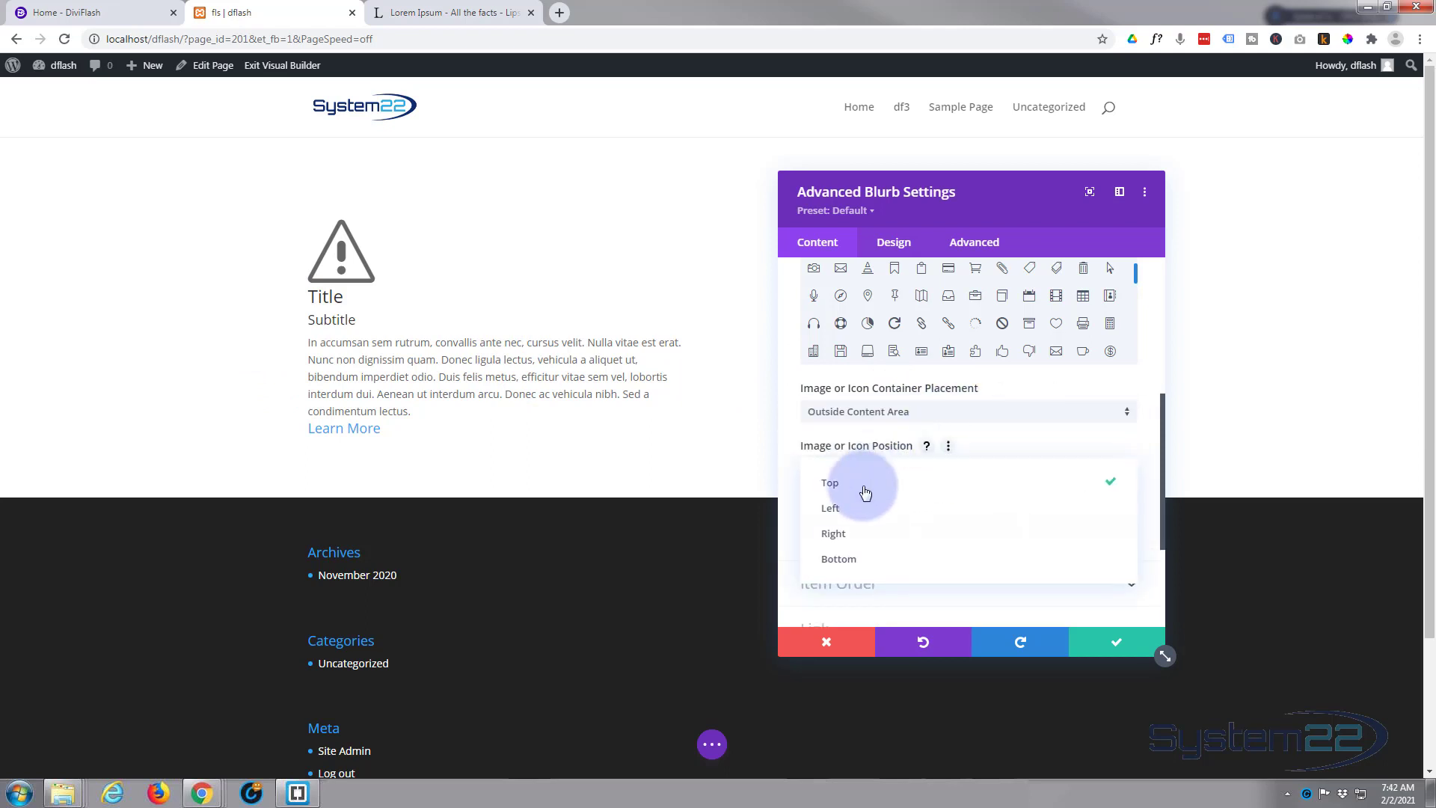
{"action": "left_click", "coordinate": [853, 508]}
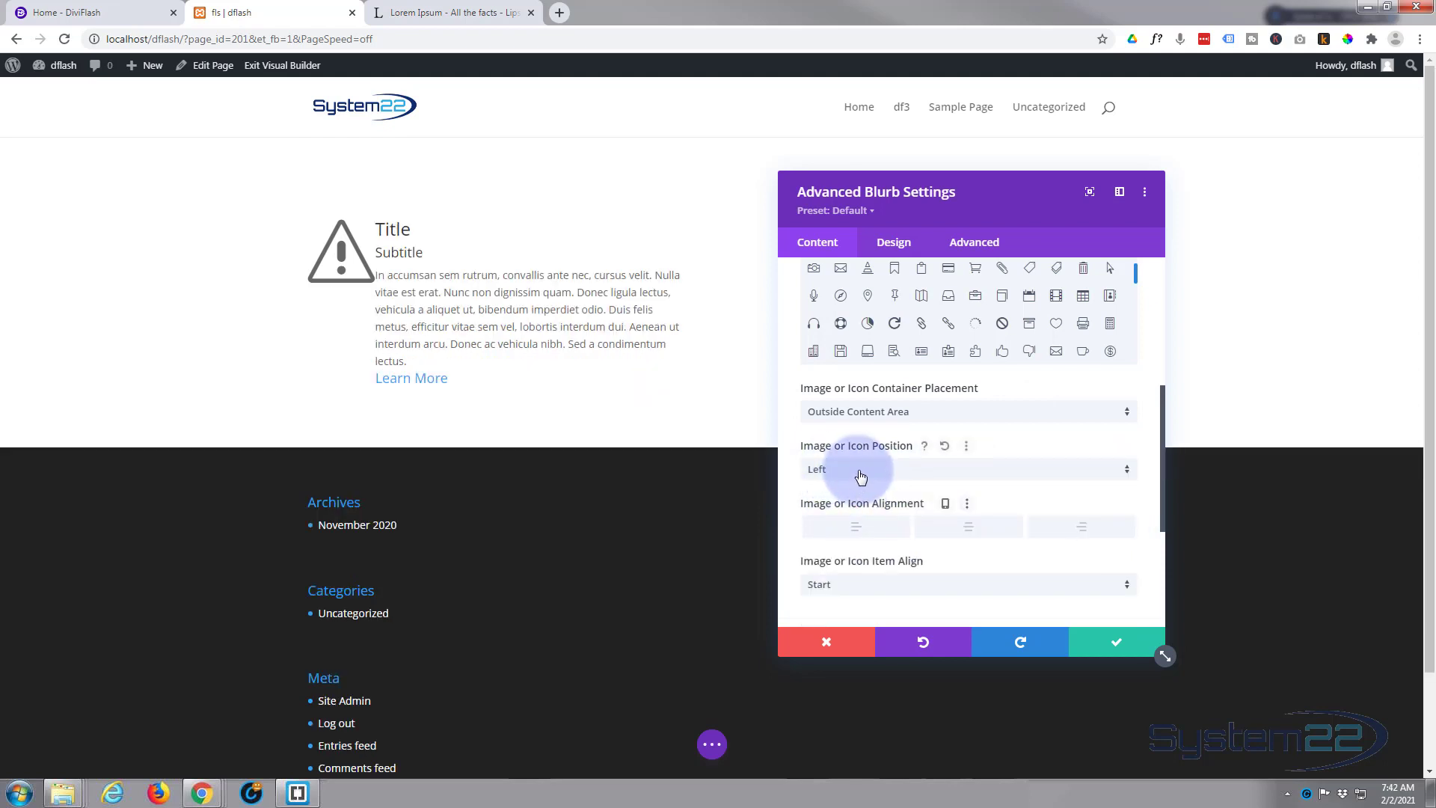
{"action": "left_click", "coordinate": [859, 475]}
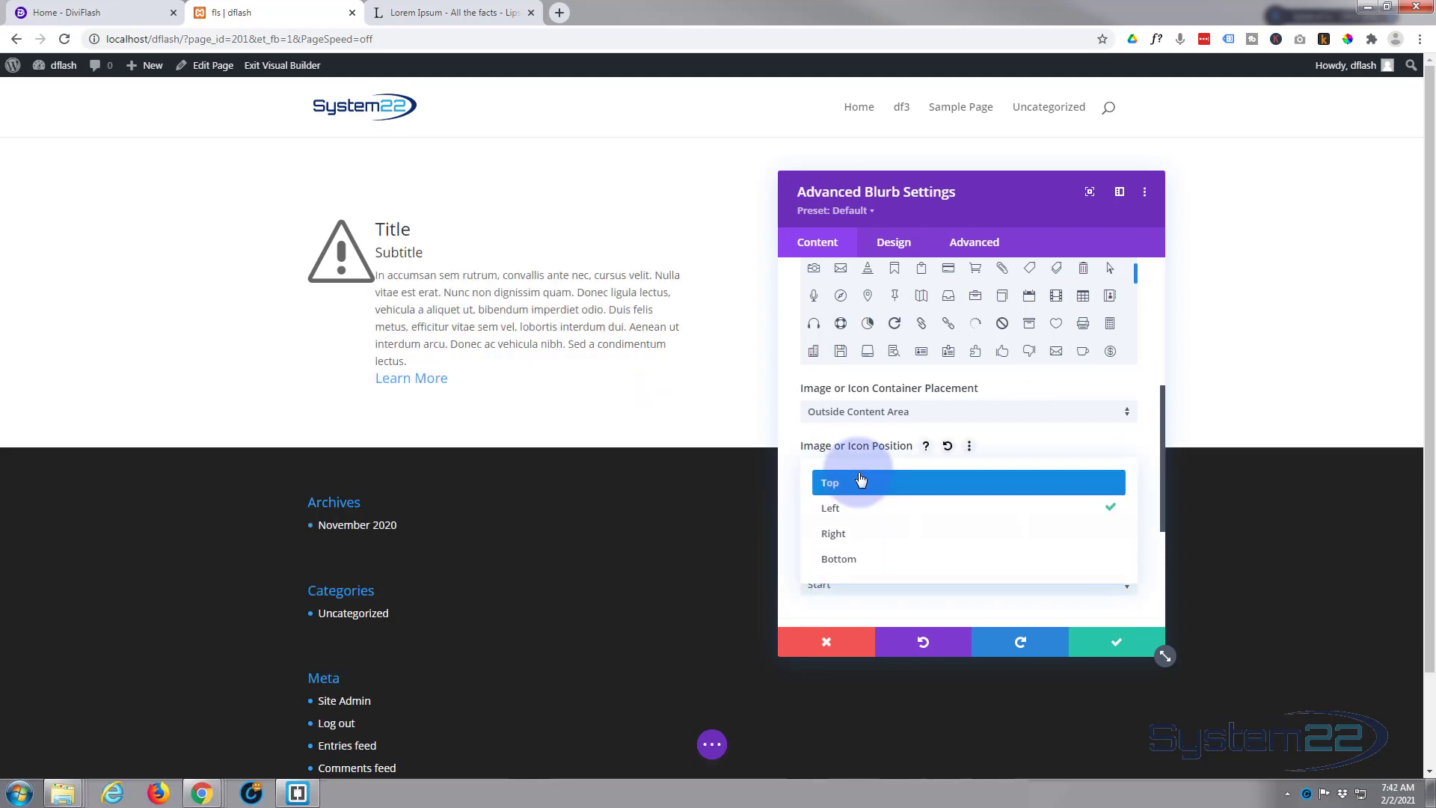
{"action": "left_click", "coordinate": [858, 540]}
{"action": "left_click", "coordinate": [890, 477]}
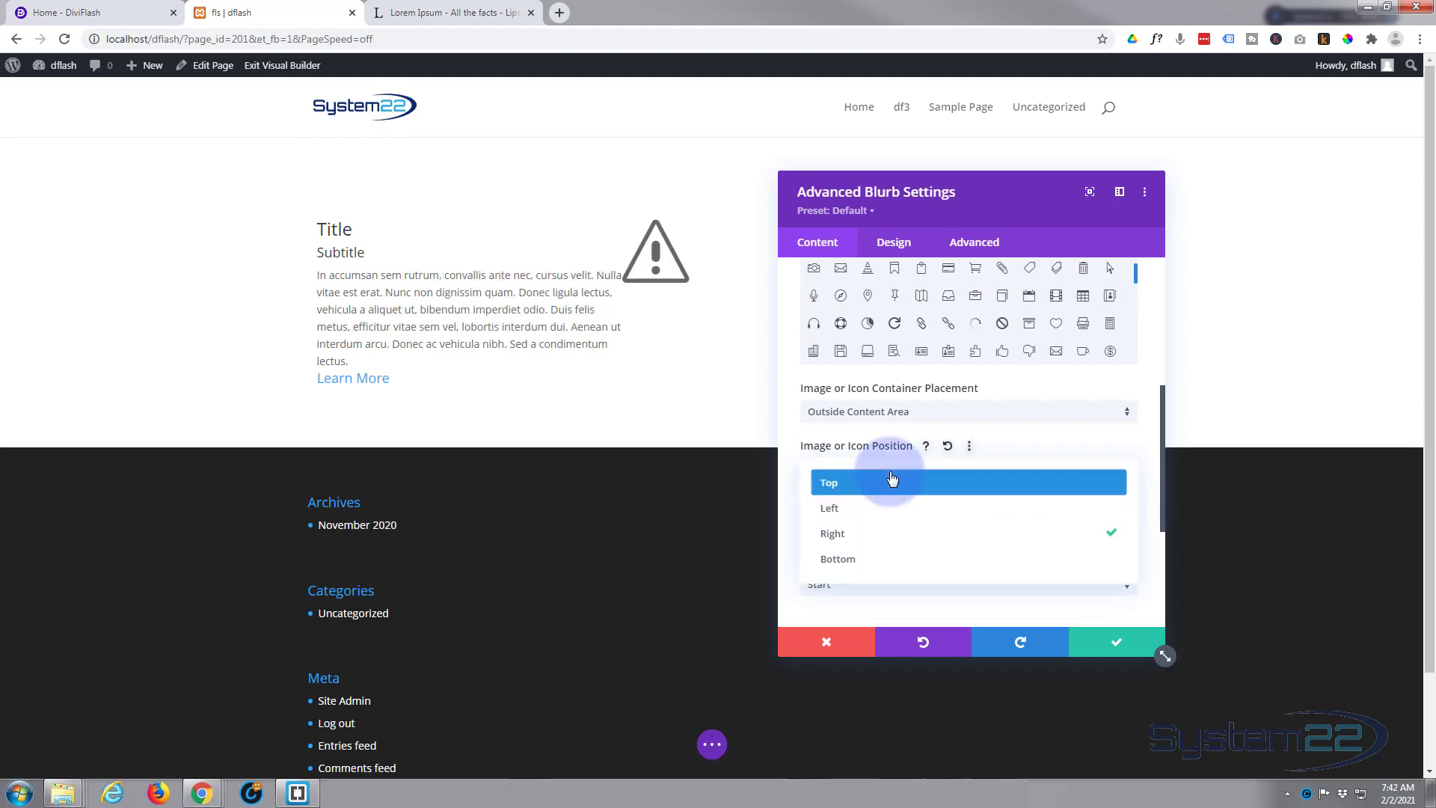
{"action": "left_click", "coordinate": [872, 559]}
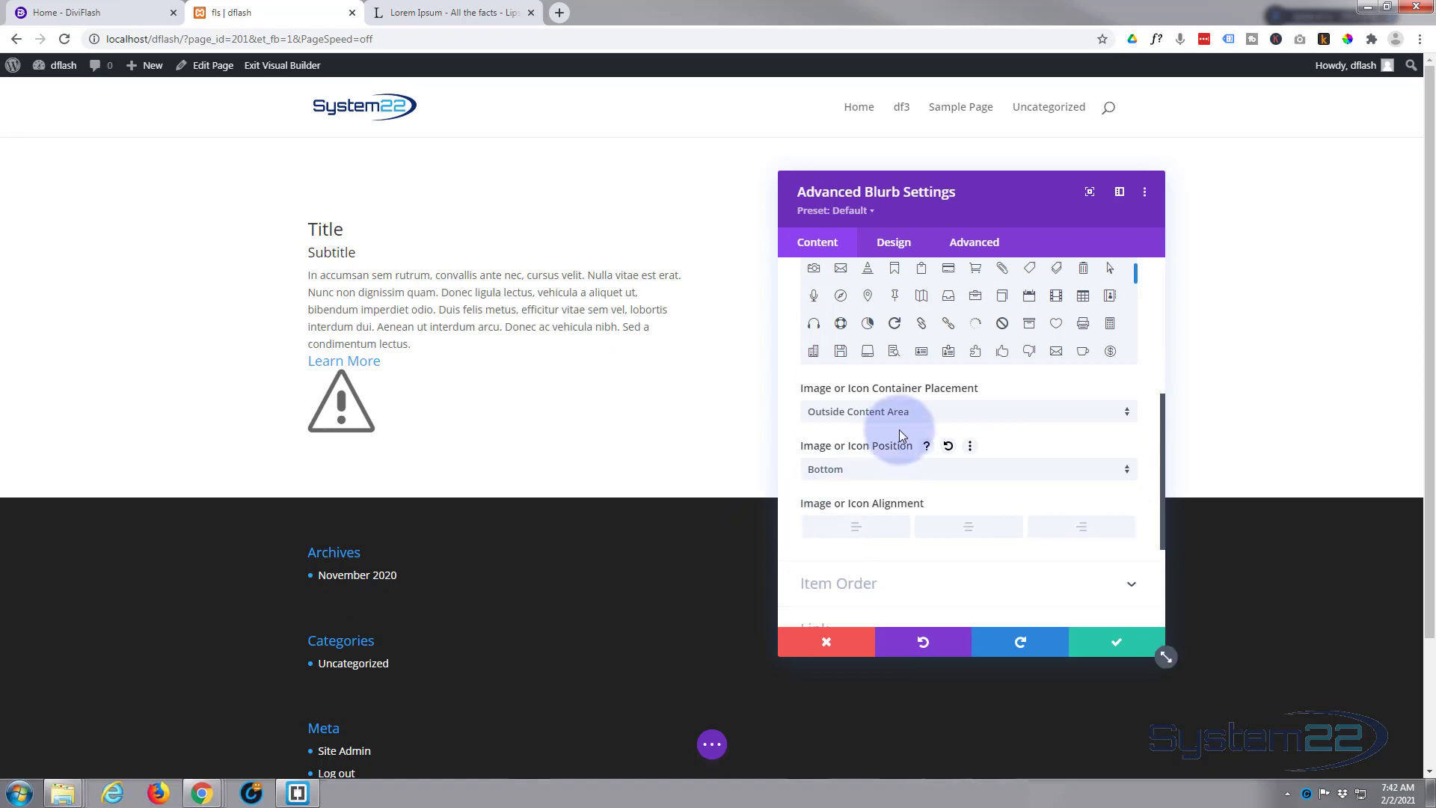
Set the icon's container placement back to Inside Content Area and center-align the icon.
{"action": "left_click", "coordinate": [934, 419]}
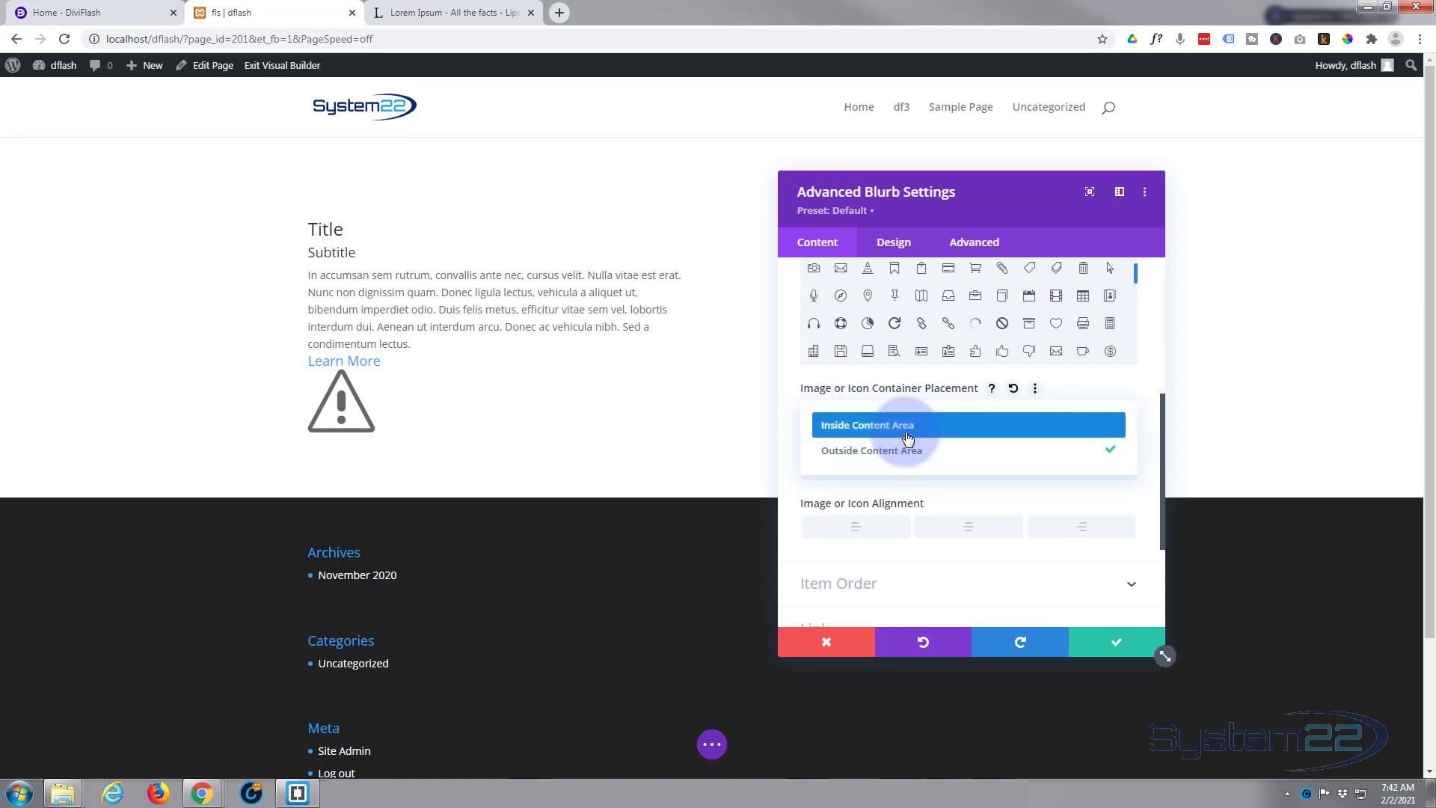
{"action": "left_click", "coordinate": [907, 436]}
{"action": "scroll", "coordinate": [887, 421], "scroll_direction": "down", "scroll_amount": 1}
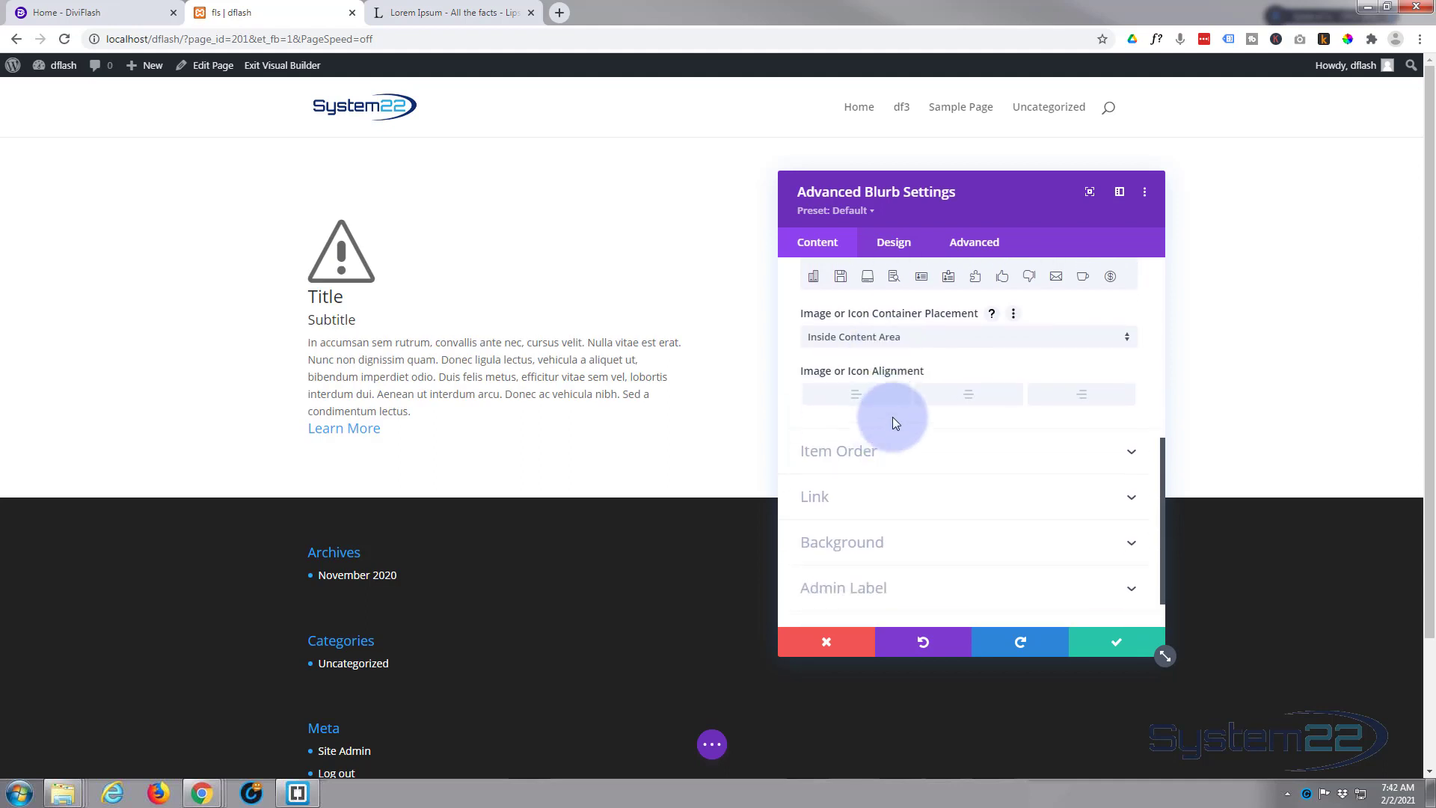
{"action": "left_click", "coordinate": [980, 405]}
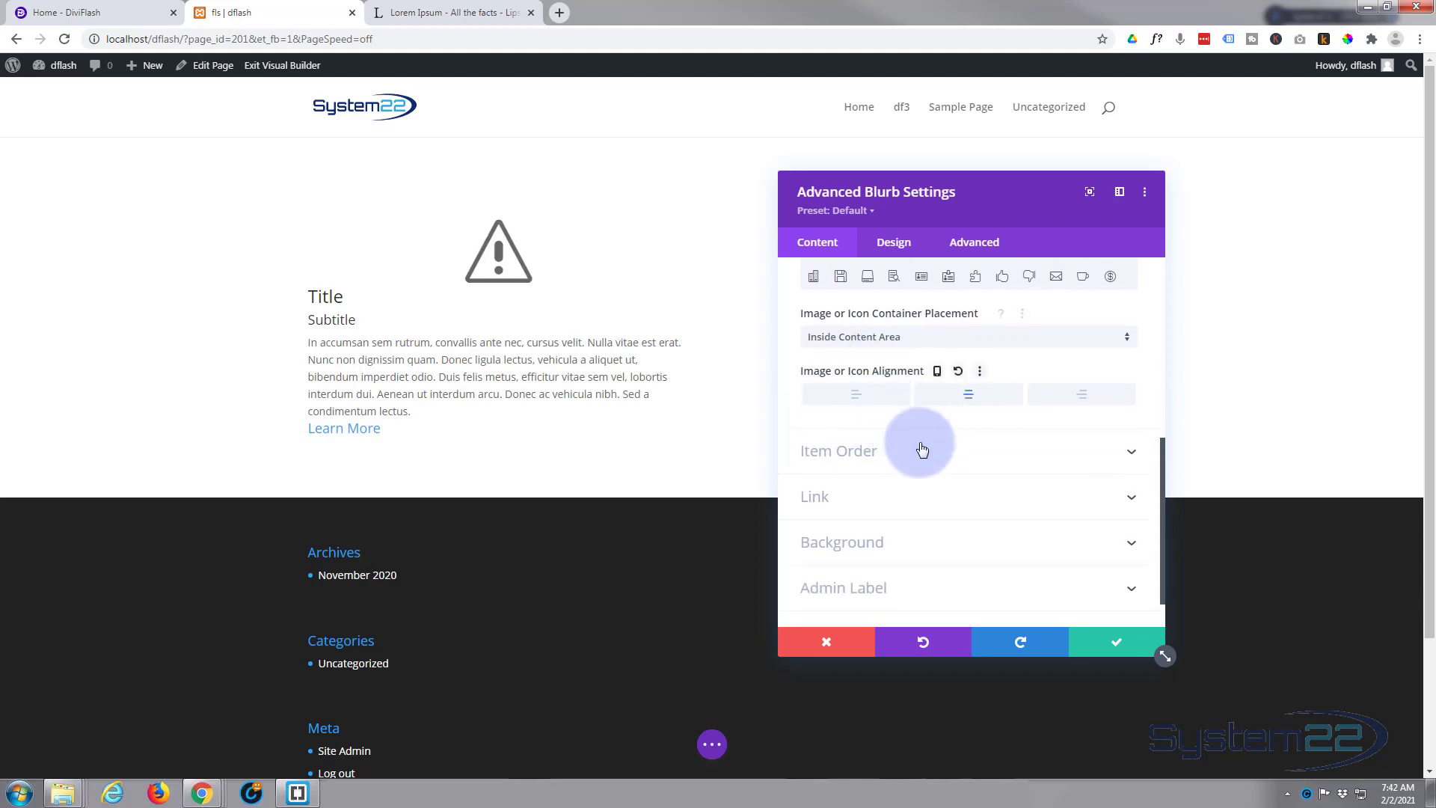
Enable custom item order for the blurb and set the Title Order to 1.
{"action": "scroll", "coordinate": [926, 448], "scroll_direction": "down", "scroll_amount": 1}
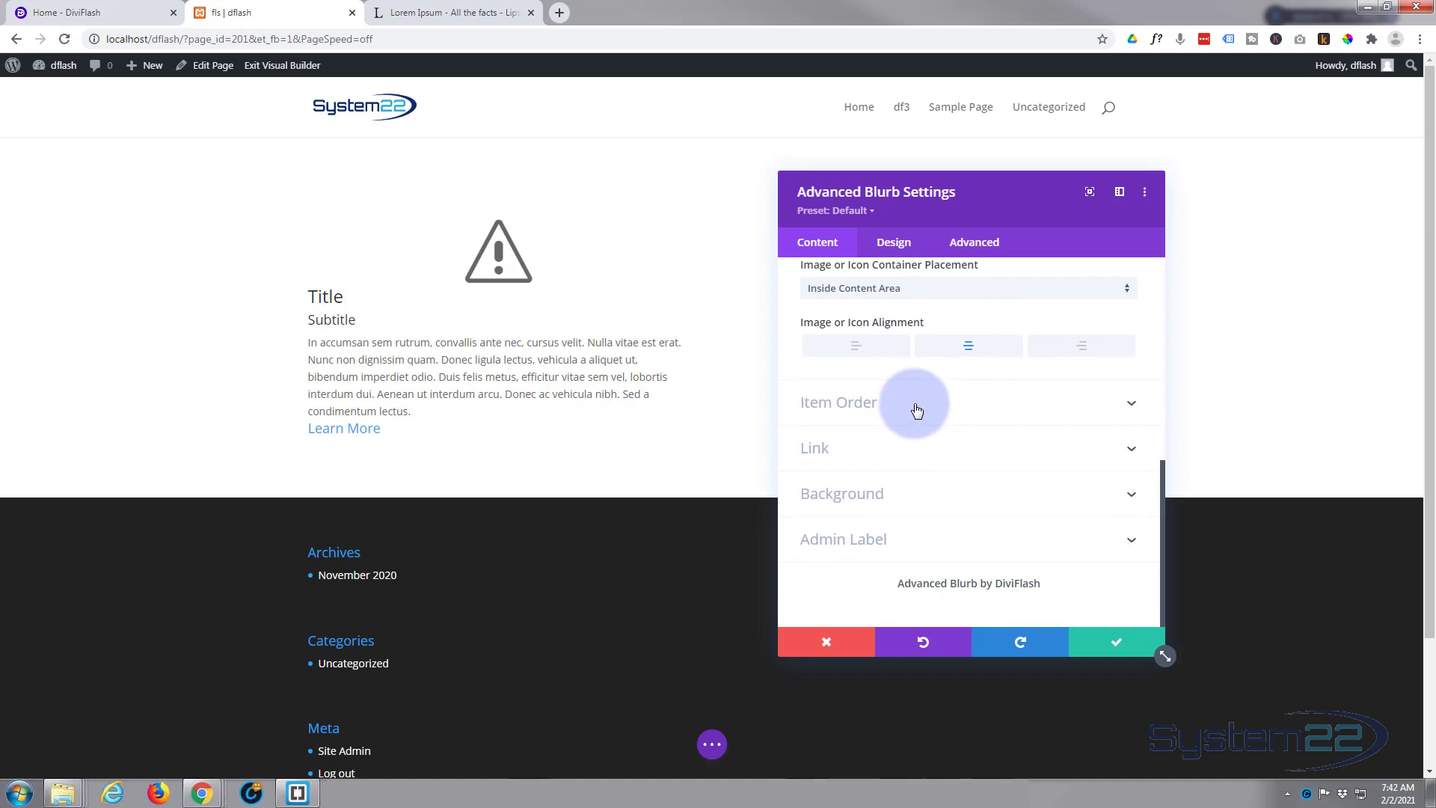
{"action": "left_click", "coordinate": [918, 404]}
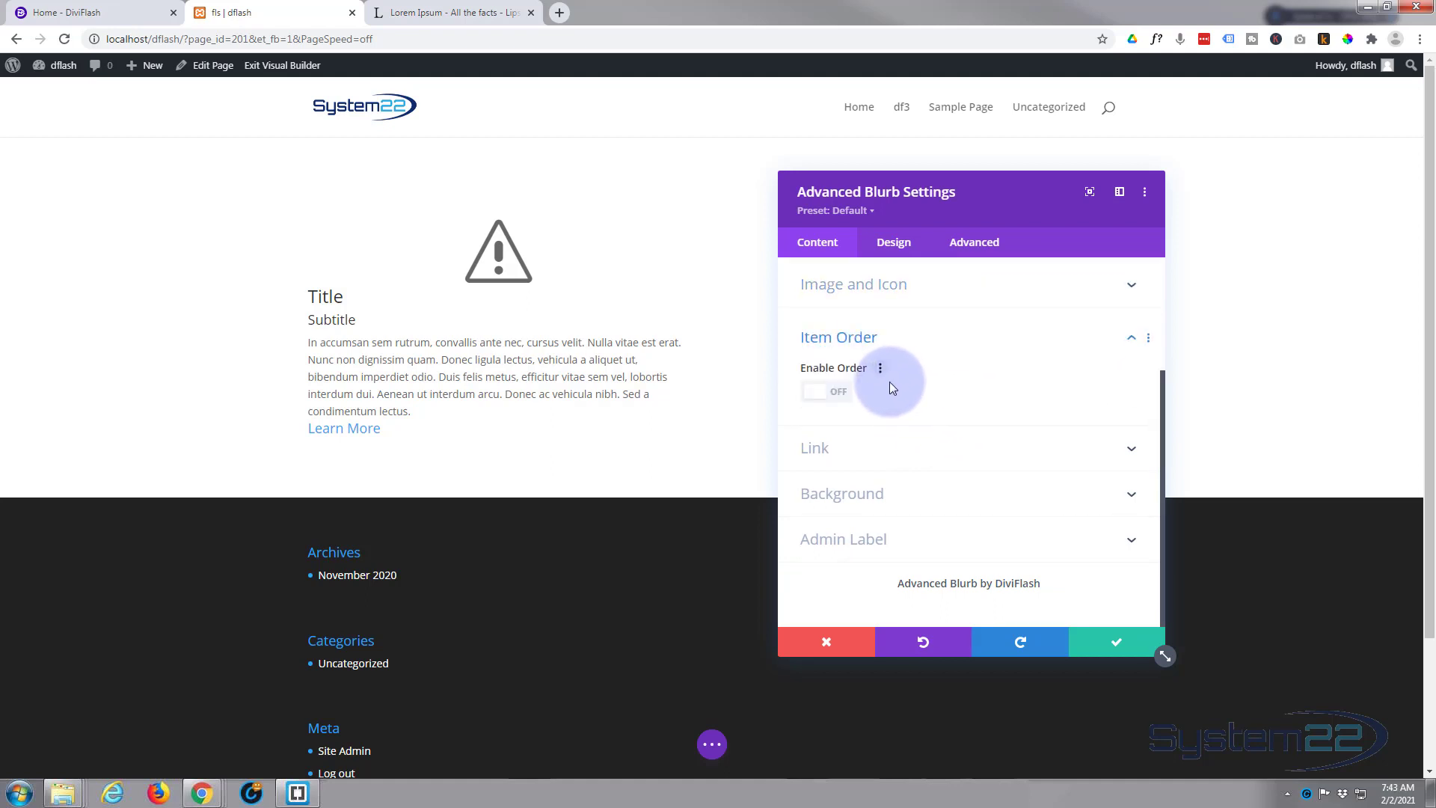
{"action": "left_click", "coordinate": [838, 394]}
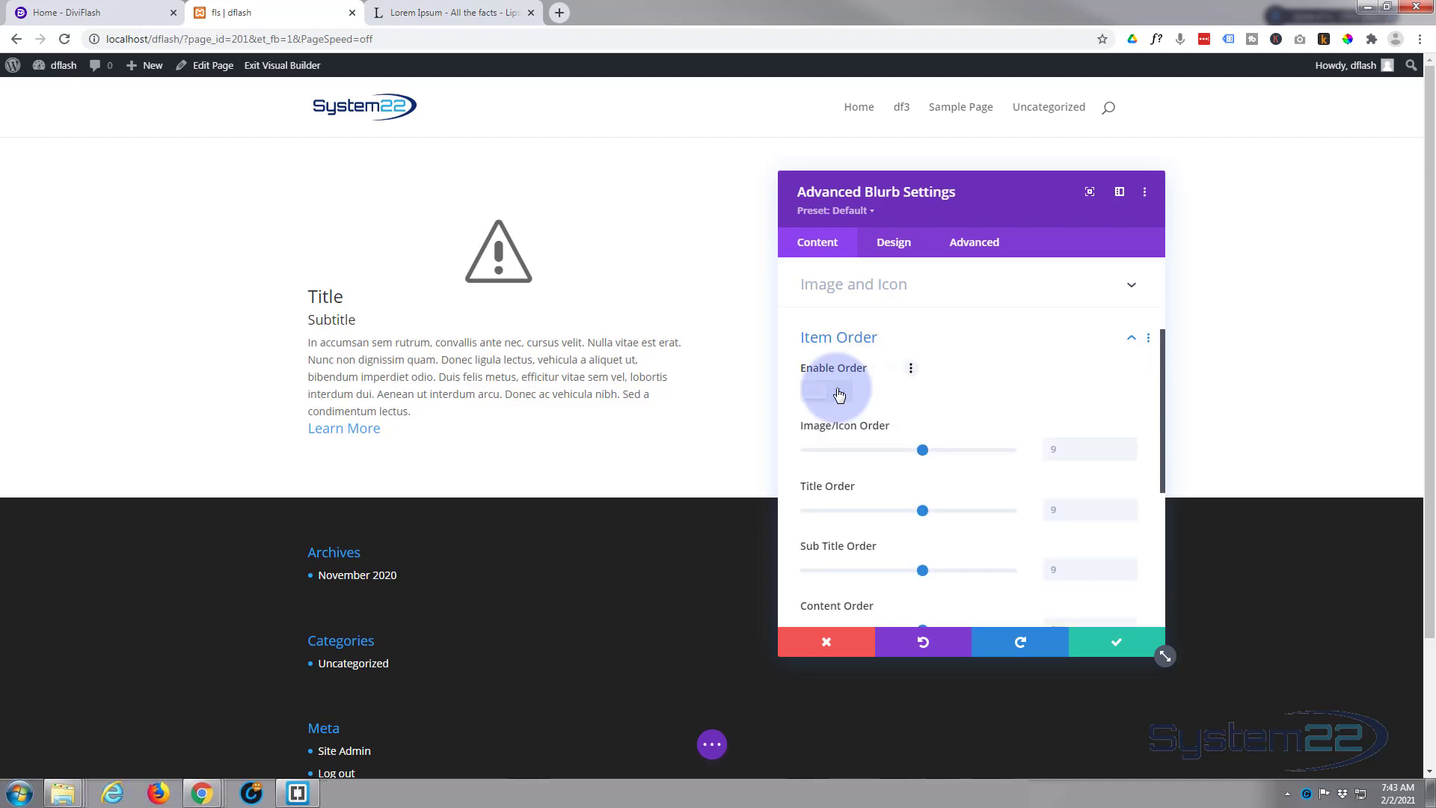
{"action": "scroll", "coordinate": [949, 383], "scroll_direction": "down", "scroll_amount": 1}
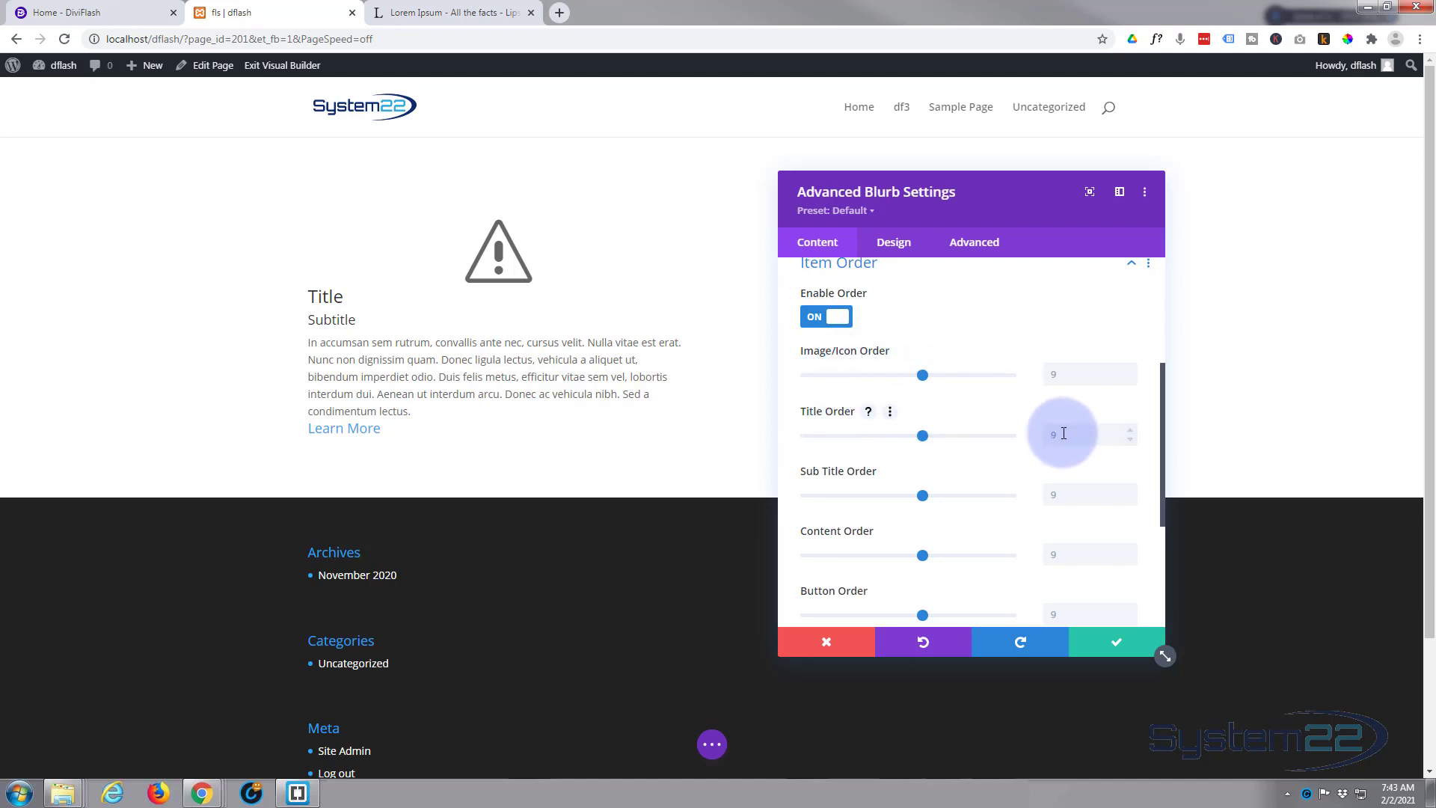
{"action": "left_click_drag", "start_coordinate": [923, 433], "coordinate": [851, 435]}
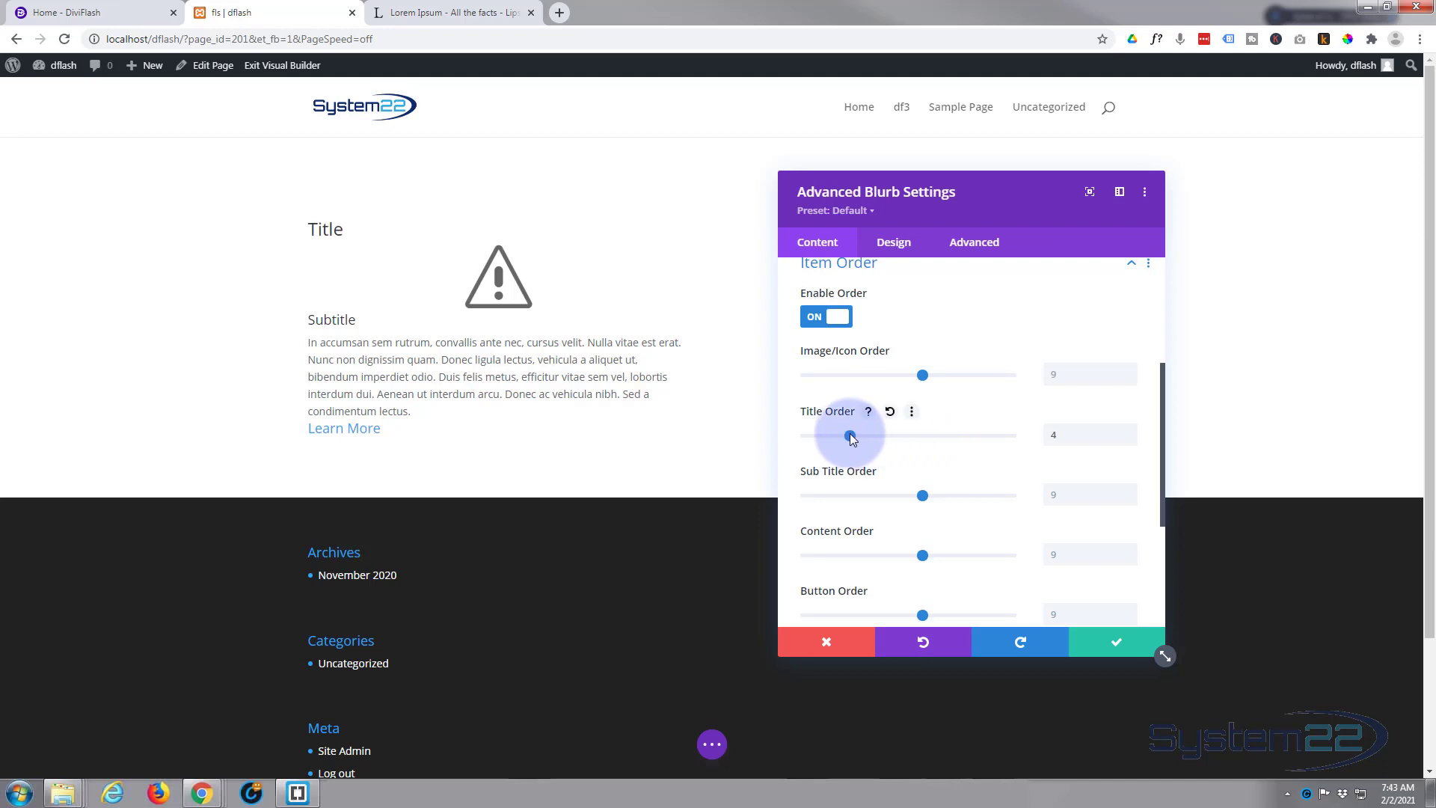
{"action": "left_click_drag", "start_coordinate": [850, 433], "coordinate": [805, 435]}
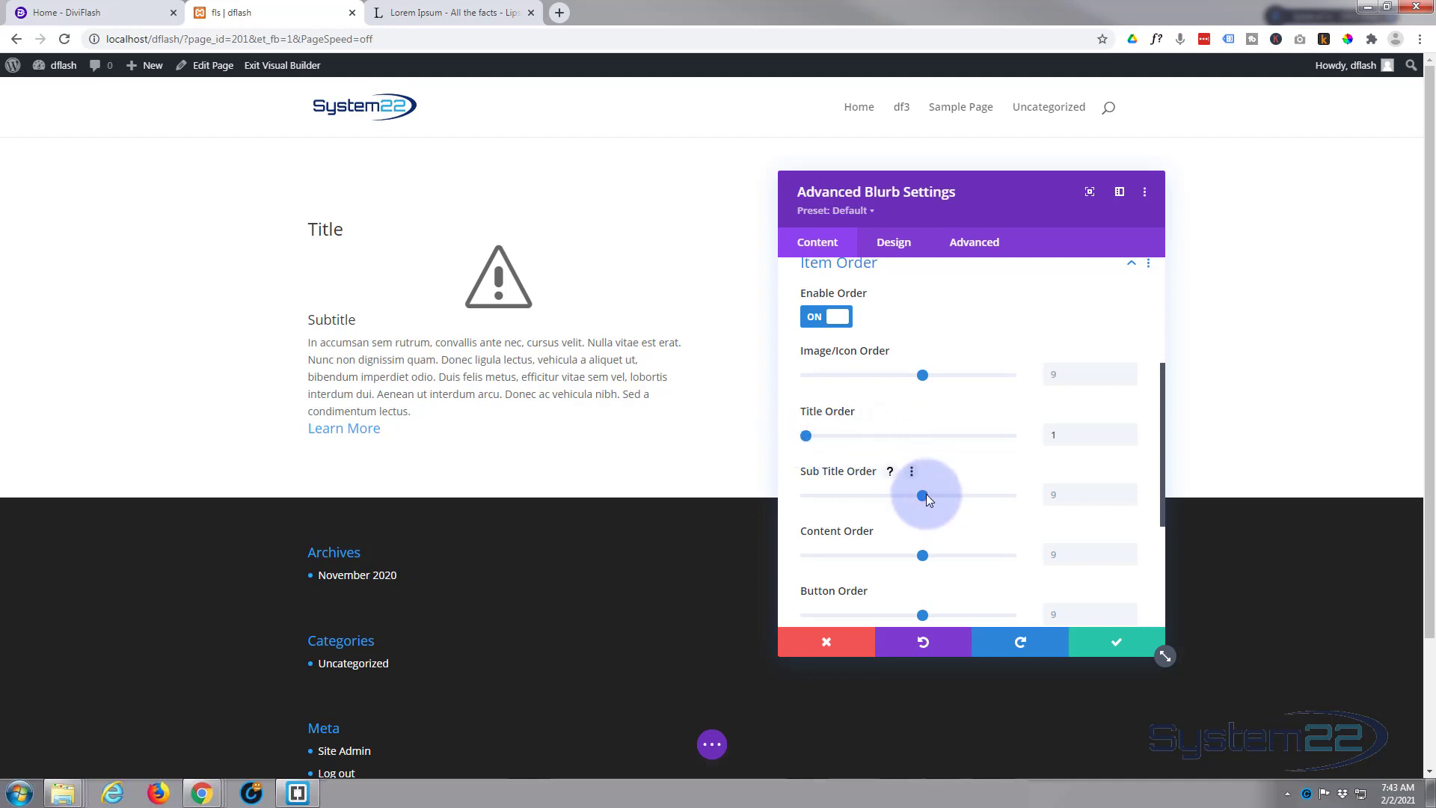
Set the blurb's Sub Title Order to 10 and its Button Order to 13.
{"action": "scroll", "coordinate": [903, 555], "scroll_direction": "down", "scroll_amount": 1}
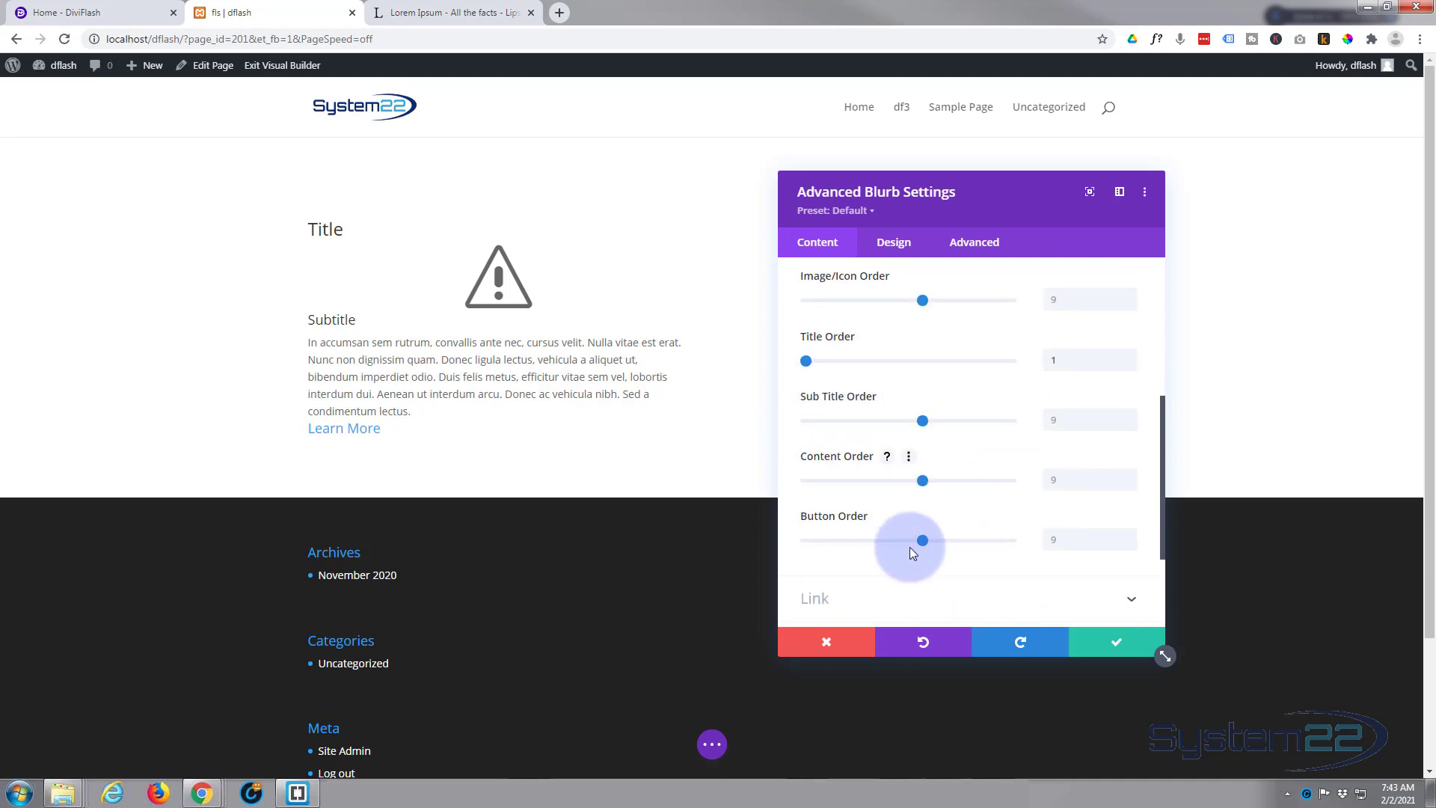
{"action": "left_click_drag", "start_coordinate": [922, 540], "coordinate": [935, 540]}
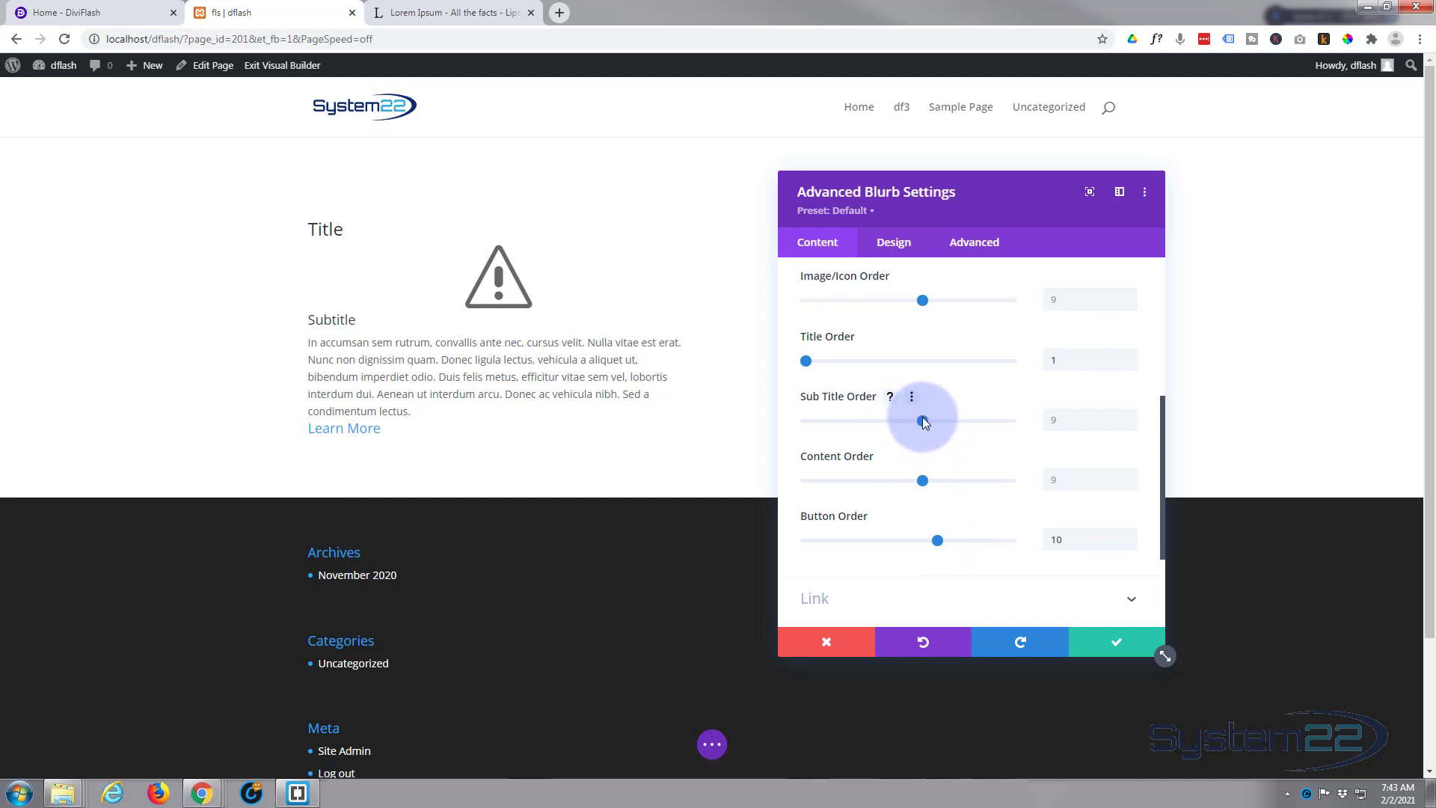
{"action": "left_click_drag", "start_coordinate": [920, 421], "coordinate": [937, 423]}
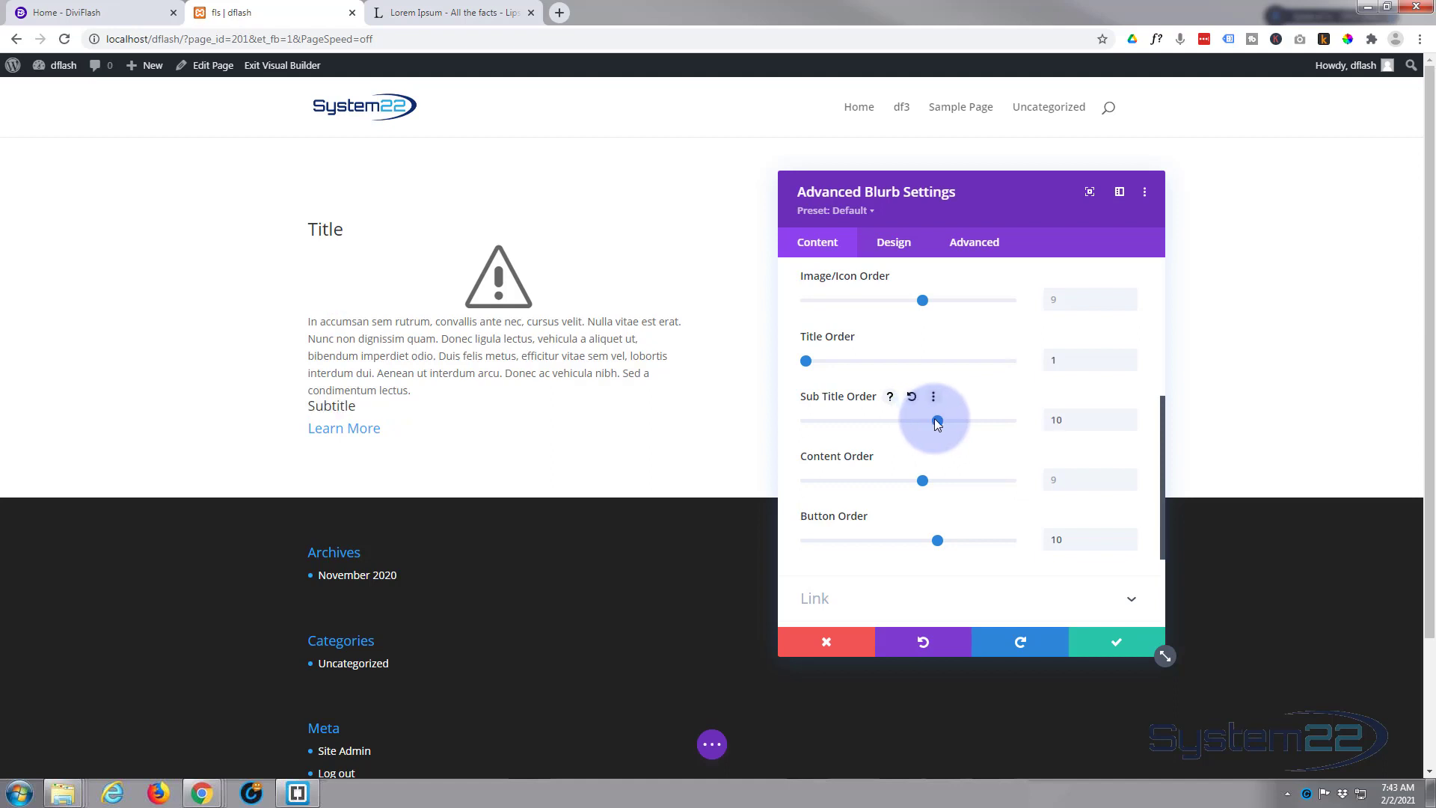
{"action": "left_click", "coordinate": [1128, 534]}
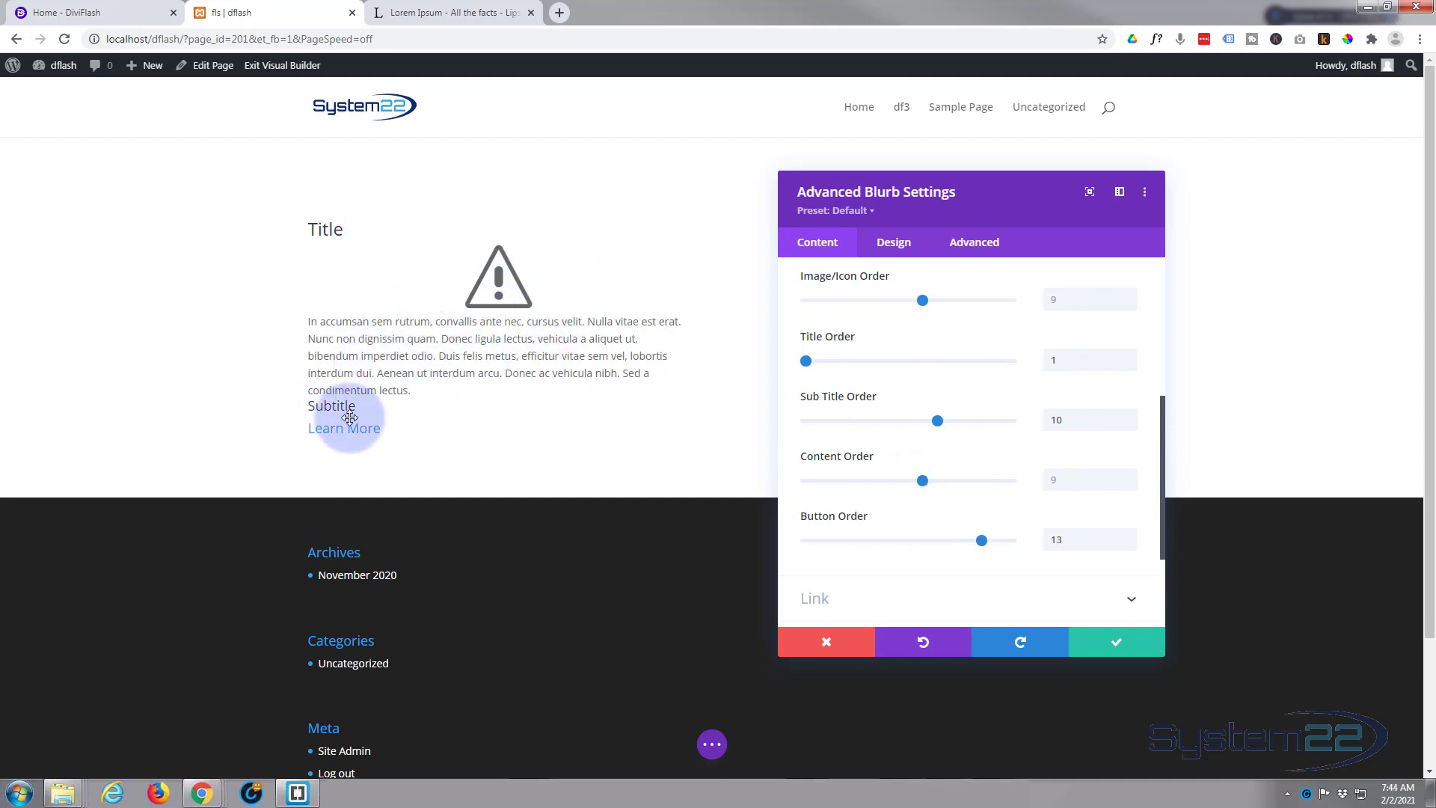
Examine the blurb's module link URL and link target options.
{"action": "scroll", "coordinate": [961, 448], "scroll_direction": "down", "scroll_amount": 4}
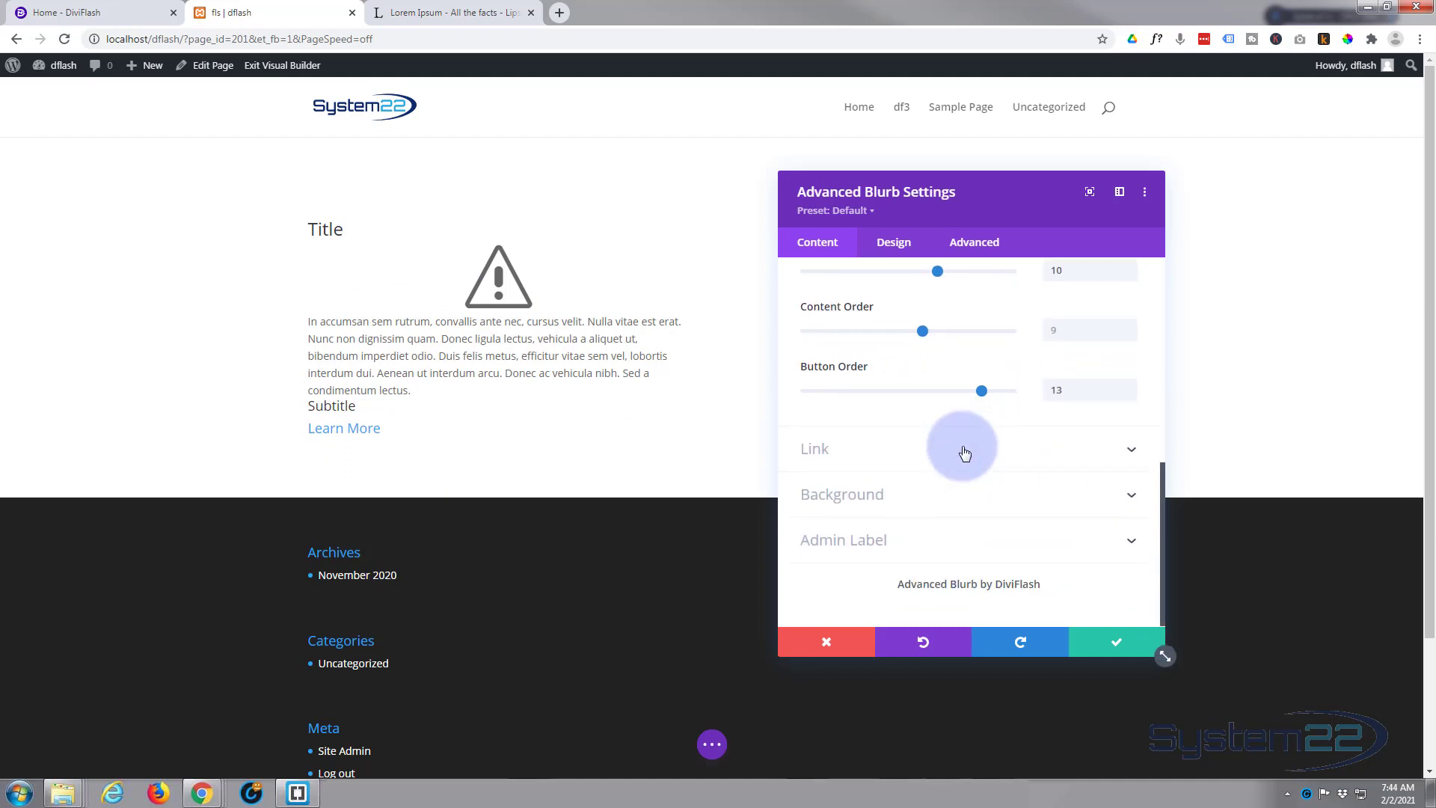
{"action": "left_click", "coordinate": [907, 451]}
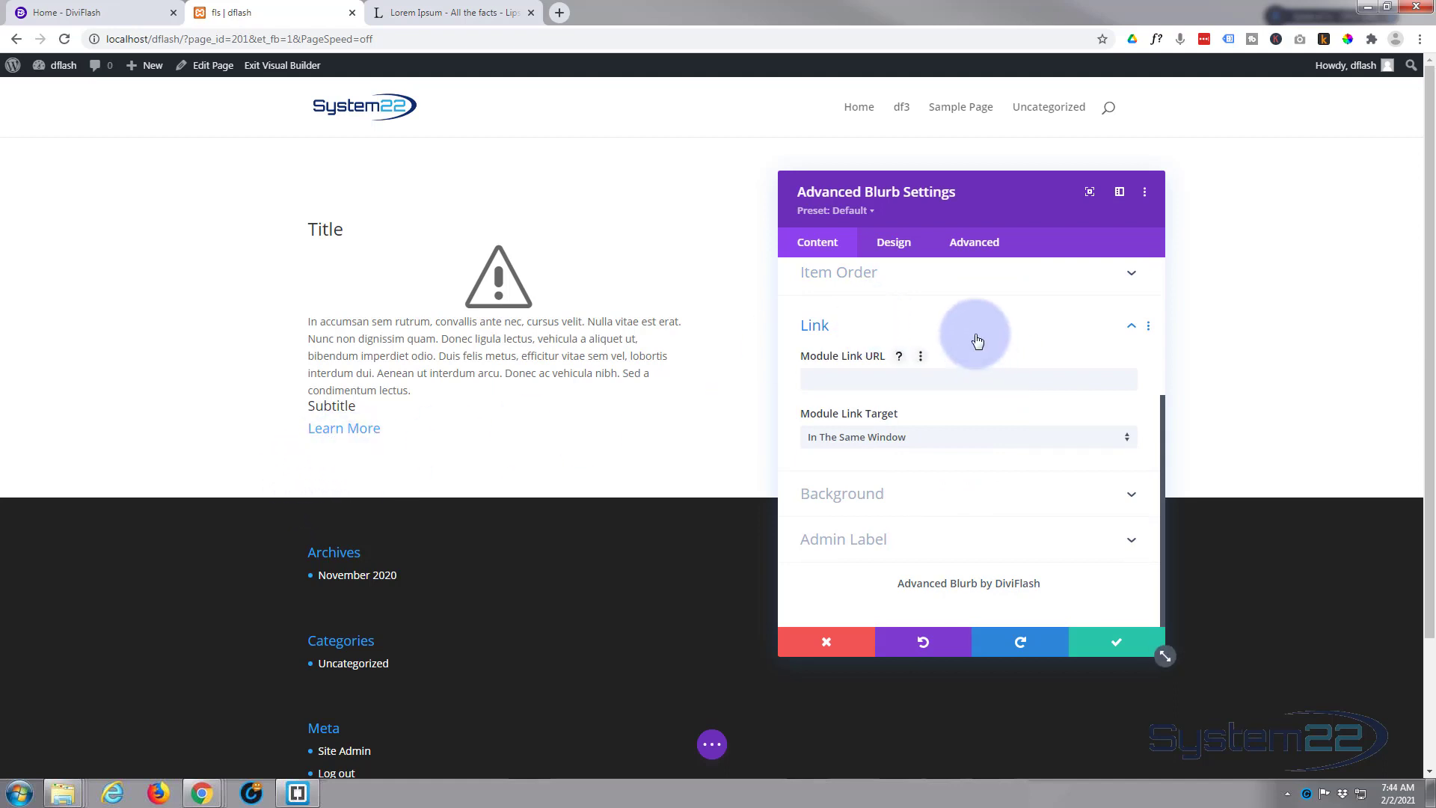
{"action": "left_click", "coordinate": [840, 379]}
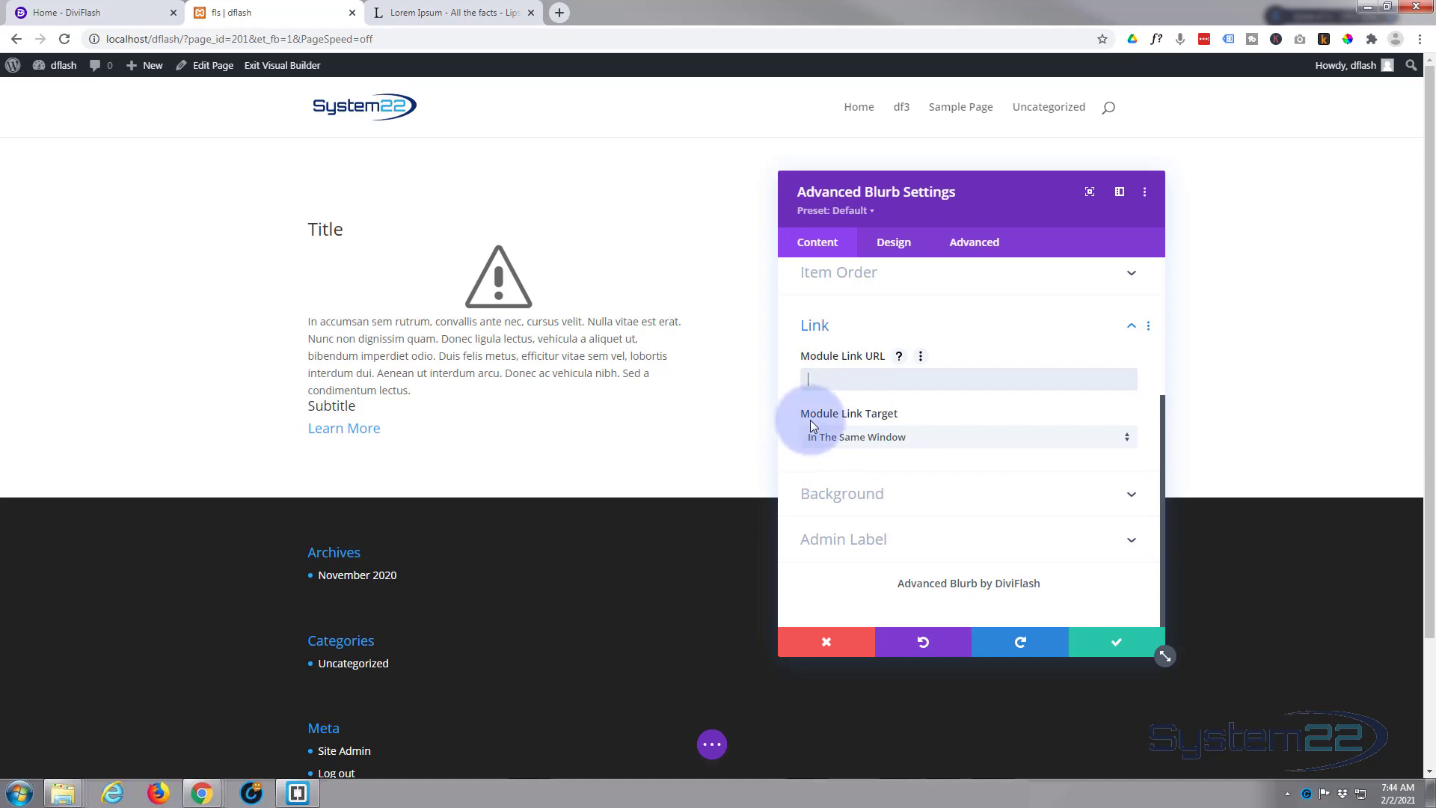
Add a background gradient to the blurb and change its second color to purple #8300e9.
{"action": "left_click", "coordinate": [919, 501]}
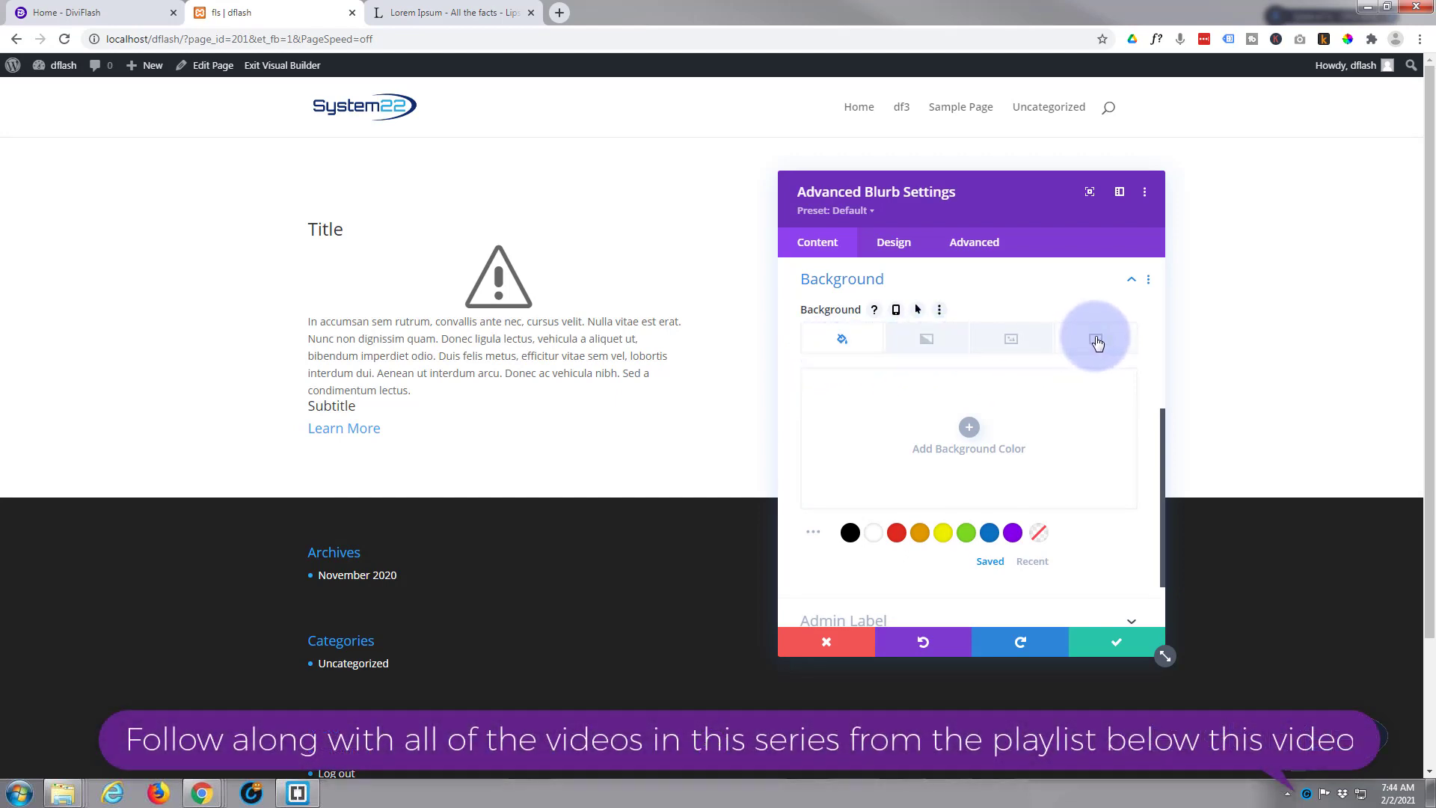
{"action": "left_click", "coordinate": [927, 340]}
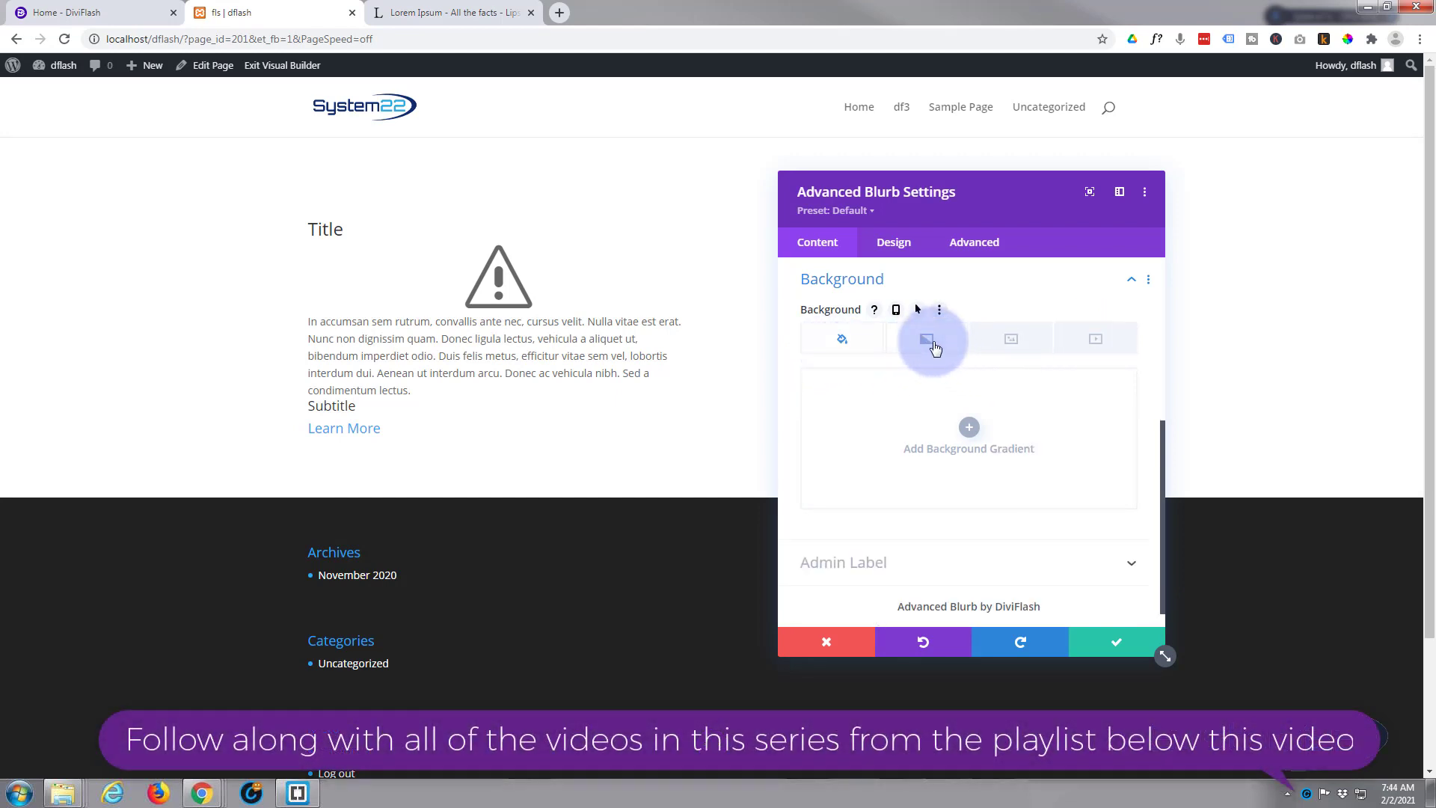
{"action": "left_click", "coordinate": [969, 430]}
{"action": "left_click", "coordinate": [1074, 537]}
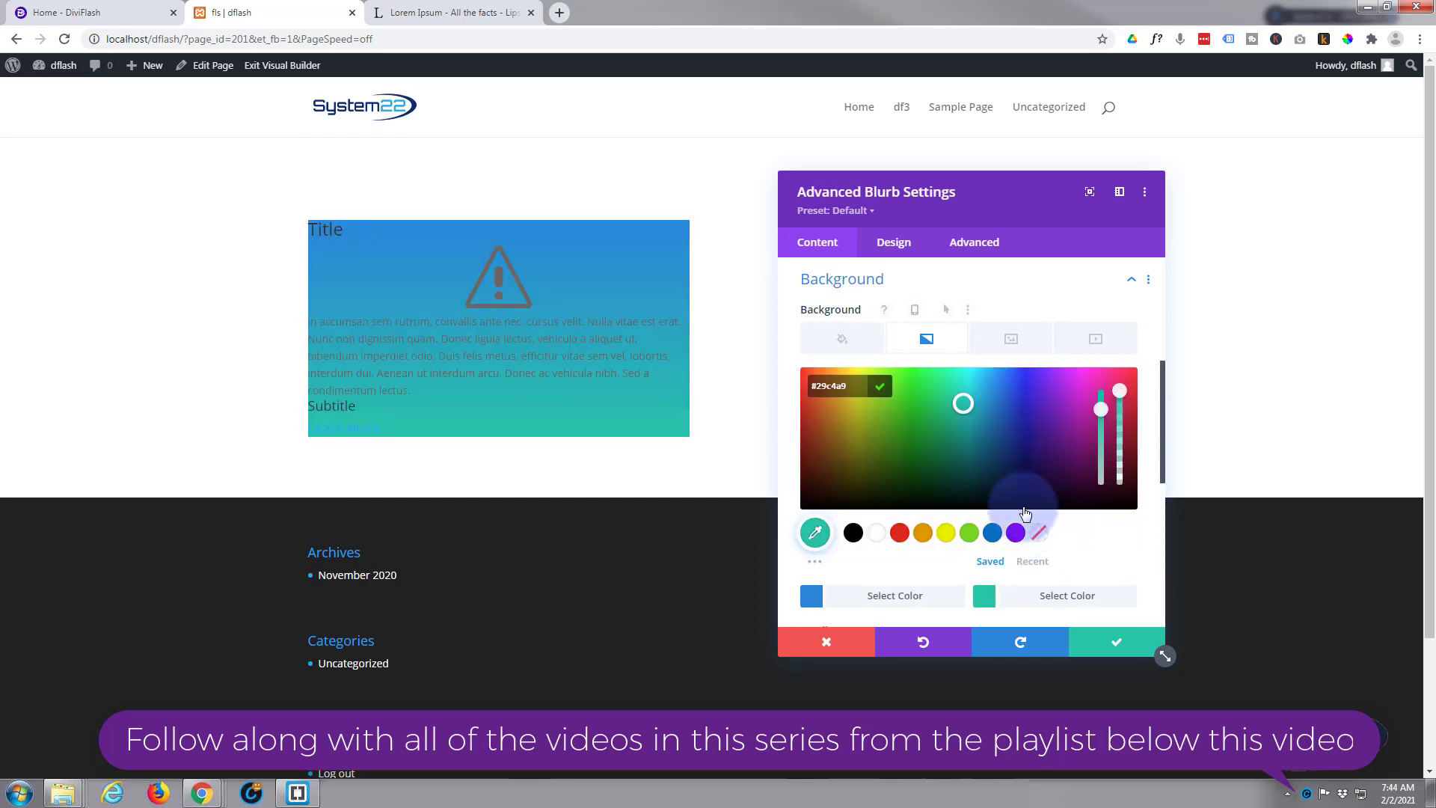
{"action": "left_click", "coordinate": [1015, 532]}
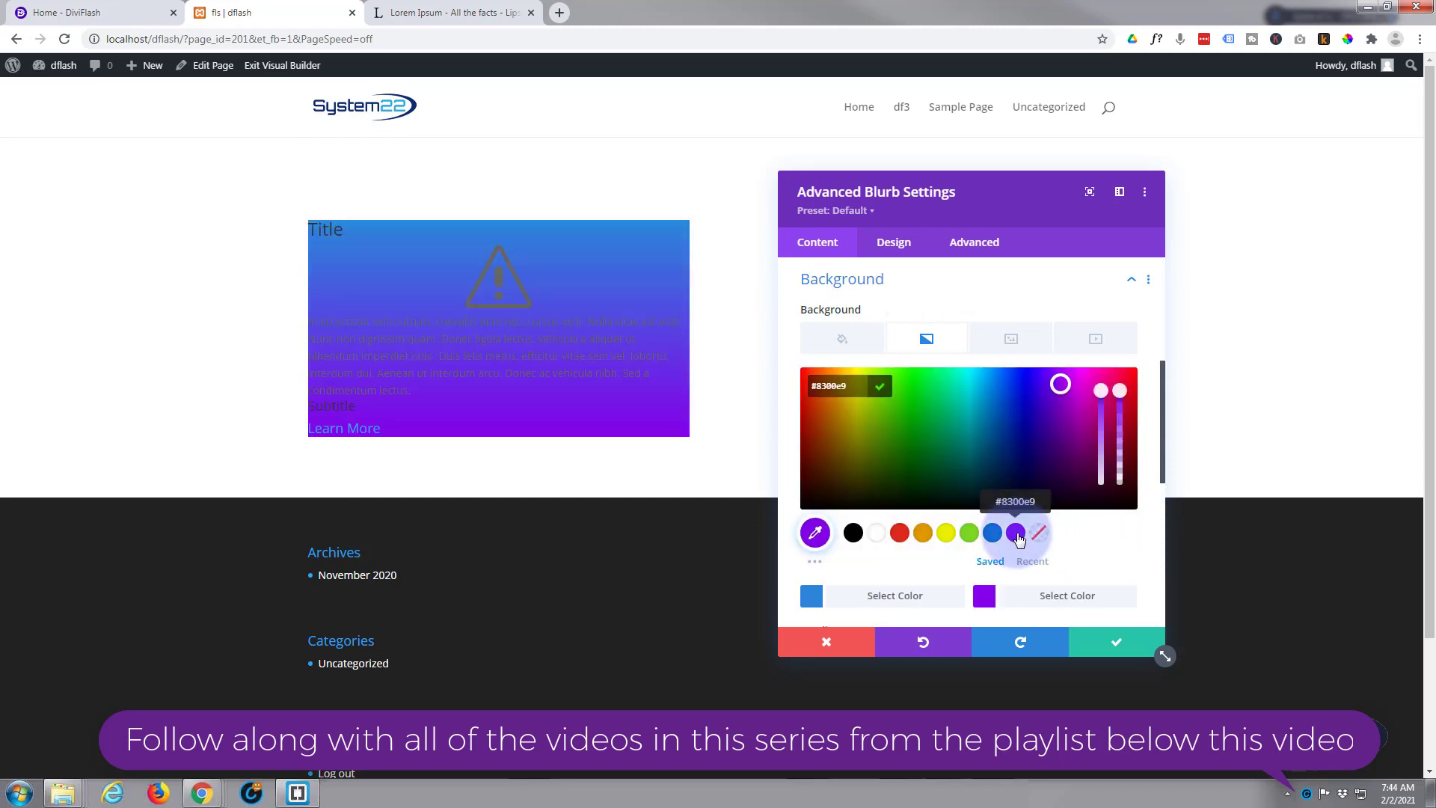
Set the gradient's direction to 206deg, its start position to 51% and its end position to 50%.
{"action": "scroll", "coordinate": [961, 497], "scroll_direction": "down", "scroll_amount": 3}
{"action": "scroll", "coordinate": [965, 502], "scroll_direction": "down", "scroll_amount": 1}
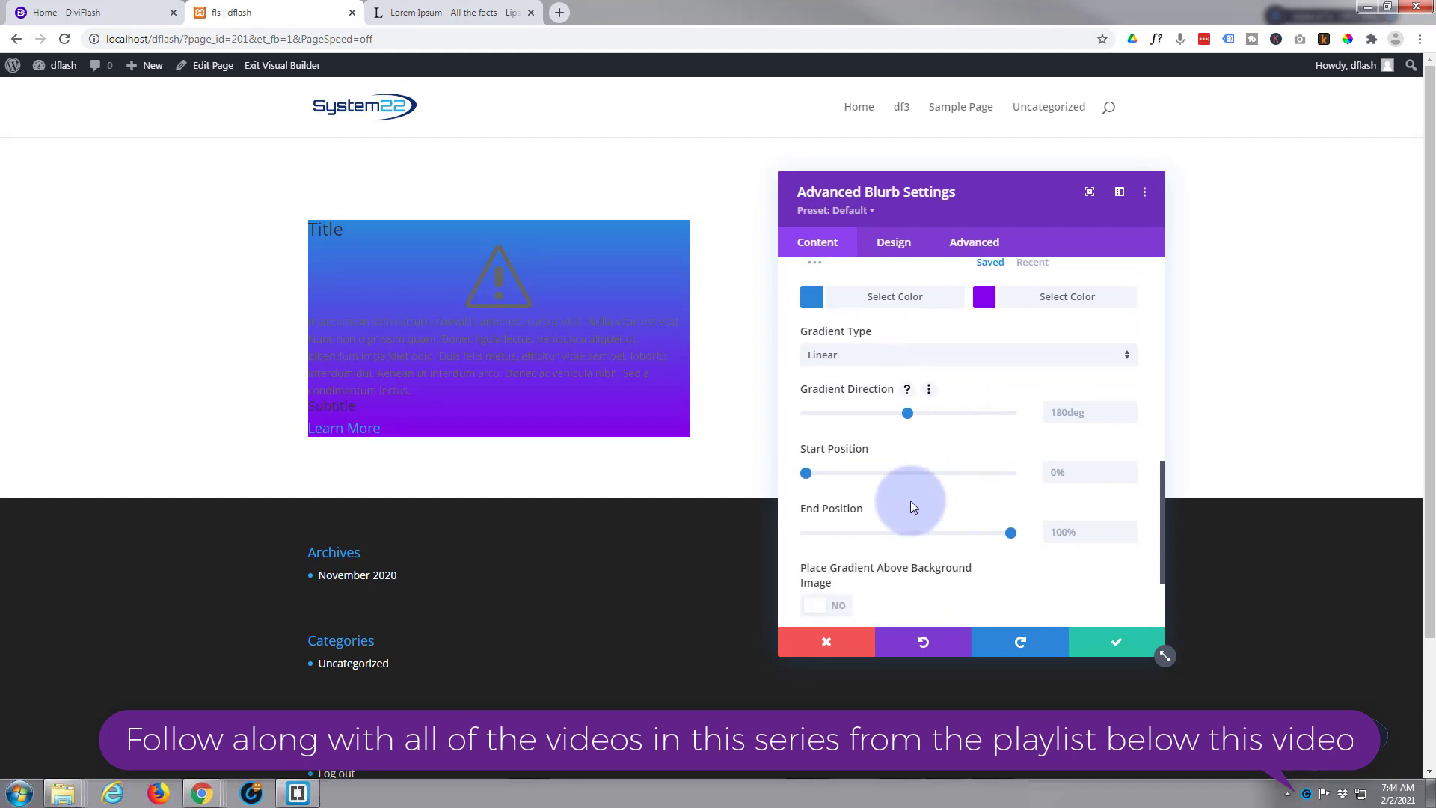
{"action": "left_click_drag", "start_coordinate": [805, 472], "coordinate": [929, 482]}
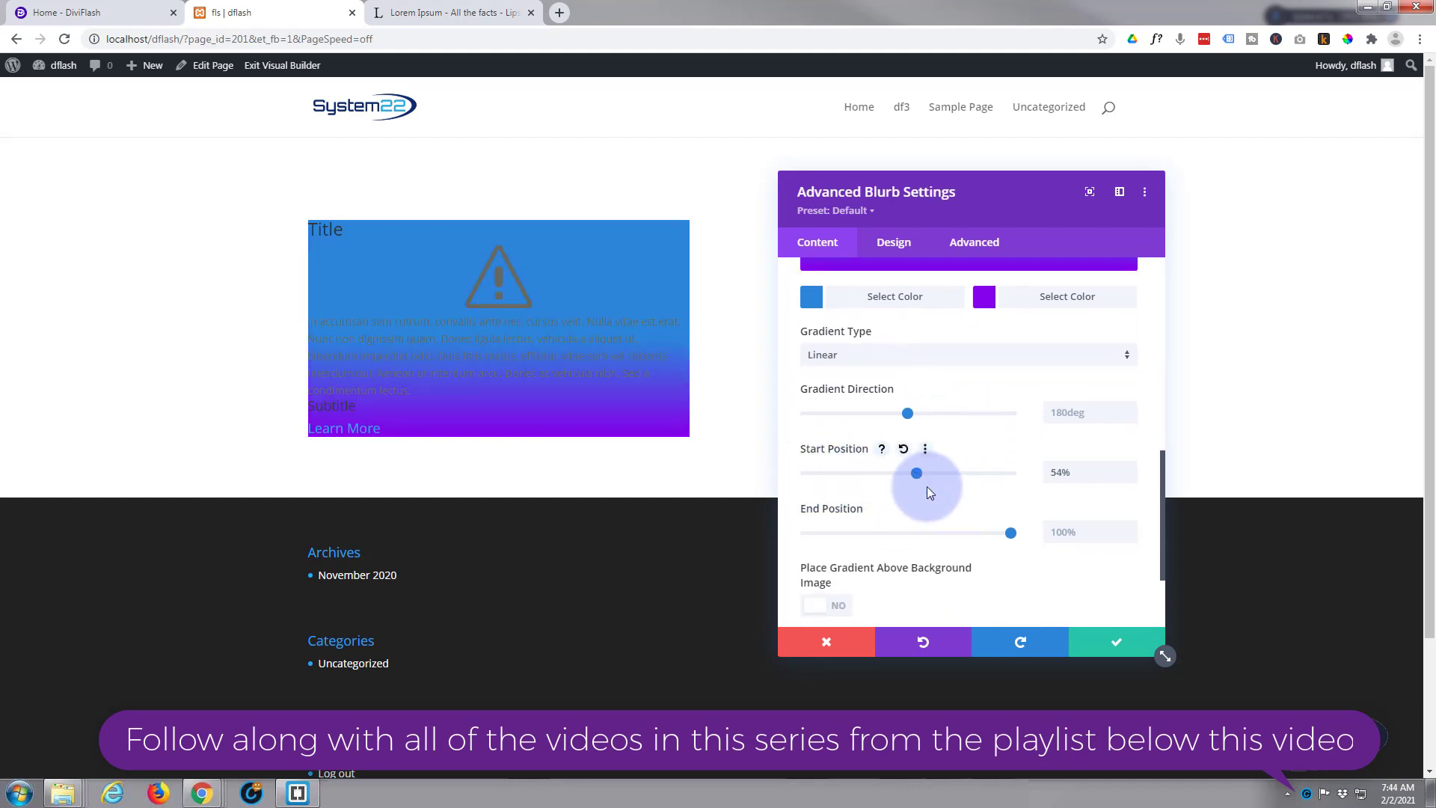
{"action": "left_click_drag", "start_coordinate": [1011, 532], "coordinate": [906, 533]}
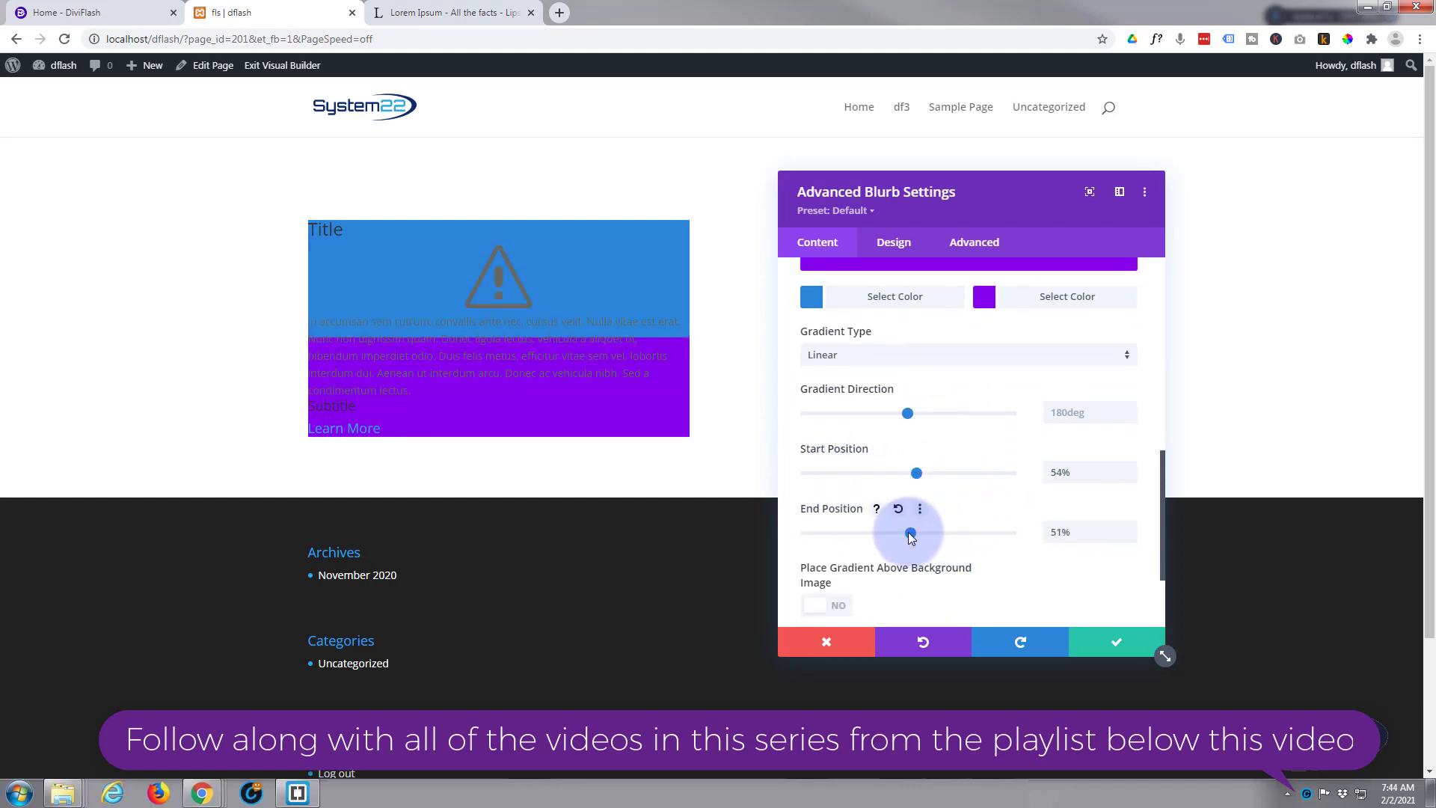
{"action": "left_click_drag", "start_coordinate": [928, 420], "coordinate": [911, 471]}
{"action": "scroll", "coordinate": [954, 370], "scroll_direction": "down", "scroll_amount": 3}
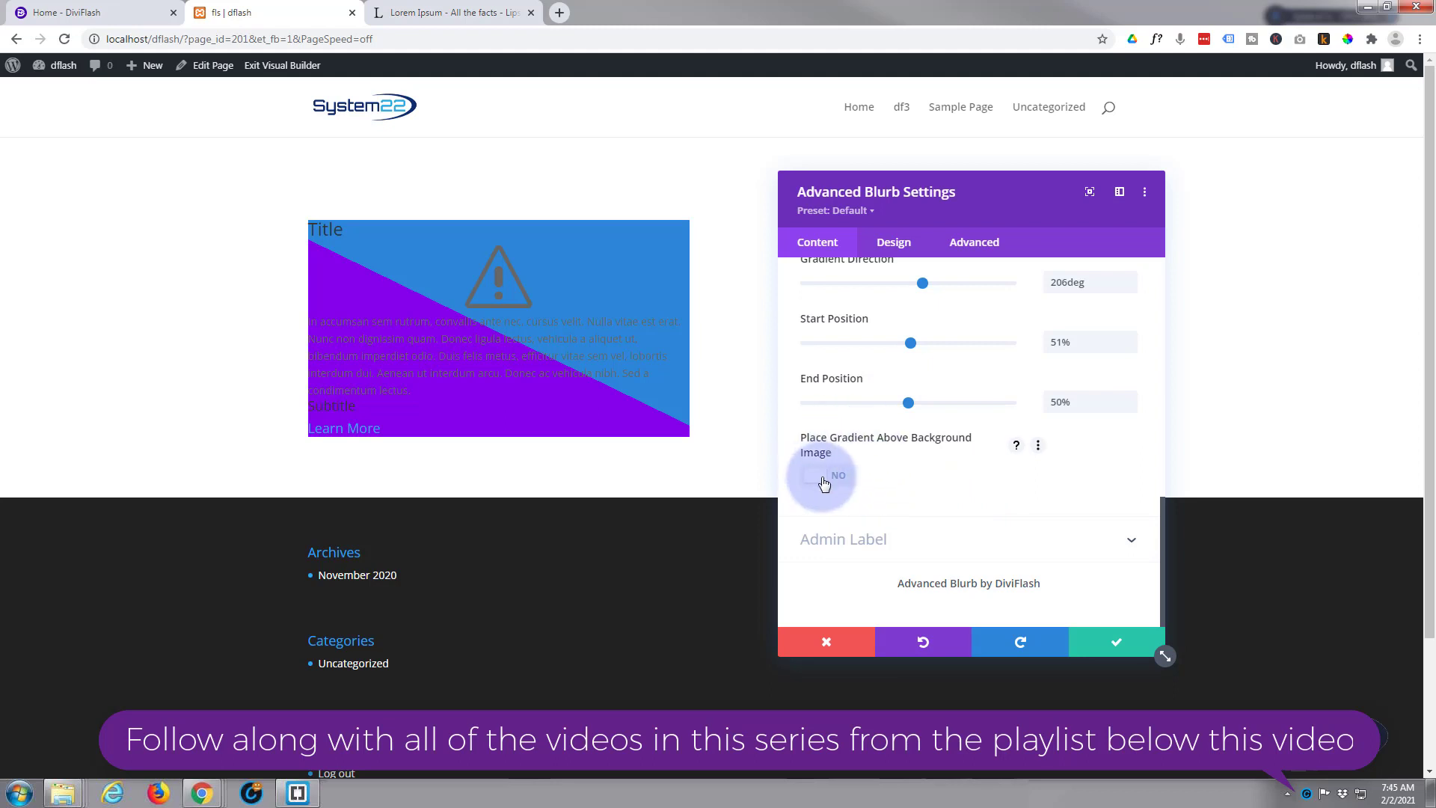
{"action": "scroll", "coordinate": [939, 437], "scroll_direction": "up", "scroll_amount": 5}
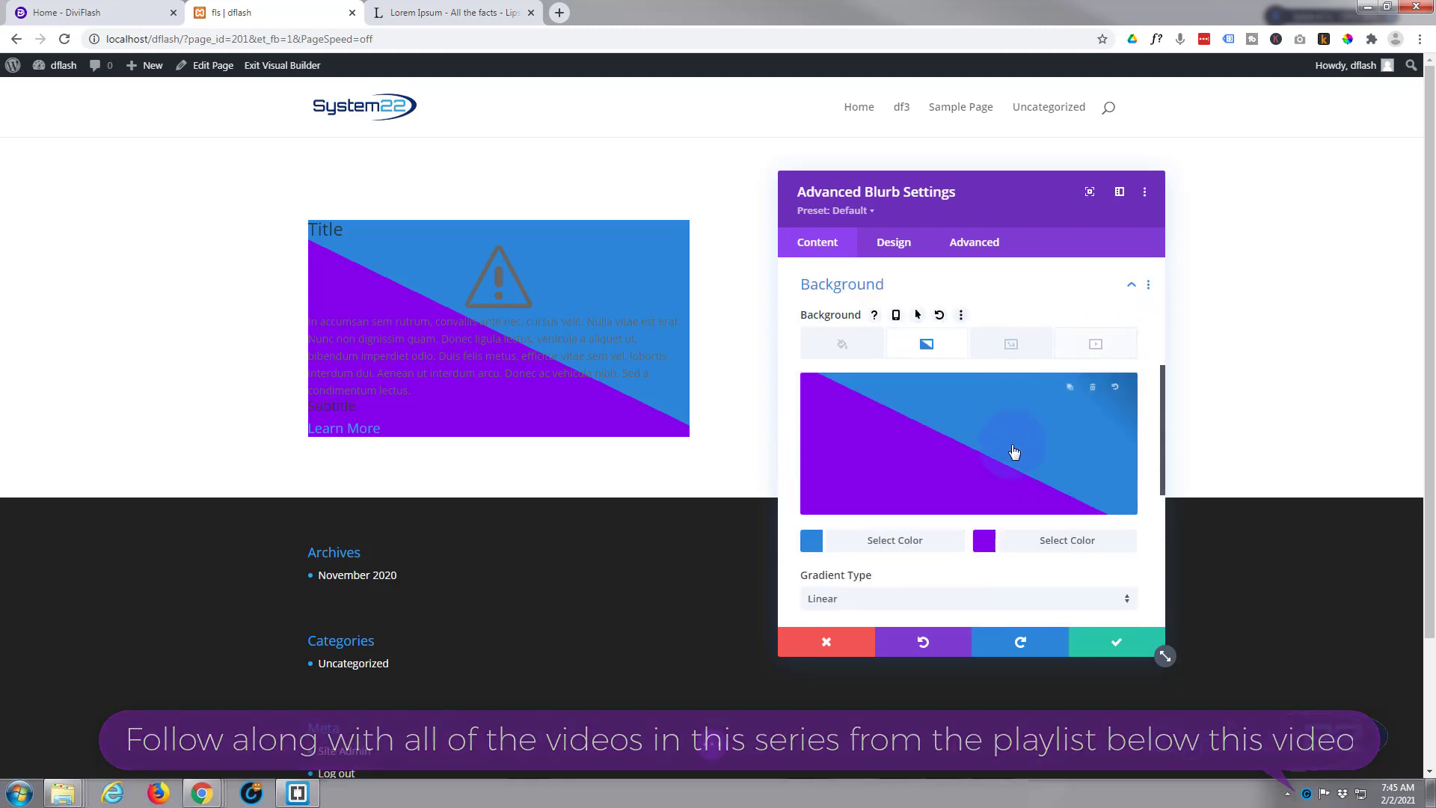
Examine the blurb's z-index design options and its image corner and border options.
{"action": "scroll", "coordinate": [1015, 445], "scroll_direction": "down", "scroll_amount": 5}
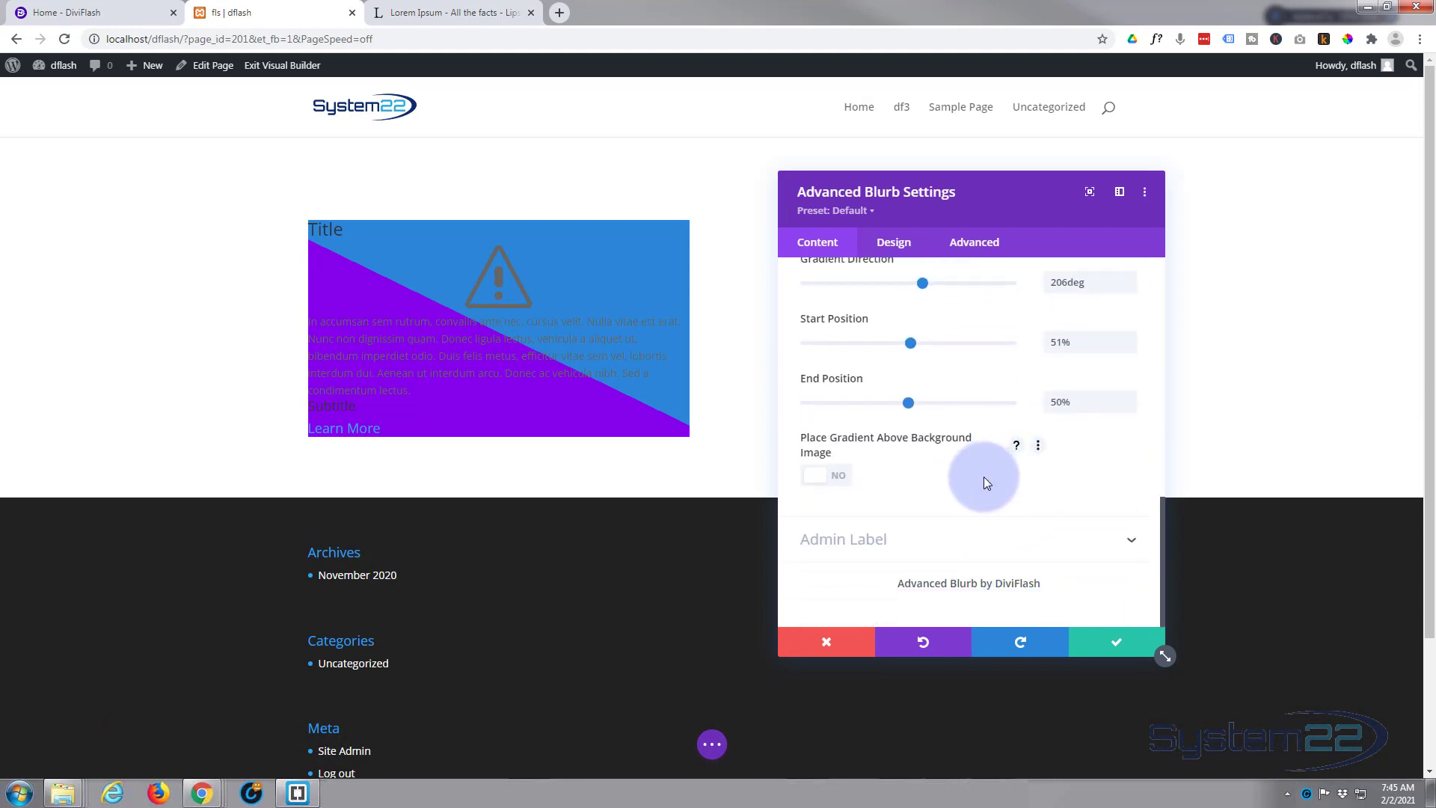
{"action": "left_click", "coordinate": [889, 248]}
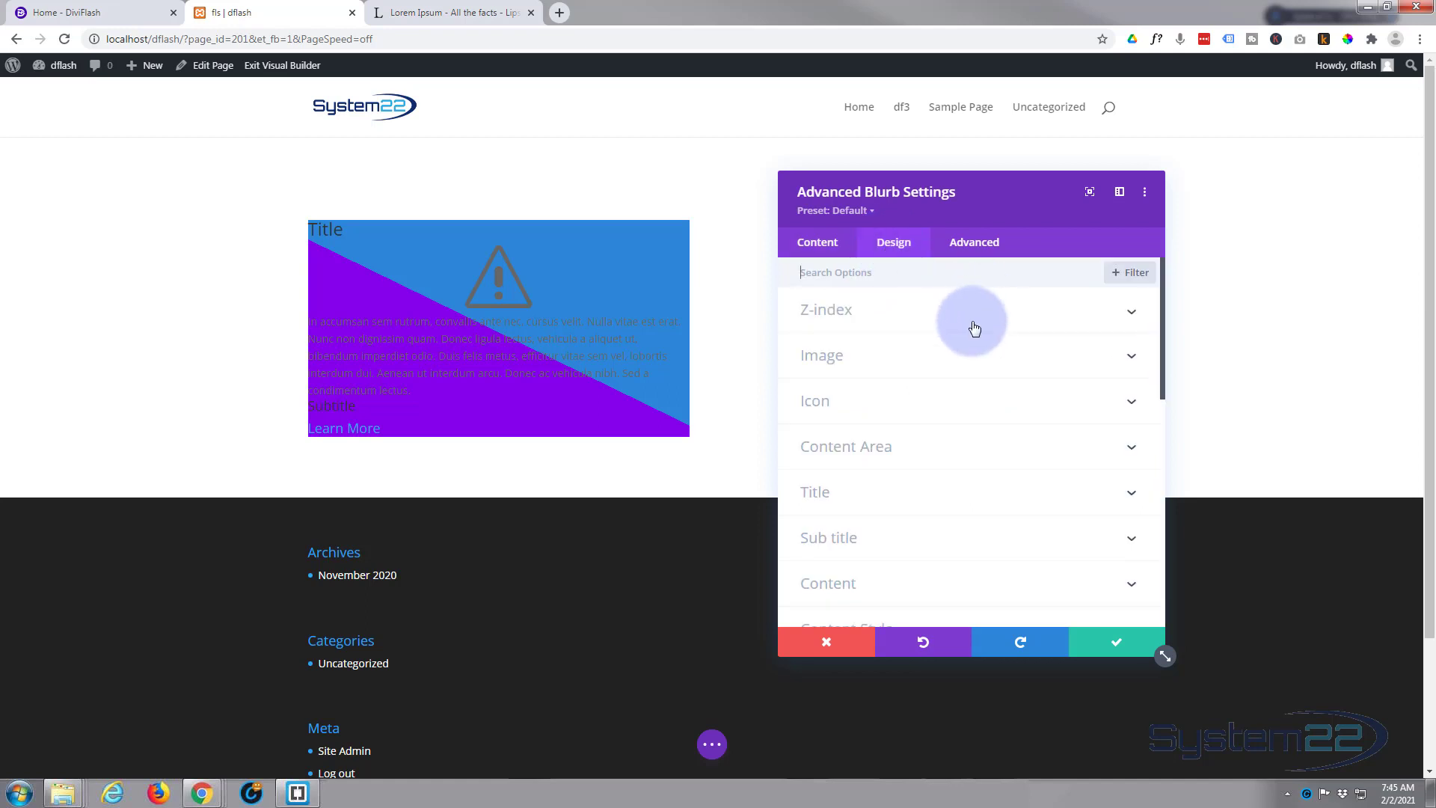
{"action": "left_click", "coordinate": [946, 319]}
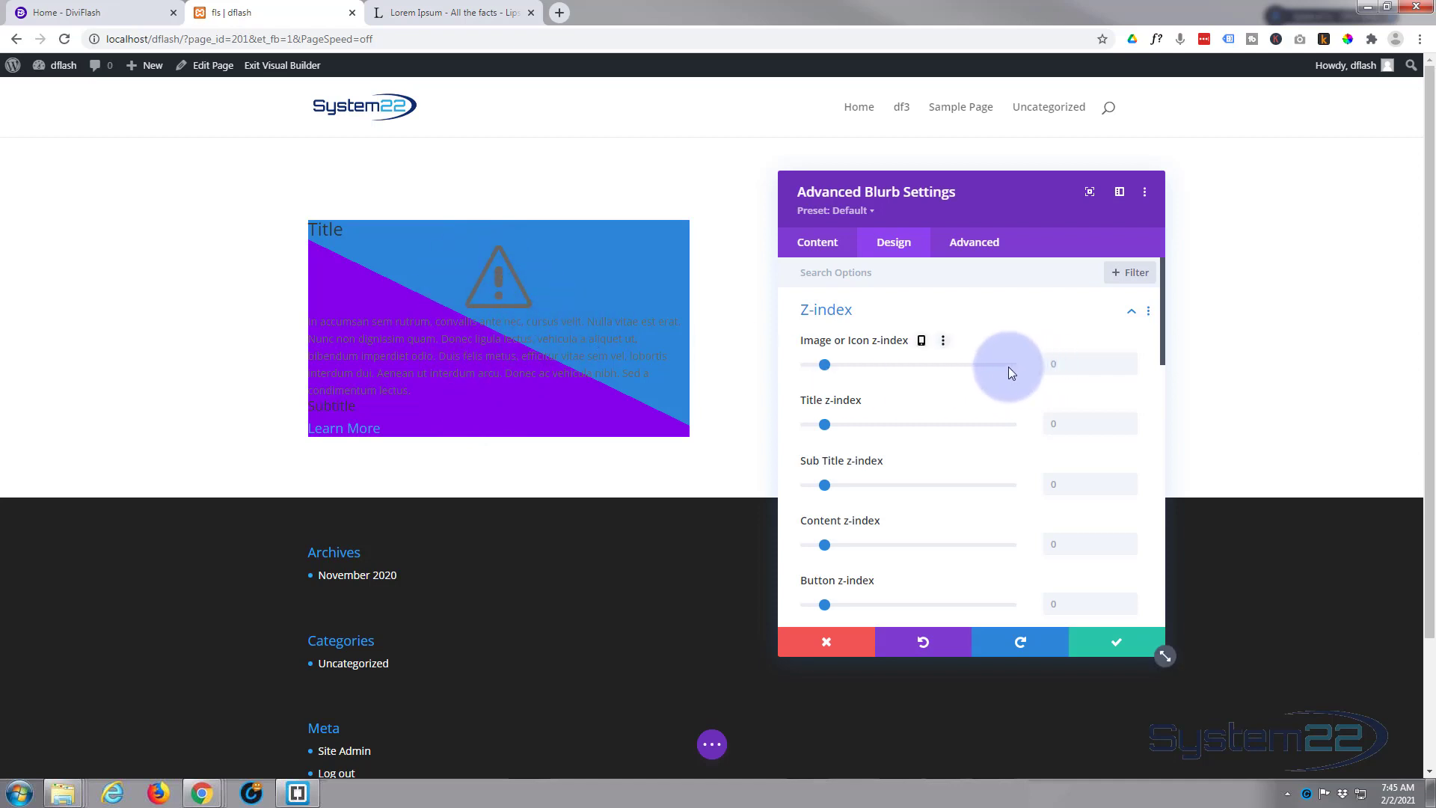
{"action": "scroll", "coordinate": [961, 374], "scroll_direction": "down", "scroll_amount": 1}
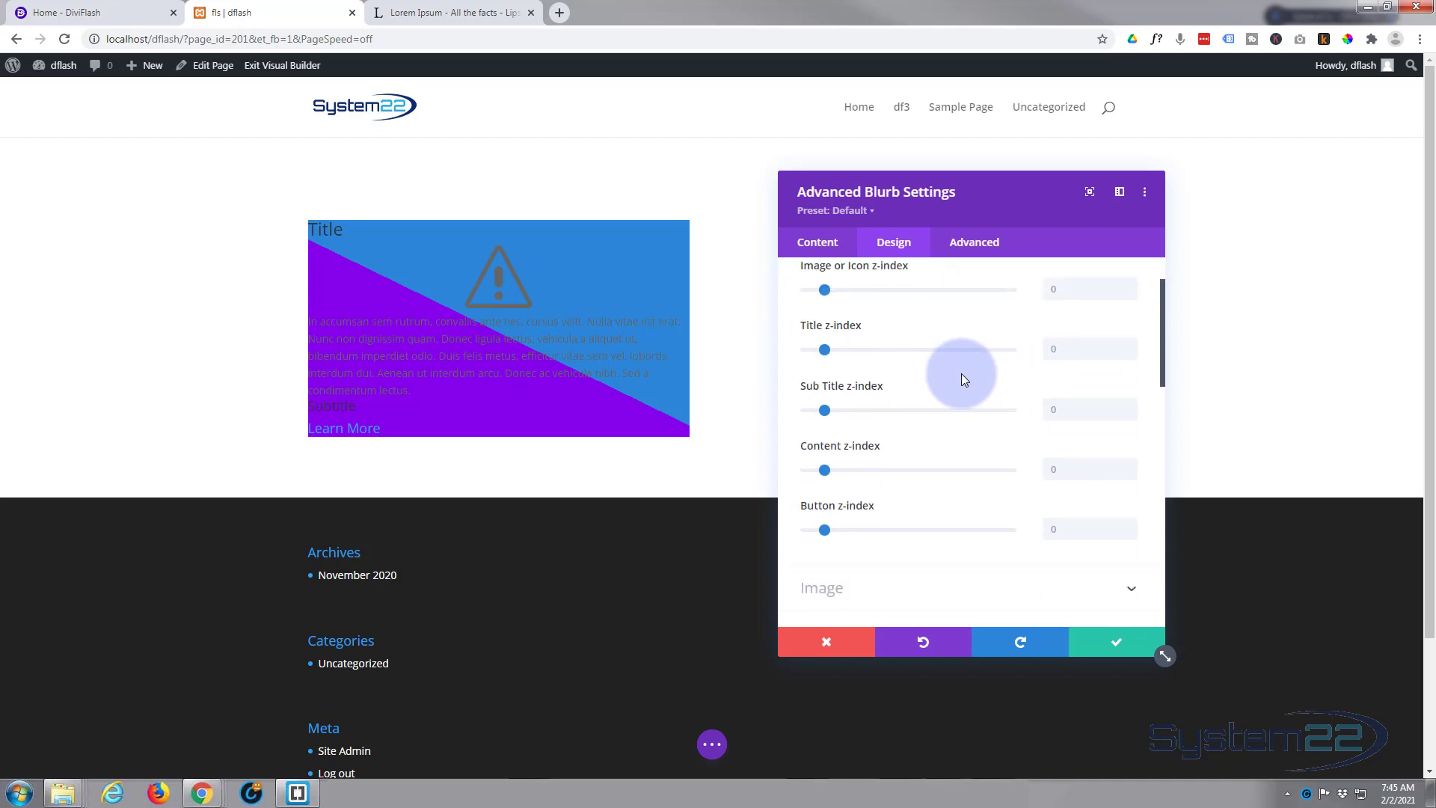
{"action": "scroll", "coordinate": [961, 374], "scroll_direction": "down", "scroll_amount": 3}
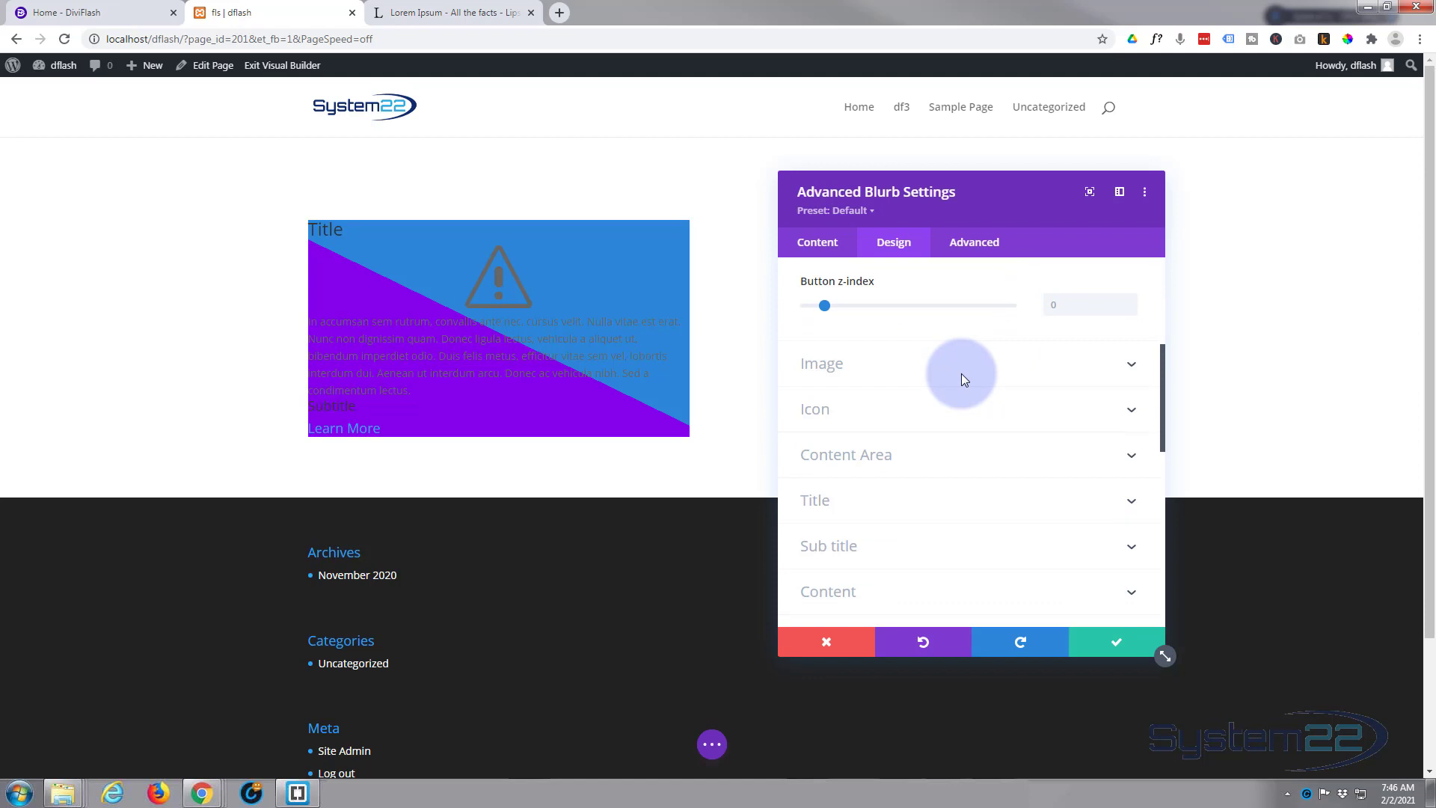
{"action": "left_click", "coordinate": [906, 376]}
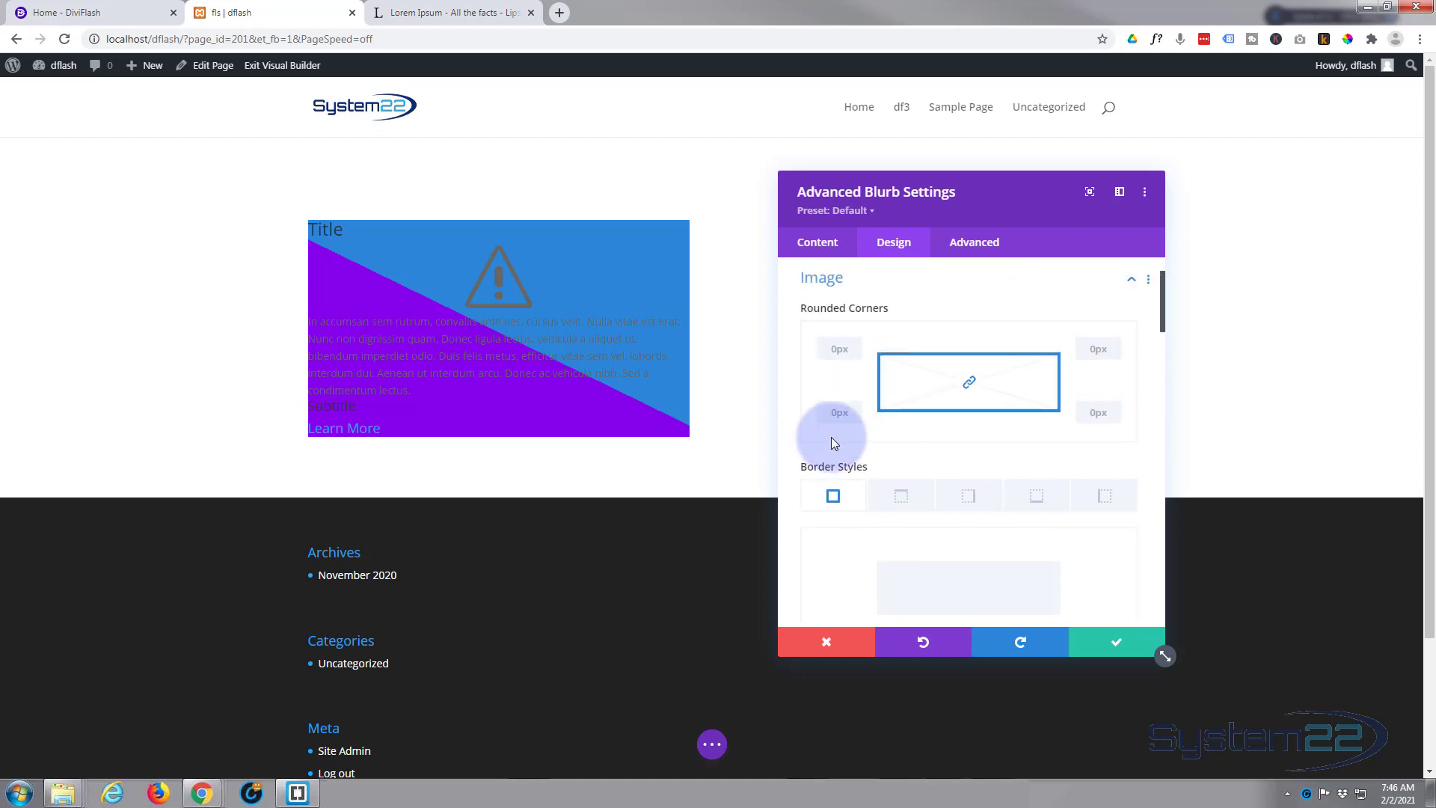
{"action": "left_click", "coordinate": [881, 281]}
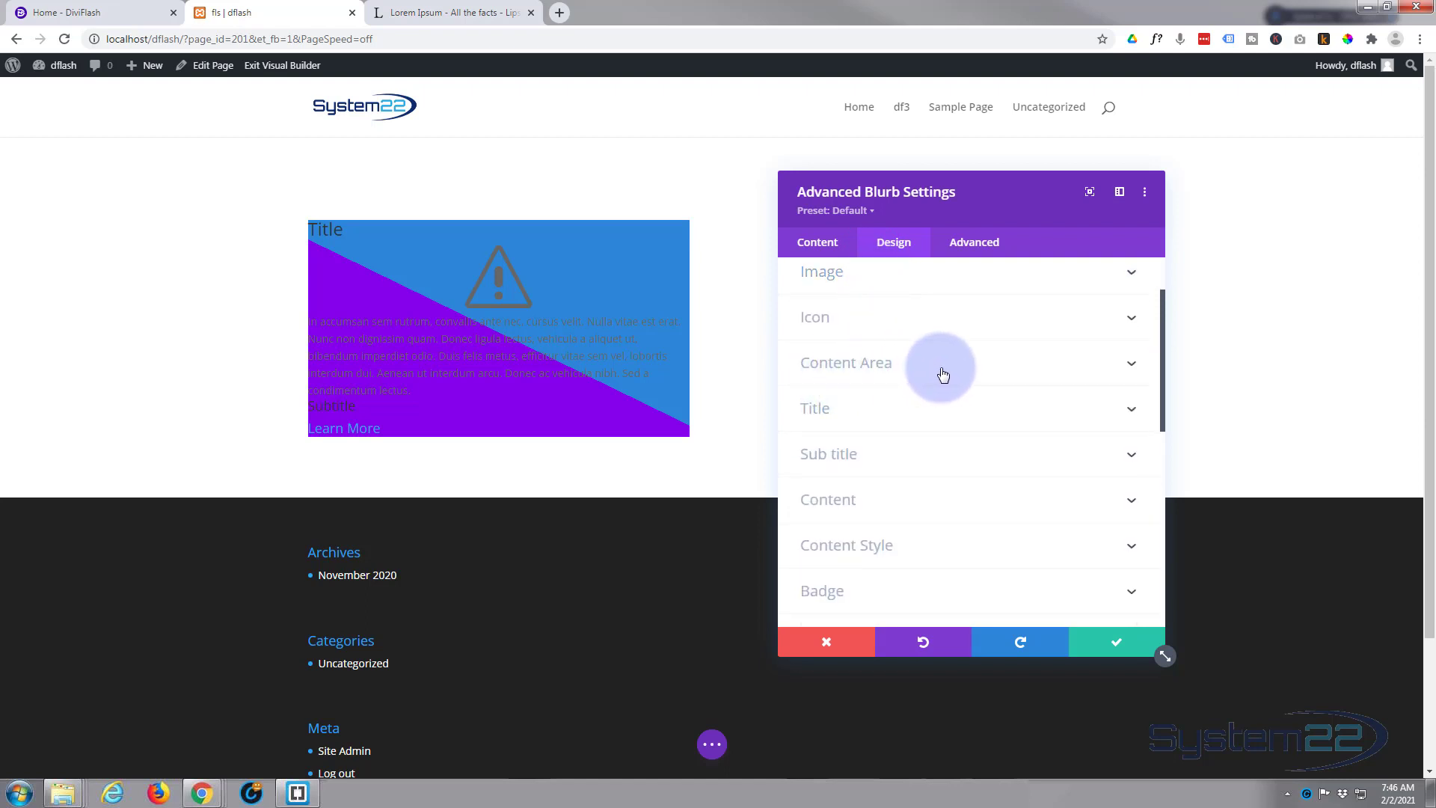
Center the blurb's content area alignment and review its background, rounded corner, border and box shadow options.
{"action": "left_click", "coordinate": [943, 375]}
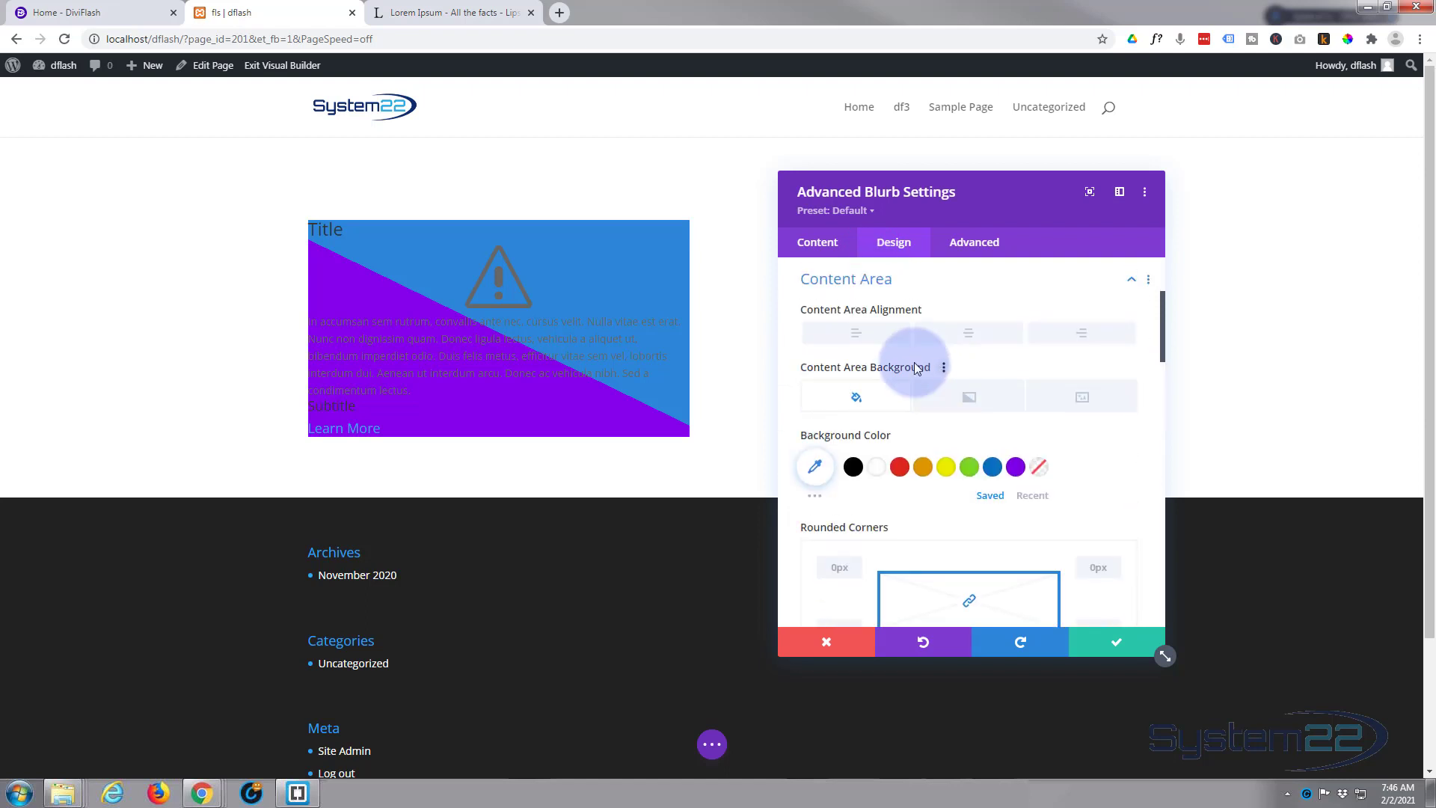
{"action": "left_click", "coordinate": [969, 339]}
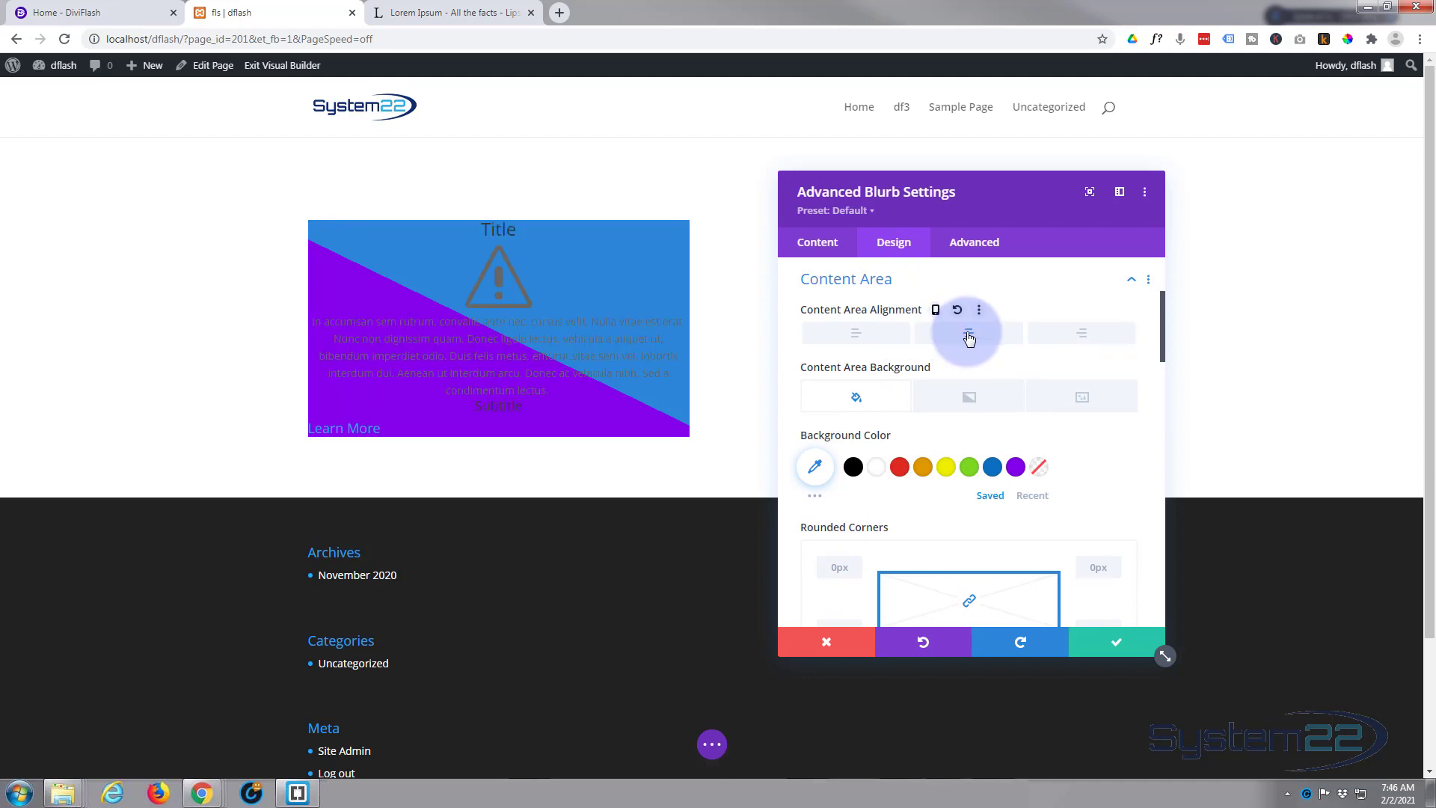
{"action": "scroll", "coordinate": [969, 337], "scroll_direction": "down", "scroll_amount": 1}
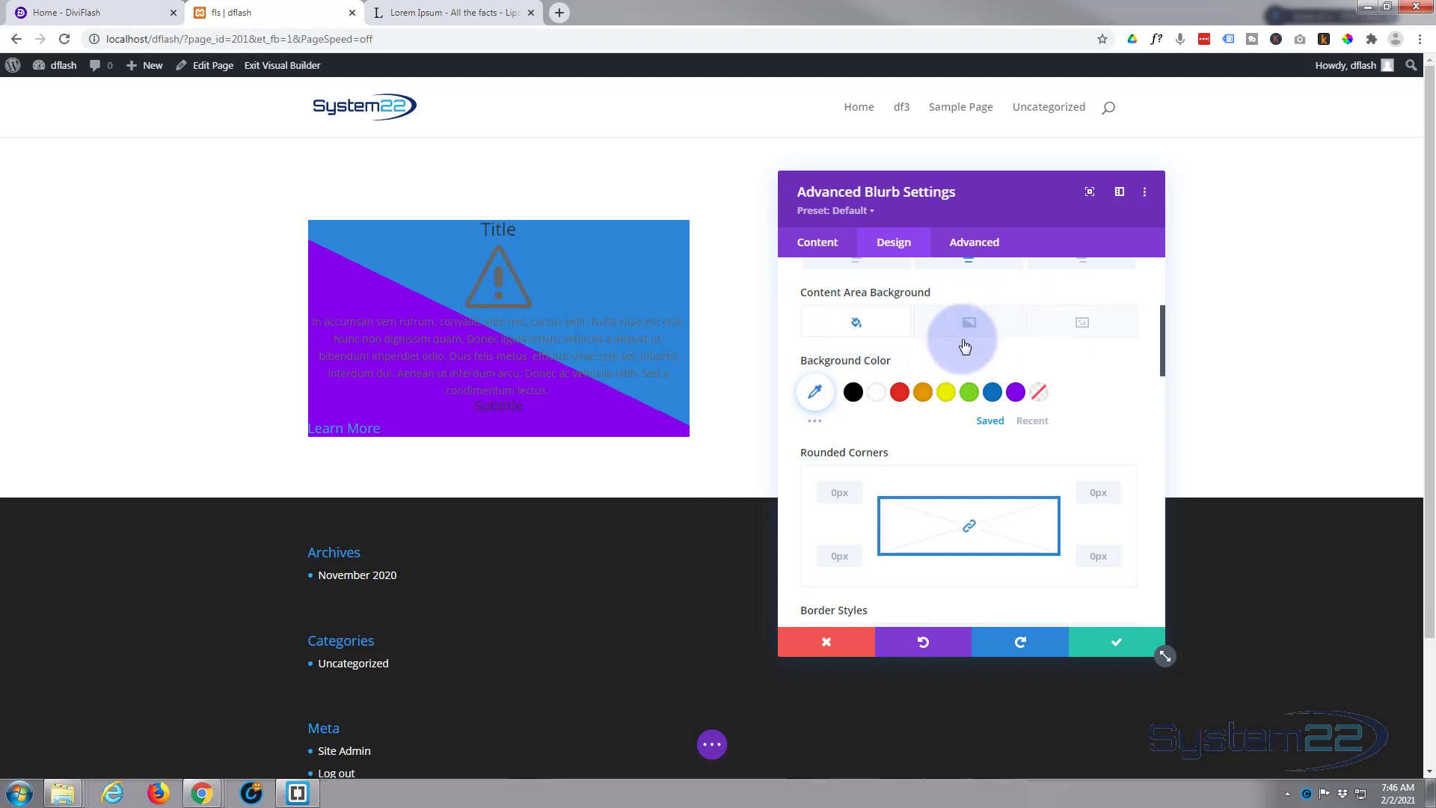
{"action": "scroll", "coordinate": [918, 352], "scroll_direction": "down", "scroll_amount": 3}
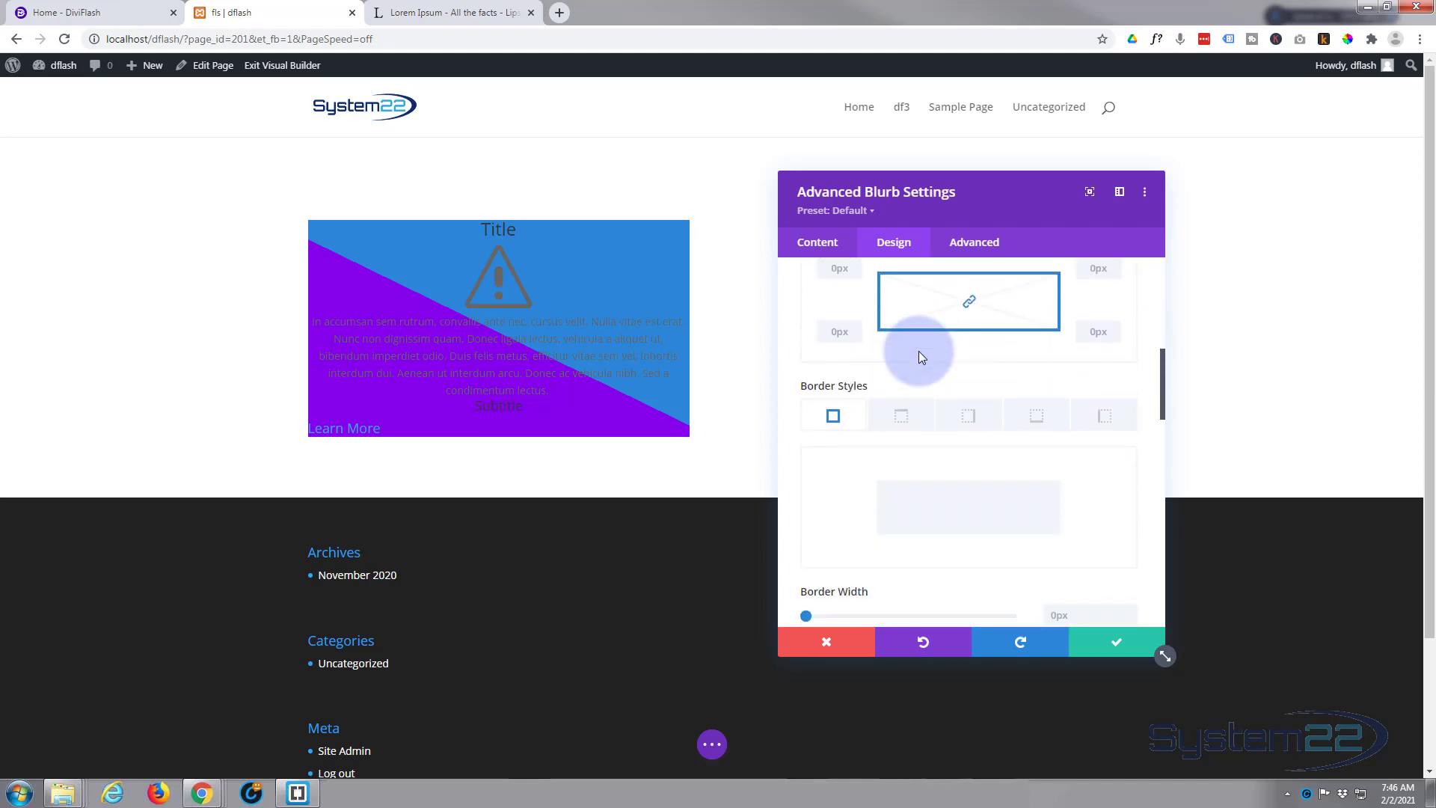
{"action": "scroll", "coordinate": [919, 351], "scroll_direction": "down", "scroll_amount": 1}
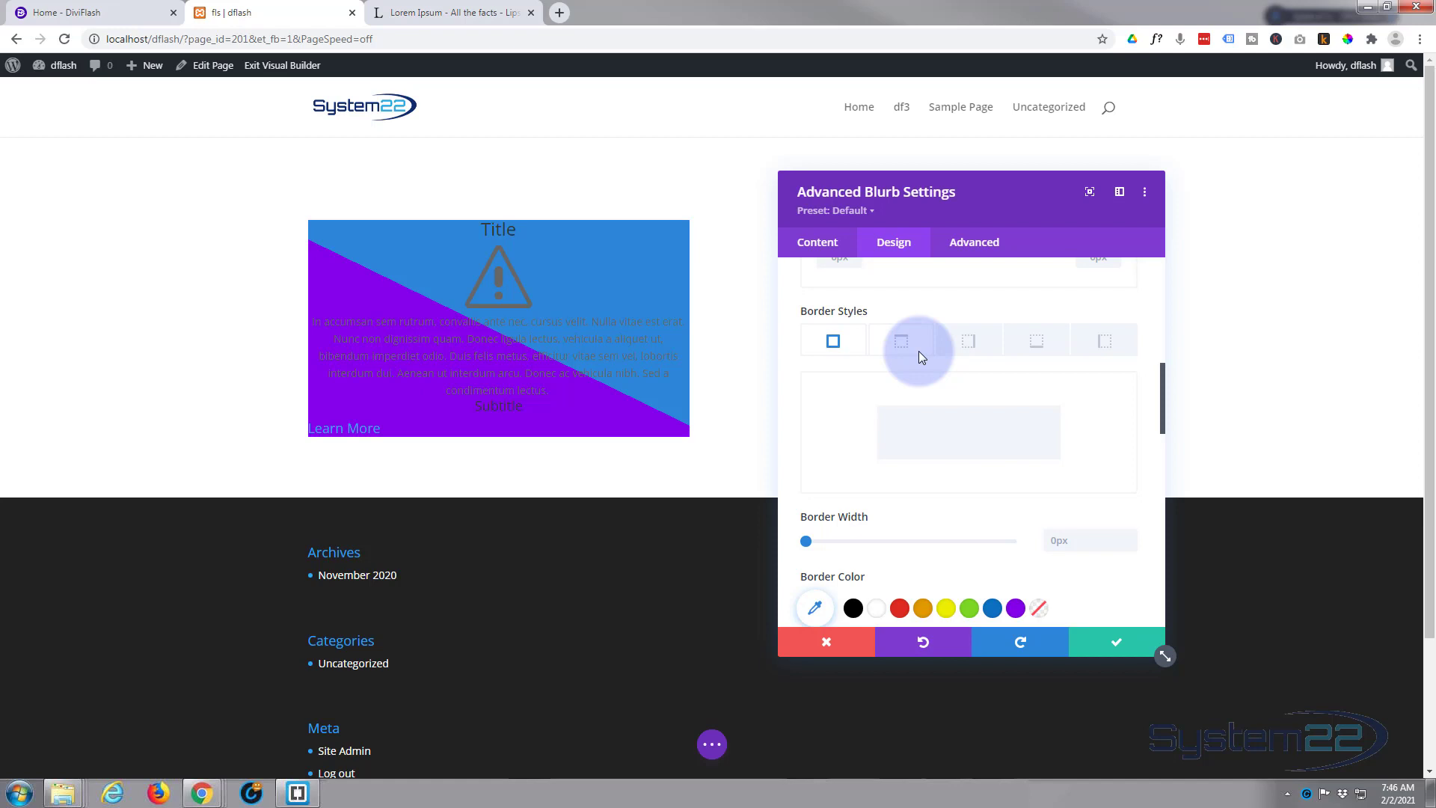
{"action": "scroll", "coordinate": [918, 352], "scroll_direction": "down", "scroll_amount": 1}
{"action": "scroll", "coordinate": [831, 375], "scroll_direction": "down", "scroll_amount": 3}
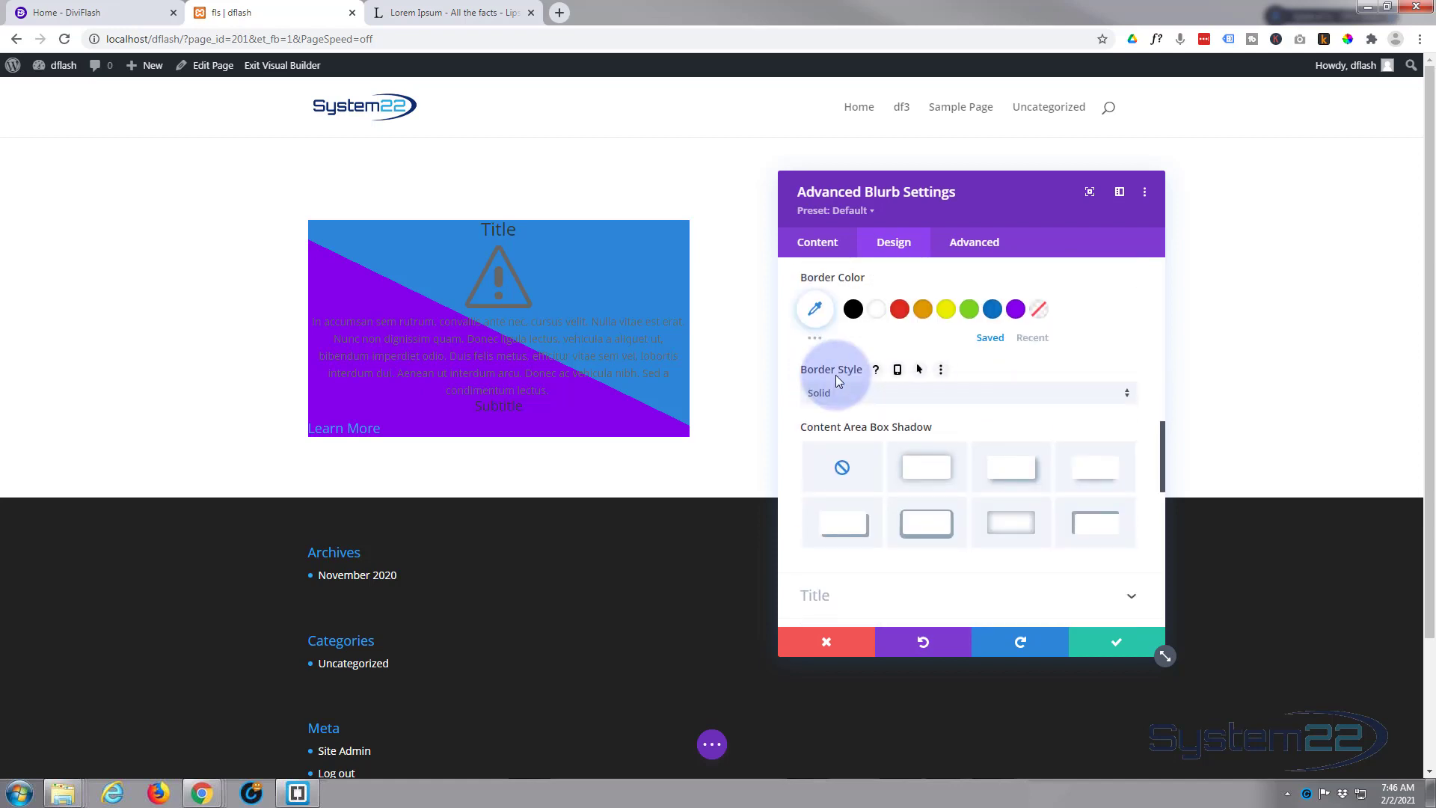
{"action": "scroll", "coordinate": [836, 375], "scroll_direction": "down", "scroll_amount": 2}
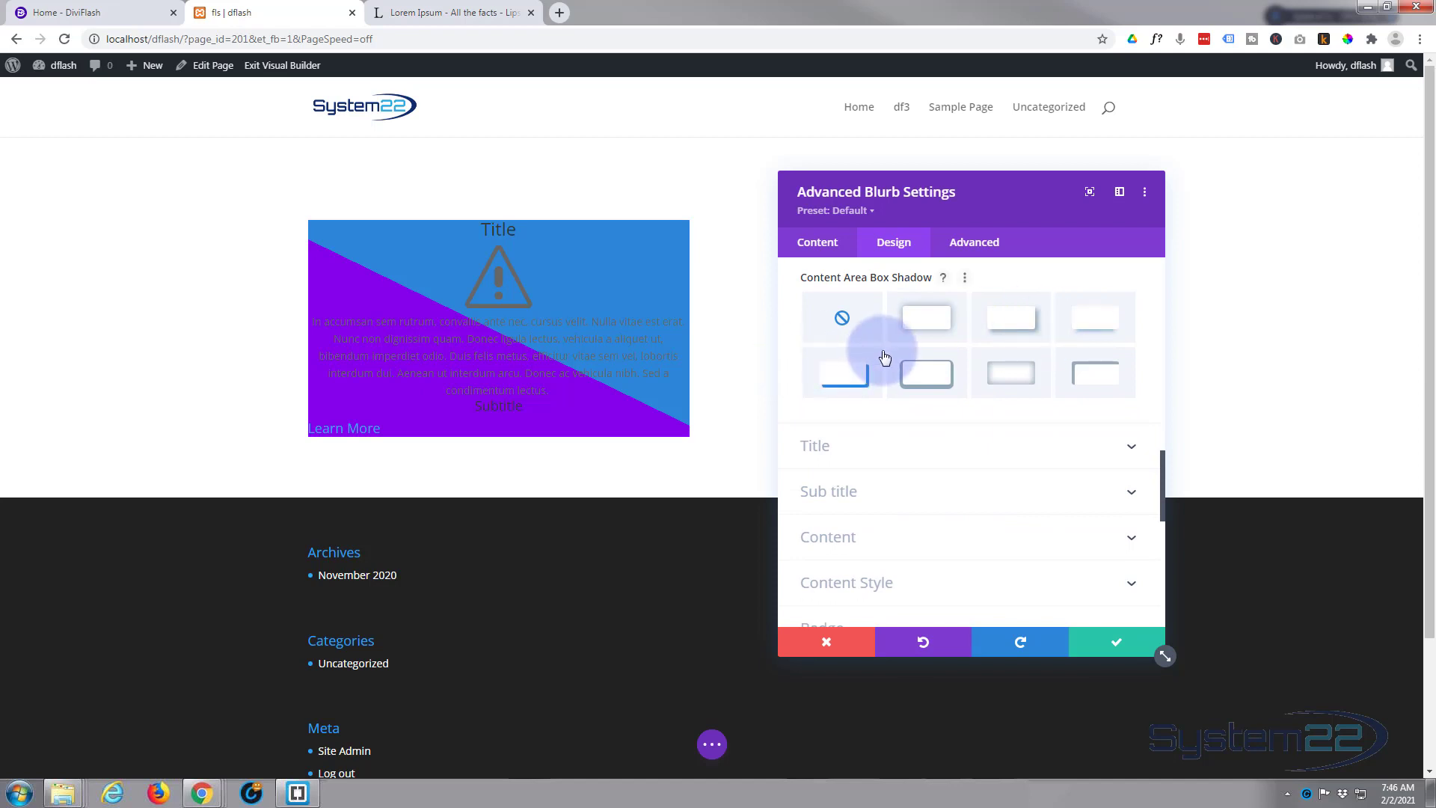
{"action": "scroll", "coordinate": [884, 356], "scroll_direction": "down", "scroll_amount": 1}
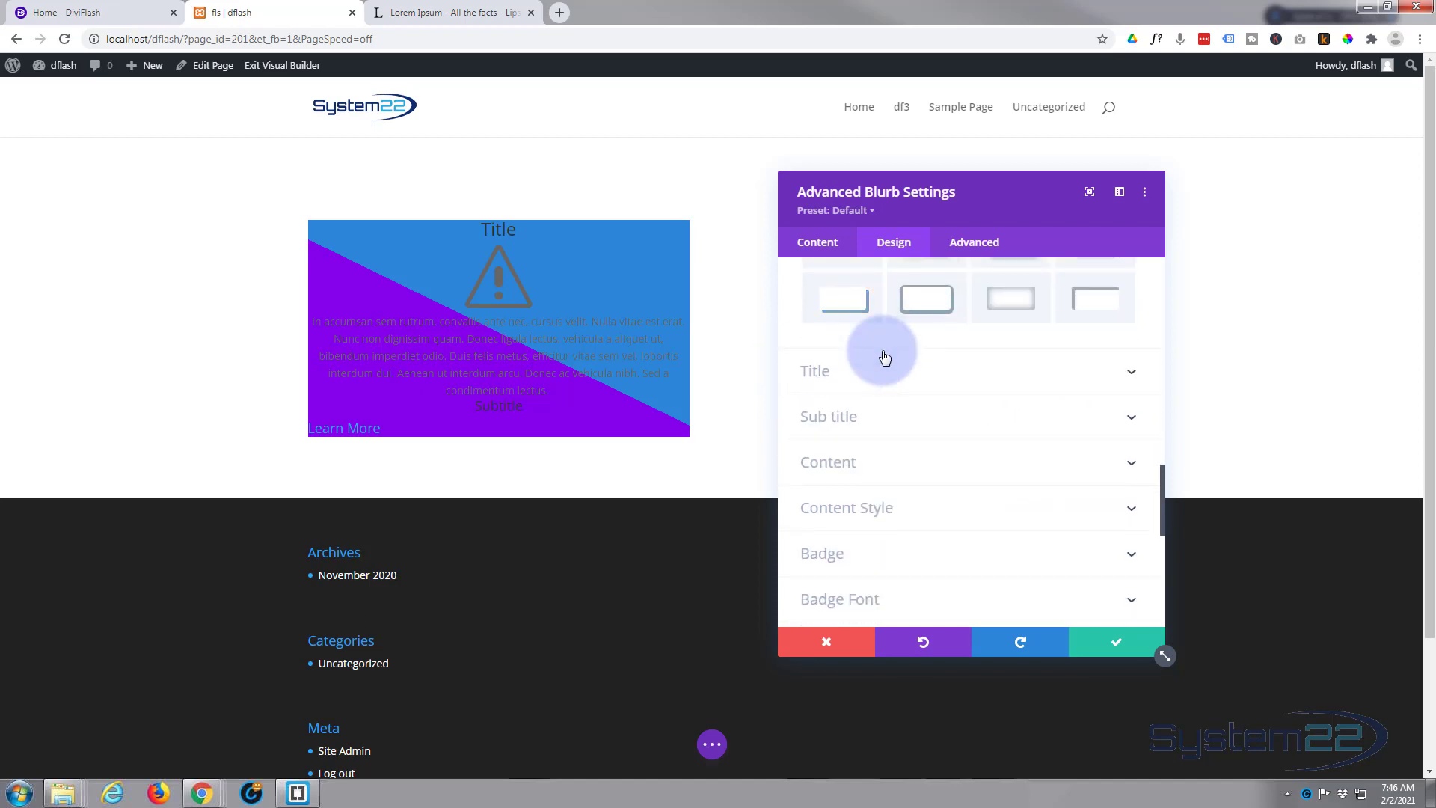
Give the blurb's title a semi-transparent black background of rgba(0,0,0,0.47).
{"action": "left_click", "coordinate": [919, 374]}
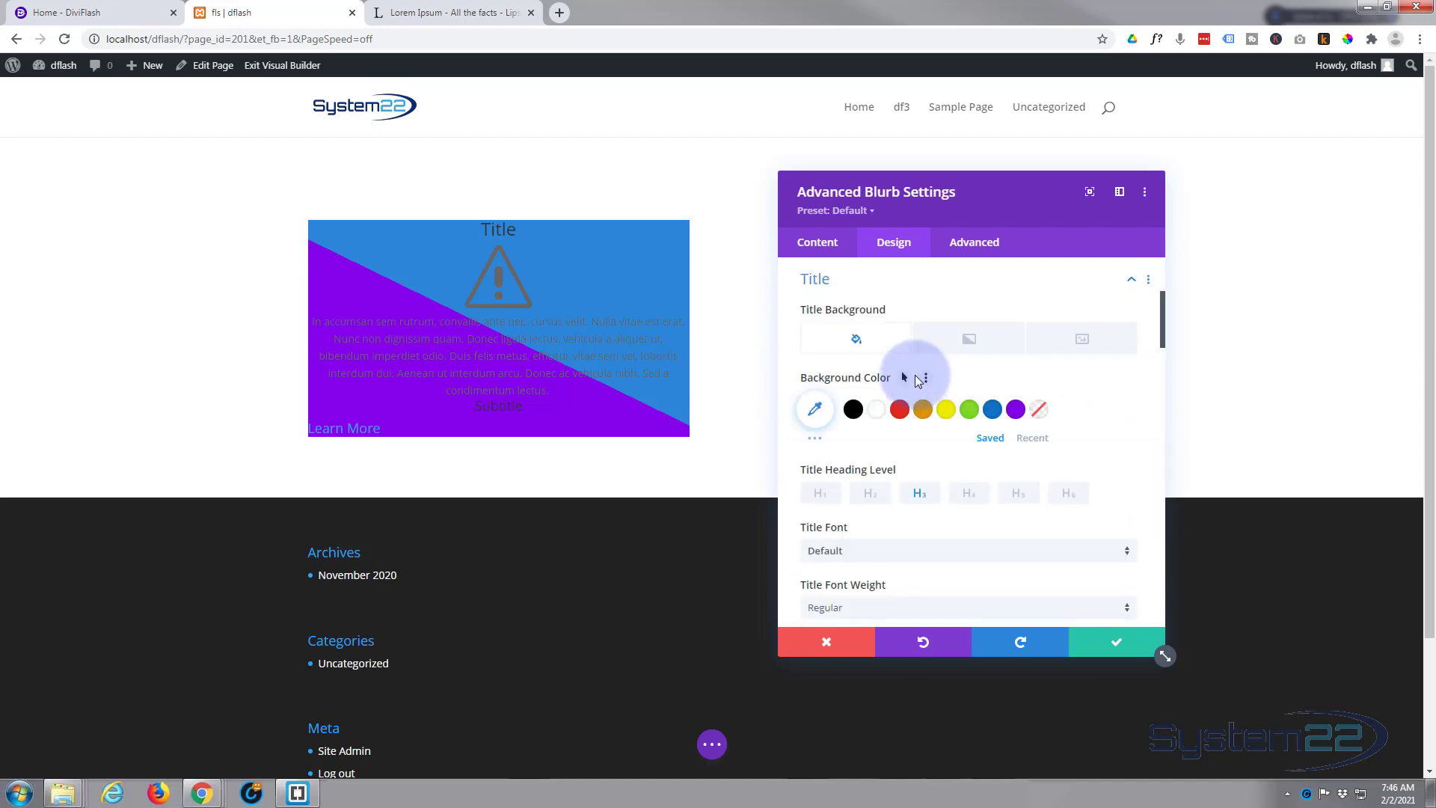
{"action": "left_click", "coordinate": [853, 410]}
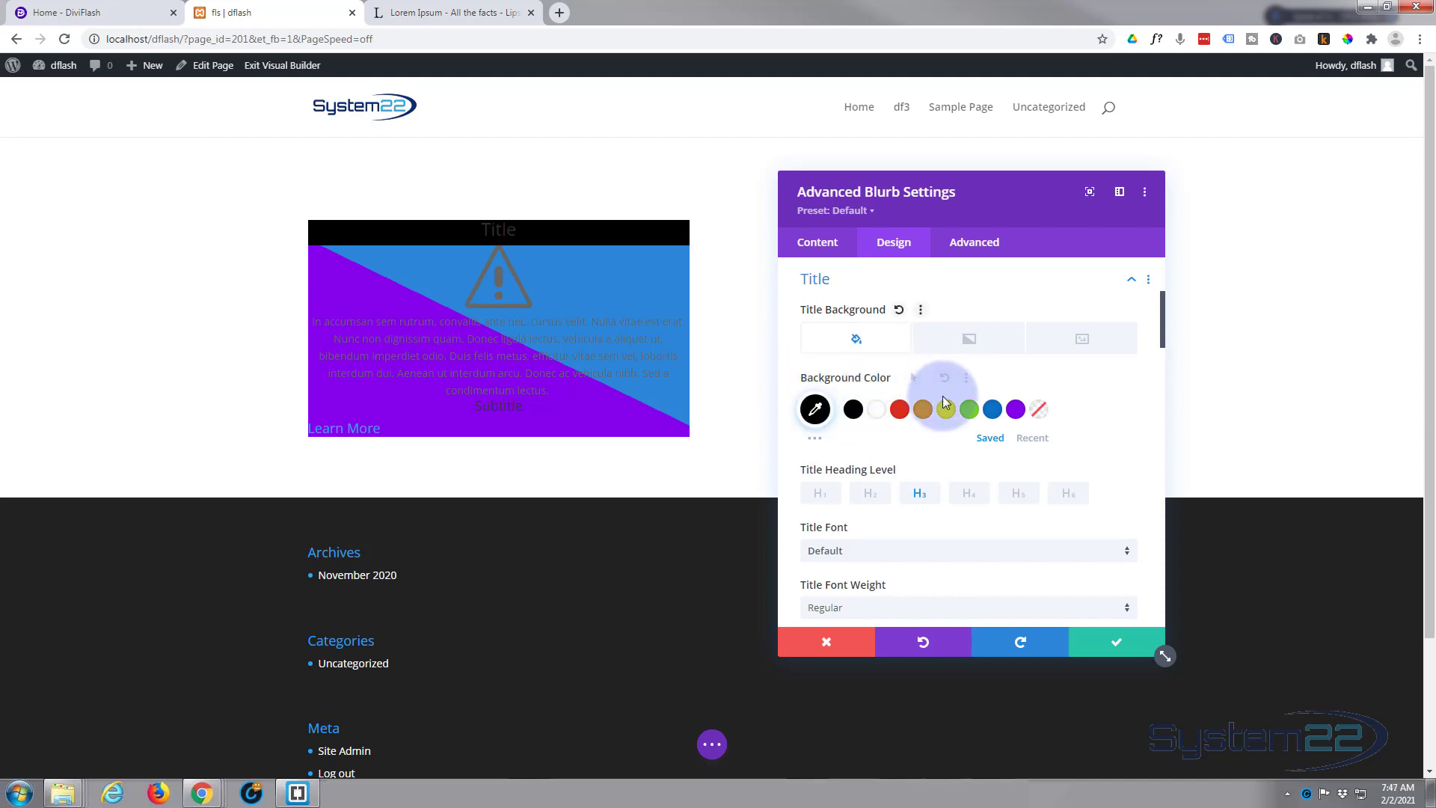
{"action": "left_click", "coordinate": [815, 409]}
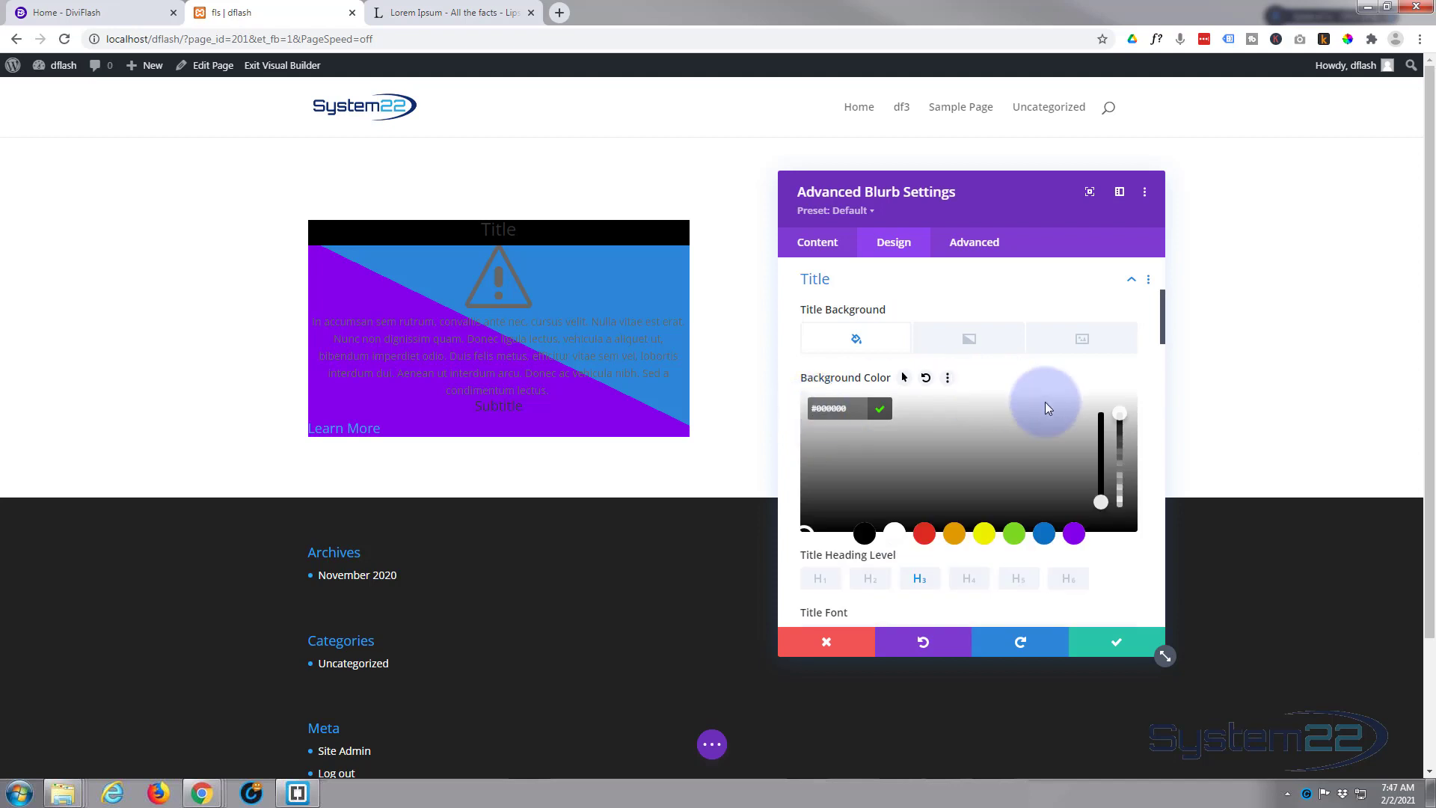
{"action": "left_click_drag", "start_coordinate": [1114, 449], "coordinate": [1122, 476]}
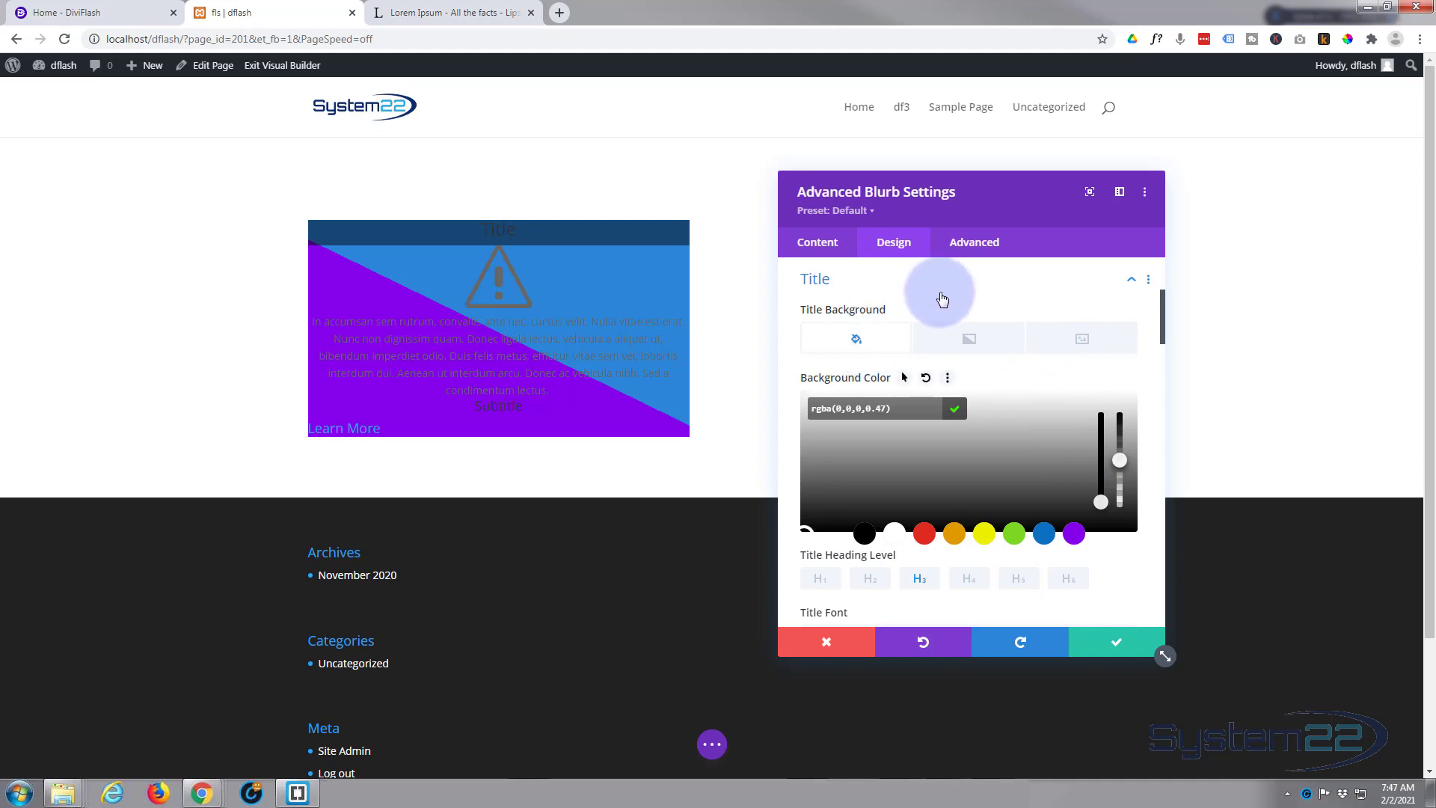
Style the title text in white #ffffff, uppercase, with a text size of 30px.
{"action": "scroll", "coordinate": [794, 317], "scroll_direction": "down", "scroll_amount": 3}
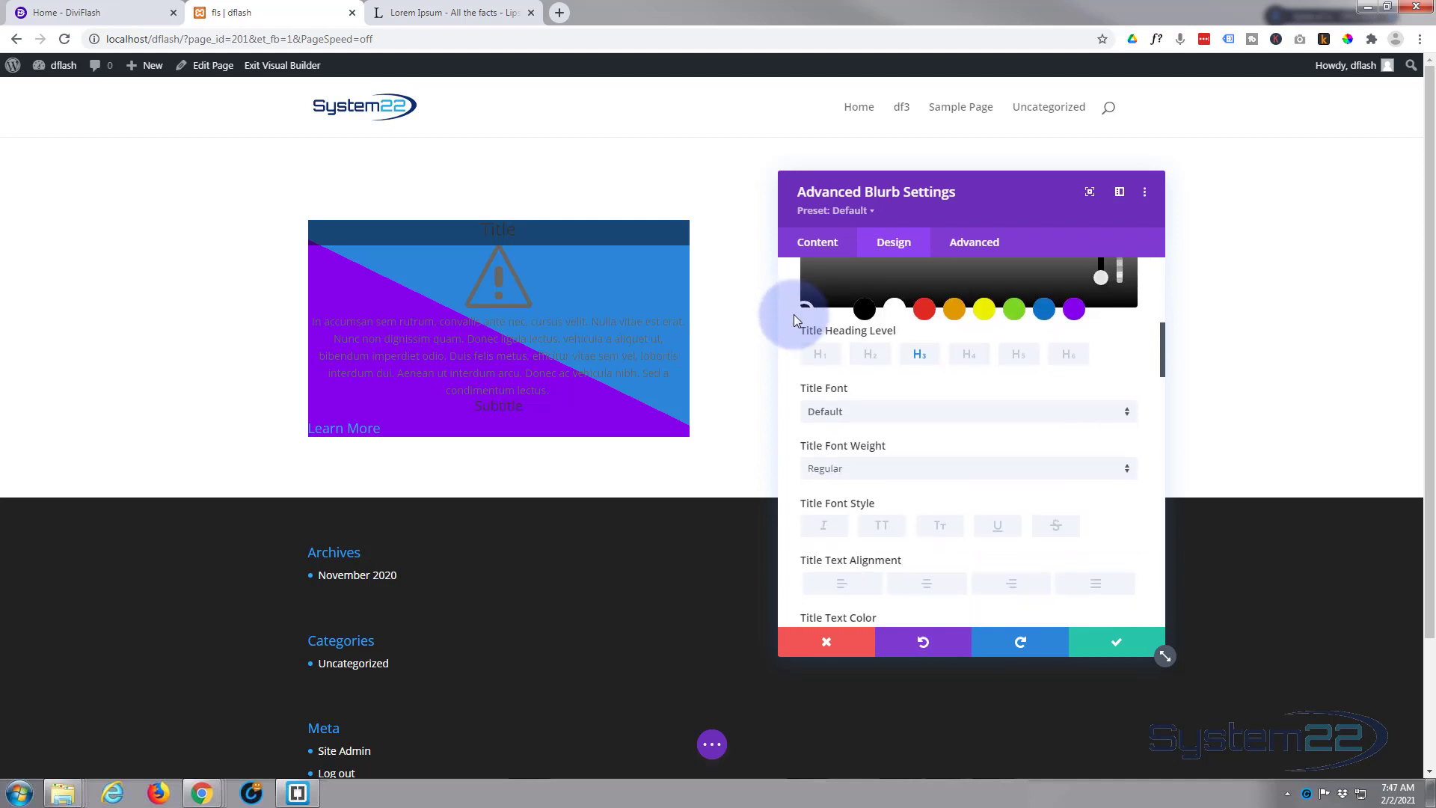
{"action": "scroll", "coordinate": [795, 318], "scroll_direction": "down", "scroll_amount": 2}
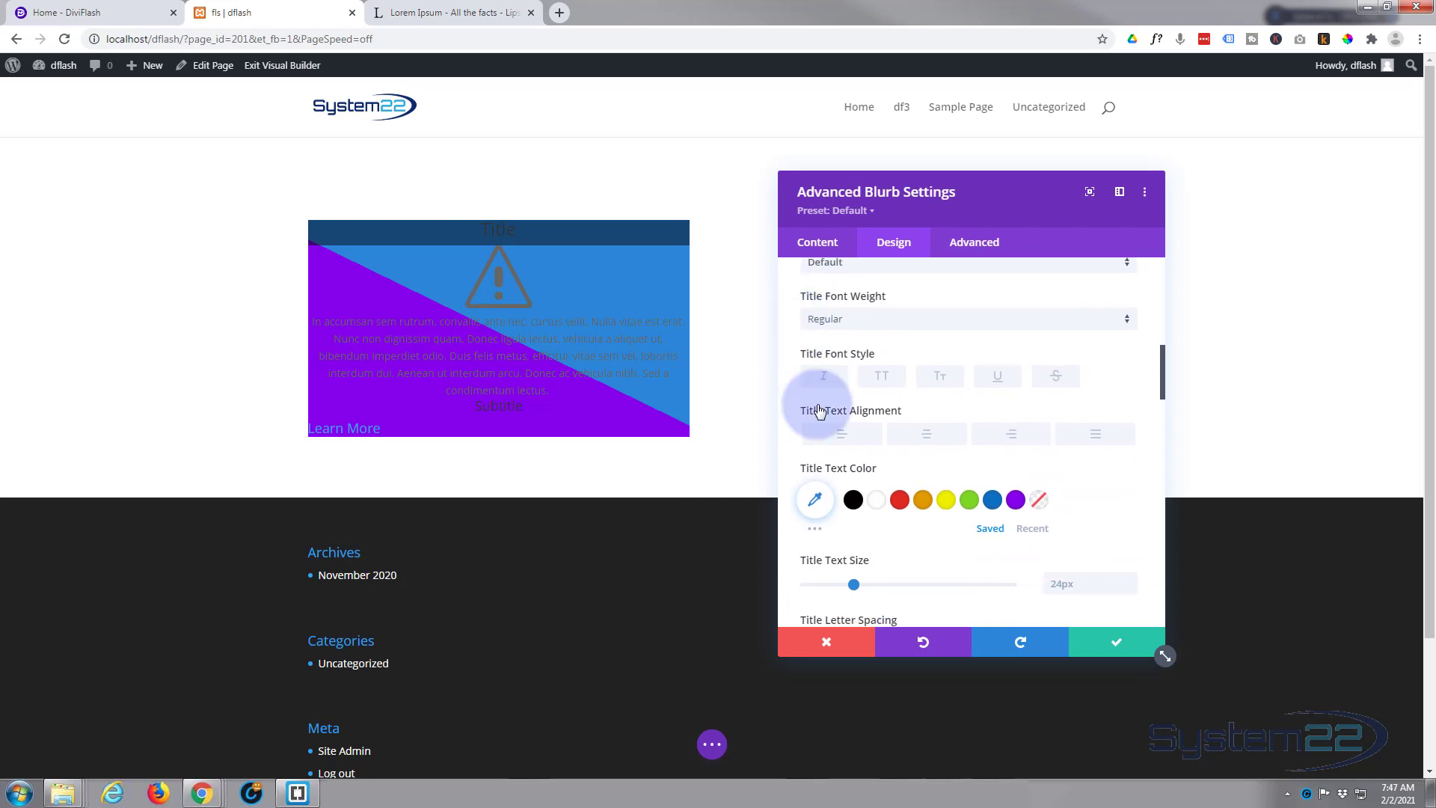
{"action": "left_click", "coordinate": [876, 498]}
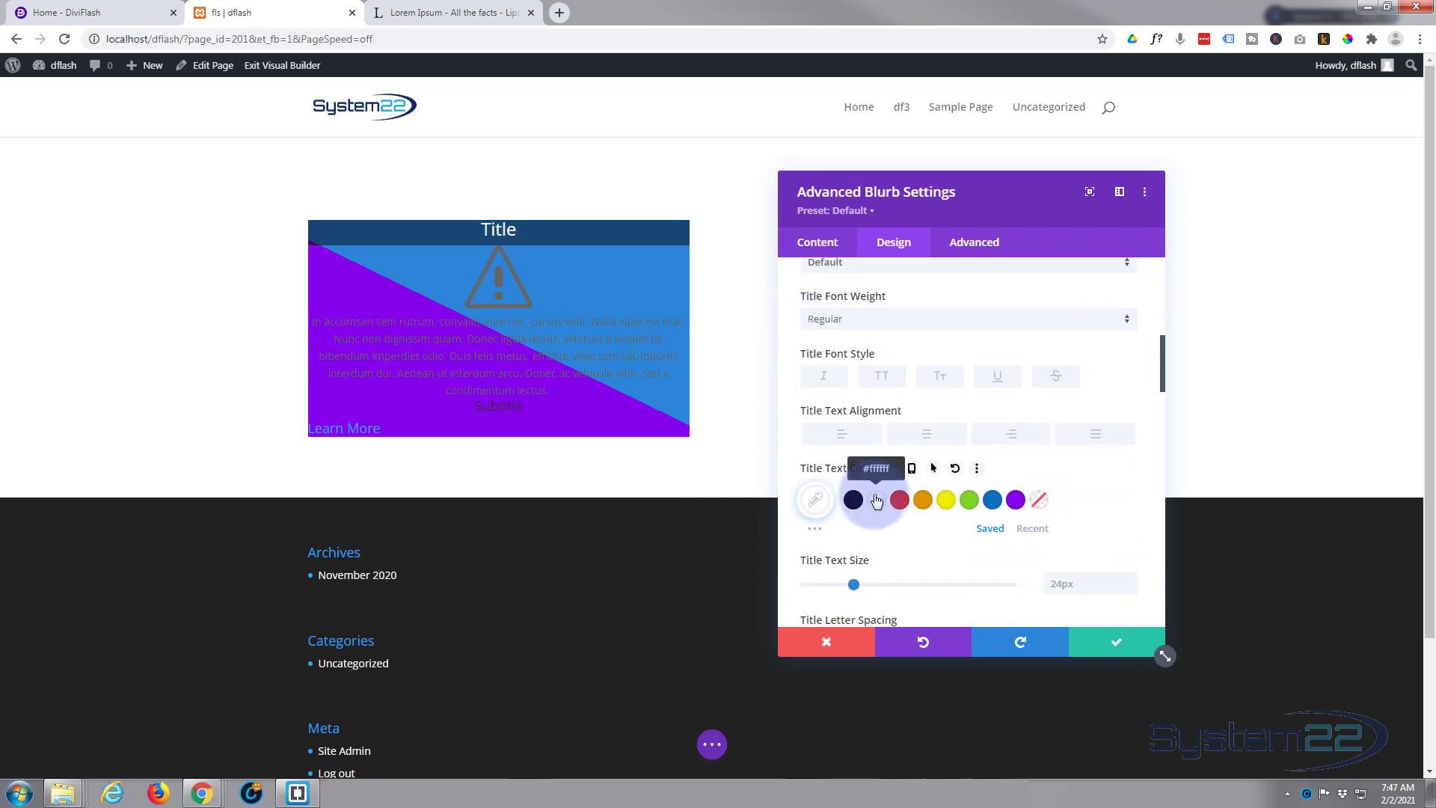
{"action": "left_click", "coordinate": [882, 380]}
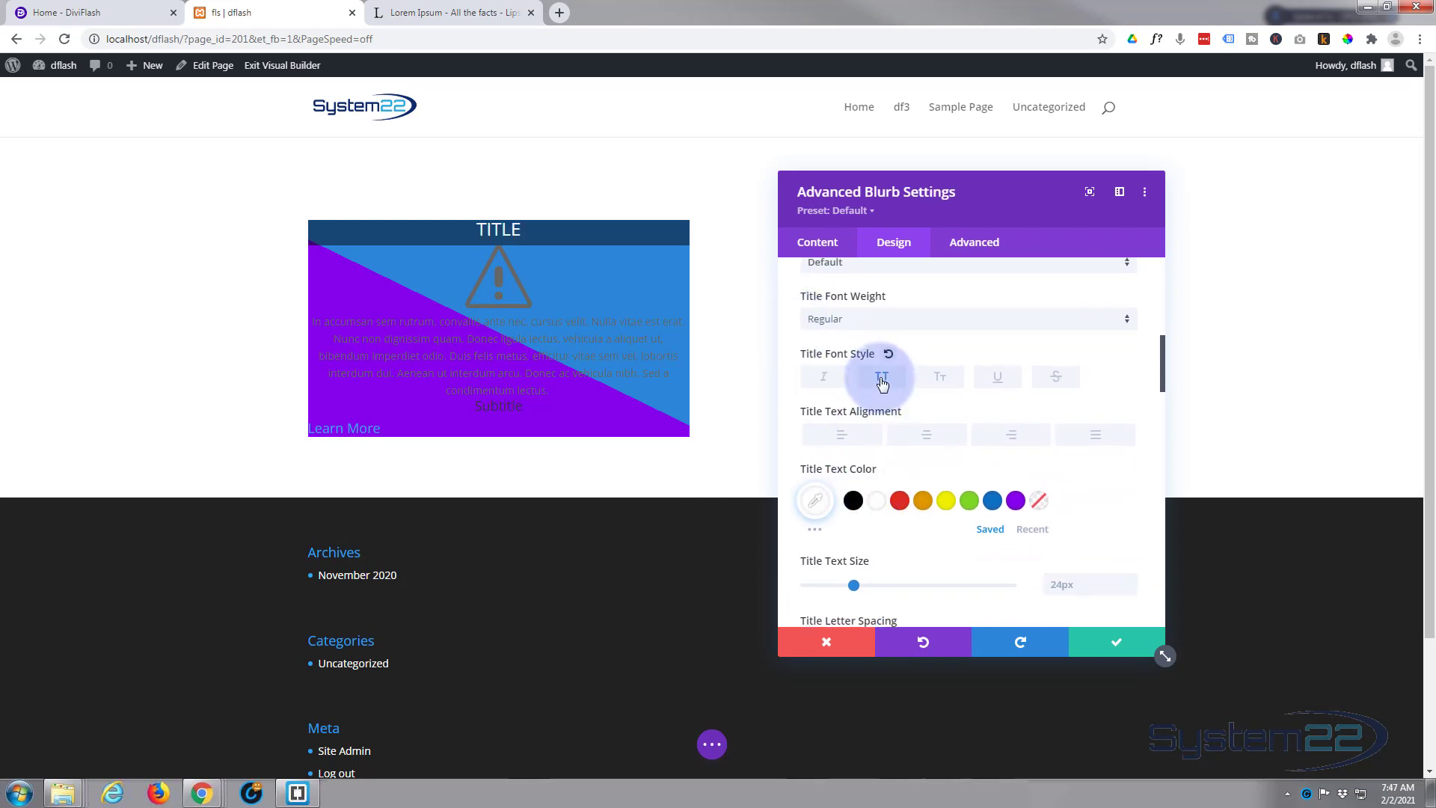
{"action": "scroll", "coordinate": [890, 455], "scroll_direction": "down", "scroll_amount": 1}
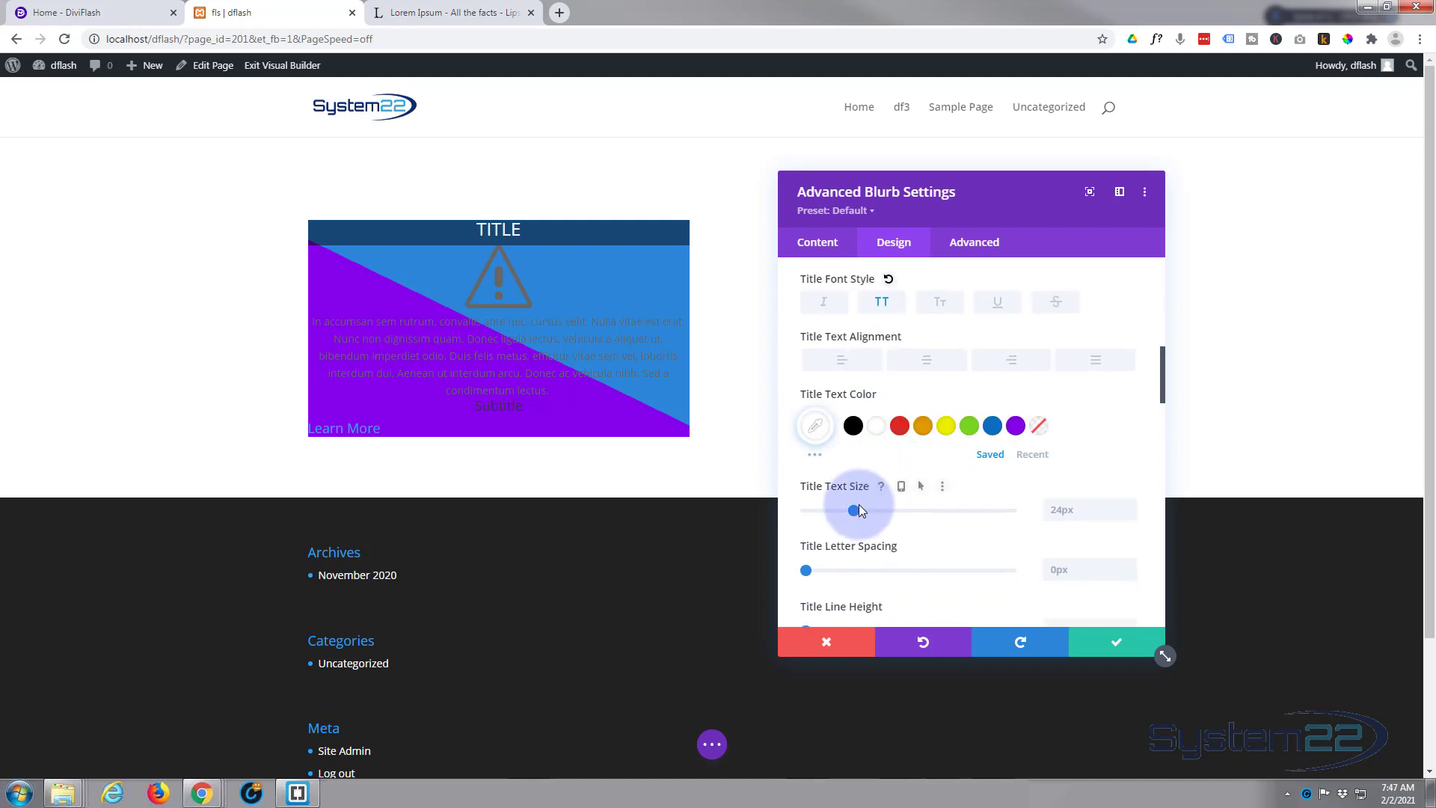
{"action": "left_click_drag", "start_coordinate": [859, 510], "coordinate": [868, 515]}
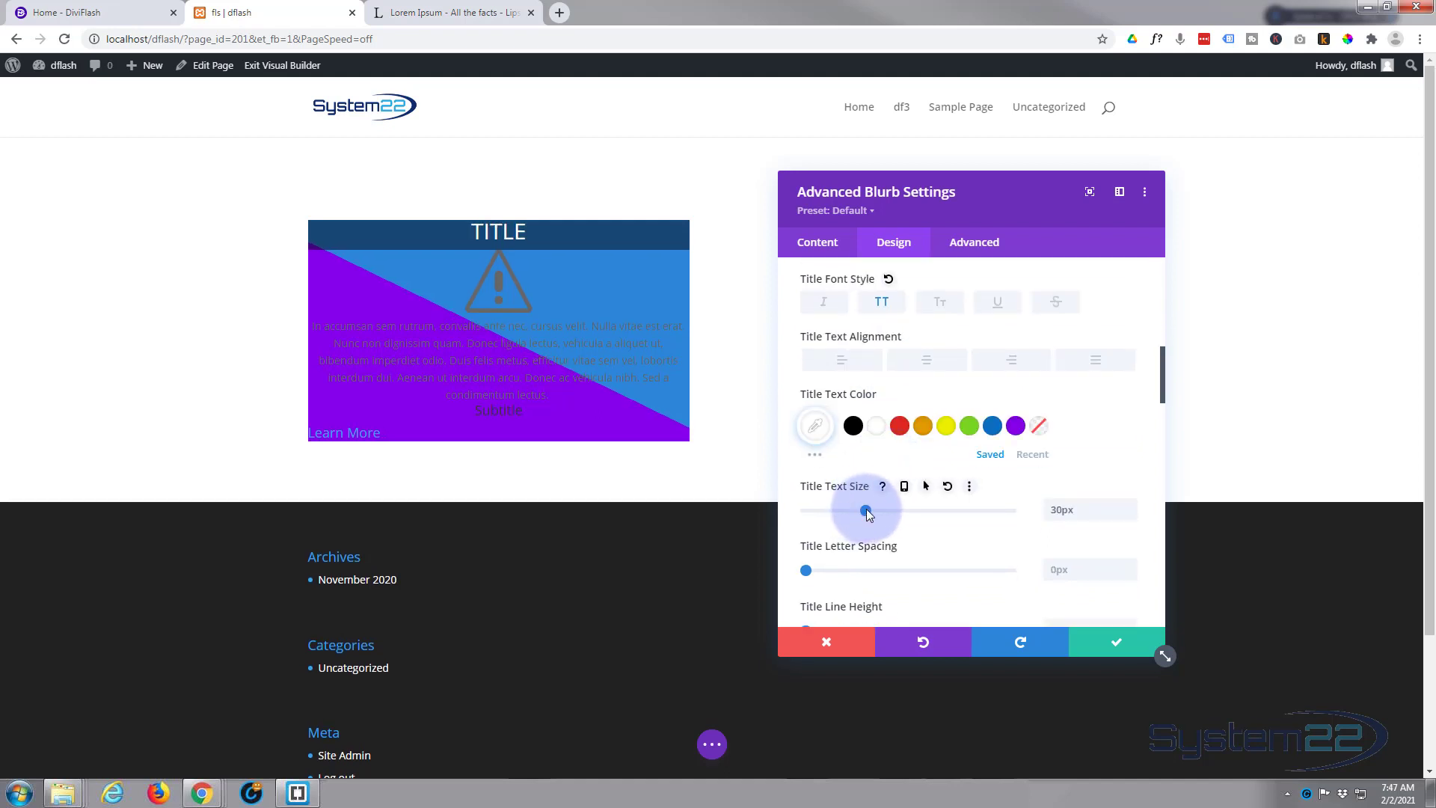
Add a white top border 2px wide to the title.
{"action": "scroll", "coordinate": [879, 490], "scroll_direction": "down", "scroll_amount": 2}
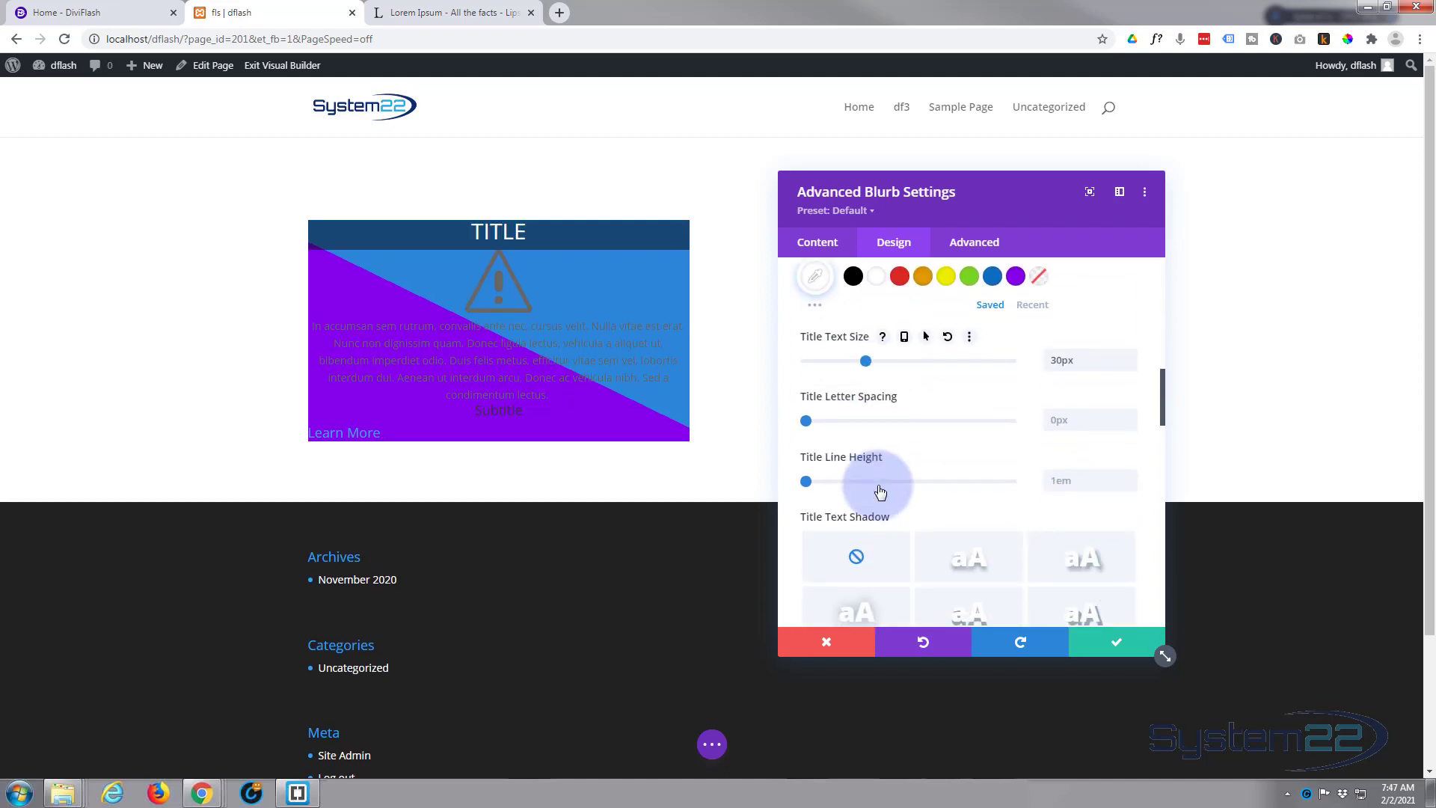
{"action": "scroll", "coordinate": [880, 490], "scroll_direction": "down", "scroll_amount": 1}
{"action": "scroll", "coordinate": [879, 489], "scroll_direction": "down", "scroll_amount": 2}
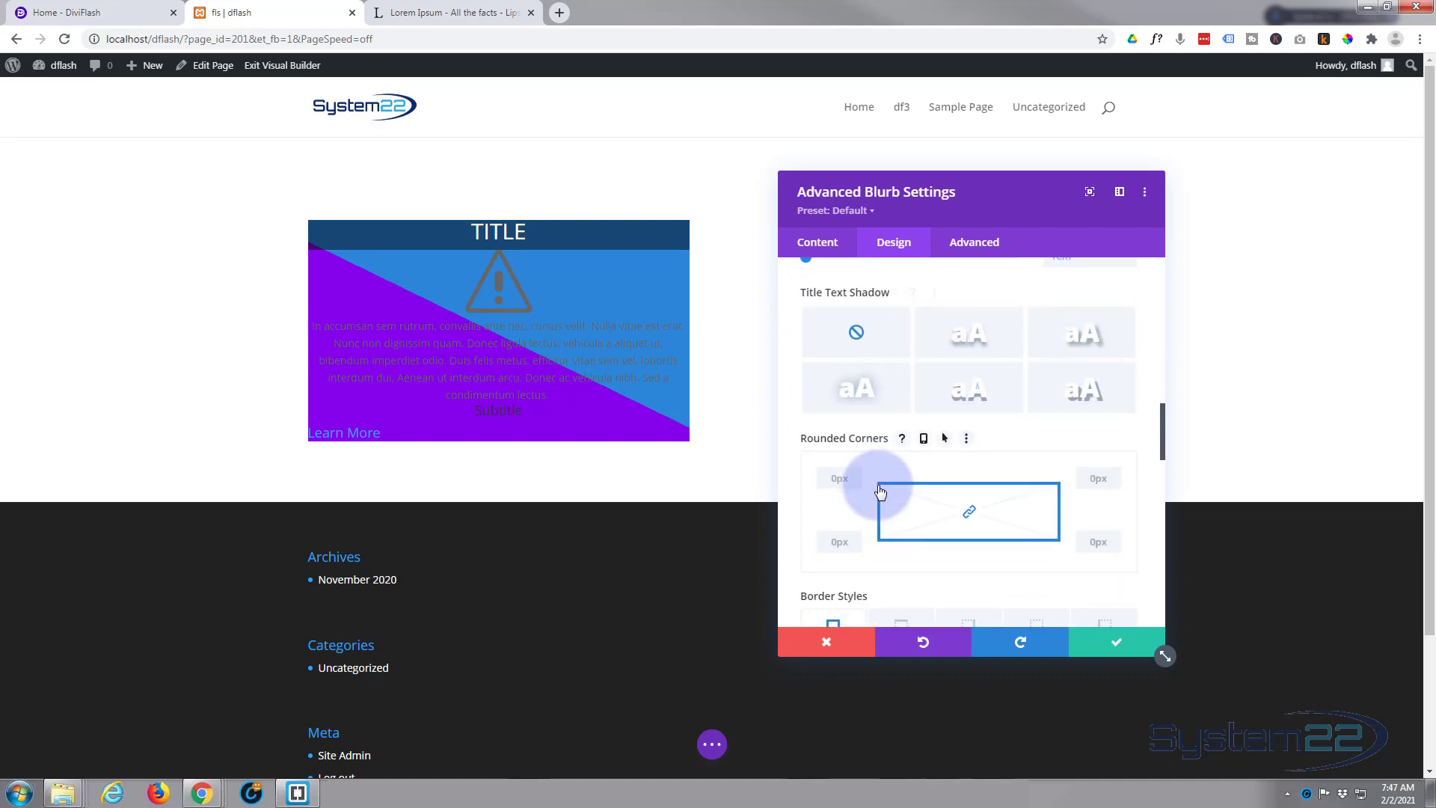
{"action": "scroll", "coordinate": [879, 486], "scroll_direction": "down", "scroll_amount": 3}
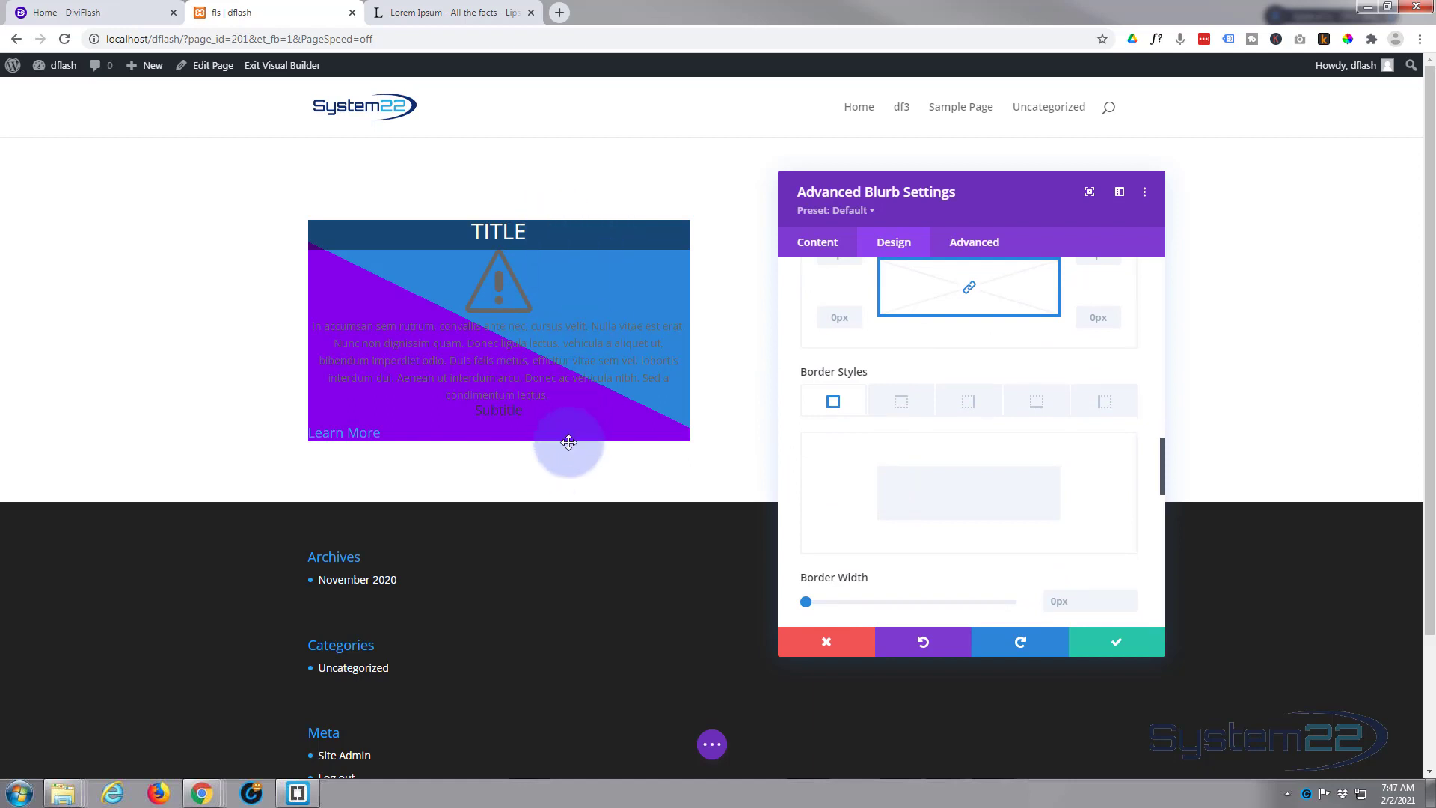
{"action": "left_click", "coordinate": [900, 409]}
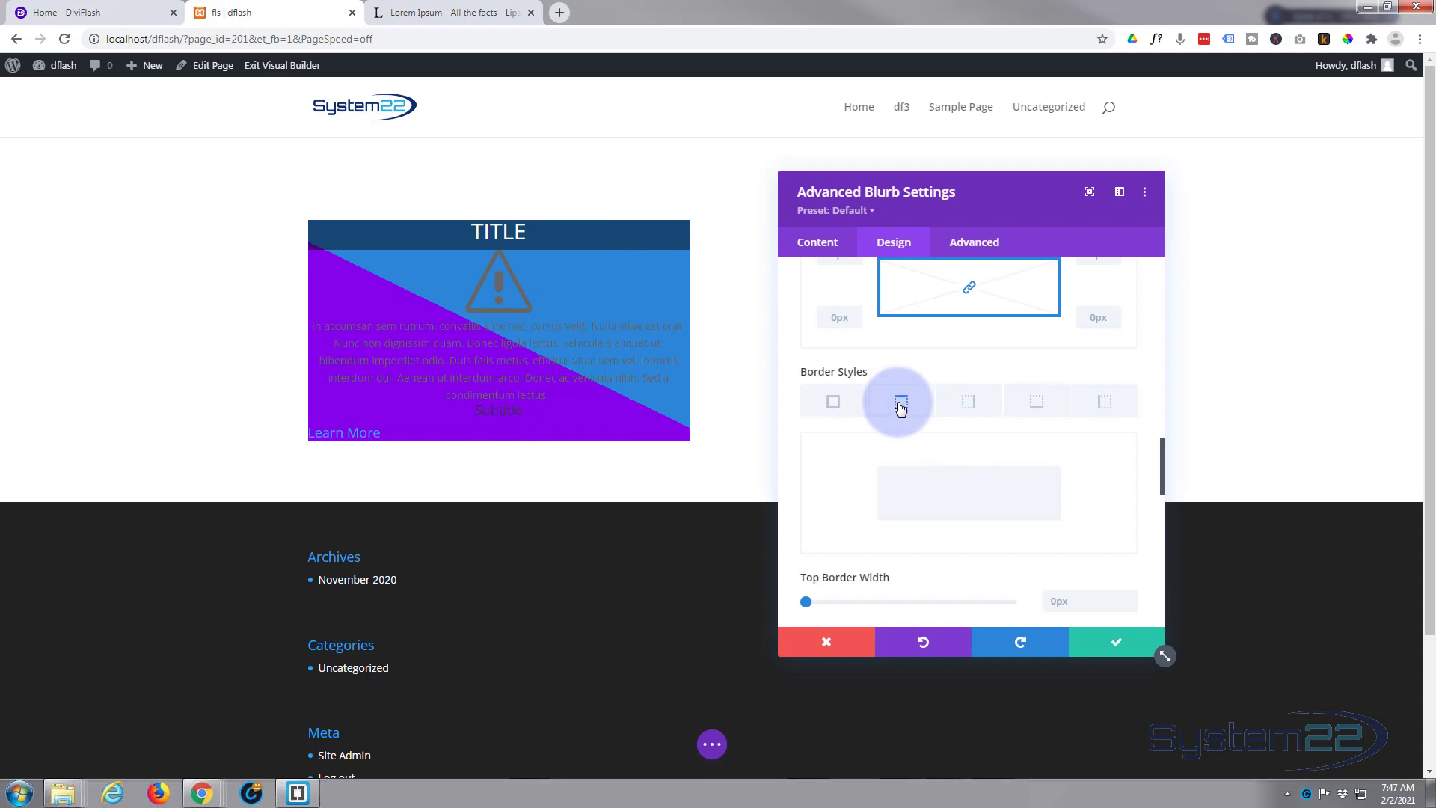
{"action": "scroll", "coordinate": [906, 414], "scroll_direction": "down", "scroll_amount": 2}
{"action": "left_click", "coordinate": [1126, 451]}
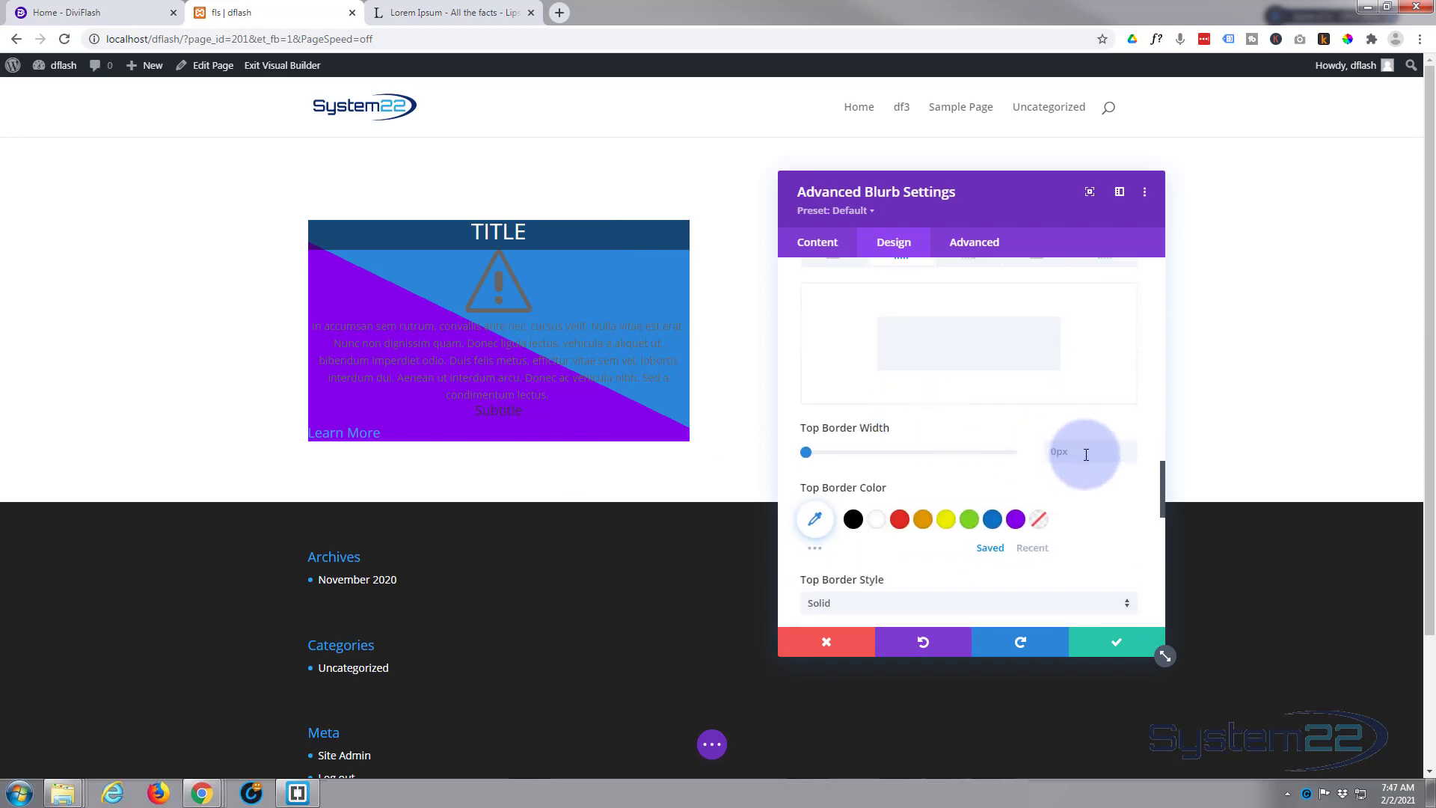
{"action": "left_click", "coordinate": [1130, 447]}
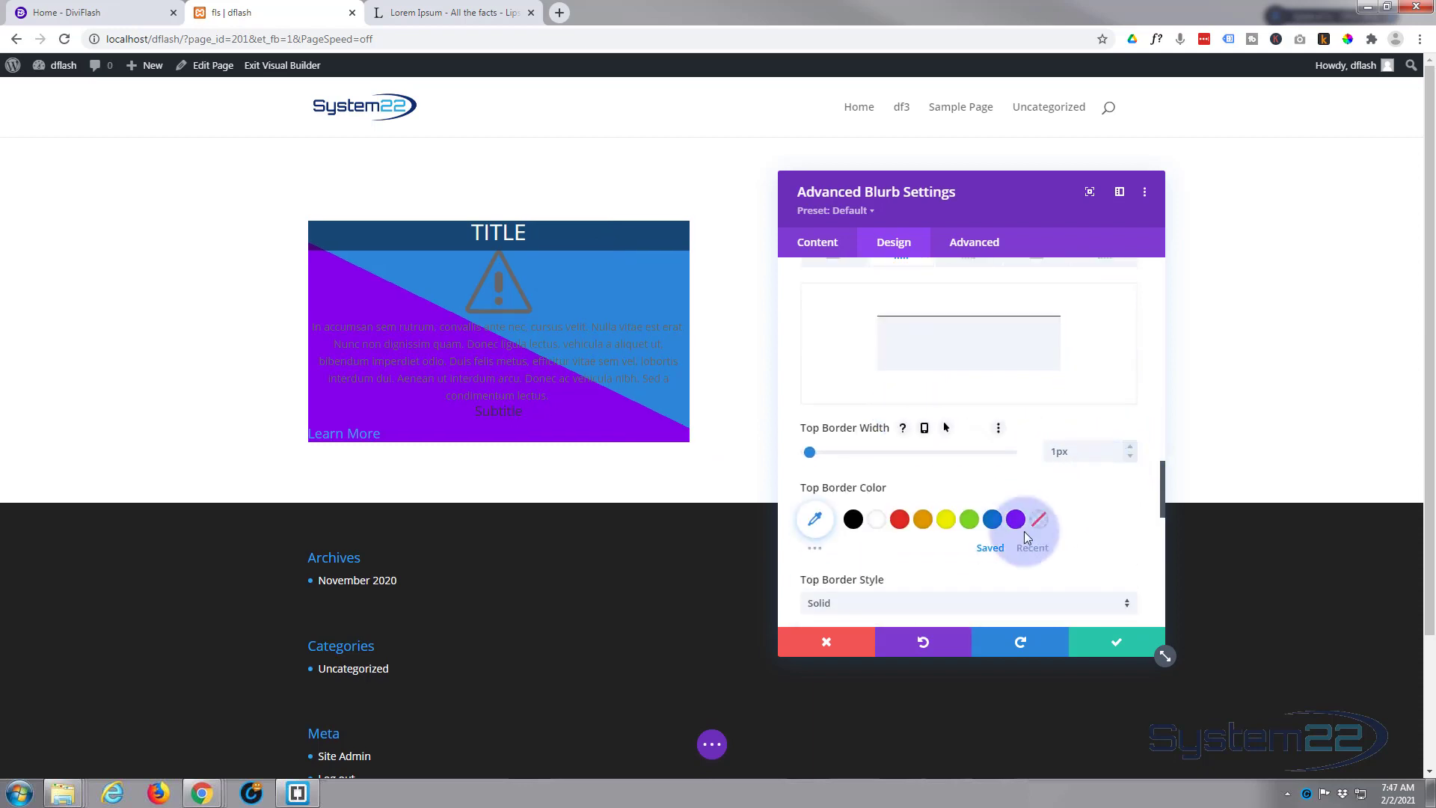
{"action": "left_click", "coordinate": [1130, 447]}
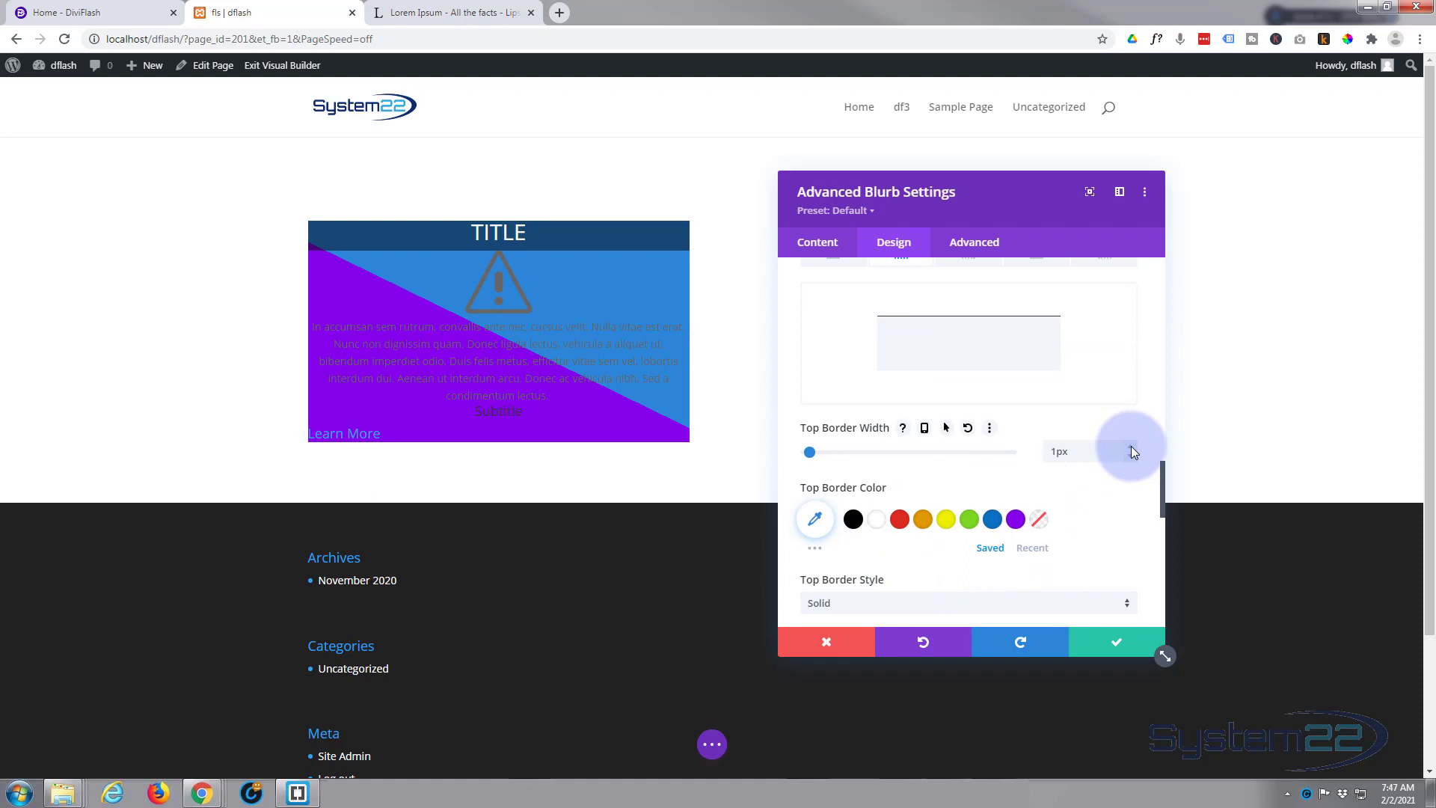
{"action": "left_click", "coordinate": [880, 522]}
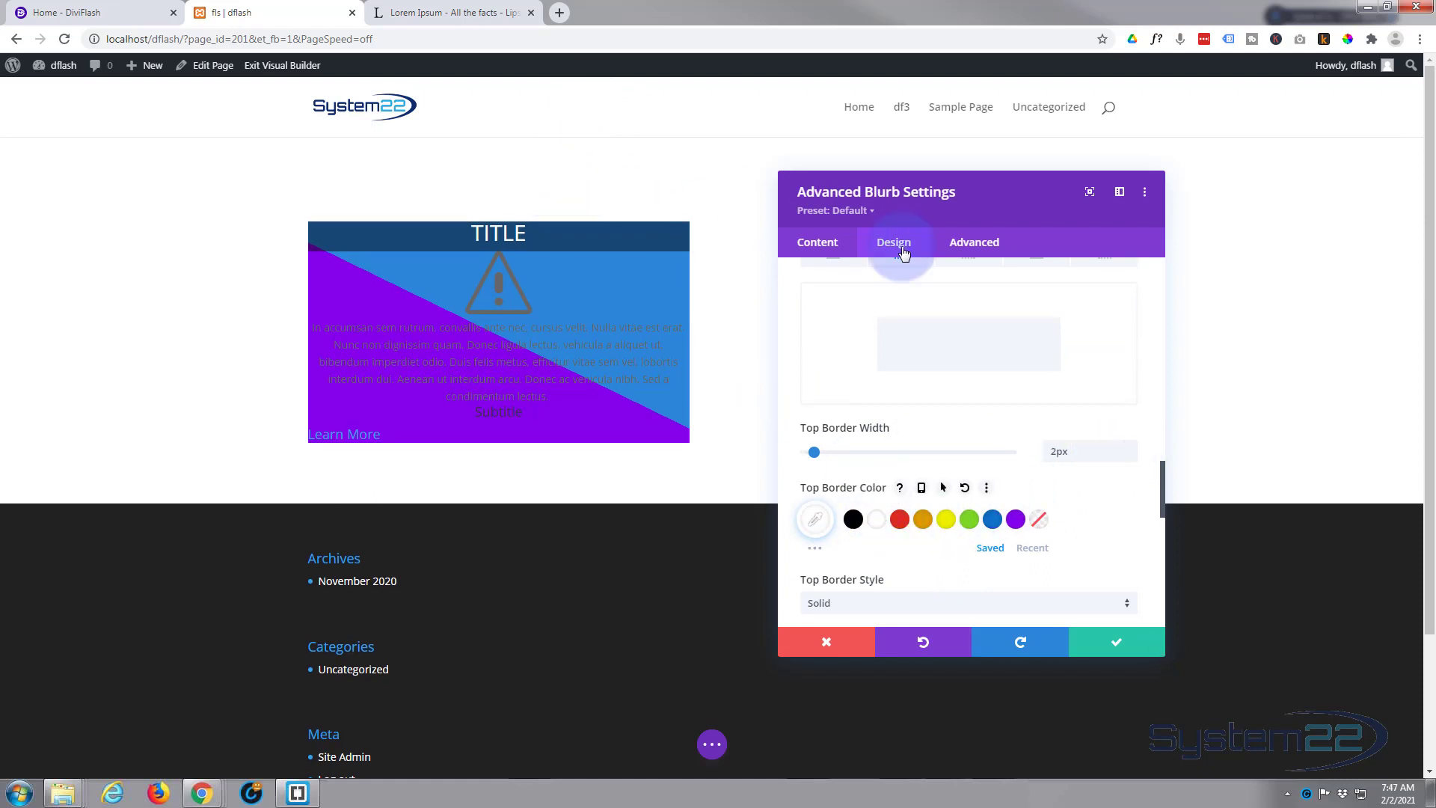
Add a bottom border 2px wide to the blurb's title.
{"action": "left_click", "coordinate": [955, 360]}
{"action": "scroll", "coordinate": [955, 357], "scroll_direction": "up", "scroll_amount": 2}
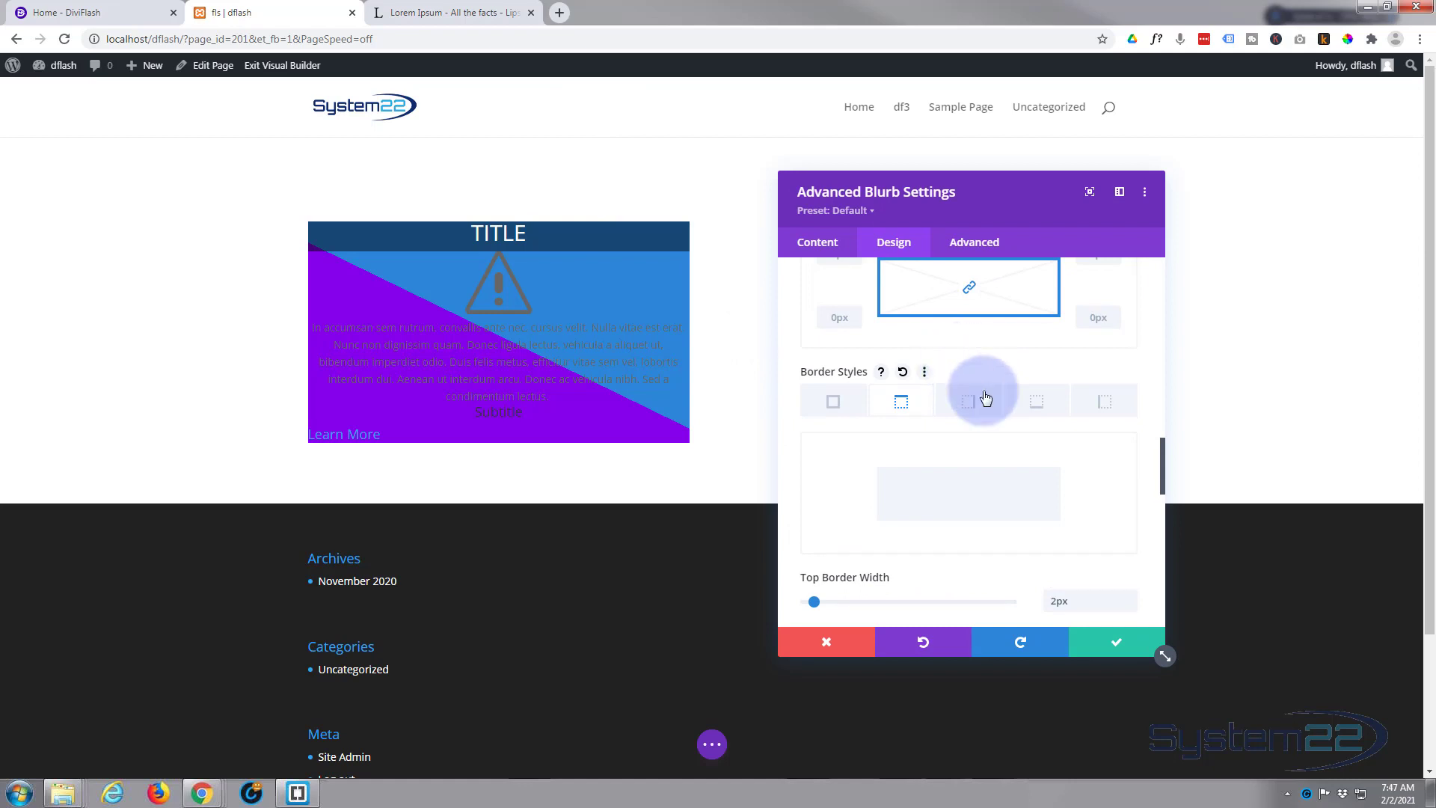
{"action": "left_click", "coordinate": [1045, 405]}
{"action": "scroll", "coordinate": [1046, 405], "scroll_direction": "down", "scroll_amount": 3}
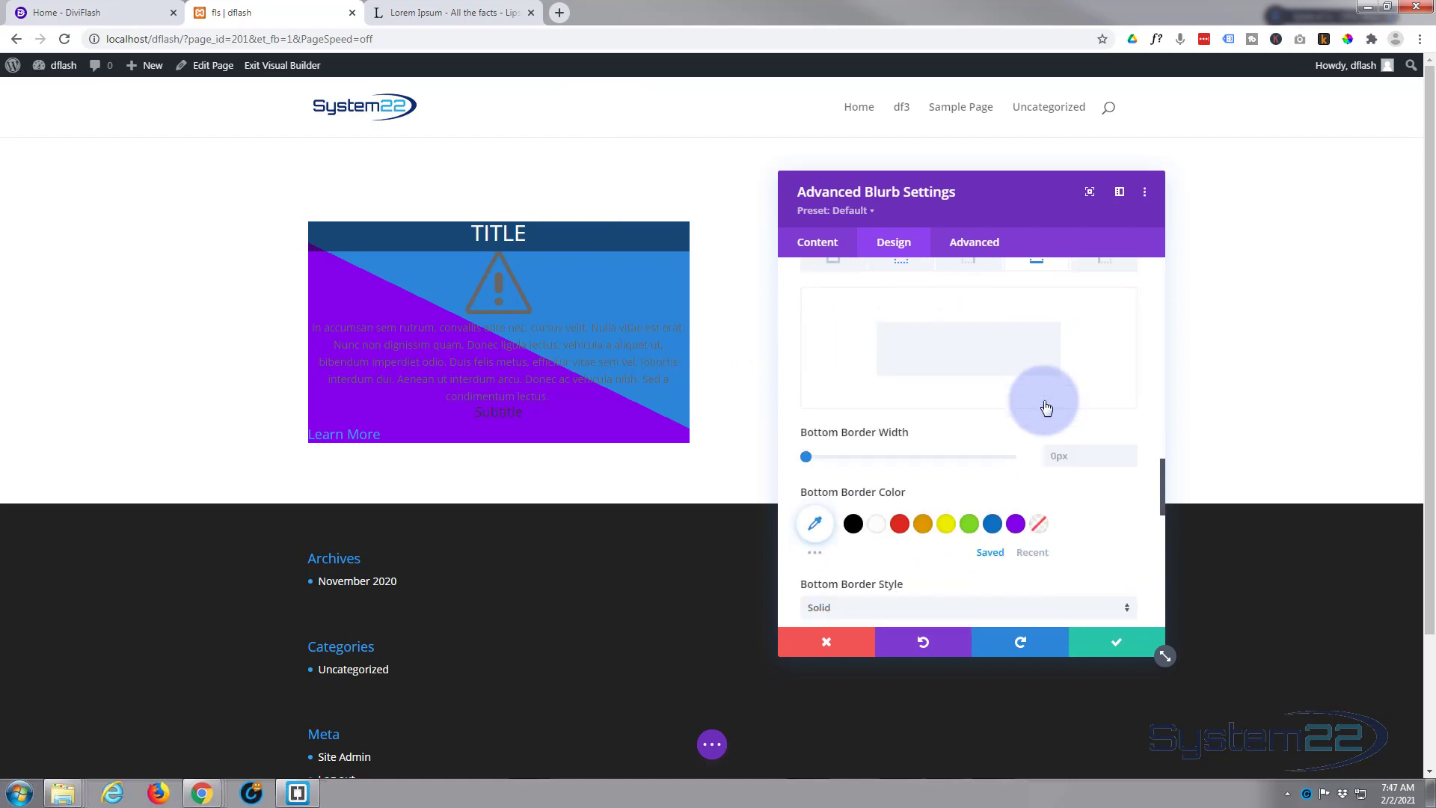
{"action": "left_click", "coordinate": [1129, 371]}
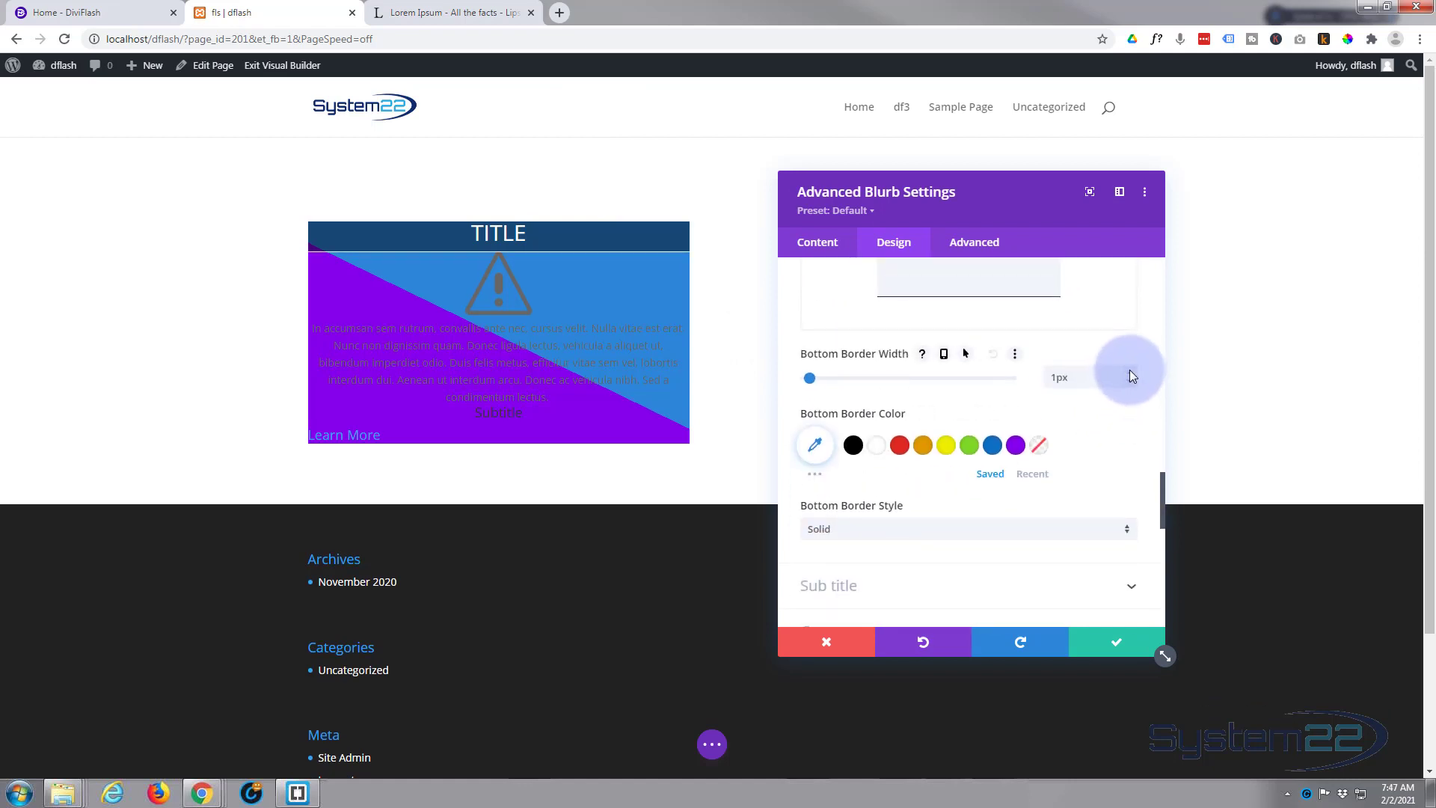
{"action": "left_click", "coordinate": [1130, 371]}
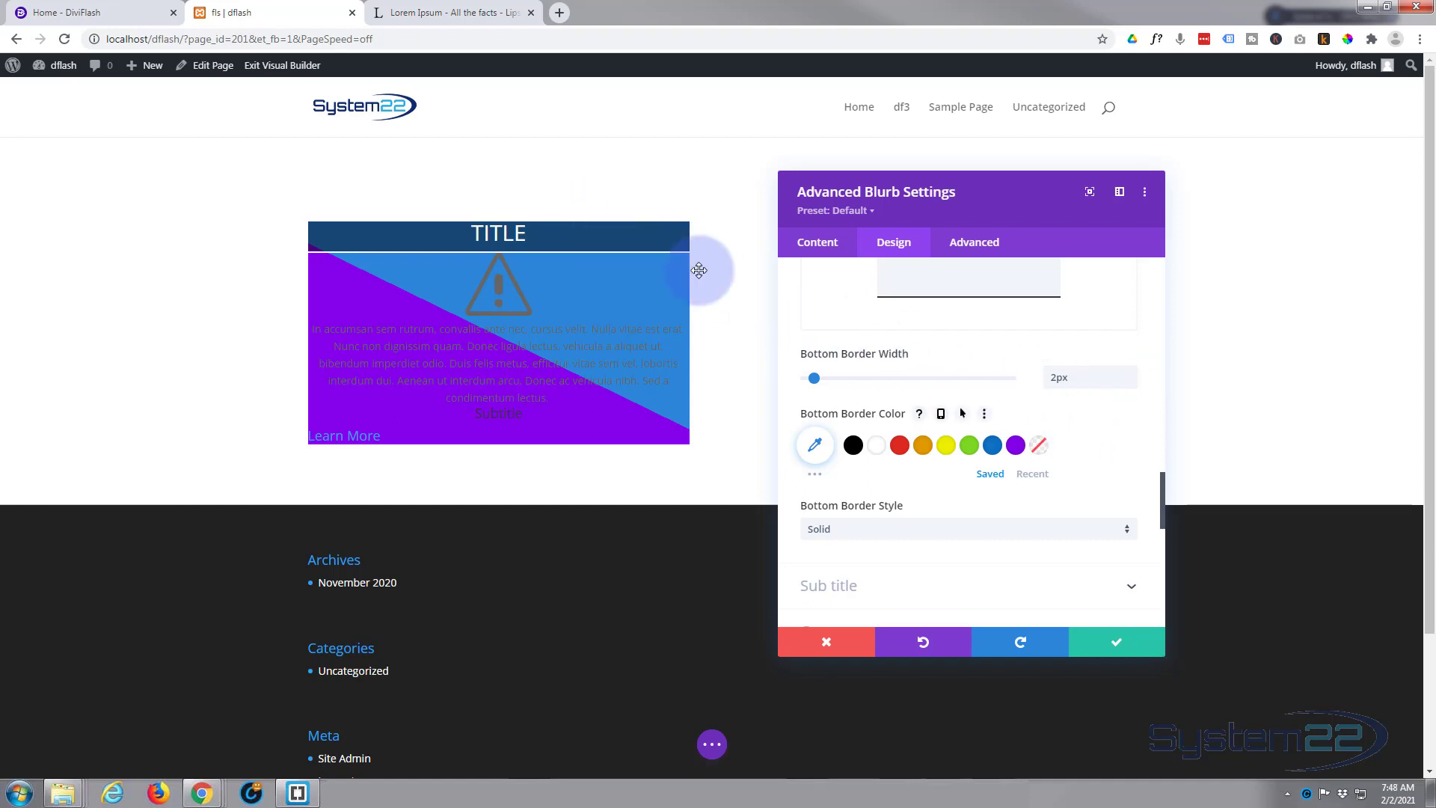
Give the blurb's subtitle a semi-transparent black background of rgba(0,0,0,0.61).
{"action": "scroll", "coordinate": [969, 378], "scroll_direction": "down", "scroll_amount": 3}
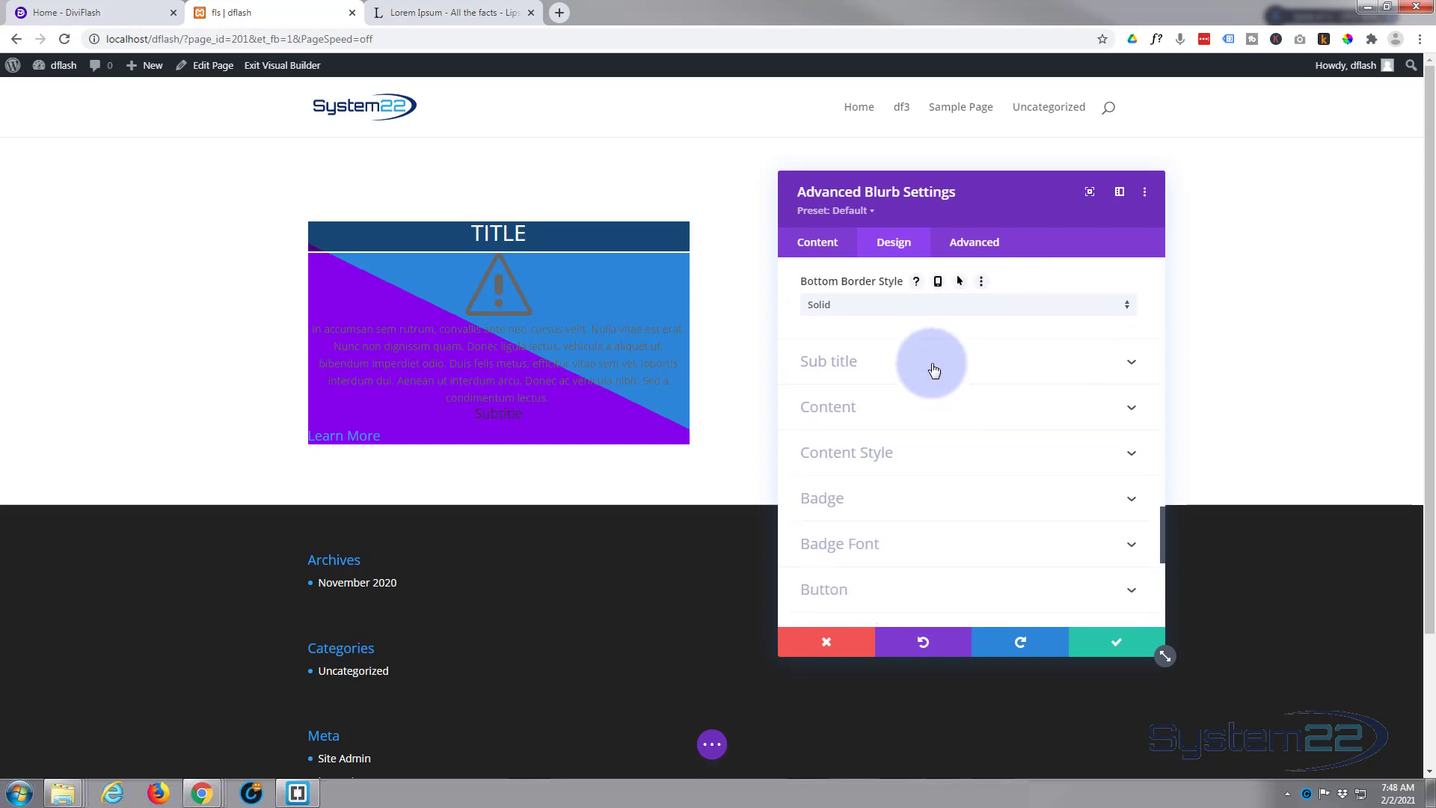
{"action": "left_click", "coordinate": [934, 369]}
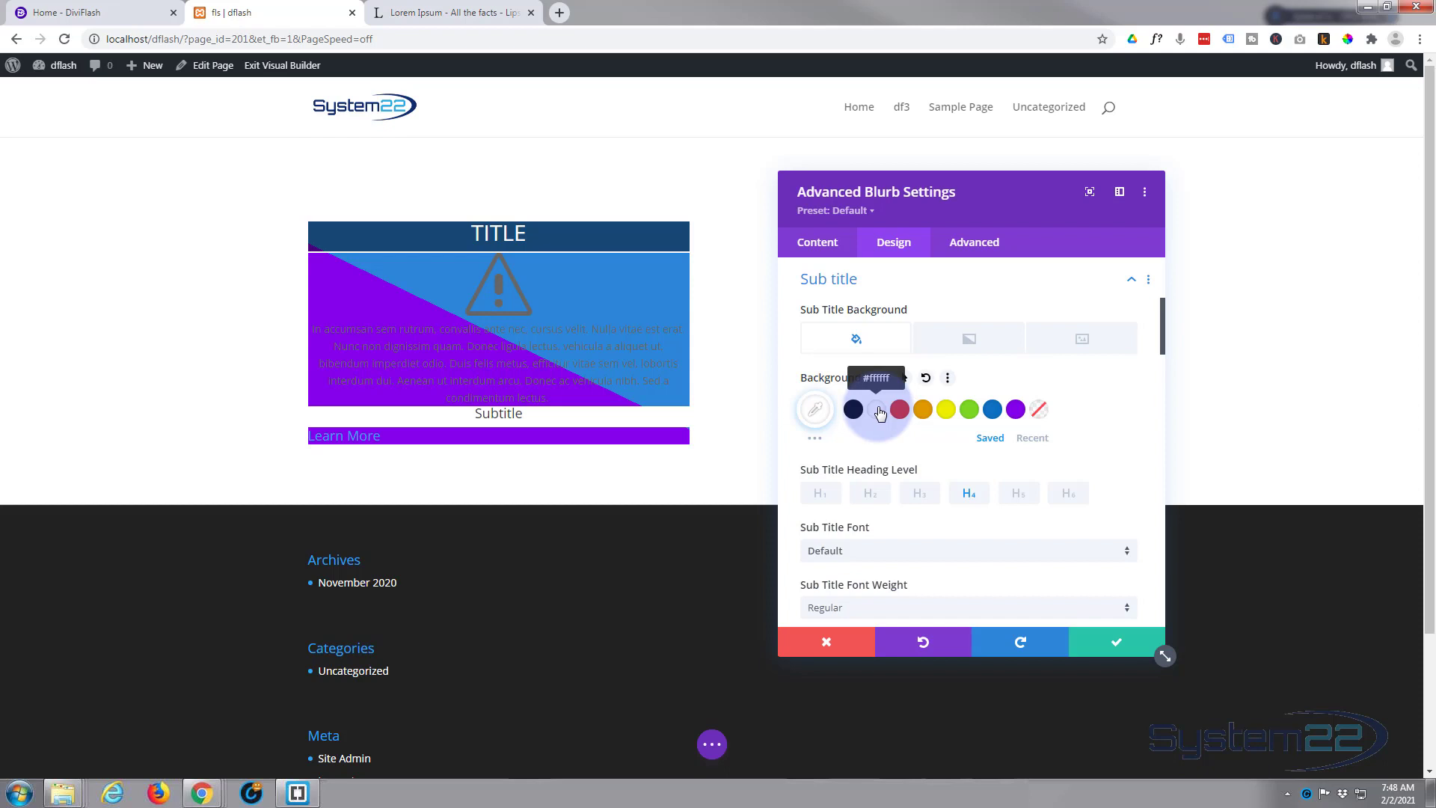
{"action": "left_click", "coordinate": [854, 411]}
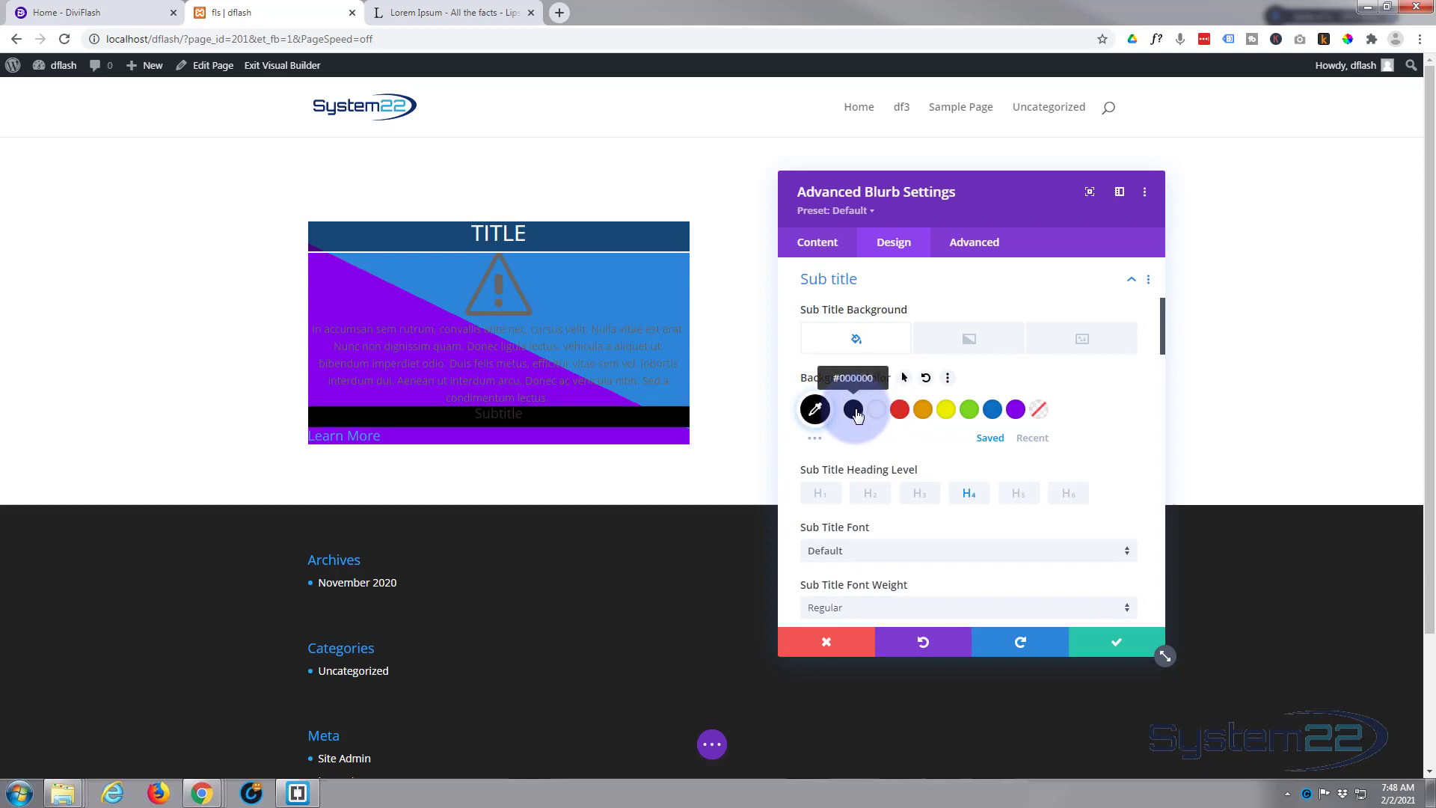
{"action": "left_click", "coordinate": [815, 410]}
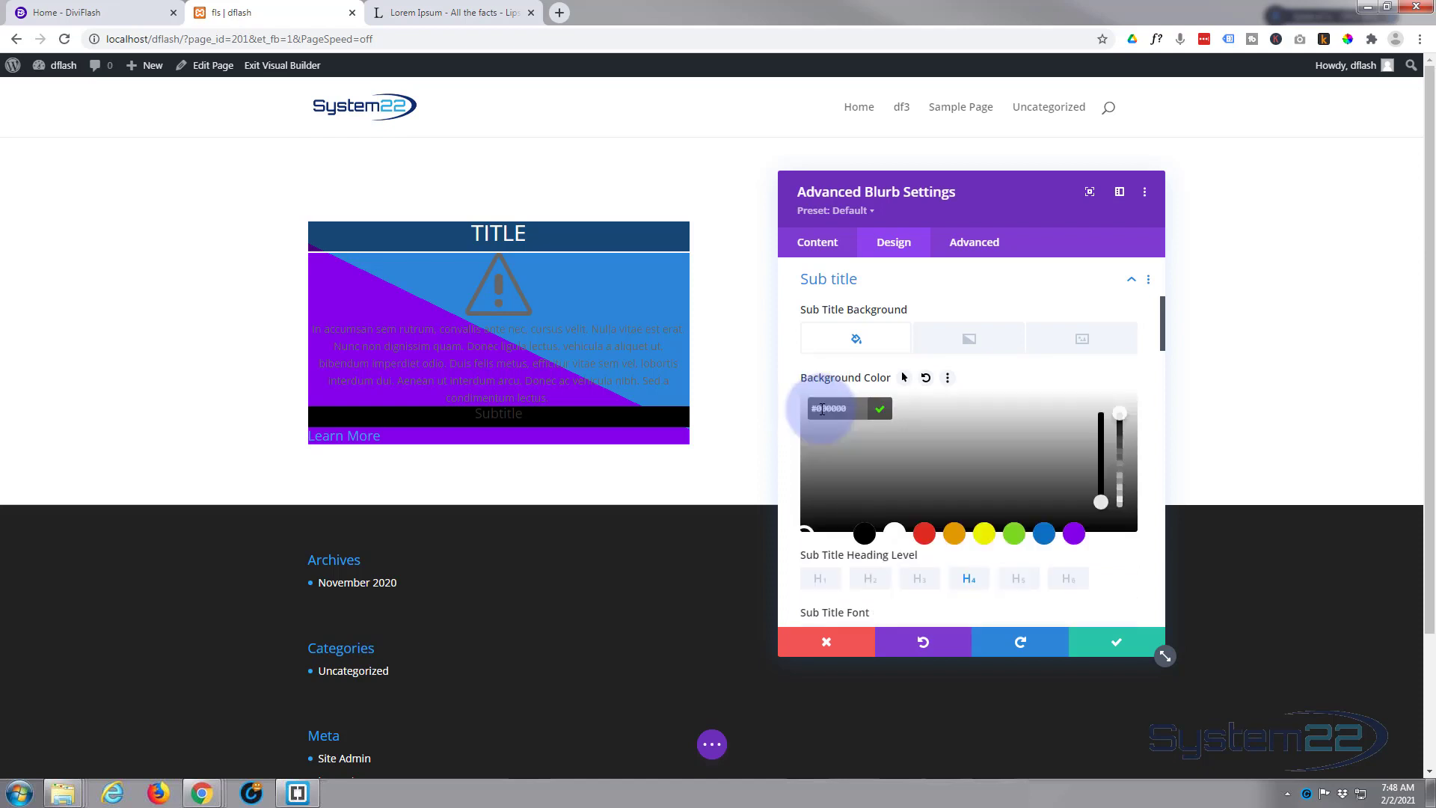
{"action": "left_click_drag", "start_coordinate": [1117, 449], "coordinate": [1119, 466]}
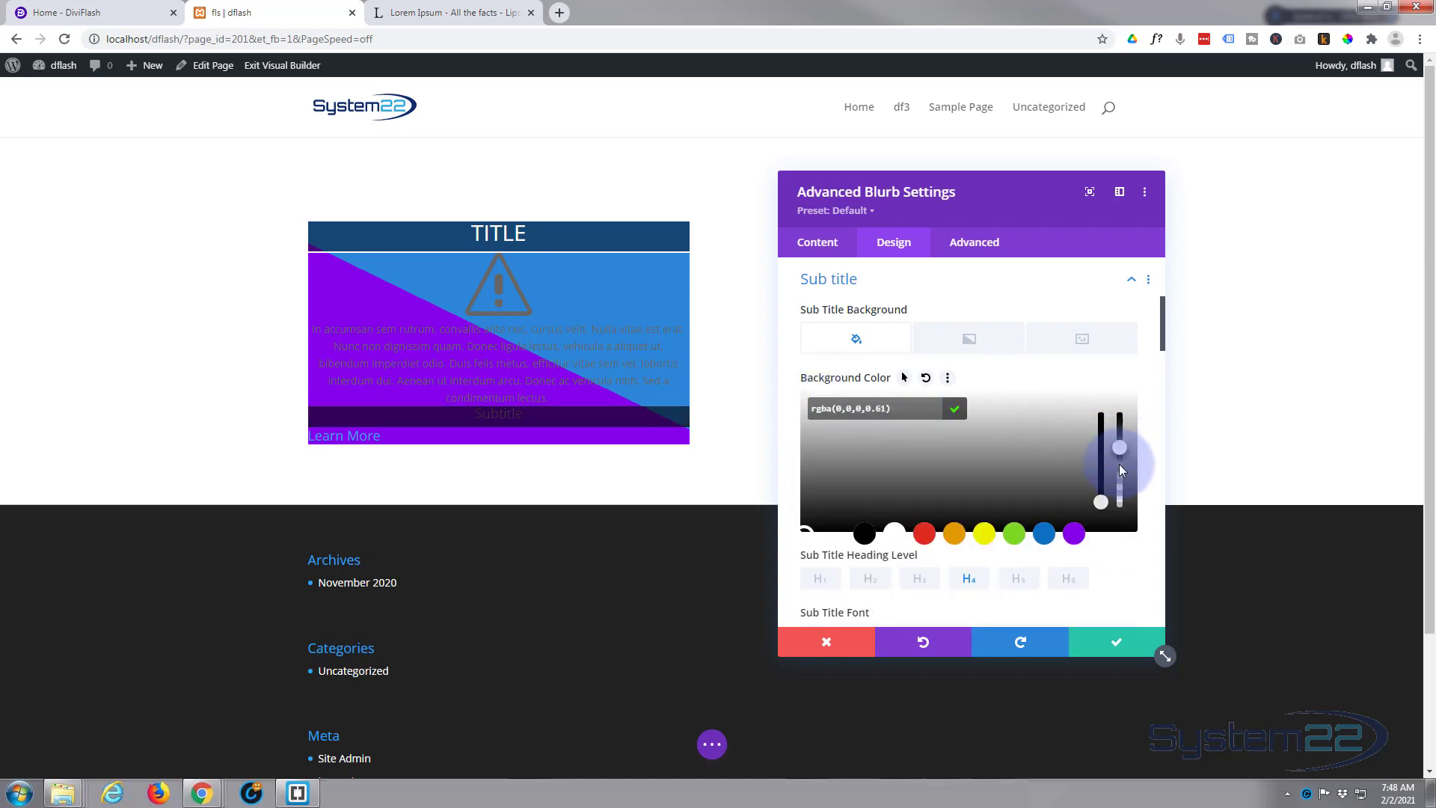
Set the subtitle's text color to white #ffffff.
{"action": "scroll", "coordinate": [1066, 447], "scroll_direction": "down", "scroll_amount": 5}
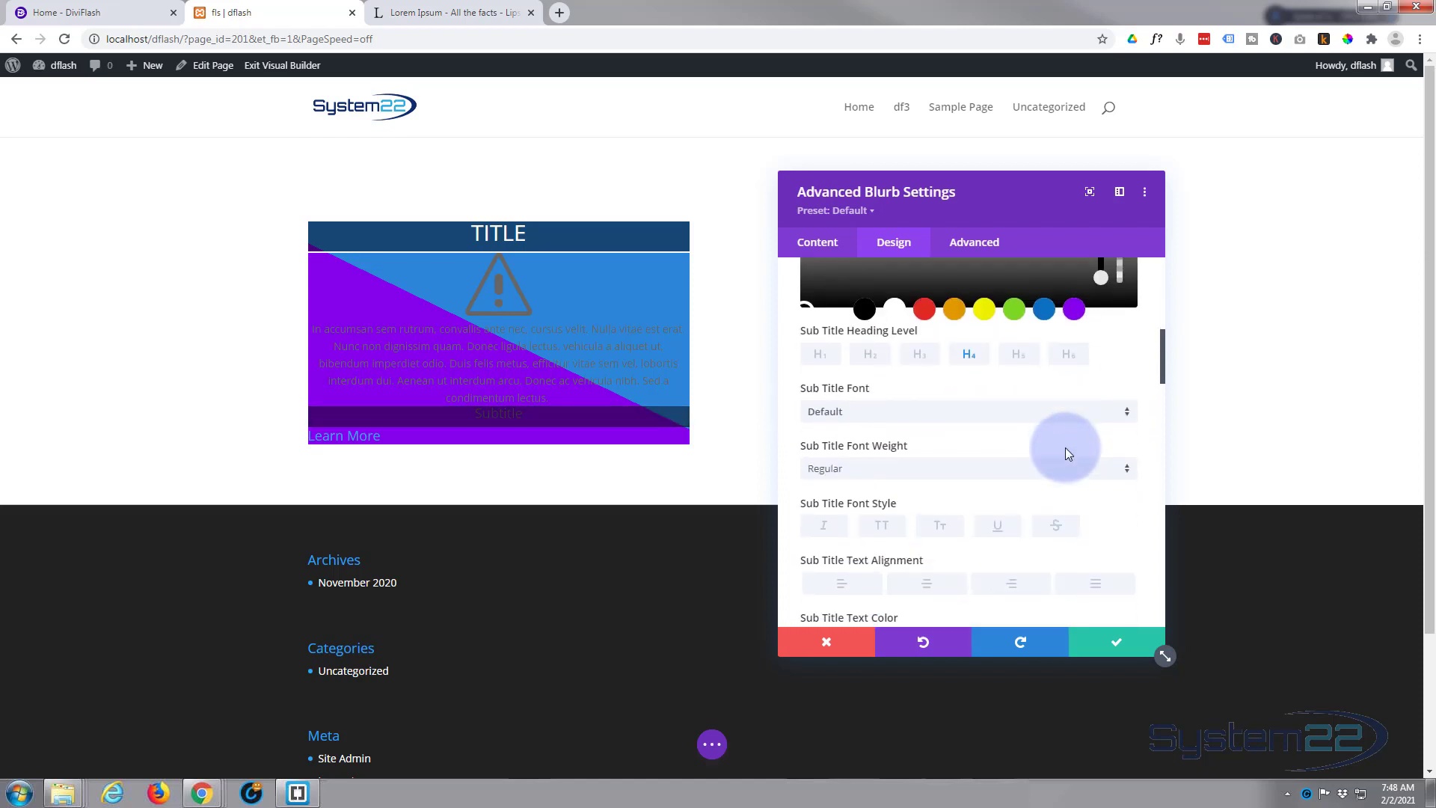
{"action": "scroll", "coordinate": [1064, 445], "scroll_direction": "down", "scroll_amount": 2}
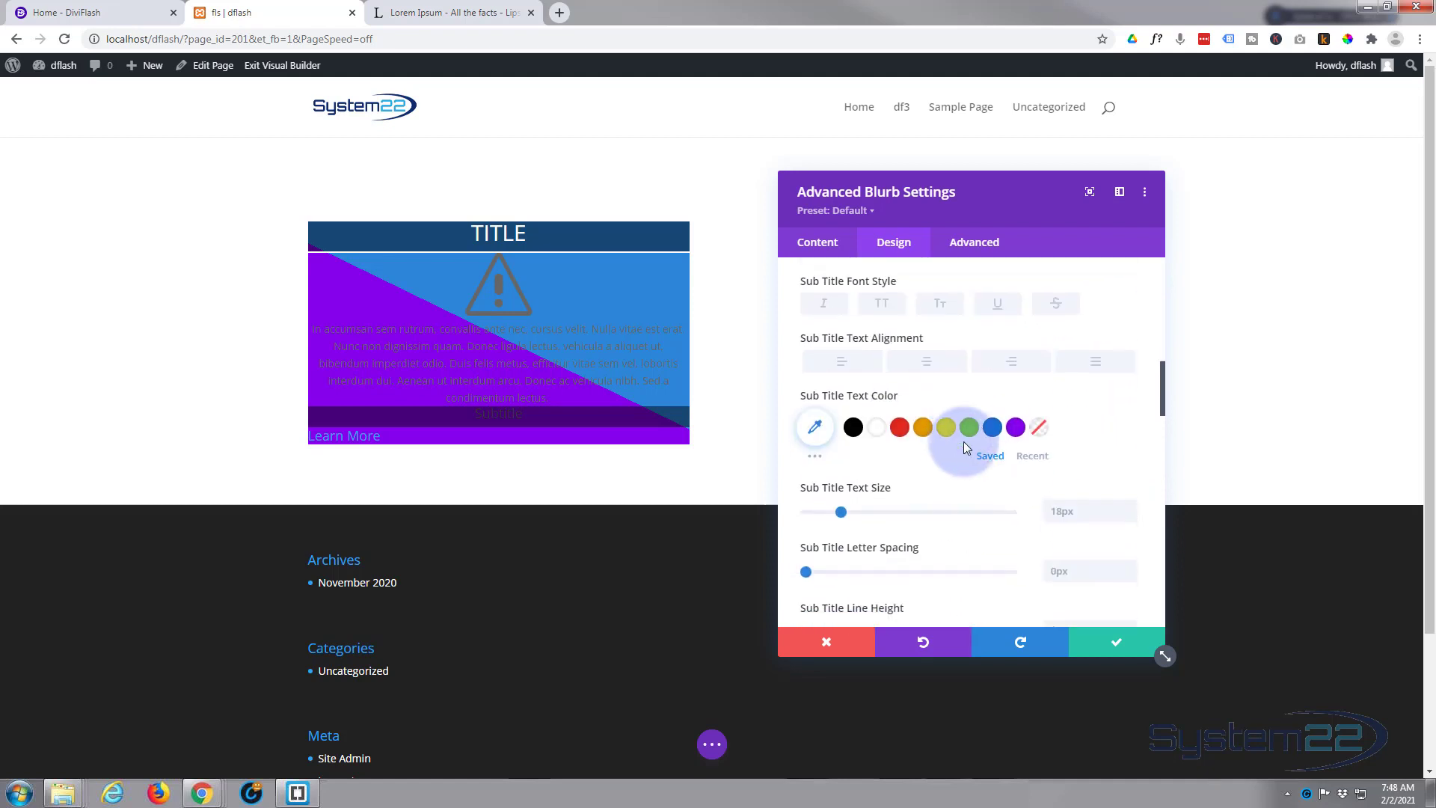
{"action": "left_click", "coordinate": [878, 426]}
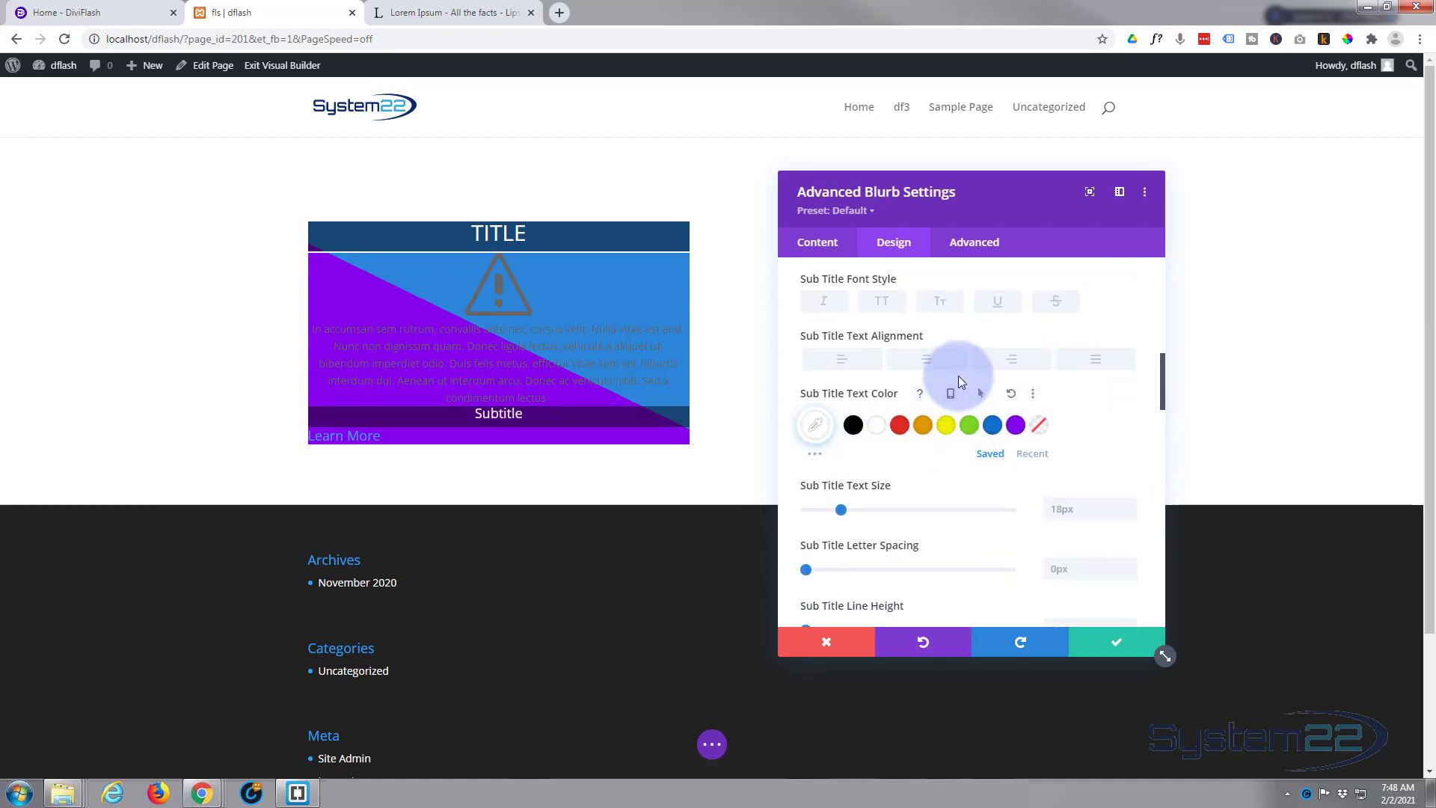
Add a top border and a bottom border, each 1px wide, to the blurb's subtitle.
{"action": "scroll", "coordinate": [958, 376], "scroll_direction": "down", "scroll_amount": 1}
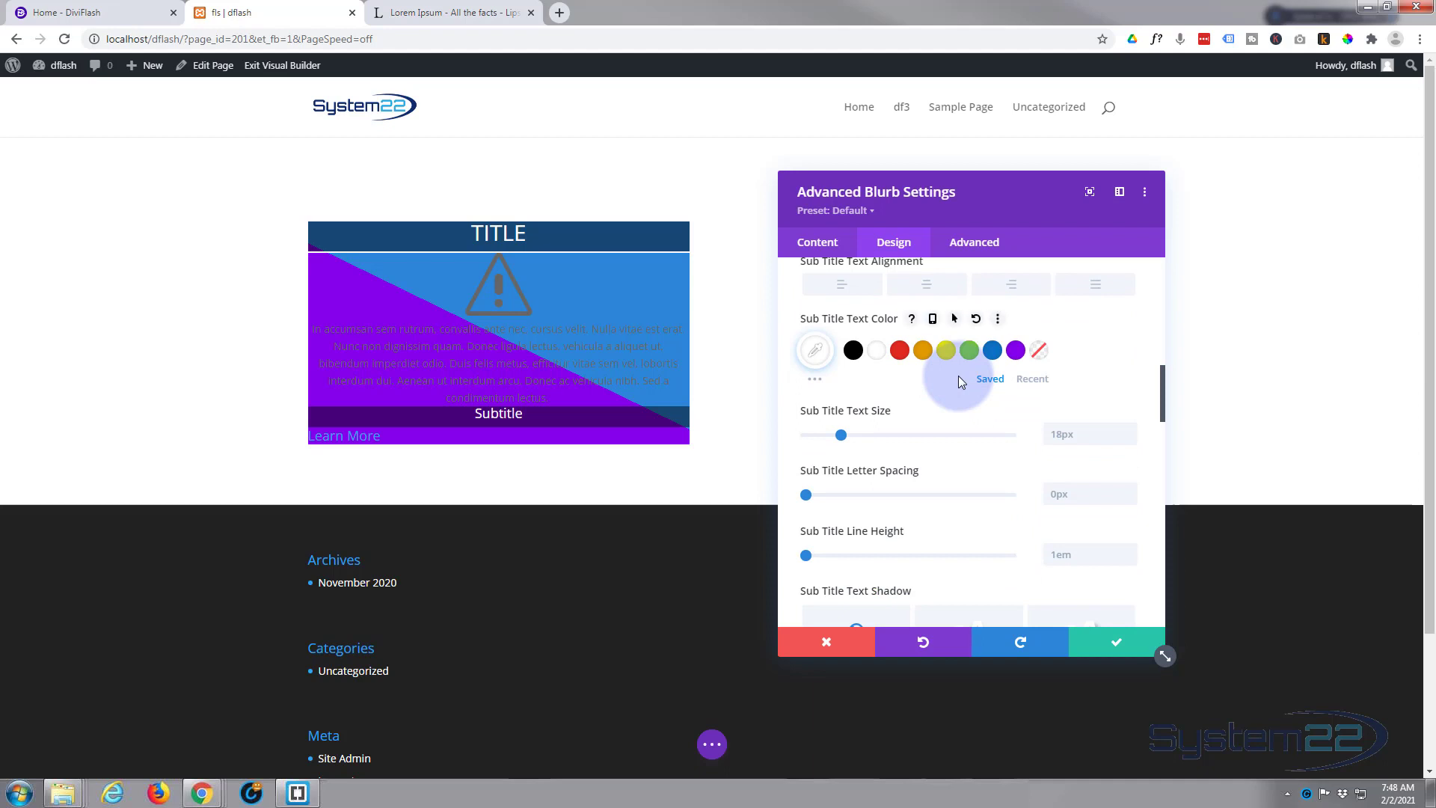
{"action": "scroll", "coordinate": [958, 375], "scroll_direction": "down", "scroll_amount": 6}
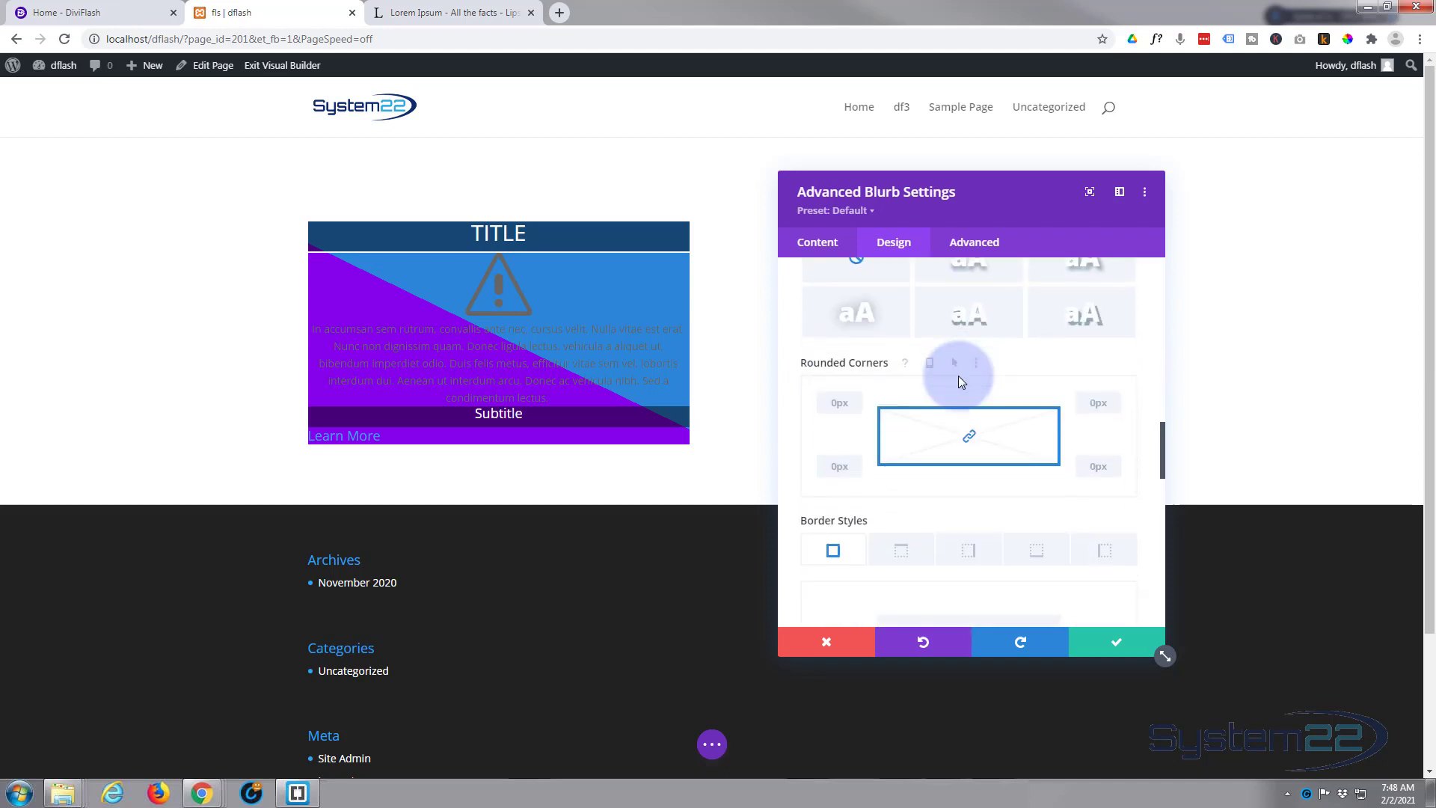
{"action": "scroll", "coordinate": [958, 376], "scroll_direction": "down", "scroll_amount": 1}
{"action": "left_click", "coordinate": [903, 328]}
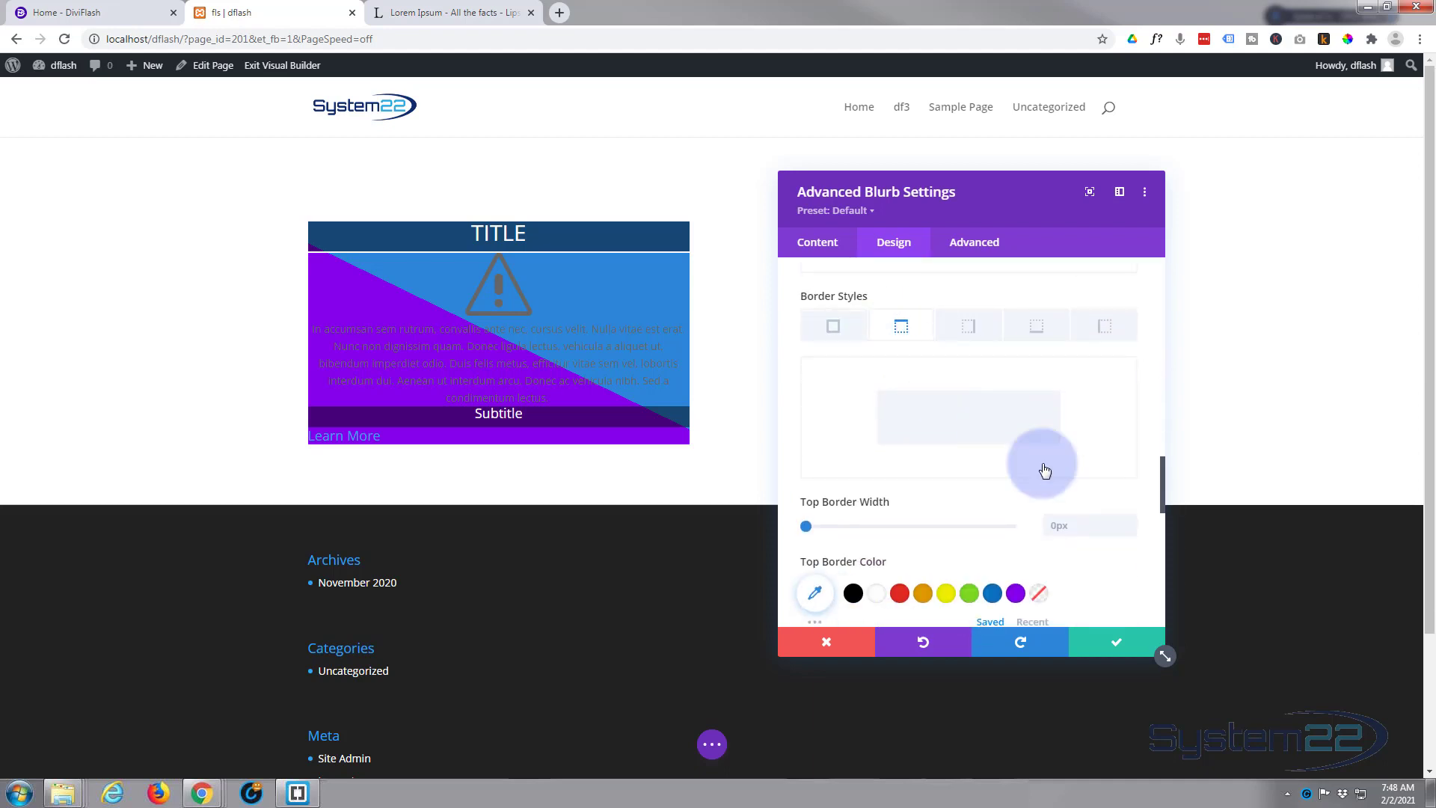
{"action": "left_click", "coordinate": [1128, 519]}
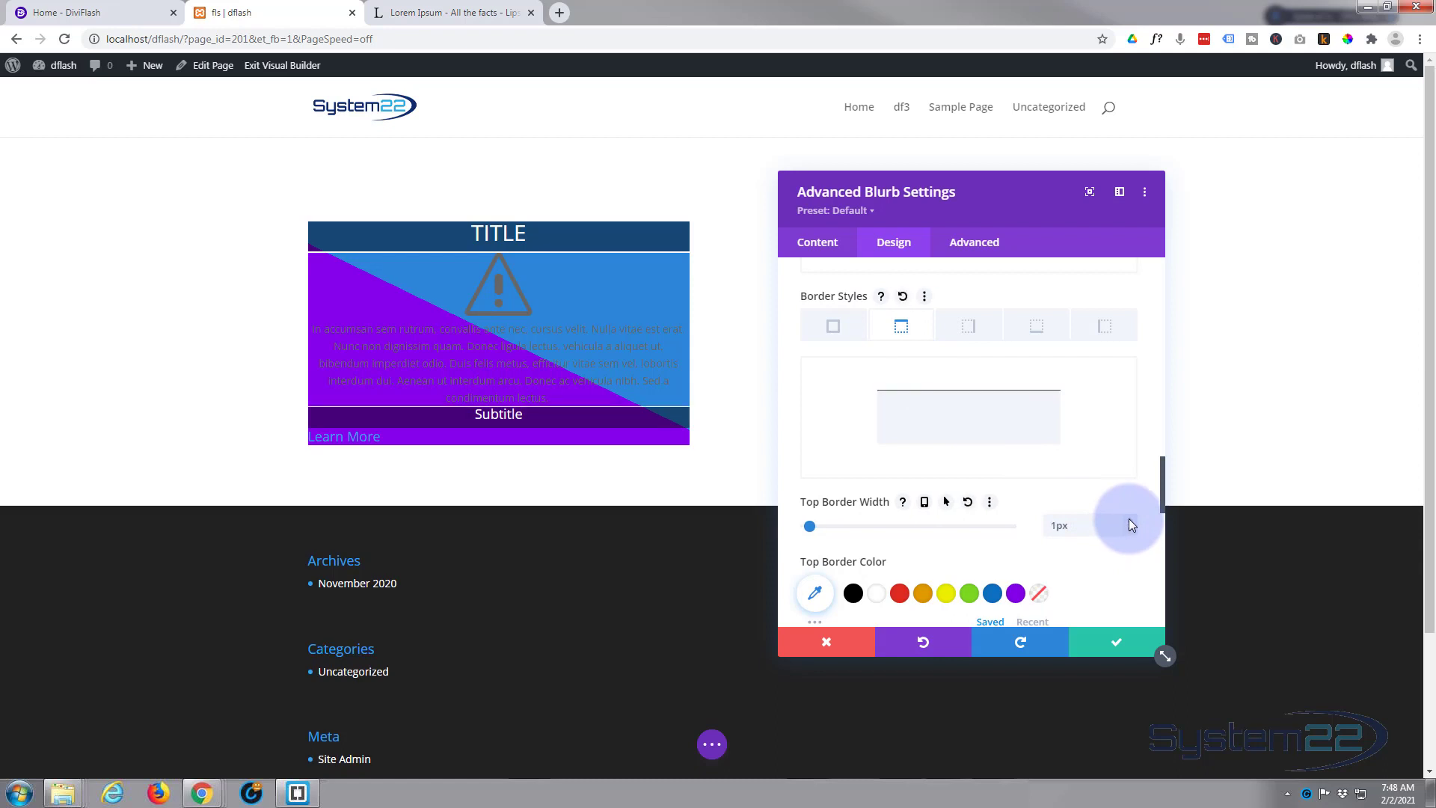
{"action": "left_click", "coordinate": [1128, 518]}
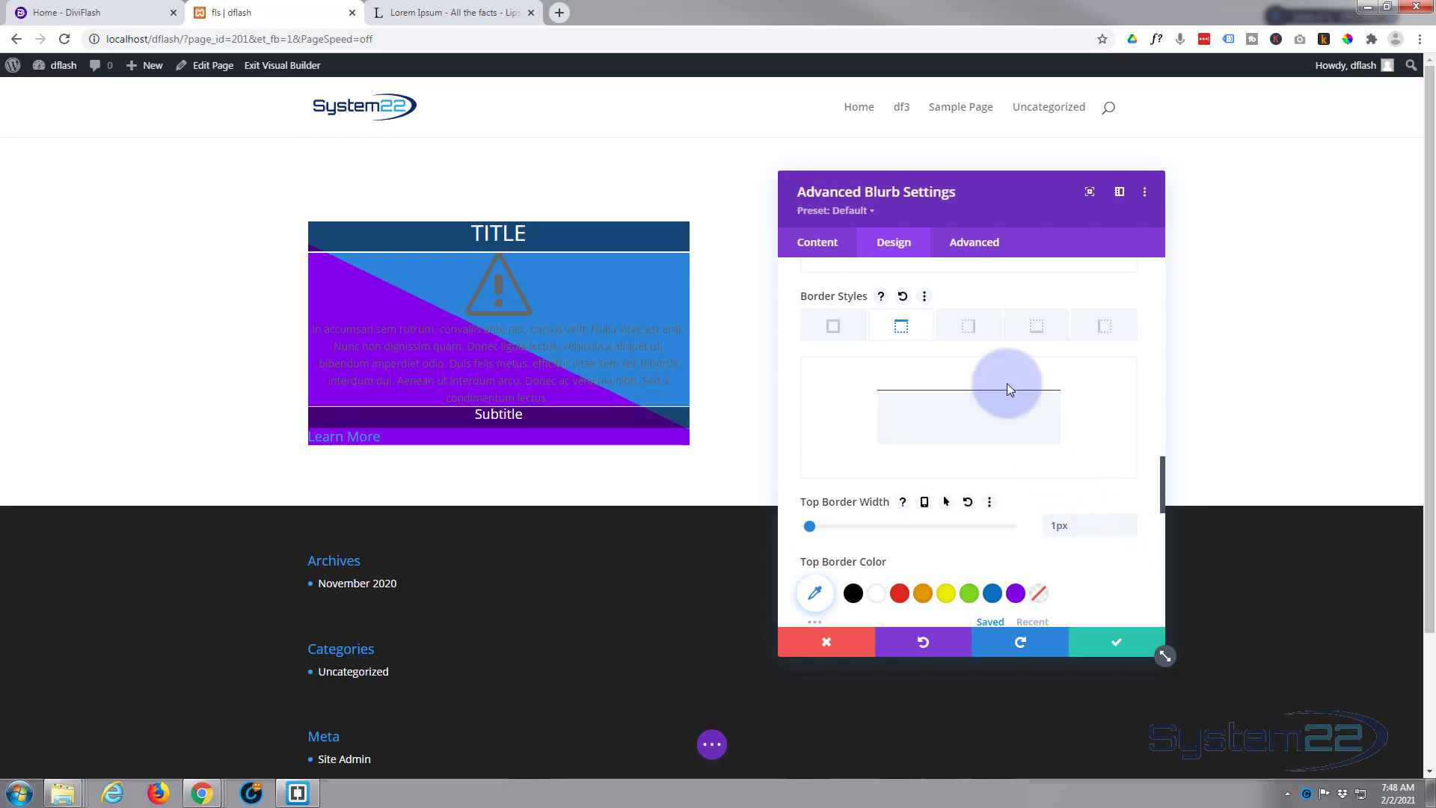
{"action": "left_click", "coordinate": [1035, 329]}
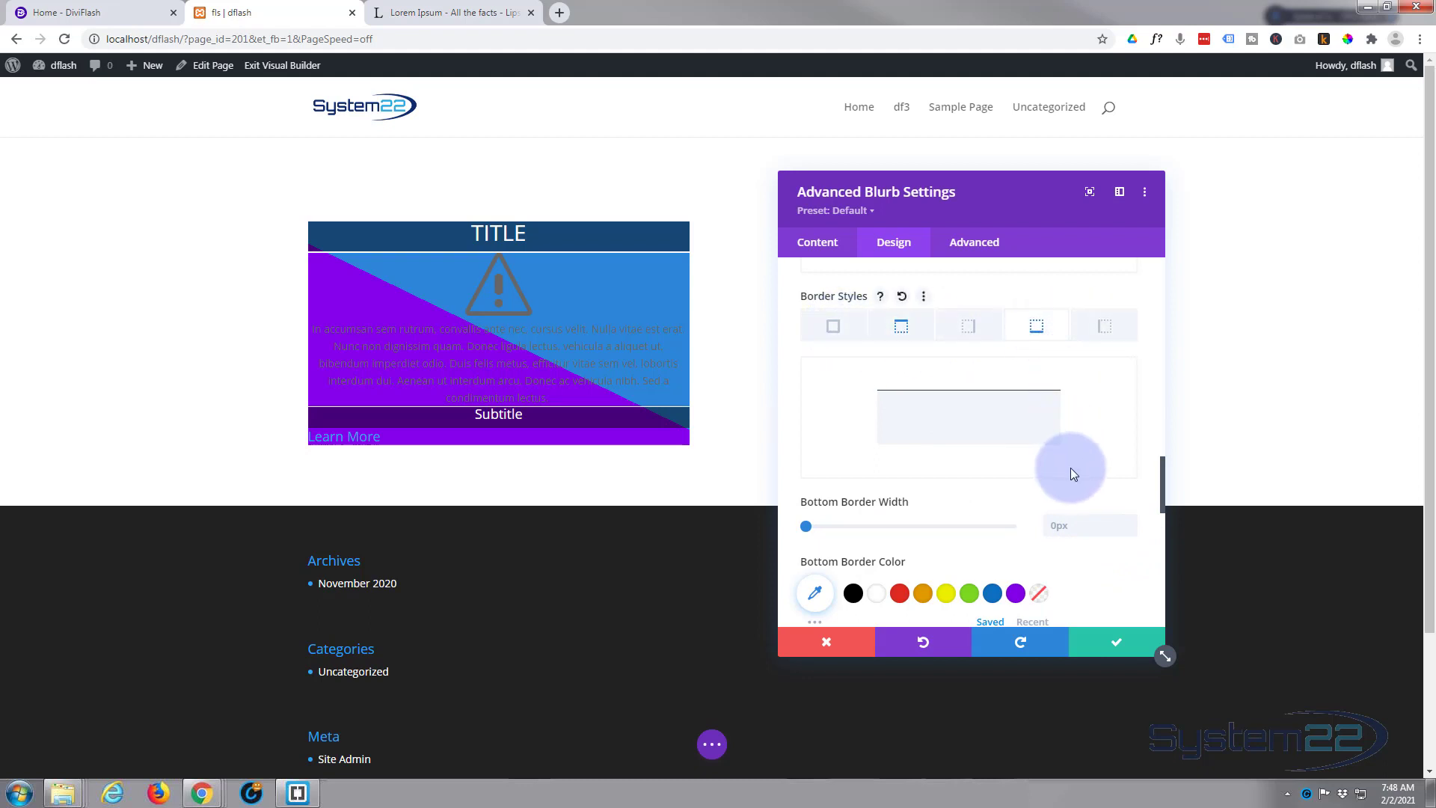
{"action": "left_click", "coordinate": [1129, 520]}
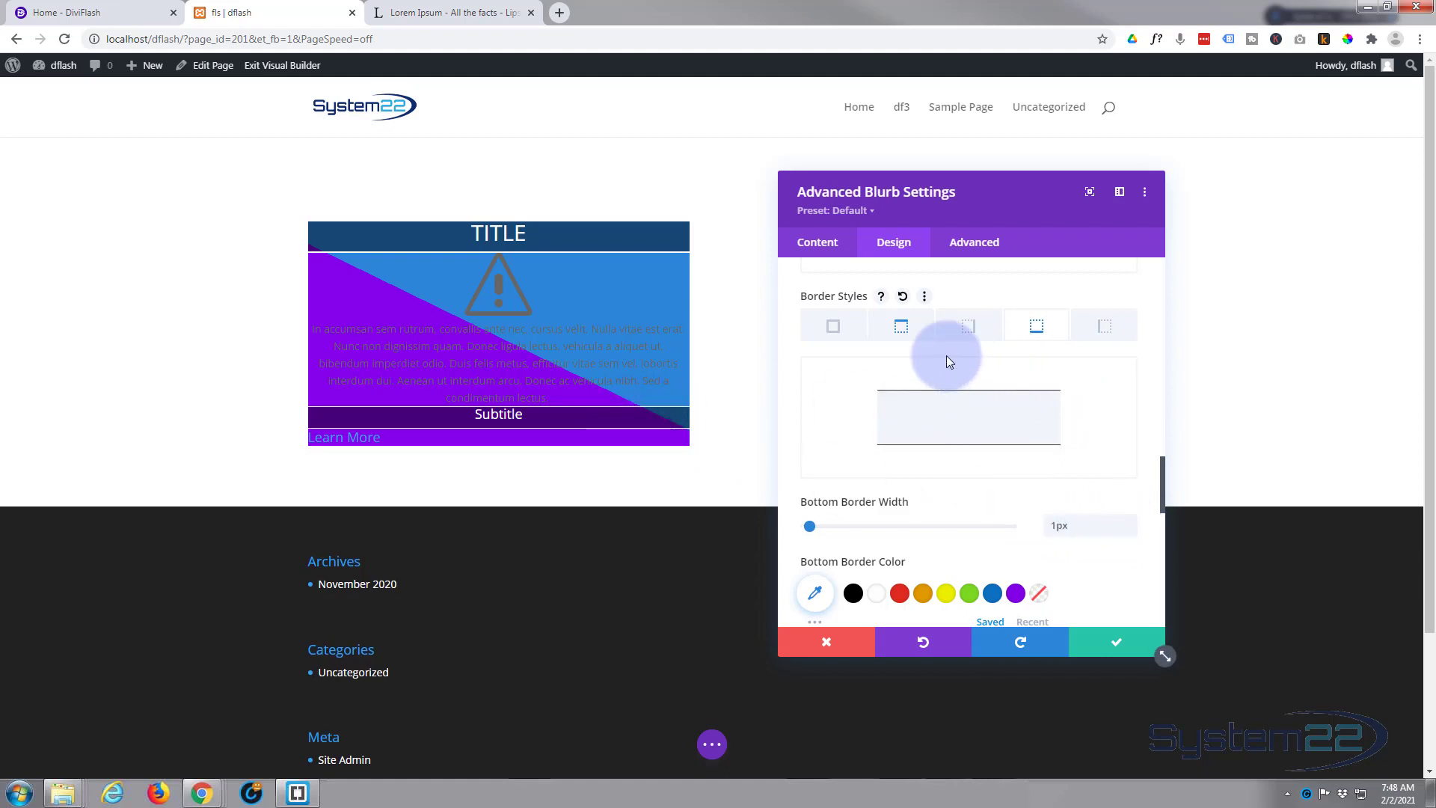
Set the text color of the blurb's body content to white.
{"action": "scroll", "coordinate": [945, 356], "scroll_direction": "down", "scroll_amount": 5}
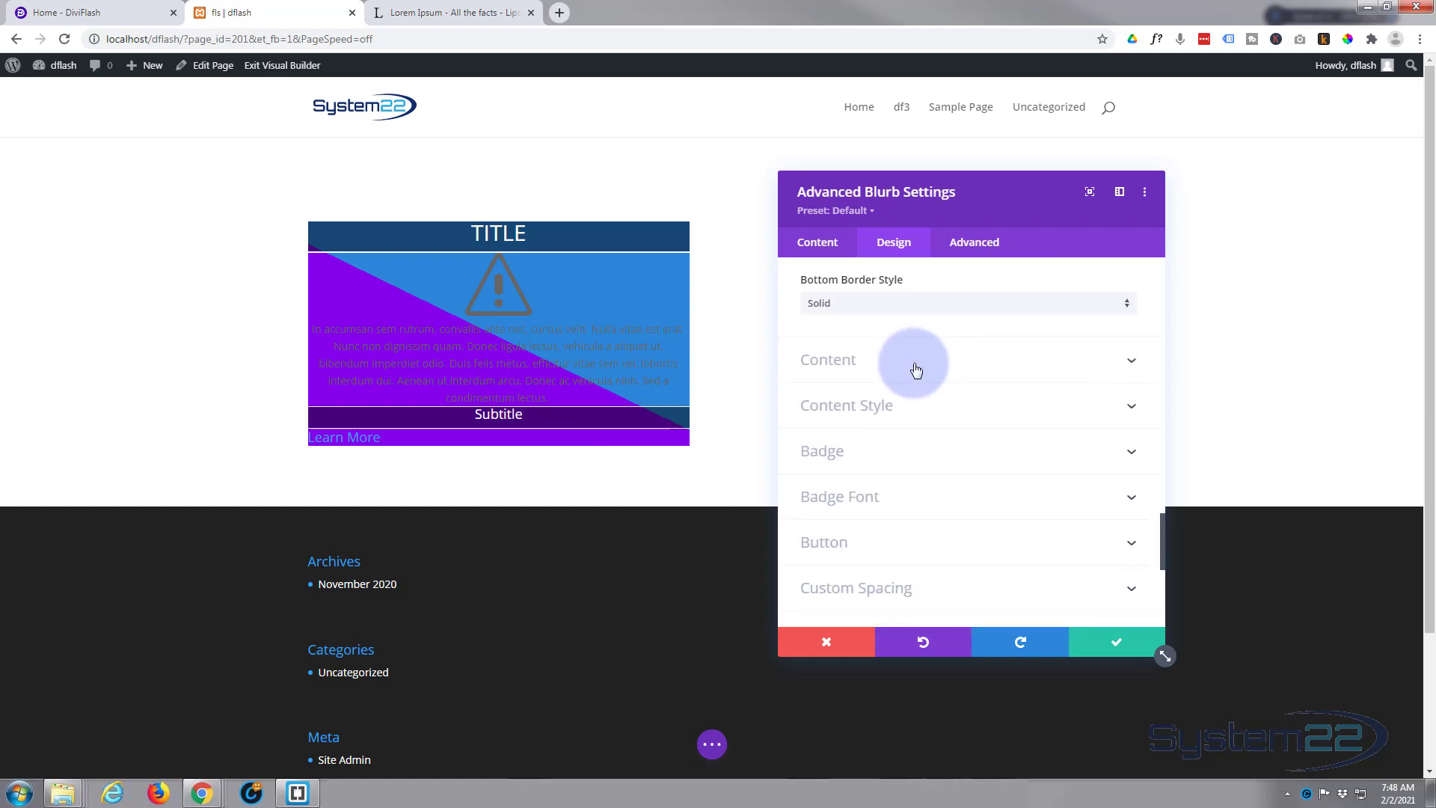
{"action": "left_click", "coordinate": [917, 370]}
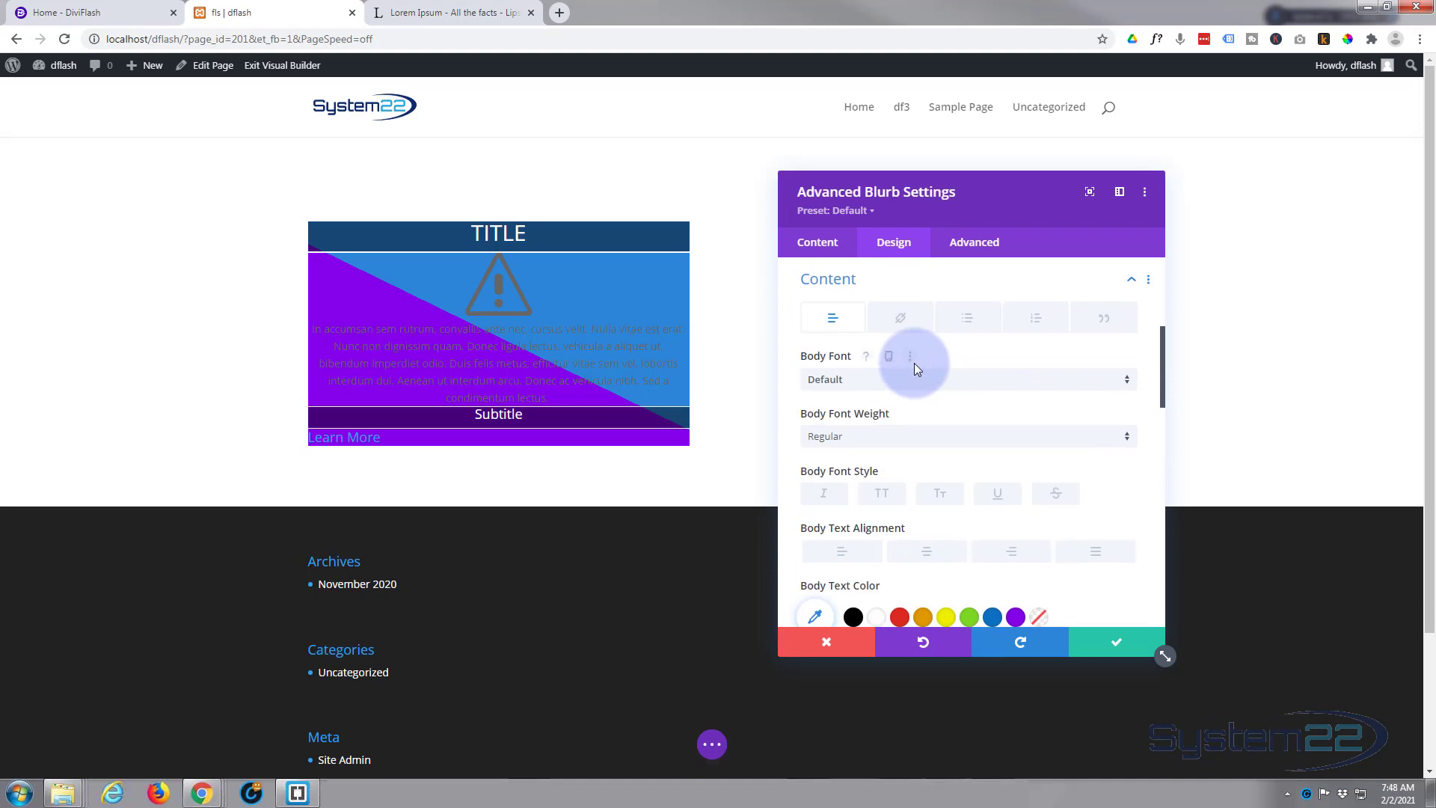
{"action": "scroll", "coordinate": [915, 366], "scroll_direction": "down", "scroll_amount": 2}
{"action": "scroll", "coordinate": [914, 361], "scroll_direction": "down", "scroll_amount": 1}
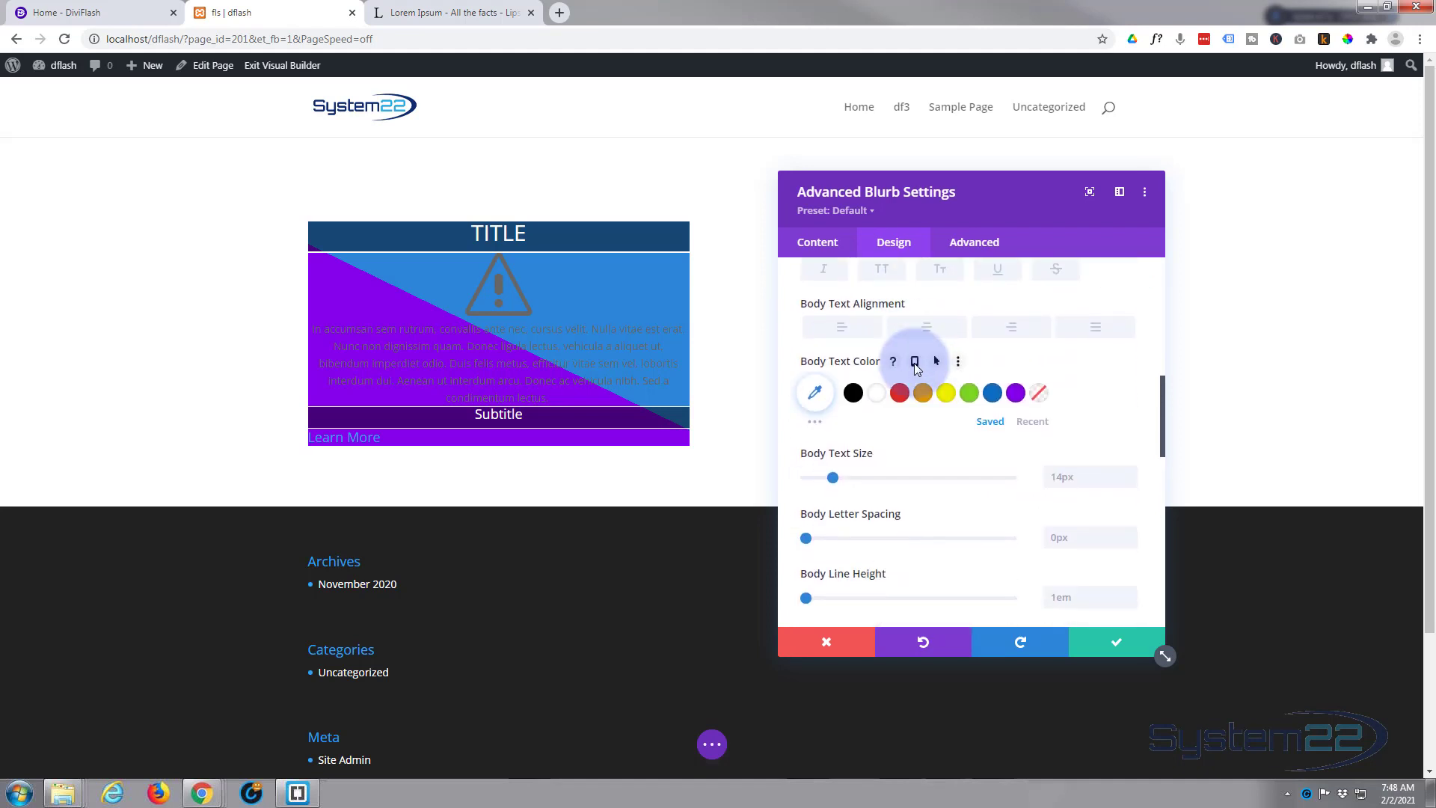
{"action": "left_click", "coordinate": [880, 396]}
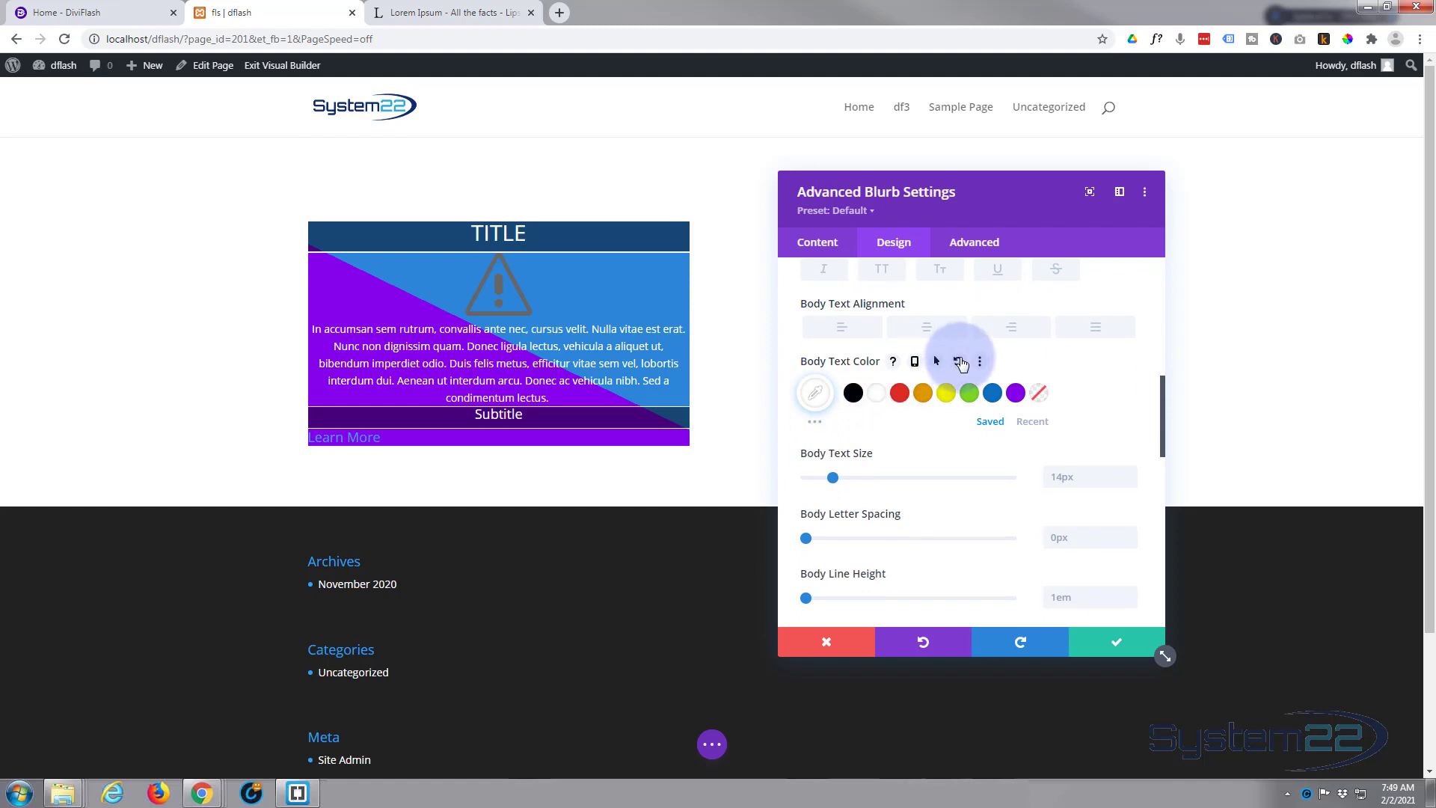
Review the content style's background, rounded corner and border options, and the design sections that follow them.
{"action": "scroll", "coordinate": [962, 362], "scroll_direction": "down", "scroll_amount": 6}
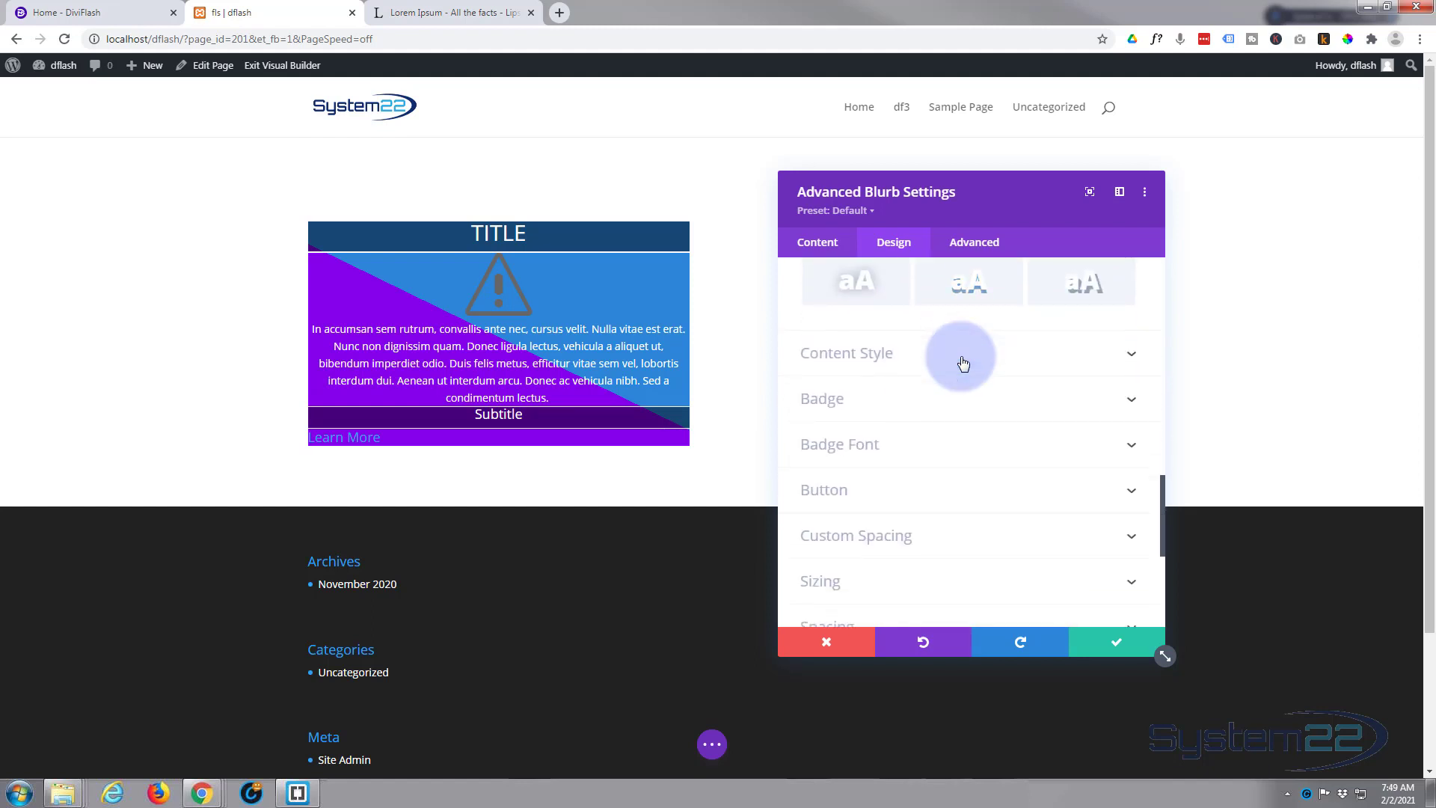
{"action": "left_click", "coordinate": [963, 364]}
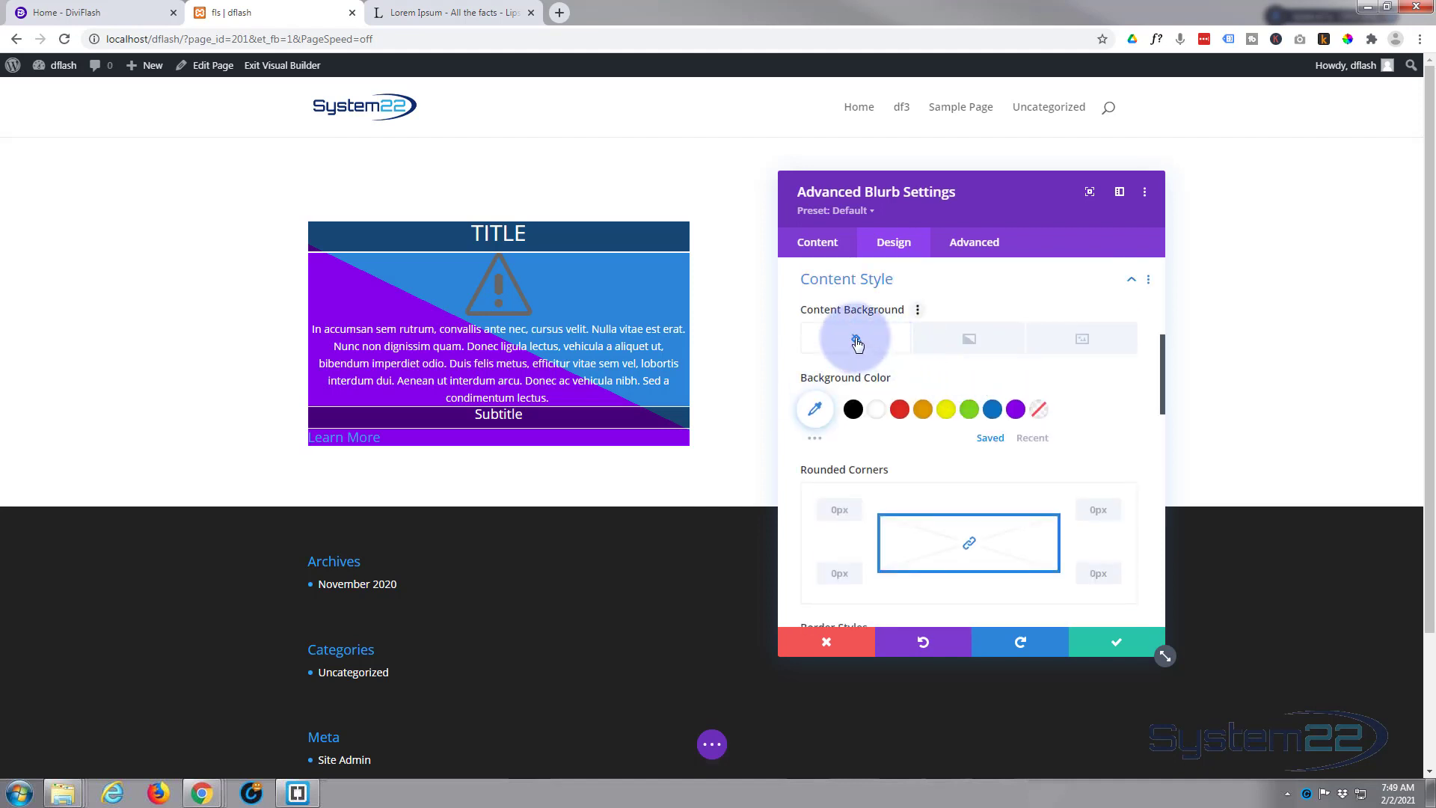
{"action": "scroll", "coordinate": [968, 362], "scroll_direction": "down", "scroll_amount": 2}
{"action": "scroll", "coordinate": [967, 362], "scroll_direction": "down", "scroll_amount": 2}
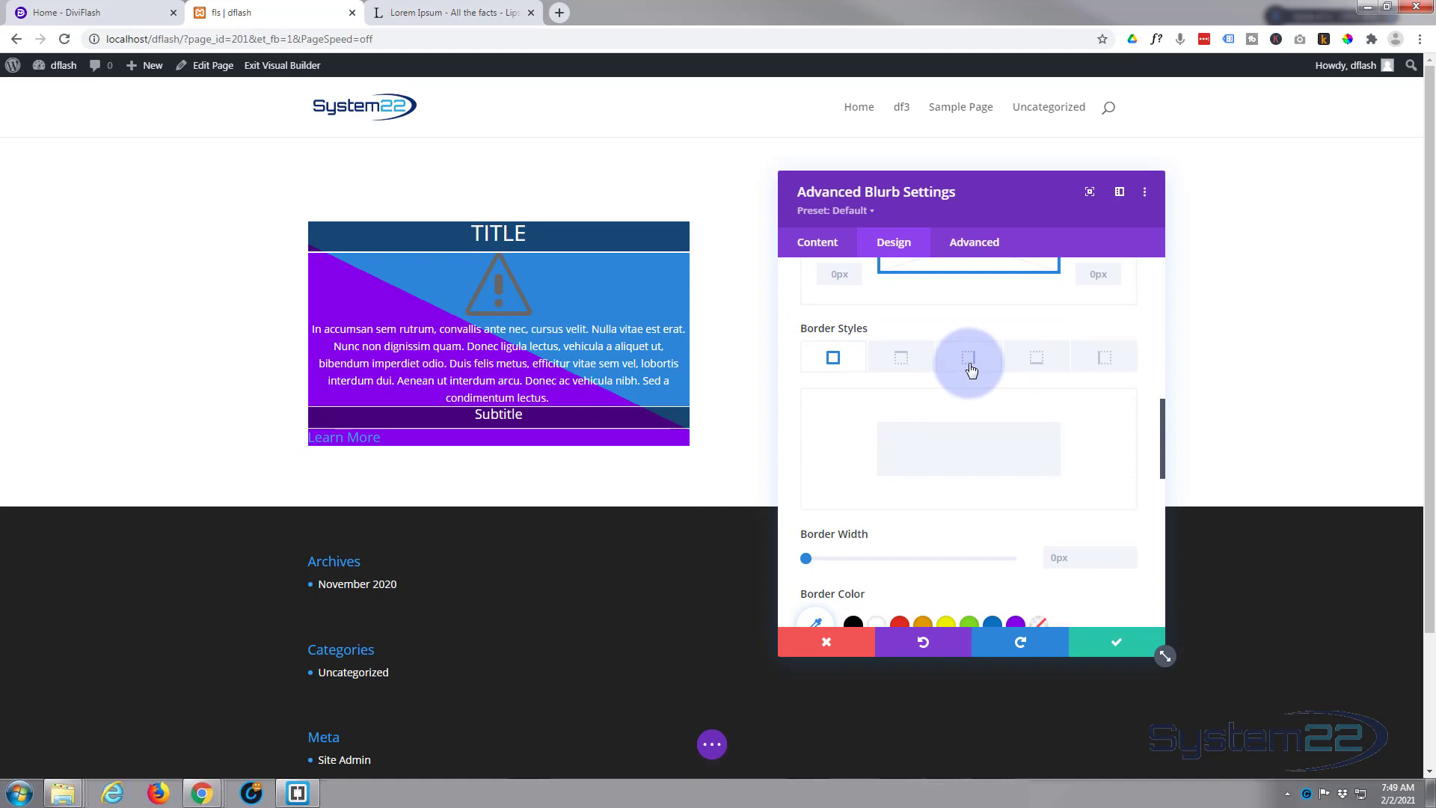
{"action": "scroll", "coordinate": [971, 368], "scroll_direction": "down", "scroll_amount": 3}
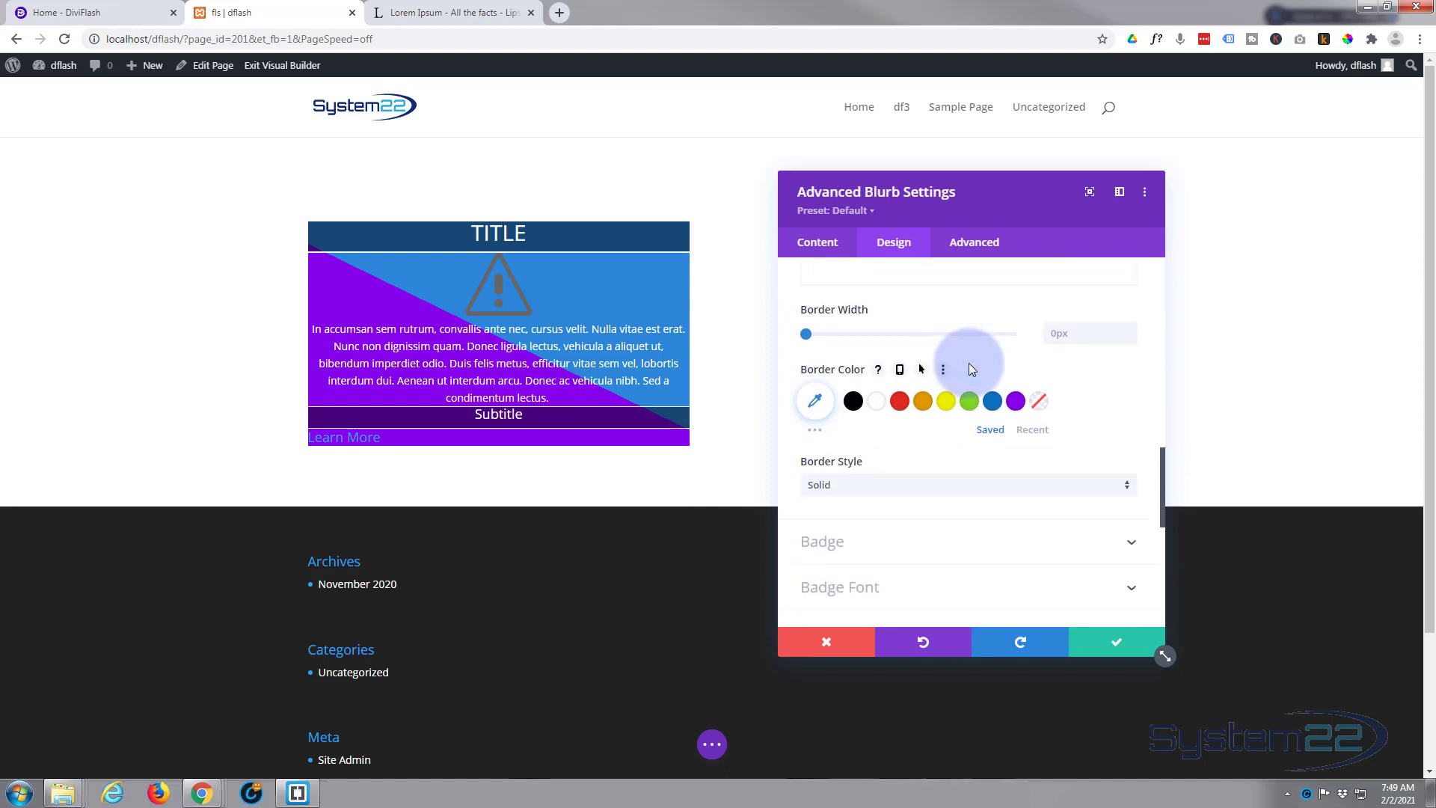
{"action": "scroll", "coordinate": [969, 364], "scroll_direction": "down", "scroll_amount": 2}
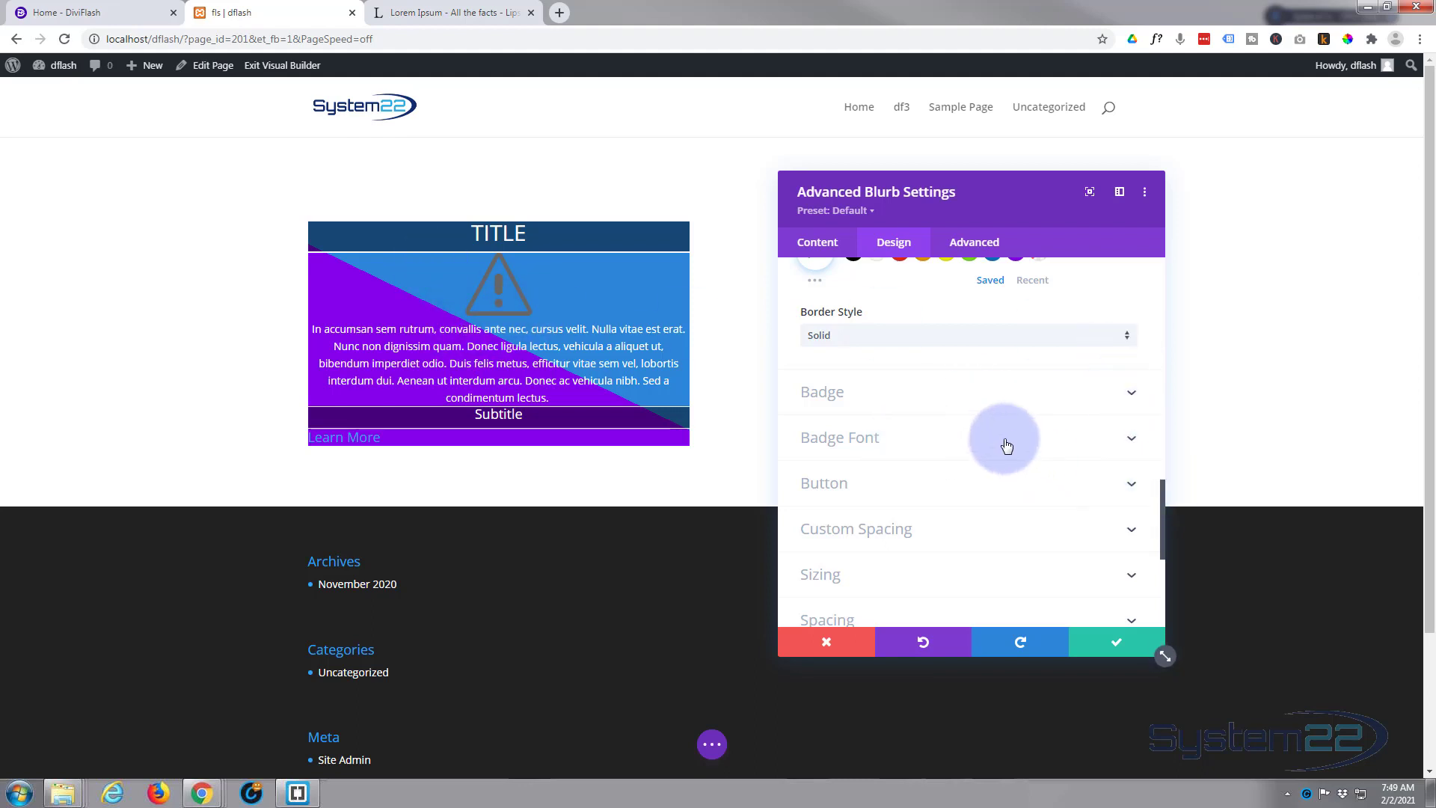
Color the blurb's icon white #ffffff and enlarge it to an icon size of 134px.
{"action": "scroll", "coordinate": [1007, 441], "scroll_direction": "up", "scroll_amount": 10}
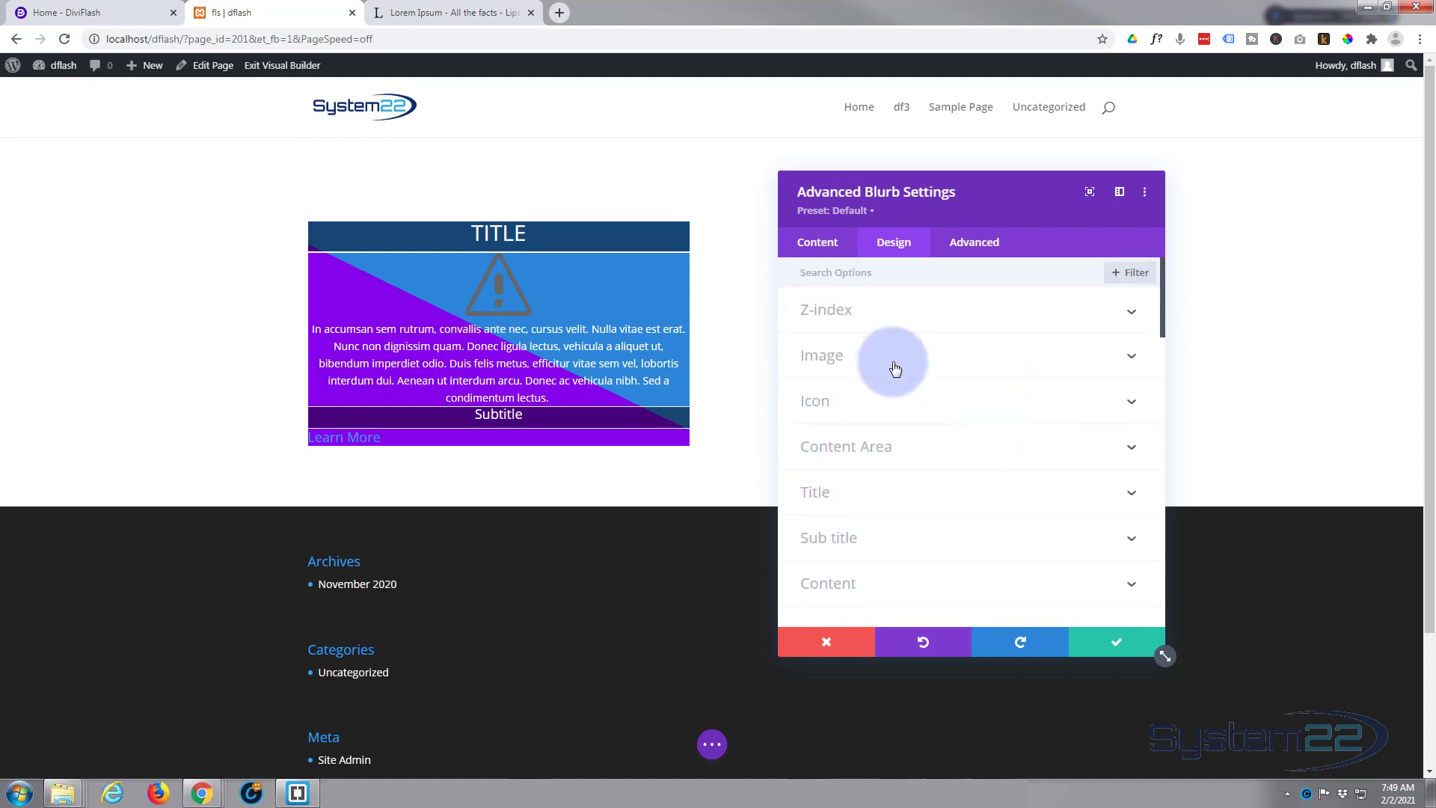
{"action": "left_click", "coordinate": [881, 403]}
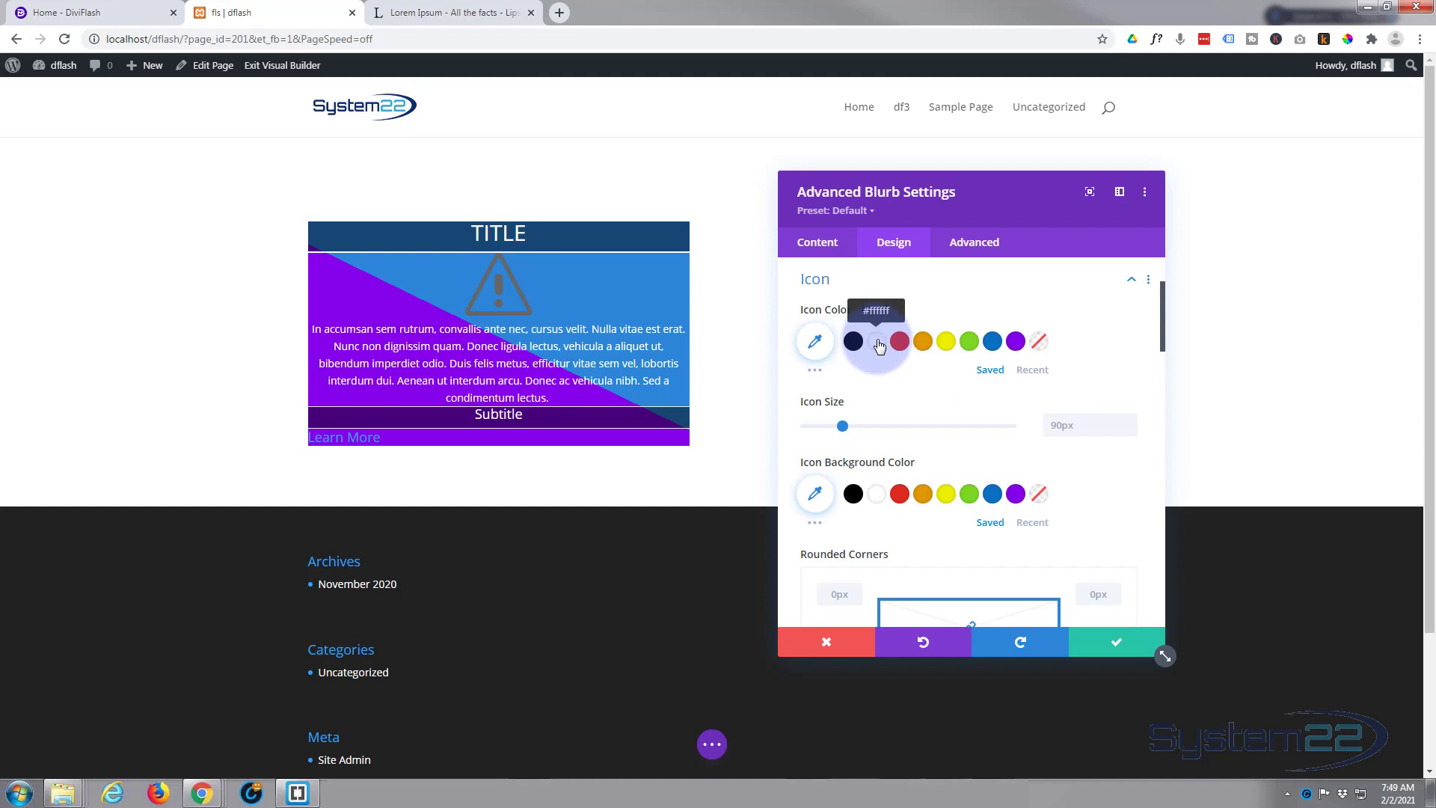
{"action": "left_click", "coordinate": [878, 343]}
{"action": "left_click", "coordinate": [842, 425]}
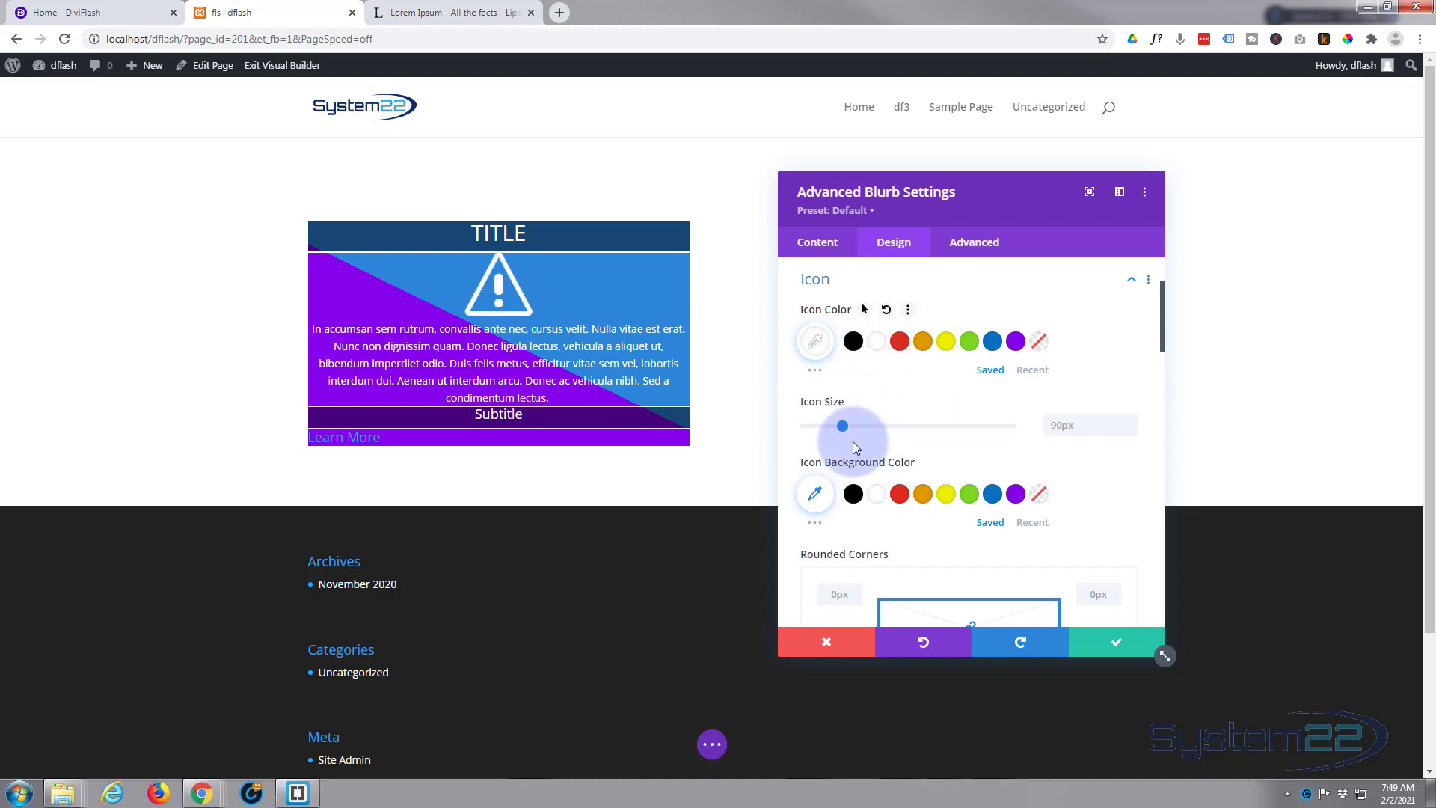
{"action": "left_click_drag", "start_coordinate": [843, 428], "coordinate": [860, 424]}
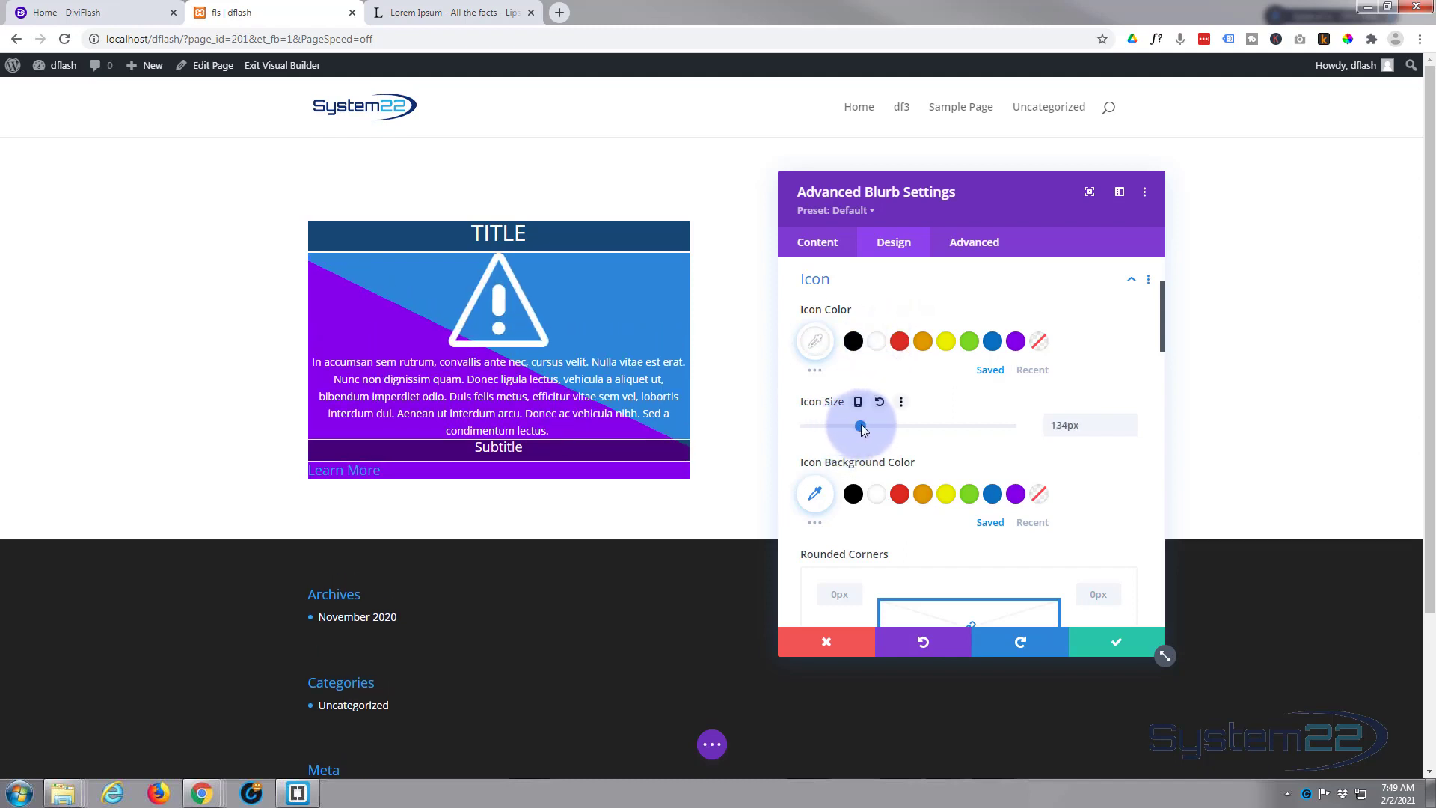
Give the blurb's icon a semi-transparent black background of rgba(0,0,0,0.47).
{"action": "left_click", "coordinate": [853, 495]}
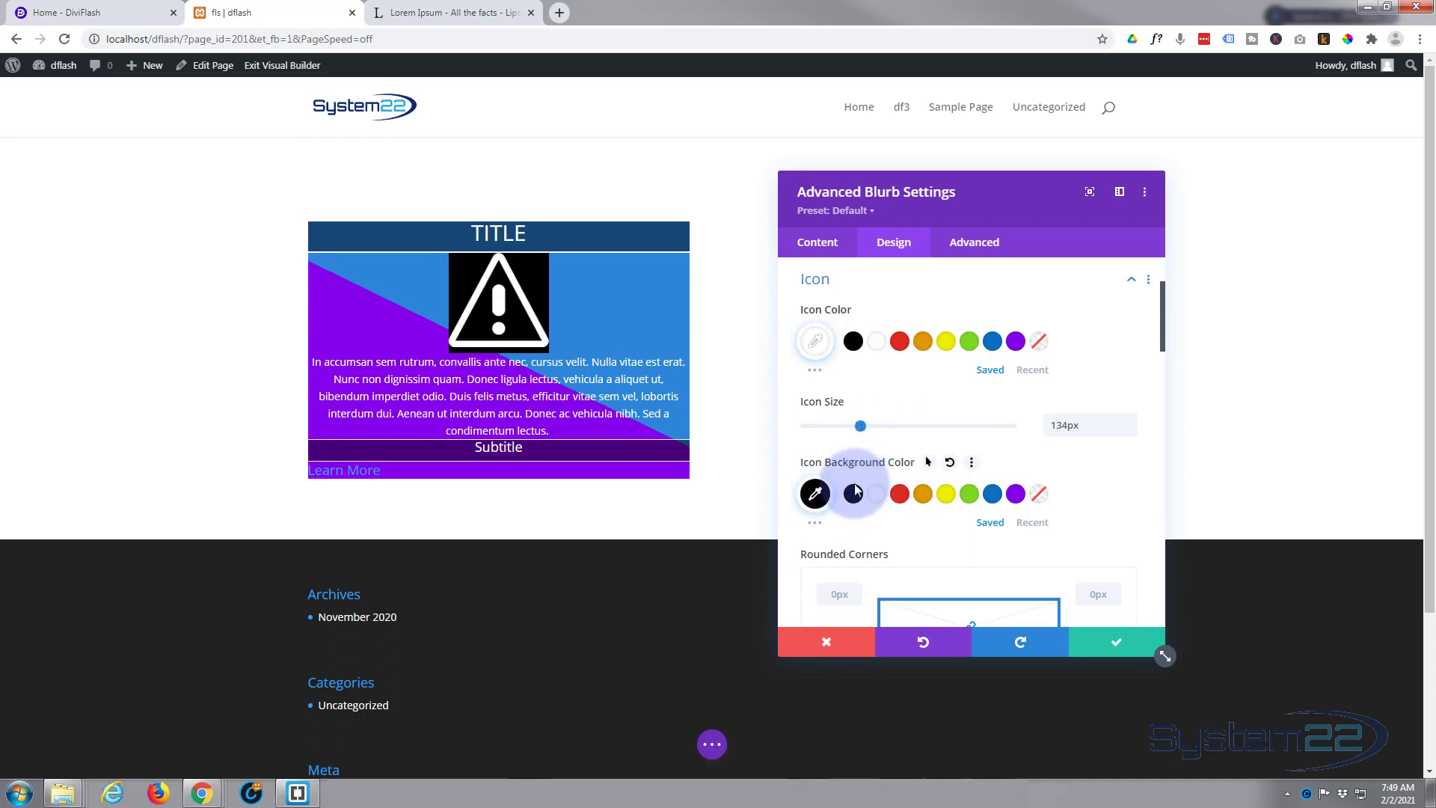
{"action": "left_click", "coordinate": [815, 493]}
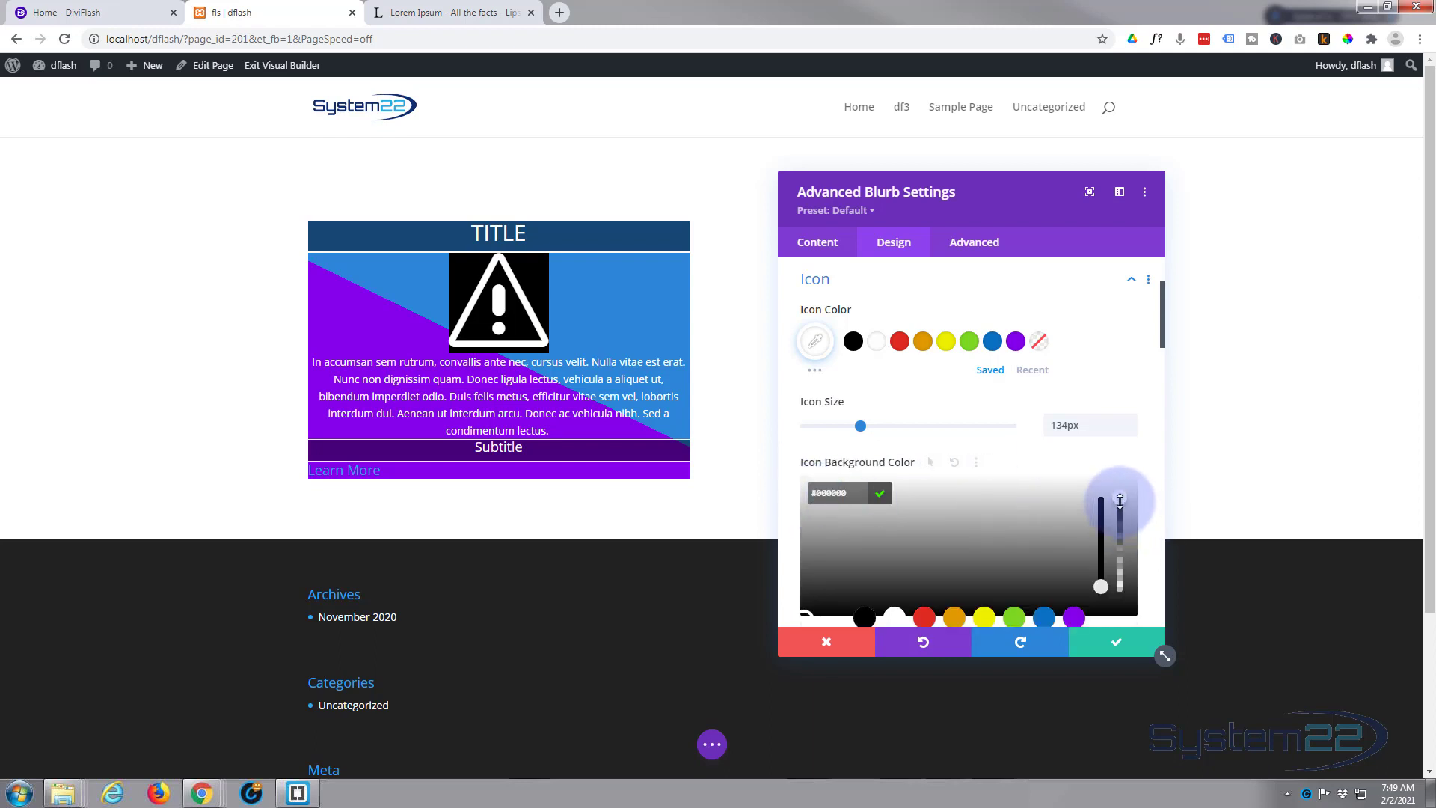
{"action": "left_click_drag", "start_coordinate": [1119, 534], "coordinate": [1122, 558]}
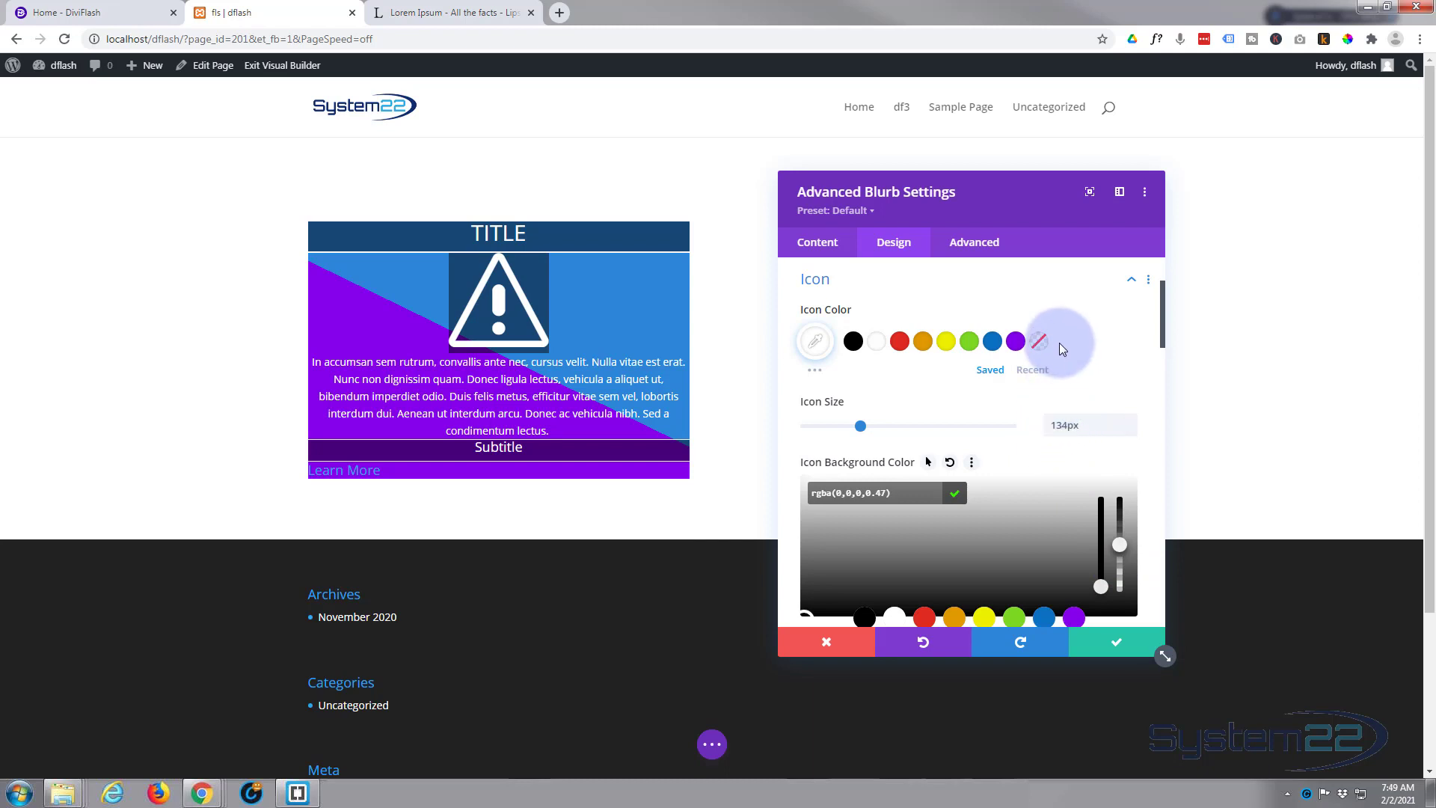
Give the blurb's button a semi-transparent black background color in the button design settings.
{"action": "left_click", "coordinate": [879, 283]}
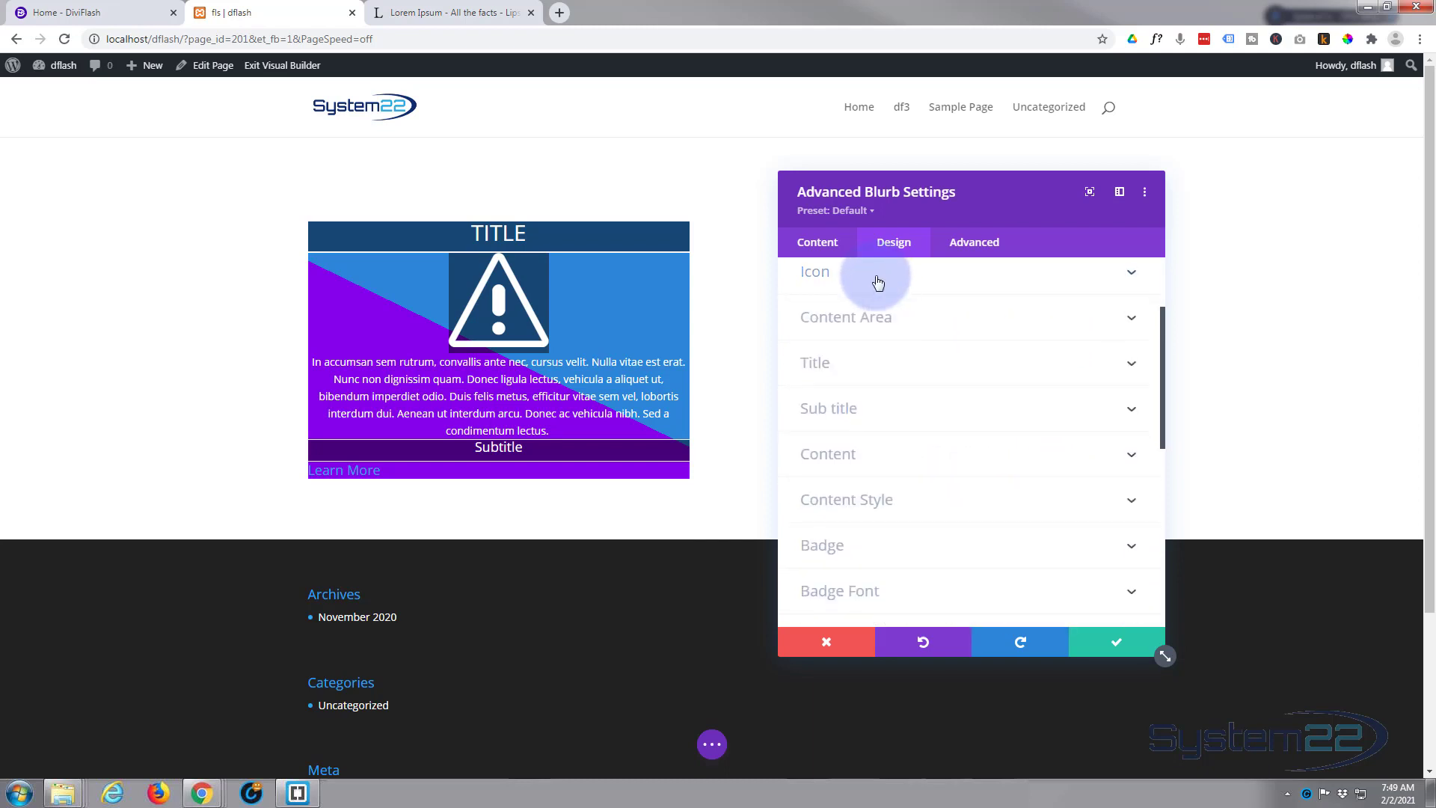
{"action": "scroll", "coordinate": [878, 283], "scroll_direction": "down", "scroll_amount": 2}
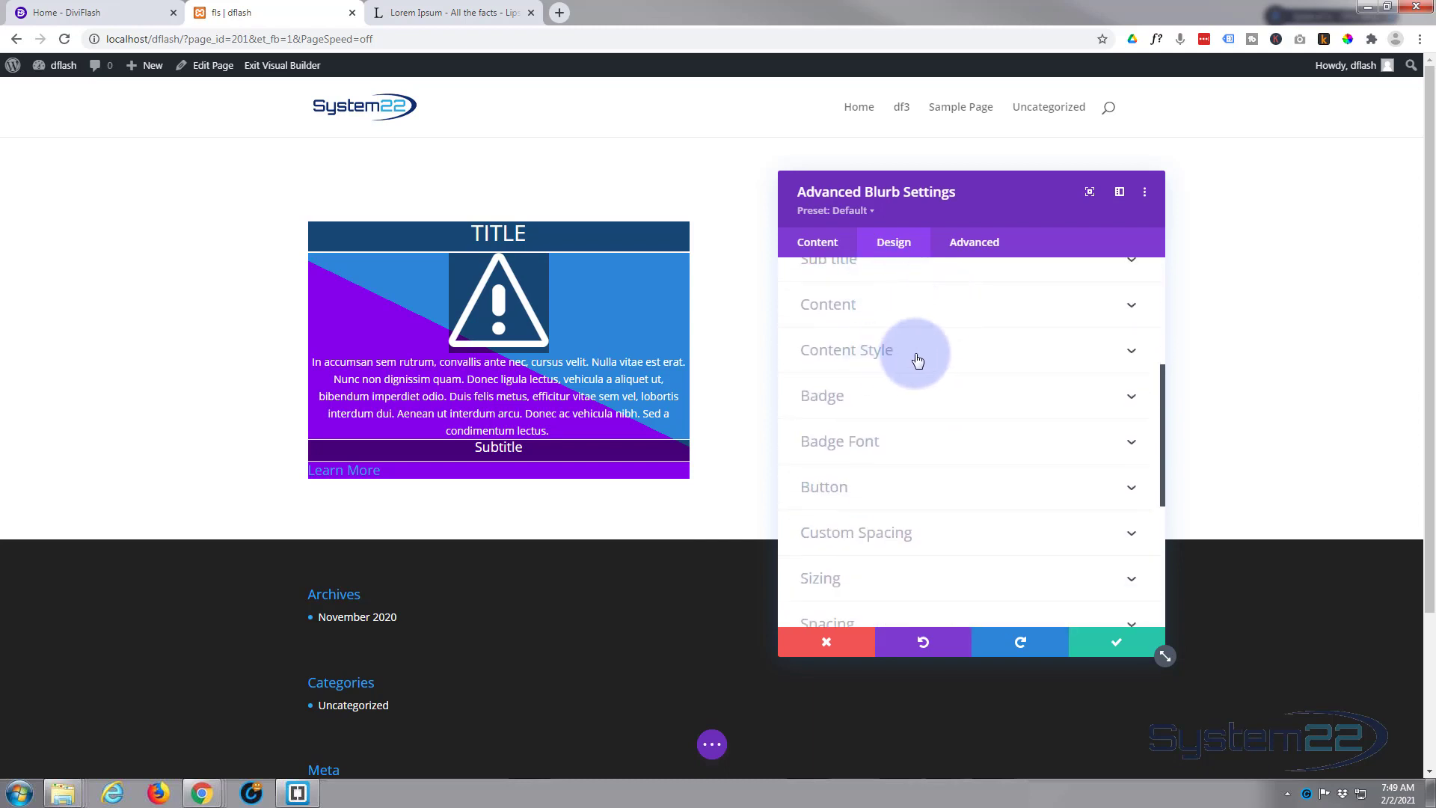
{"action": "left_click", "coordinate": [901, 496]}
{"action": "scroll", "coordinate": [926, 406], "scroll_direction": "down", "scroll_amount": 4}
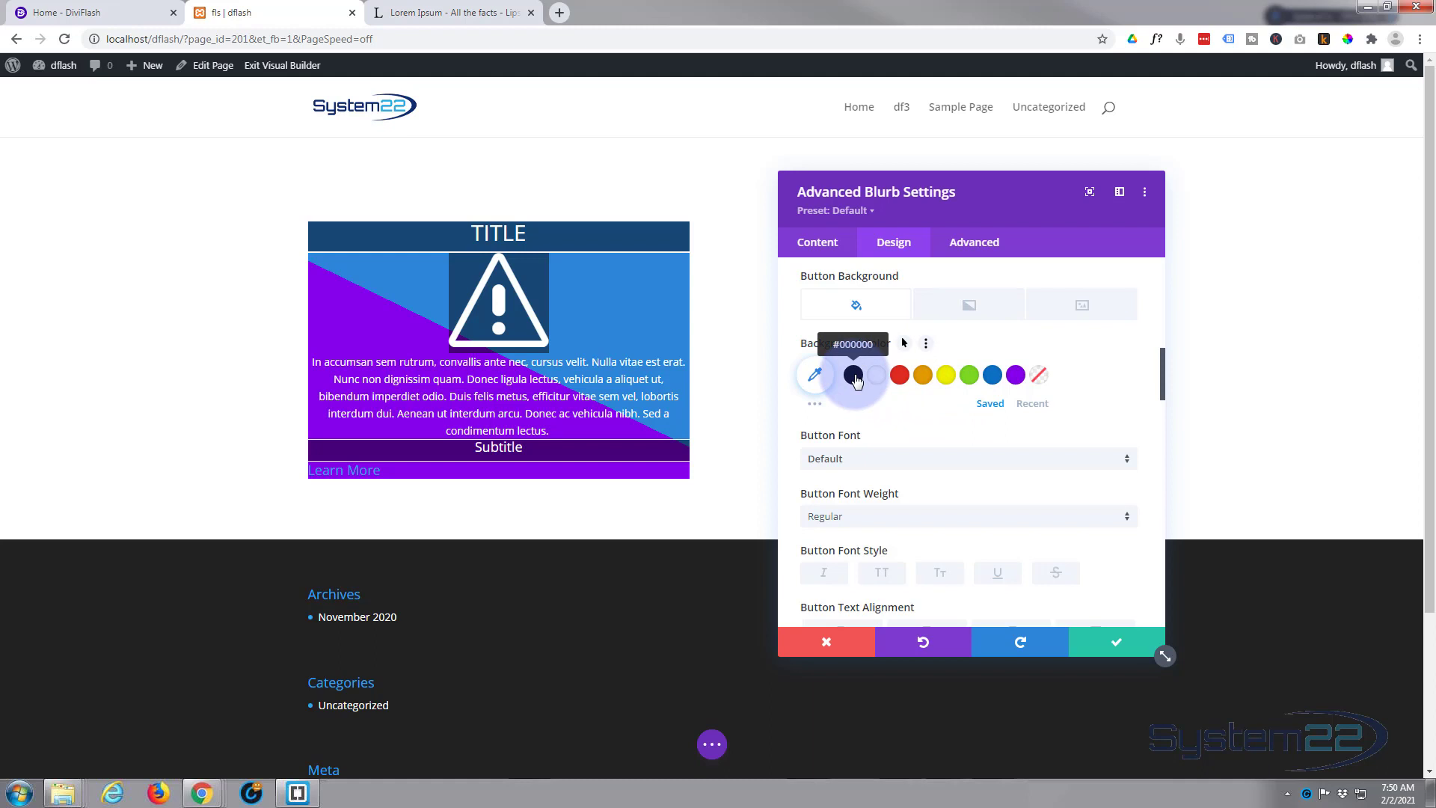
{"action": "left_click", "coordinate": [853, 376]}
{"action": "left_click", "coordinate": [815, 373]}
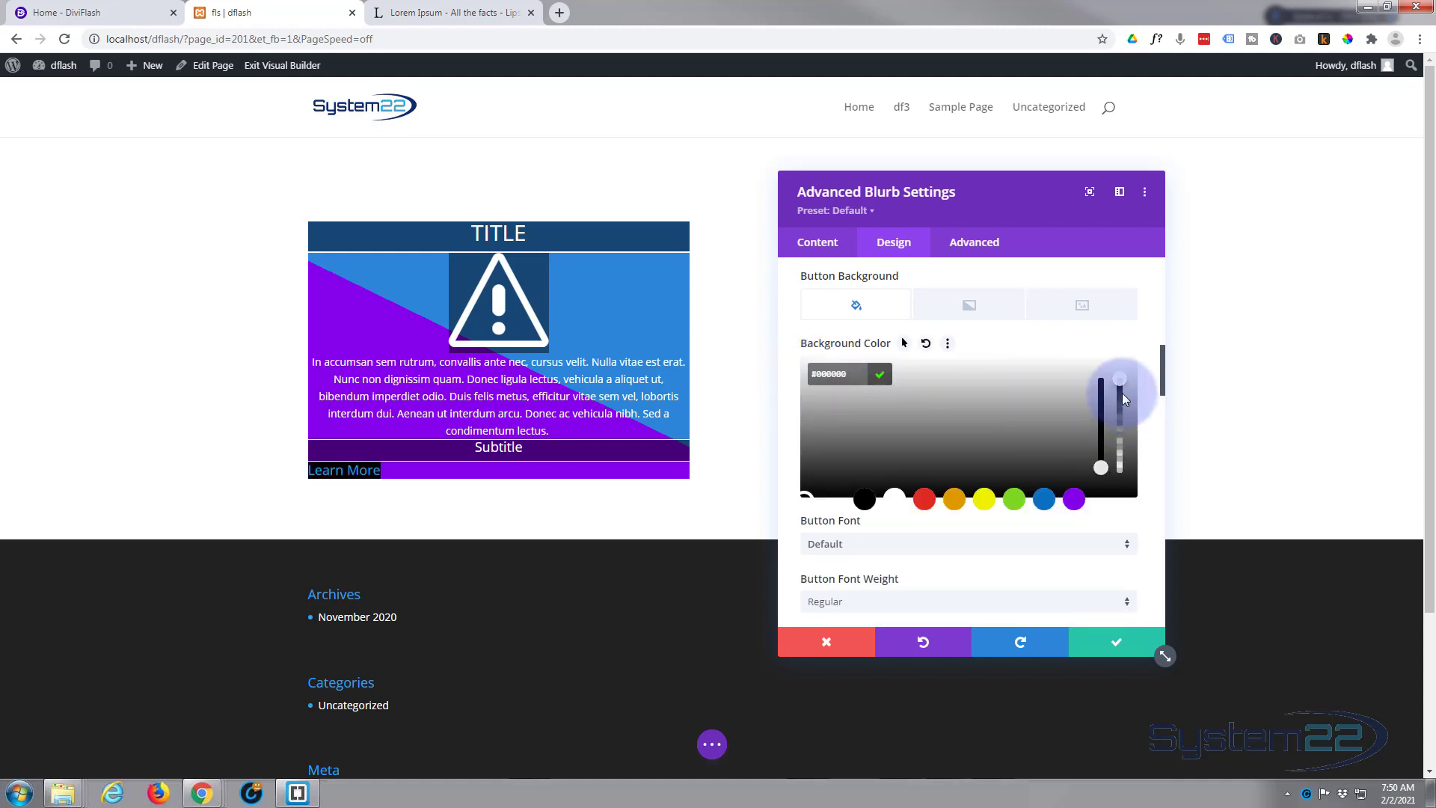
{"action": "left_click_drag", "start_coordinate": [1124, 399], "coordinate": [1119, 447]}
Enable hover styling for the button's background color and set the hover color to blue #0c71c3.
{"action": "left_click", "coordinate": [903, 344]}
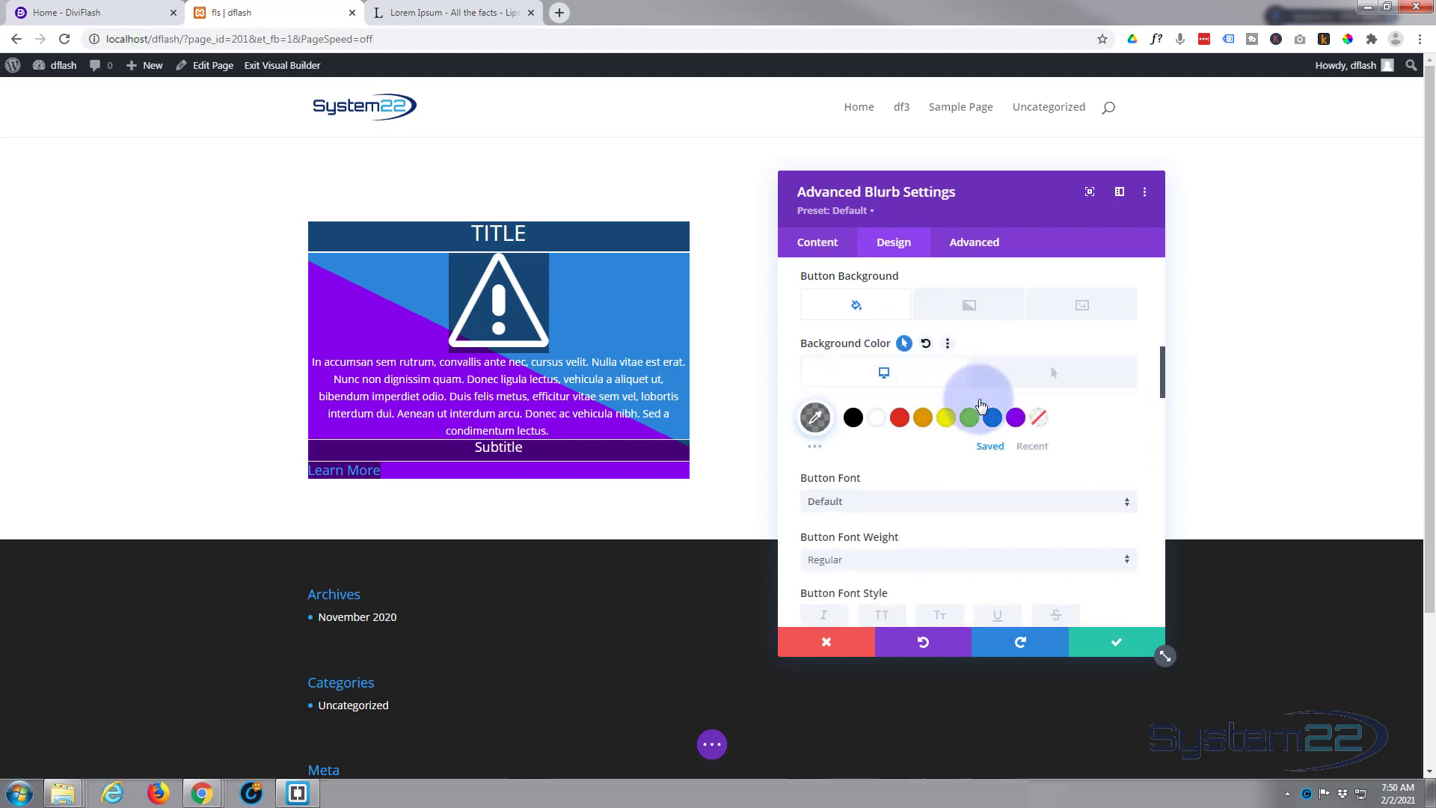
{"action": "left_click", "coordinate": [992, 420]}
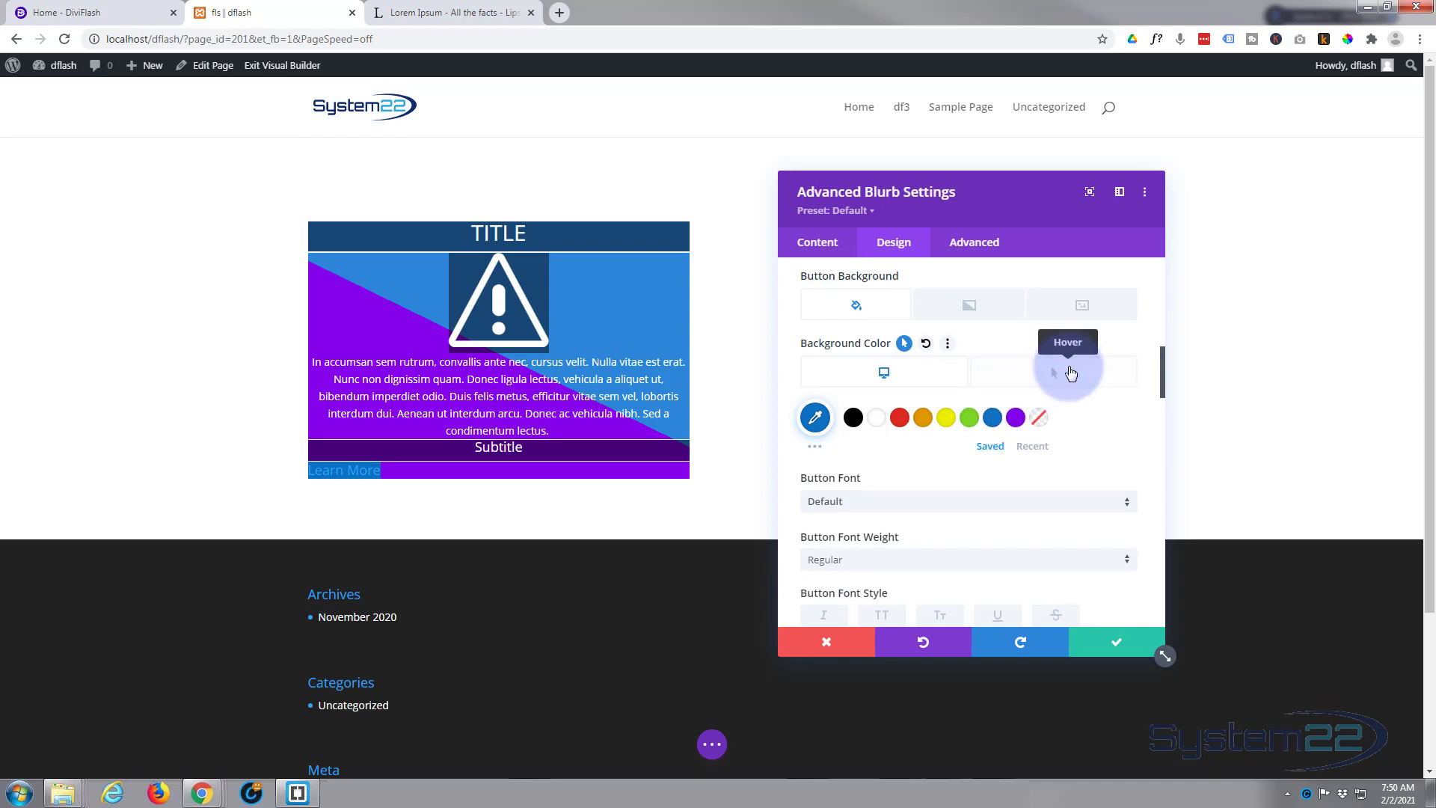
{"action": "left_click", "coordinate": [1070, 372]}
{"action": "left_click", "coordinate": [995, 420]}
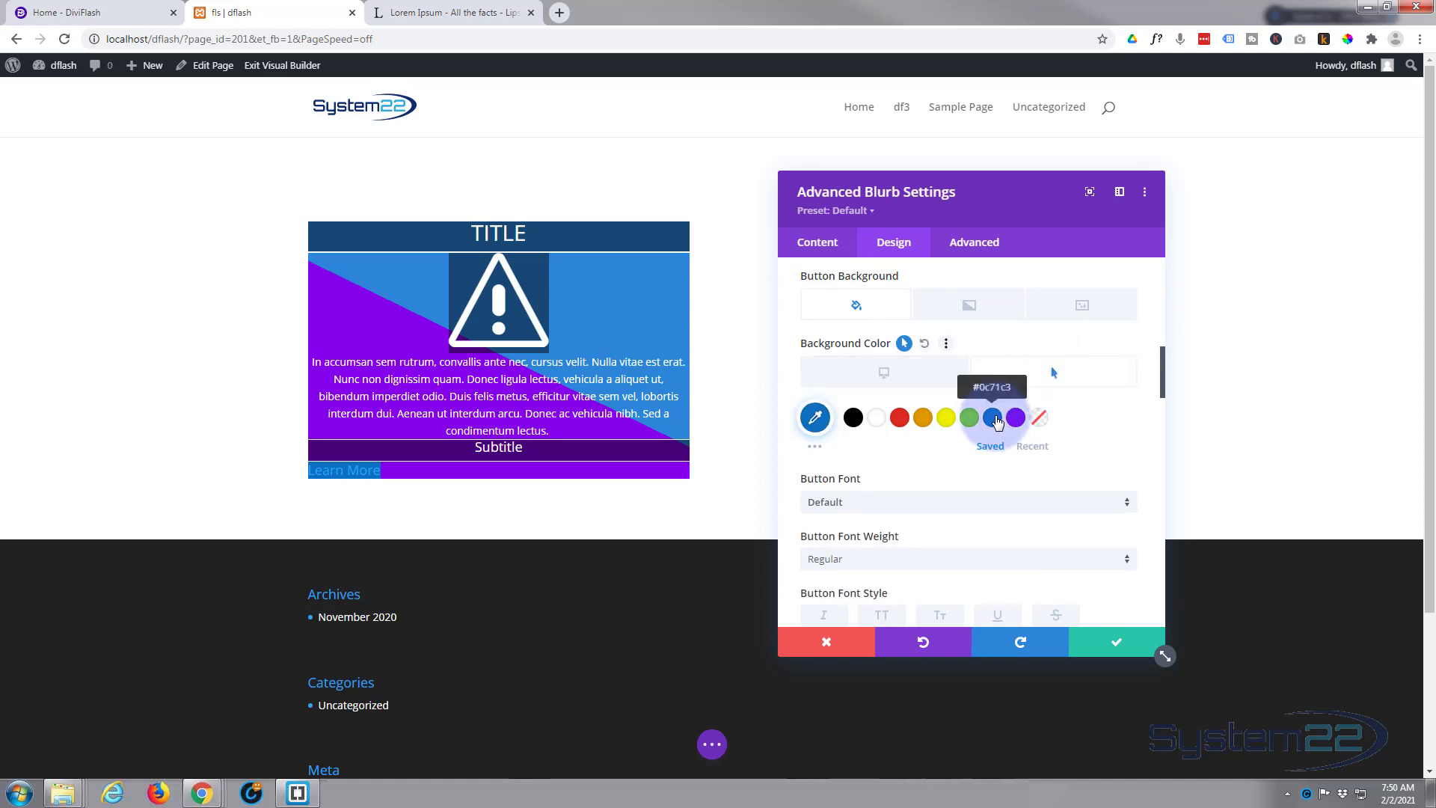
Set the button's normal, non-hover background color to semi-transparent black rgba(0,0,0,0.55).
{"action": "left_click", "coordinate": [900, 374]}
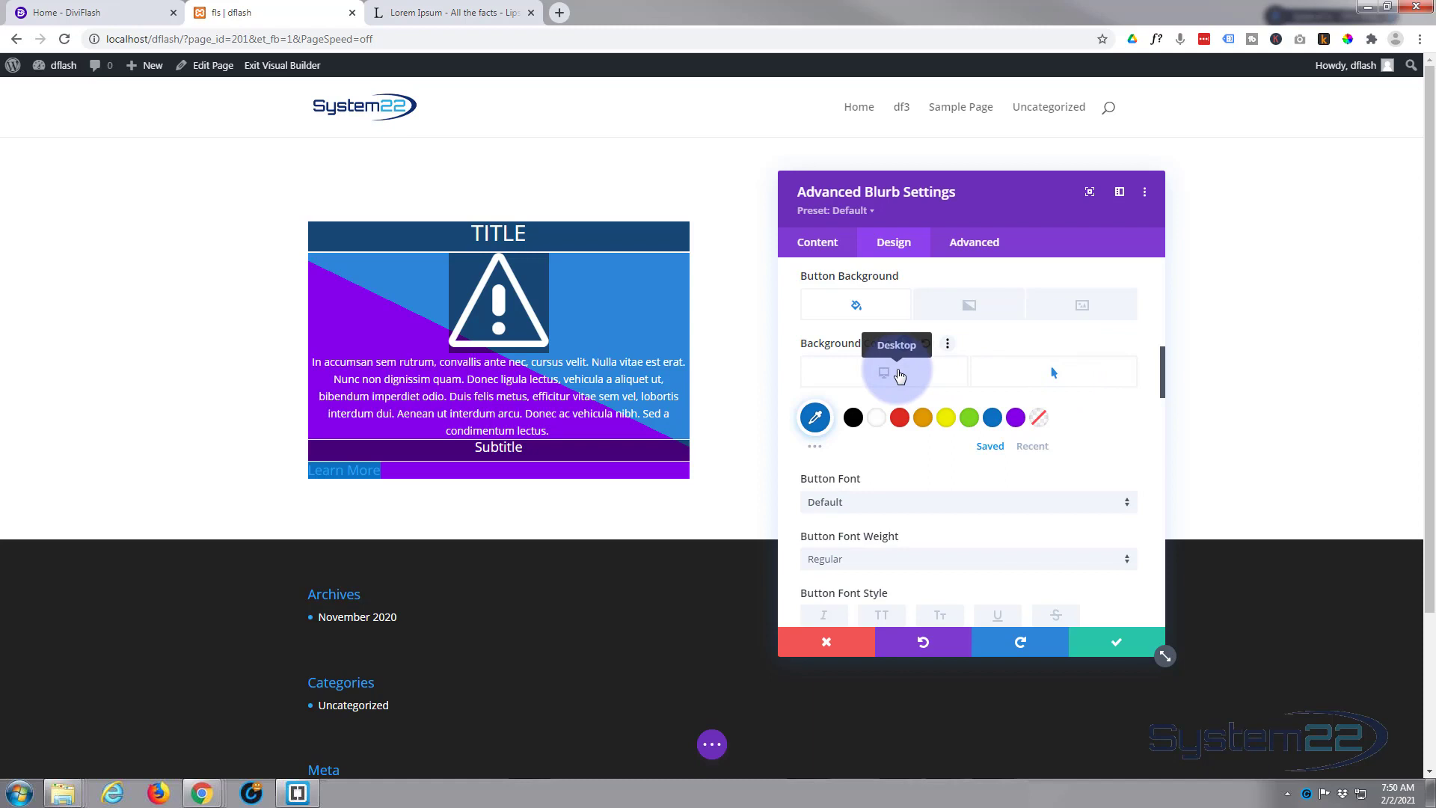
{"action": "left_click", "coordinate": [853, 417]}
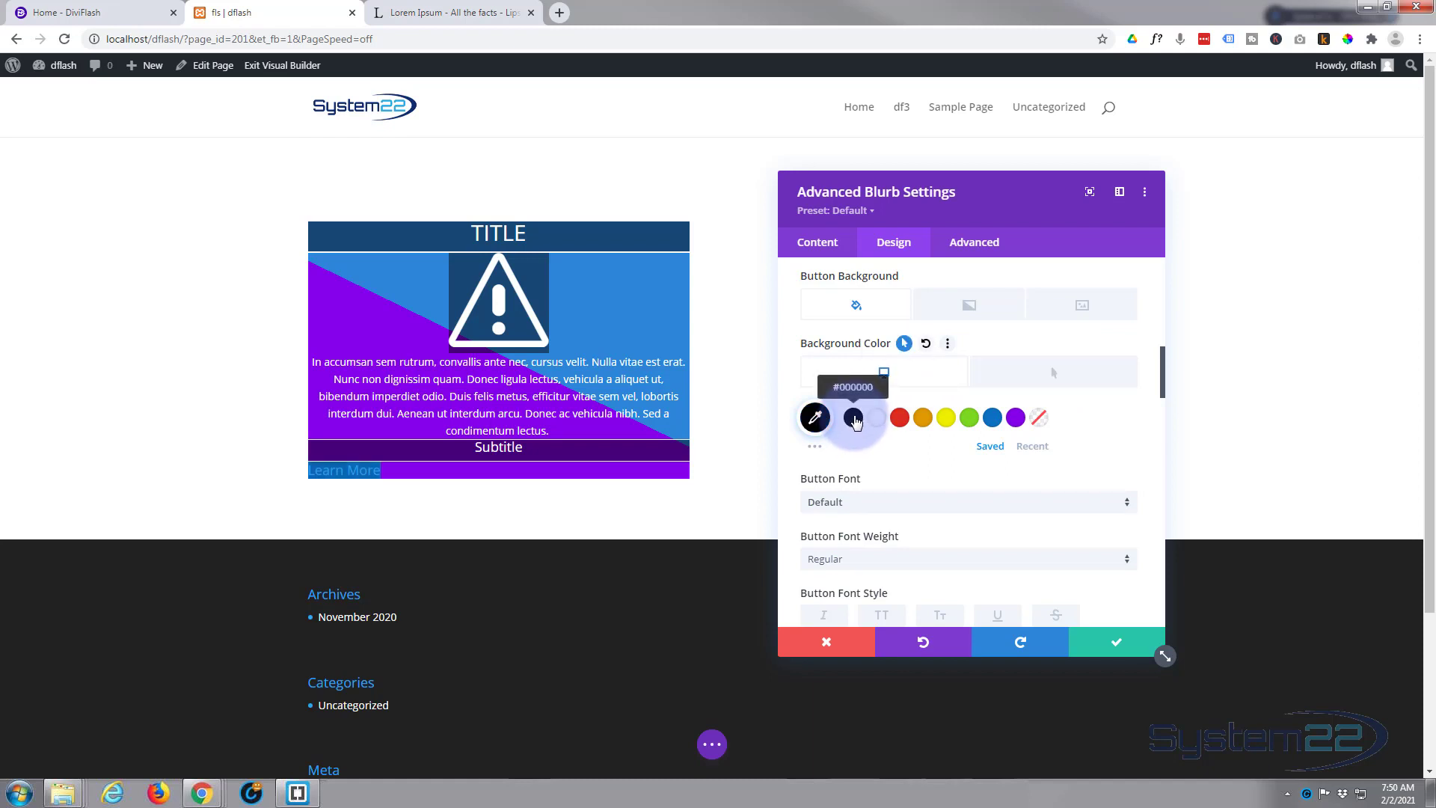
{"action": "left_click", "coordinate": [815, 417]}
{"action": "left_click", "coordinate": [1120, 430]}
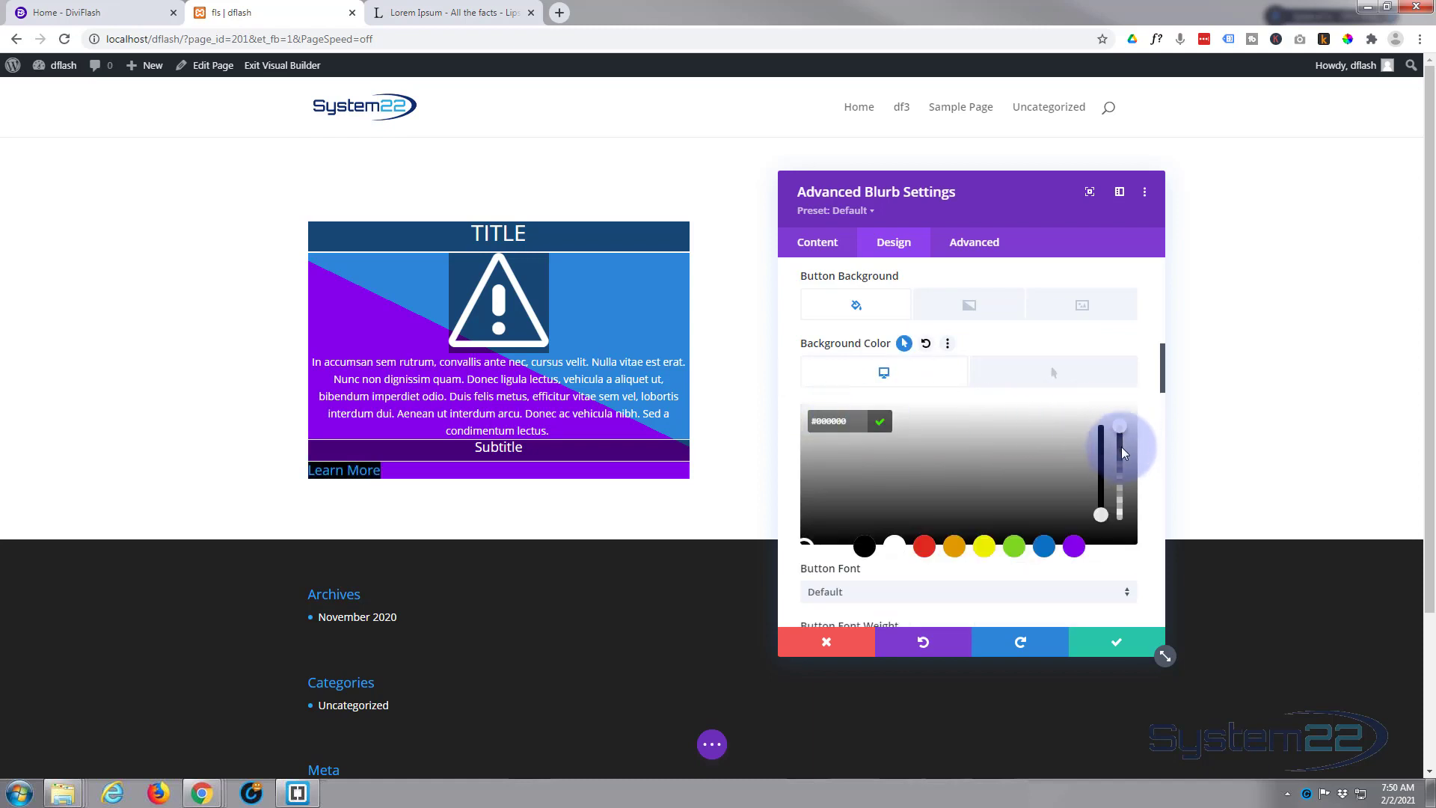
{"action": "left_click_drag", "start_coordinate": [1121, 453], "coordinate": [1122, 484]}
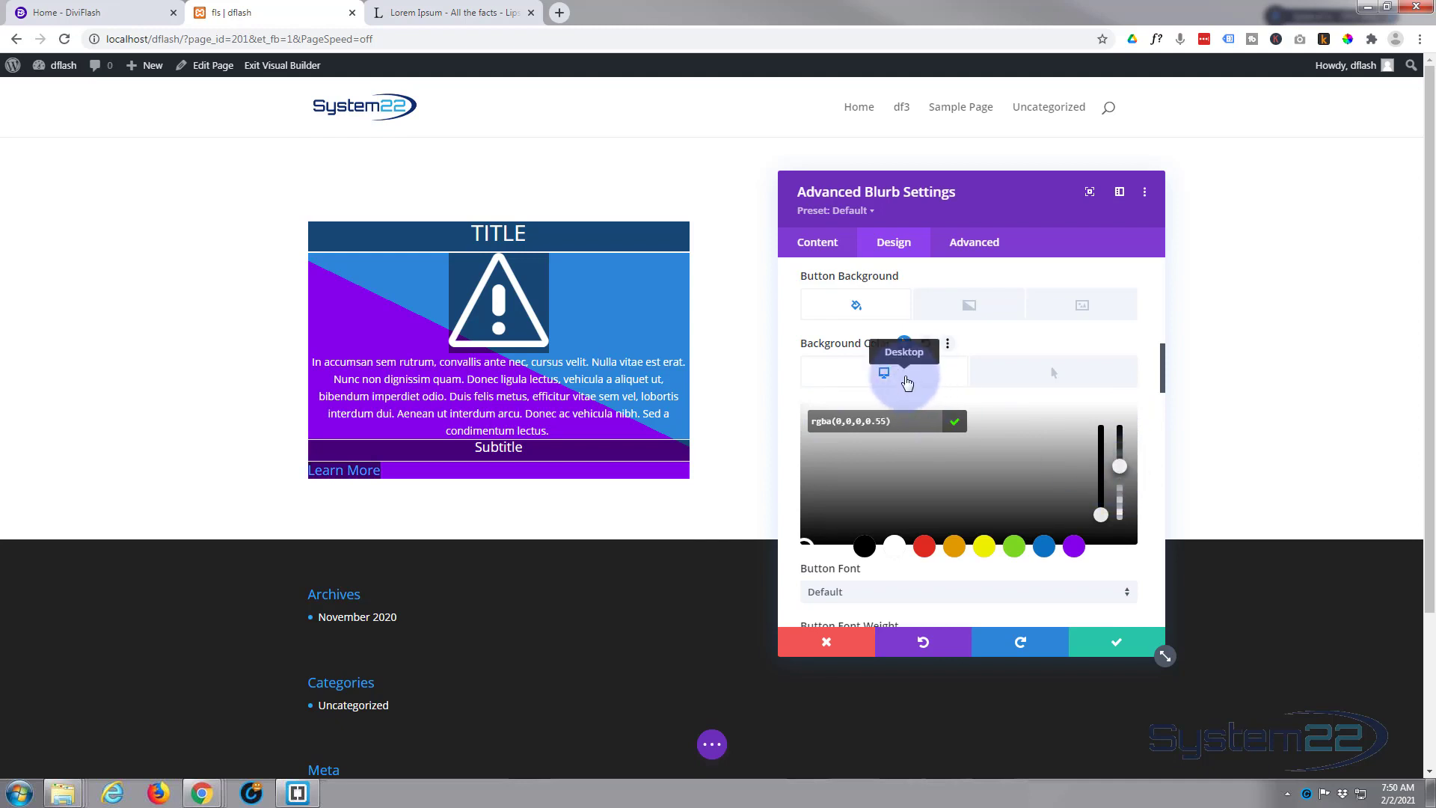
{"action": "left_click", "coordinate": [905, 381]}
{"action": "left_click", "coordinate": [1053, 374]}
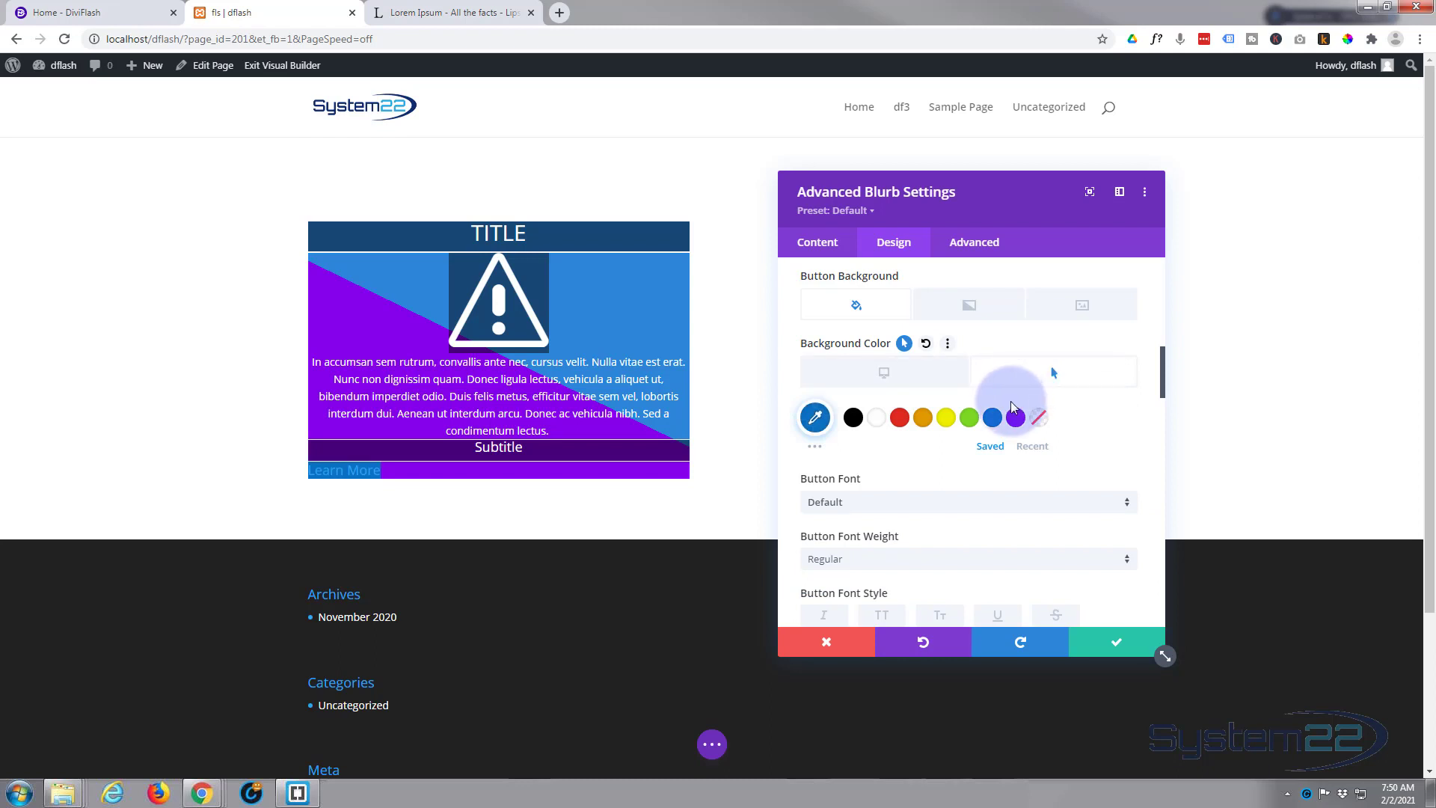
Center the blurb's button and set its button text color to white #ffffff.
{"action": "scroll", "coordinate": [972, 426], "scroll_direction": "up", "scroll_amount": 1}
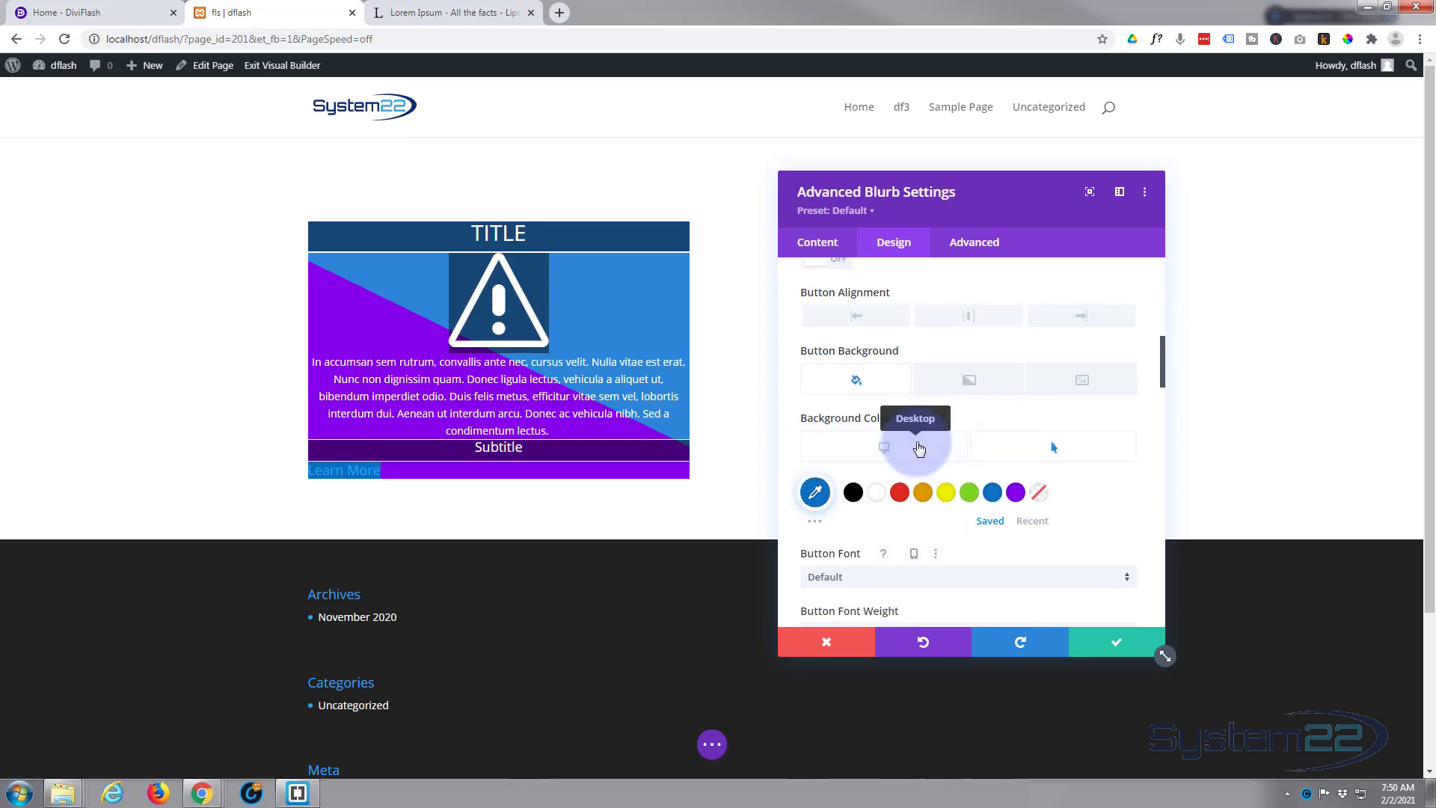
{"action": "left_click", "coordinate": [972, 323]}
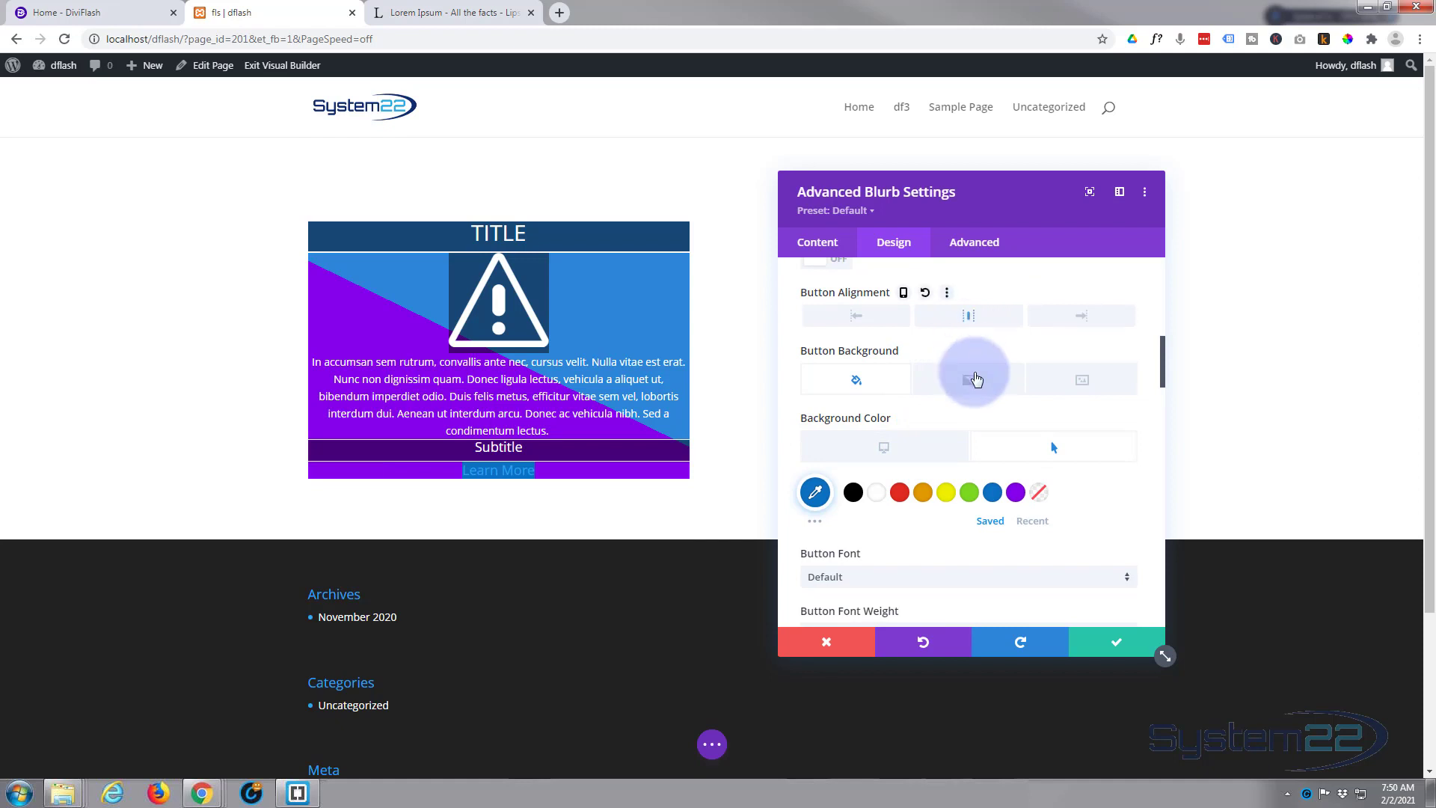
{"action": "scroll", "coordinate": [973, 366], "scroll_direction": "down", "scroll_amount": 2}
{"action": "scroll", "coordinate": [977, 371], "scroll_direction": "down", "scroll_amount": 2}
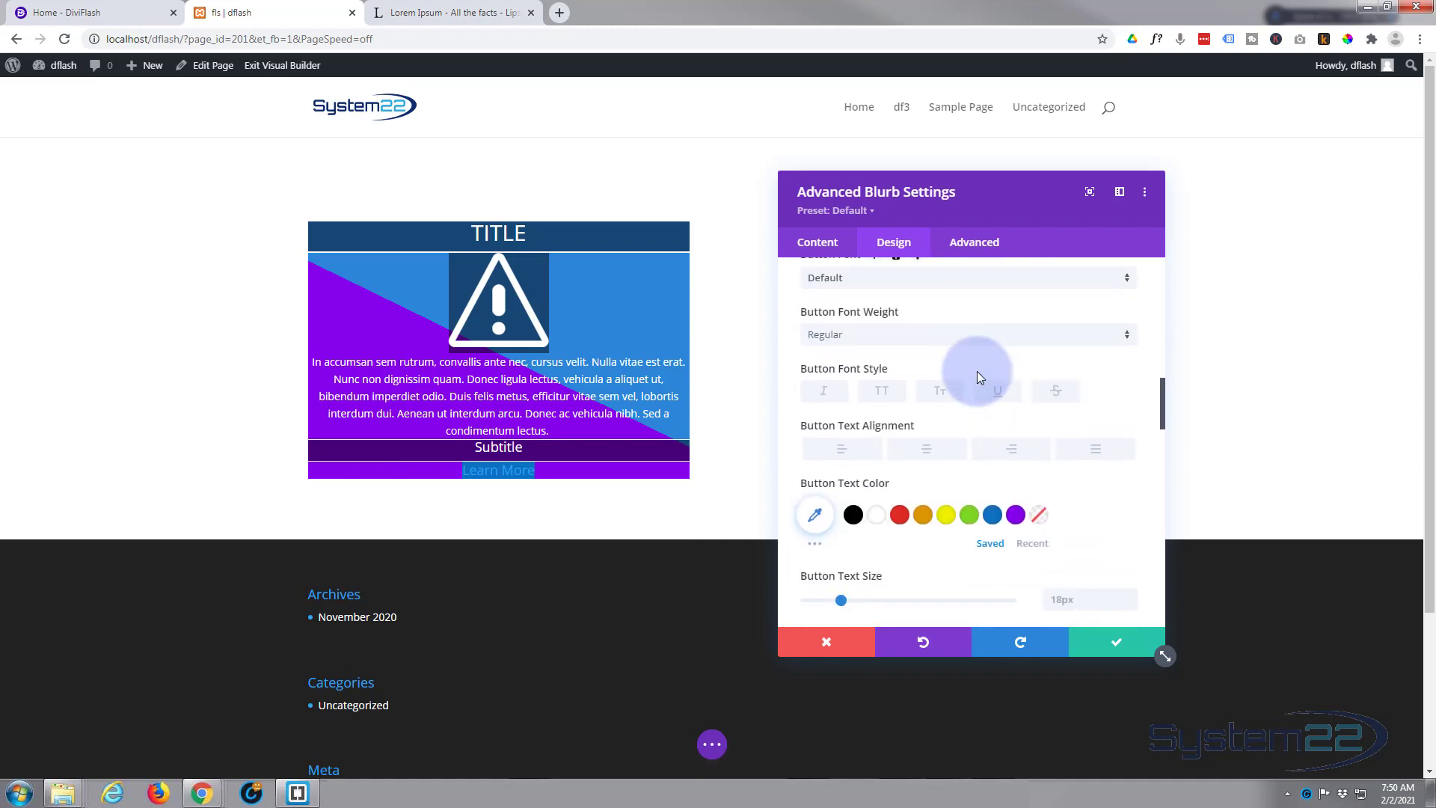
{"action": "left_click", "coordinate": [877, 514]}
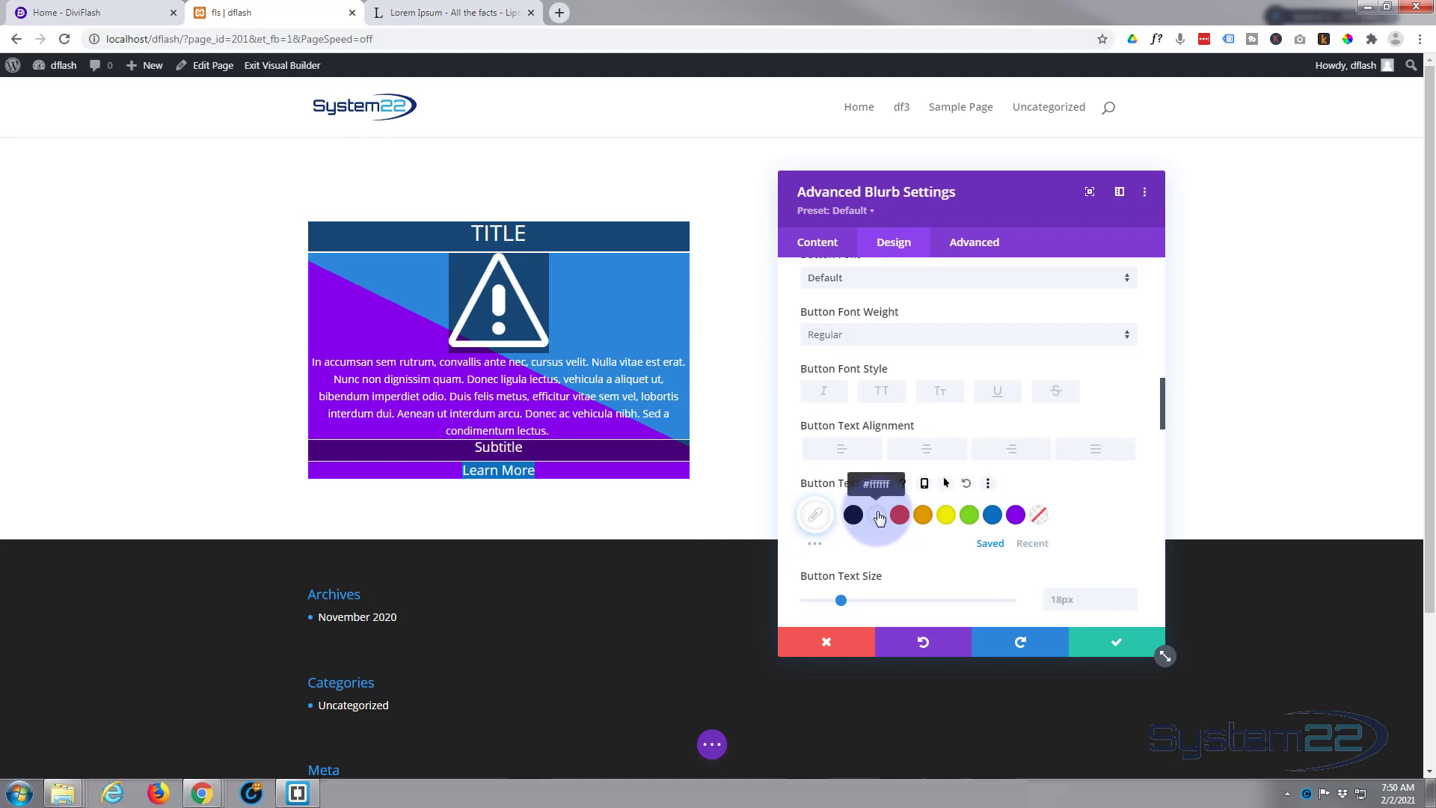
Review the button's normal background state and its remaining text, rounded corner, border and box shadow options.
{"action": "scroll", "coordinate": [931, 446], "scroll_direction": "up", "scroll_amount": 2}
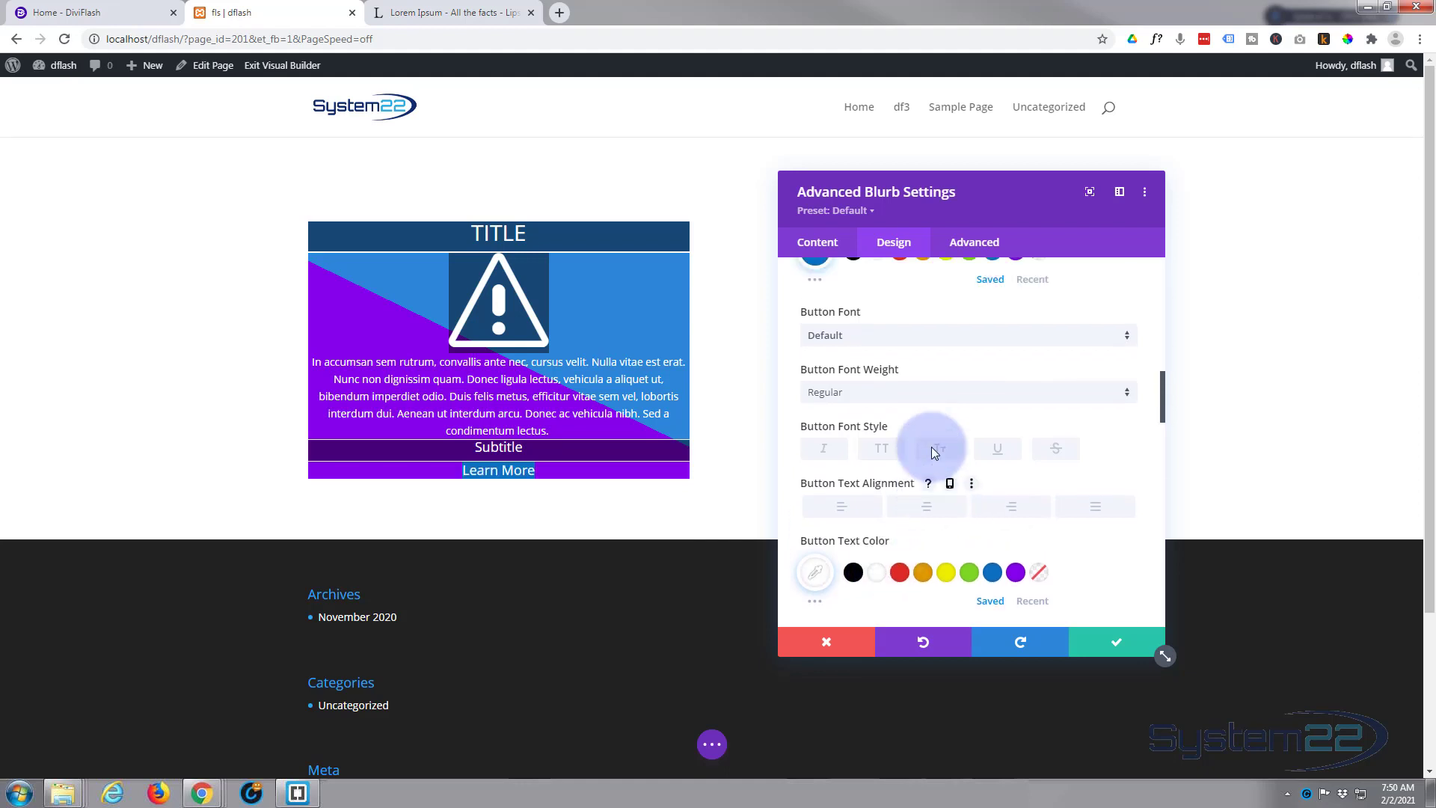
{"action": "scroll", "coordinate": [931, 446], "scroll_direction": "up", "scroll_amount": 1}
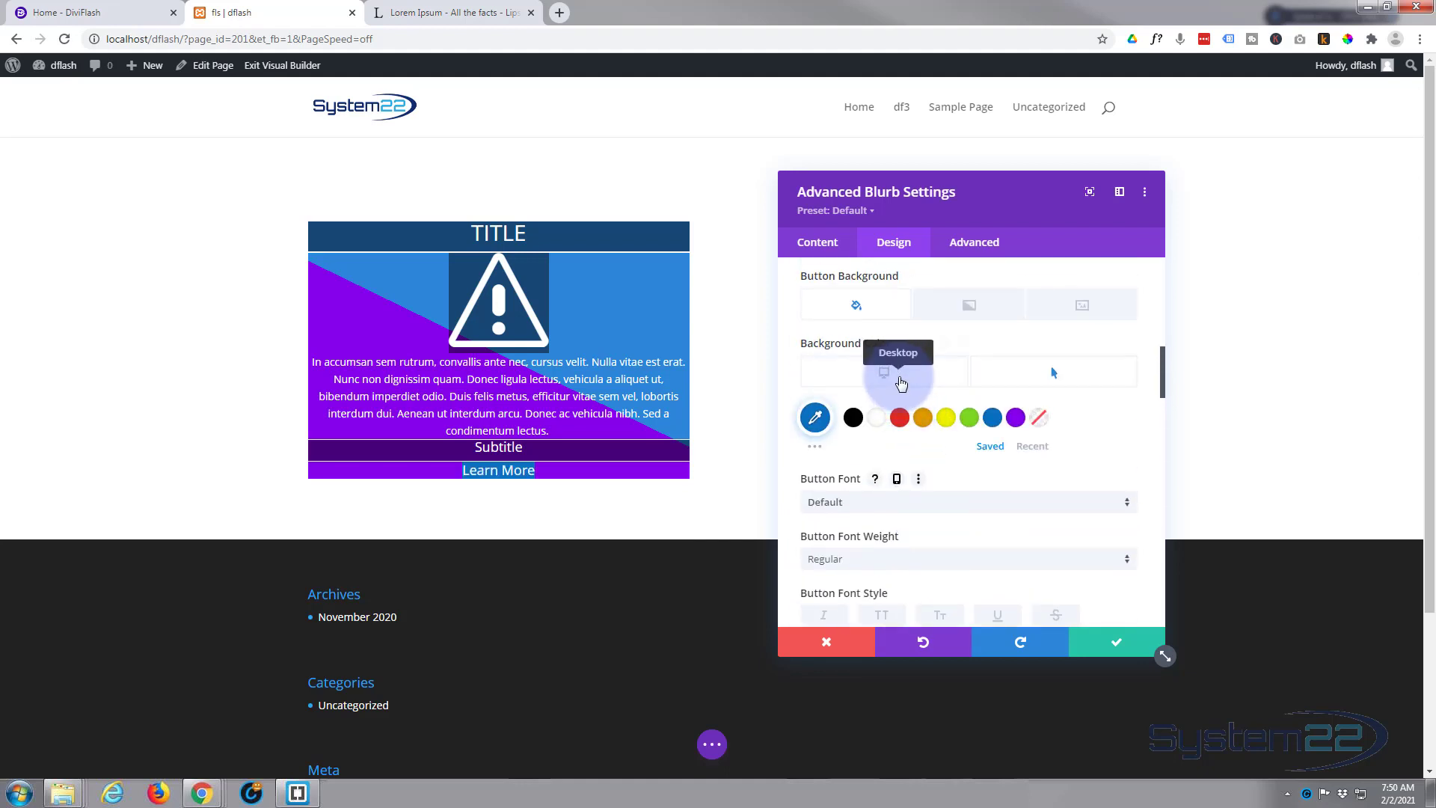
{"action": "left_click", "coordinate": [901, 381]}
{"action": "scroll", "coordinate": [939, 432], "scroll_direction": "down", "scroll_amount": 4}
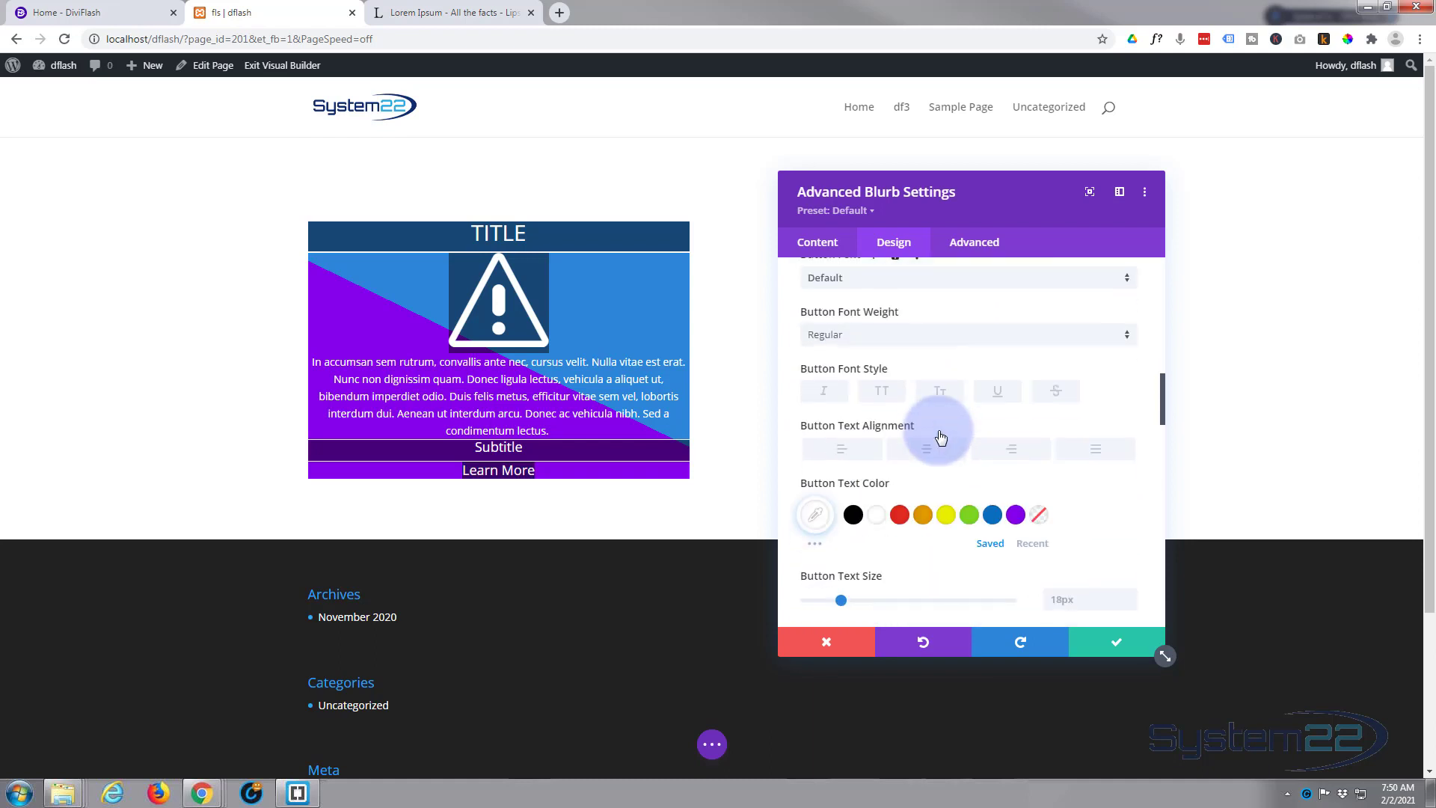
{"action": "scroll", "coordinate": [940, 436], "scroll_direction": "down", "scroll_amount": 3}
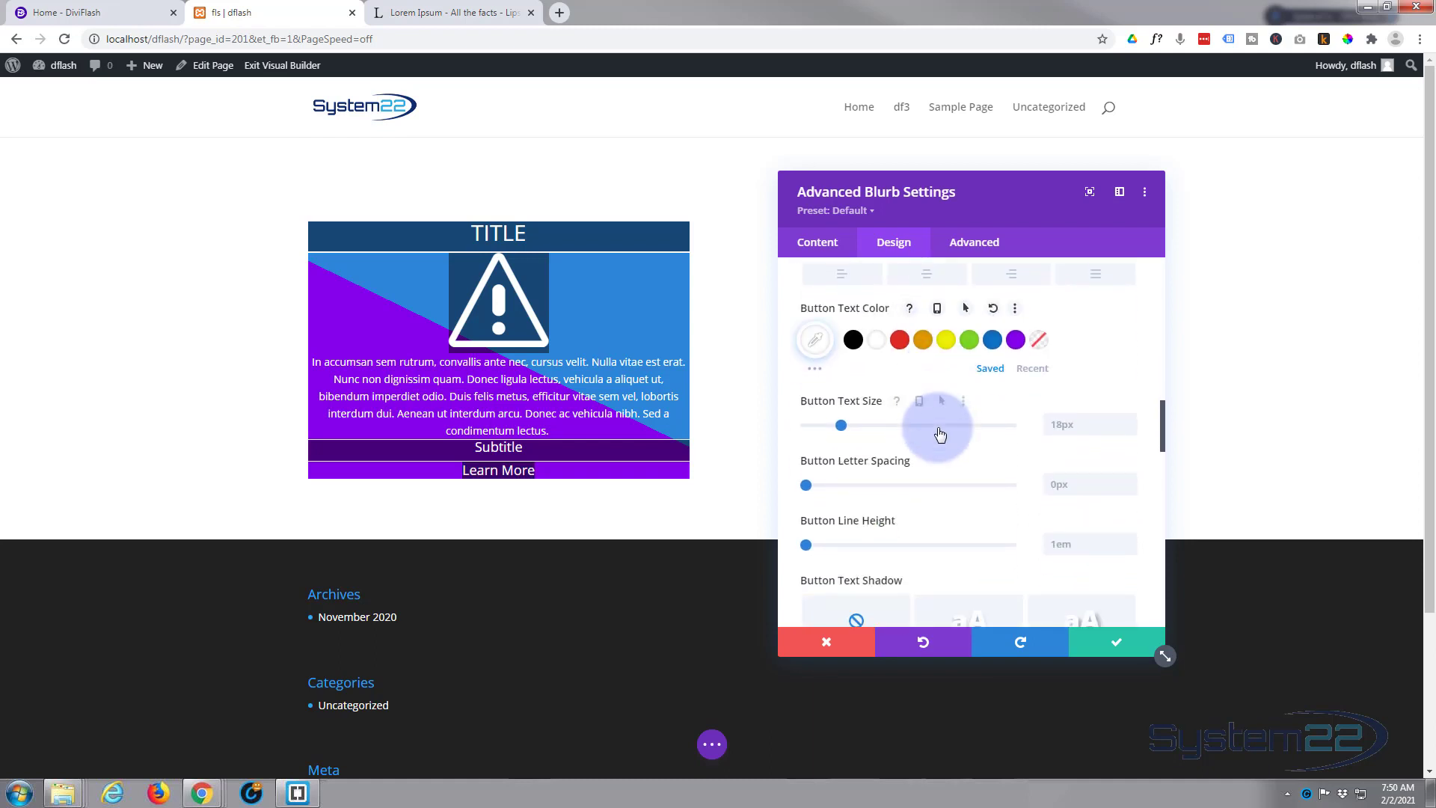
{"action": "scroll", "coordinate": [940, 434], "scroll_direction": "down", "scroll_amount": 5}
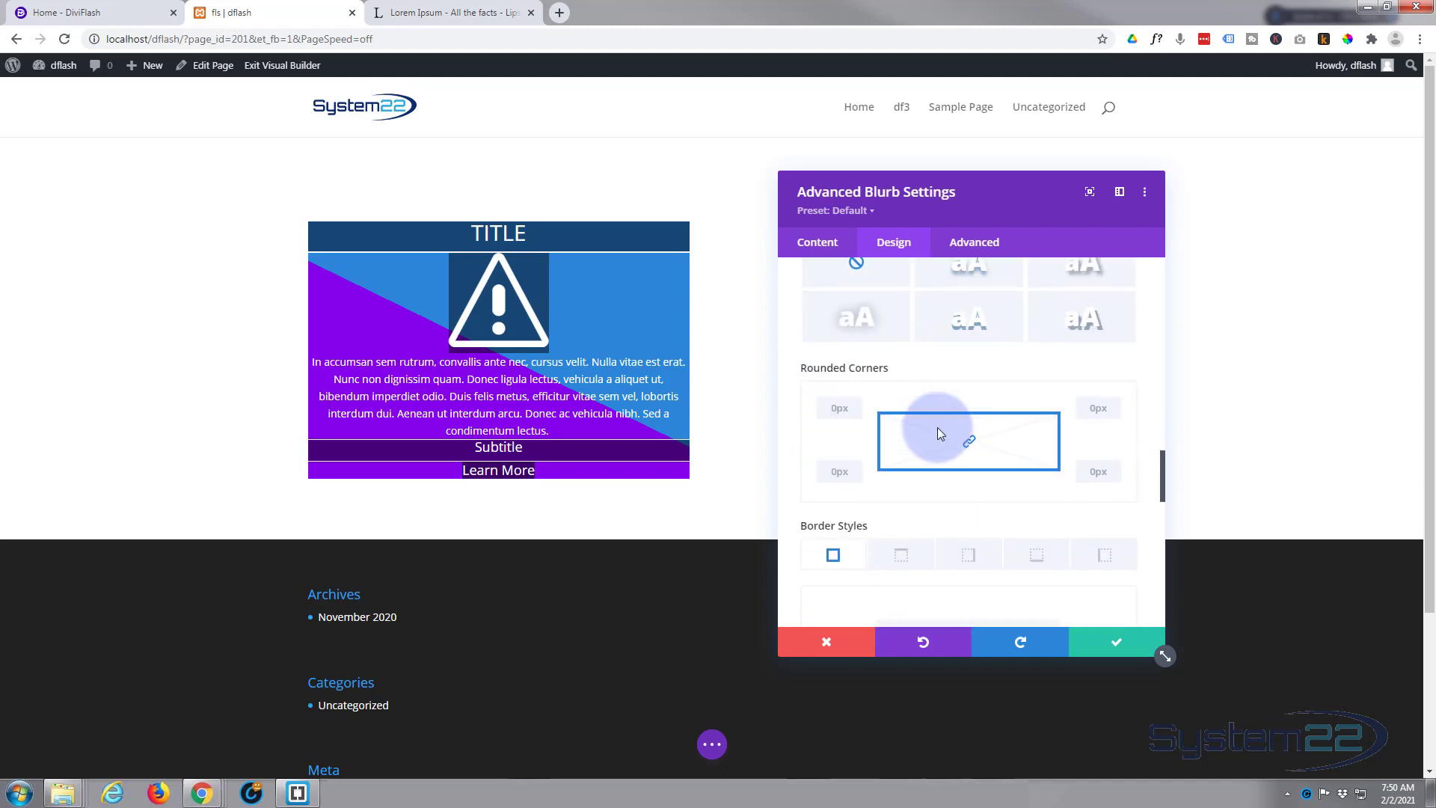
{"action": "scroll", "coordinate": [939, 433], "scroll_direction": "down", "scroll_amount": 6}
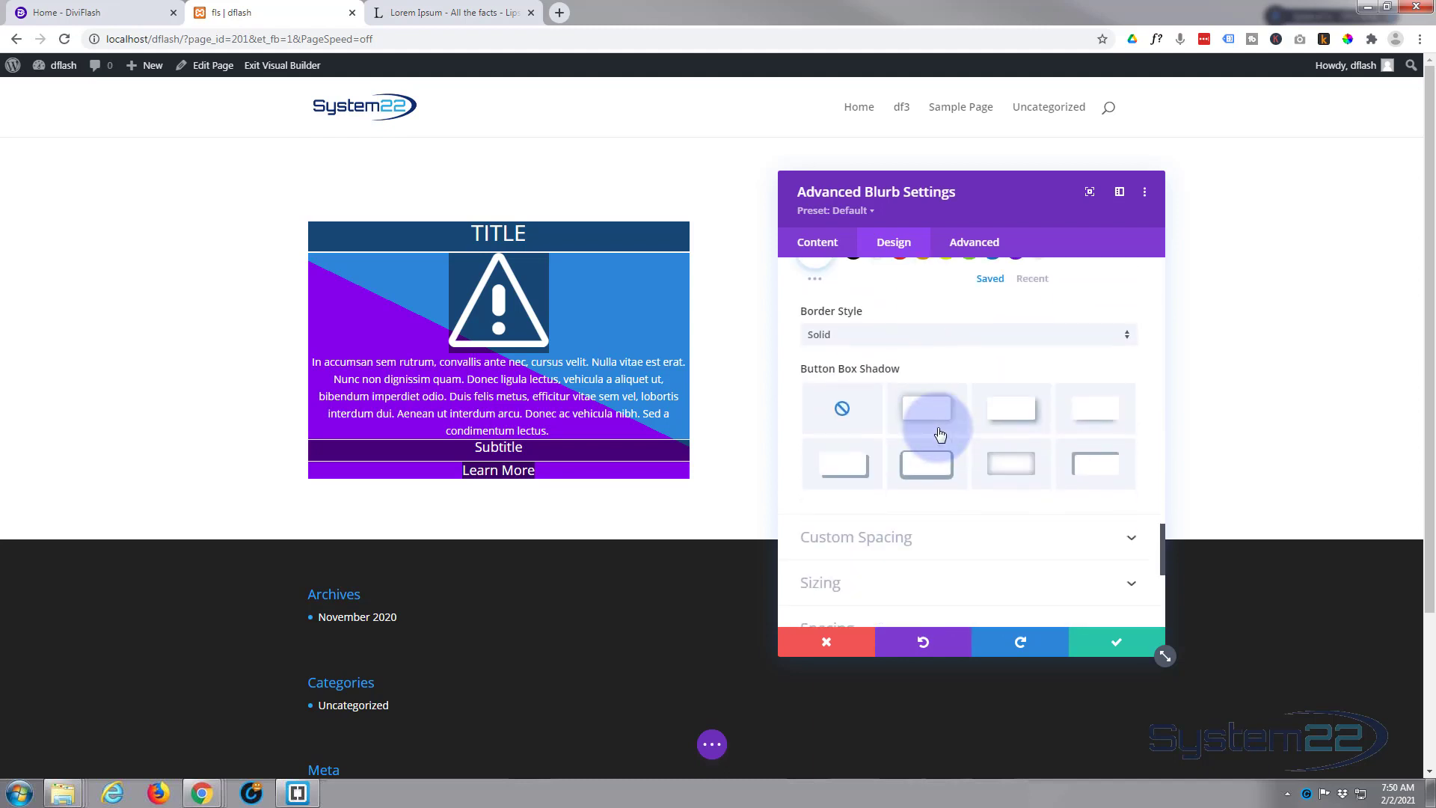
{"action": "scroll", "coordinate": [938, 434], "scroll_direction": "down", "scroll_amount": 2}
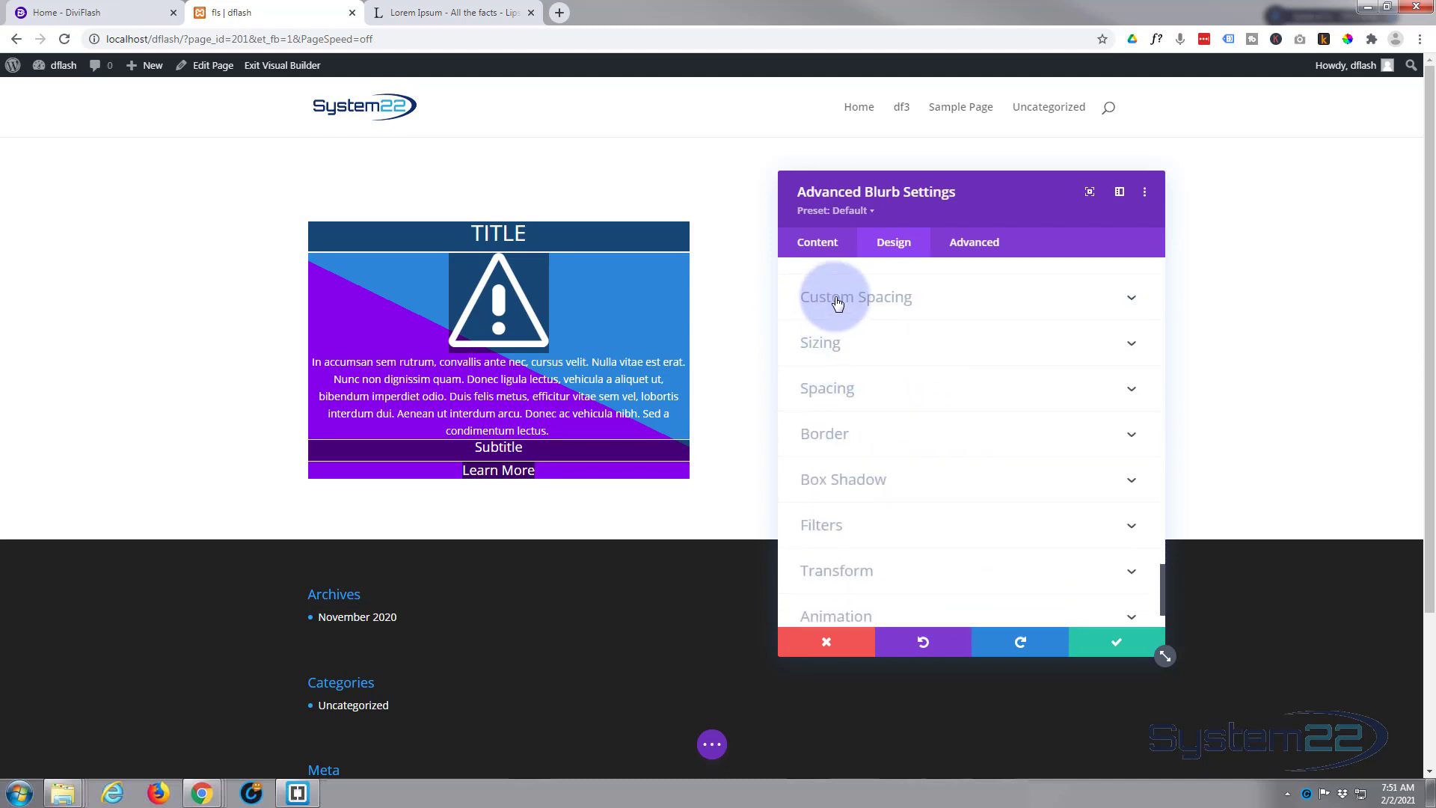
Set the blurb's custom wrapper padding to 30px at the top, bottom, left and right.
{"action": "left_click", "coordinate": [945, 306]}
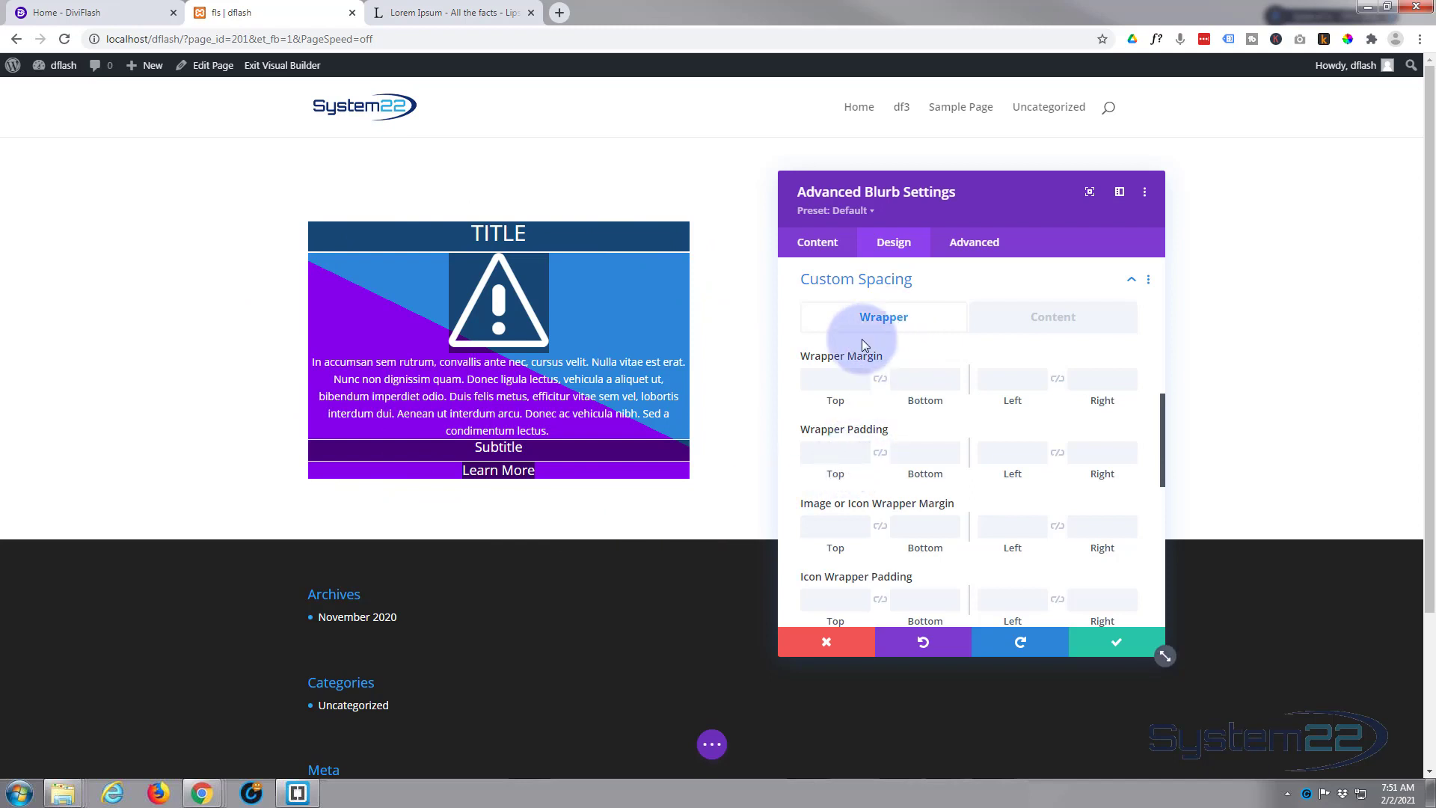
{"action": "left_click", "coordinate": [821, 452]}
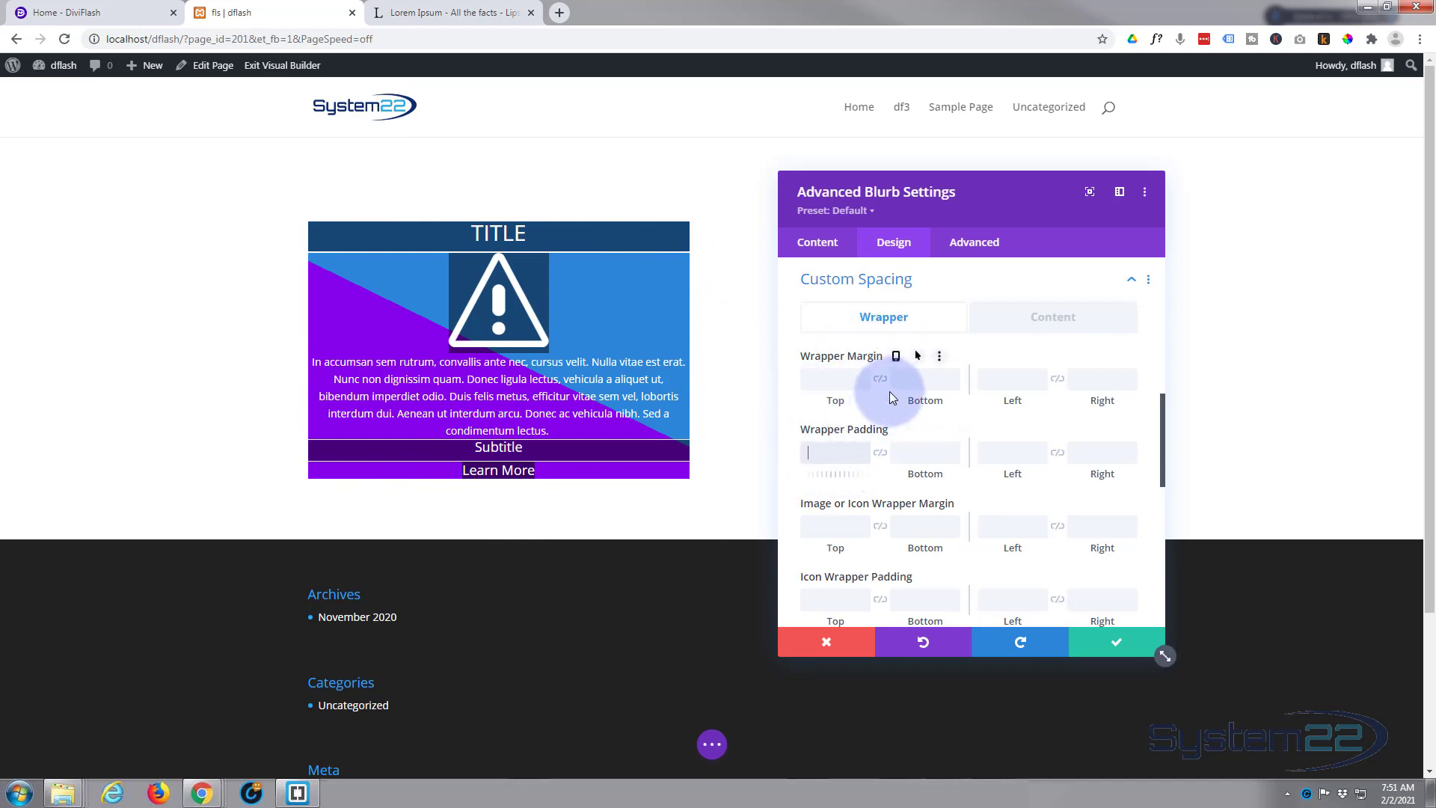
{"action": "left_click", "coordinate": [896, 385]}
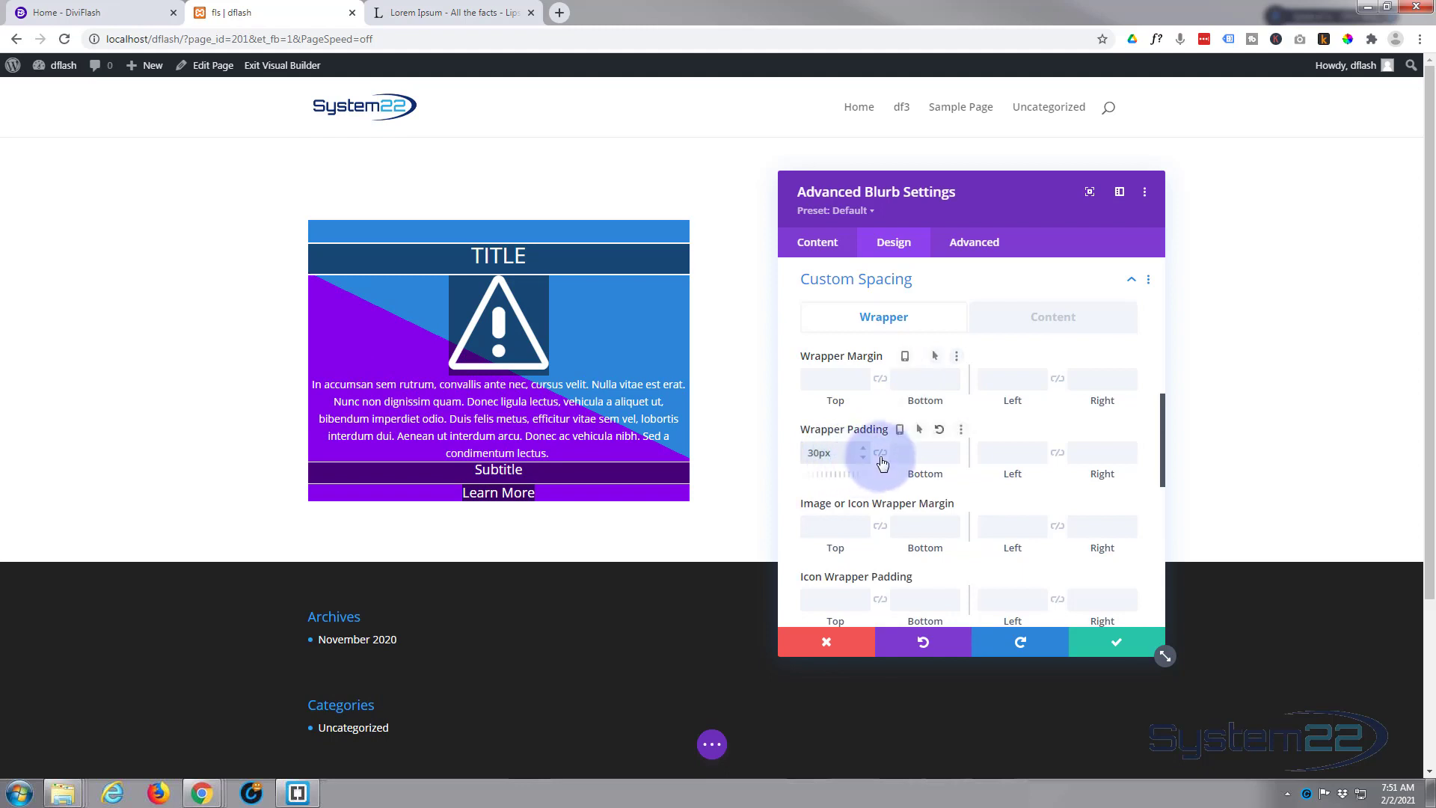
{"action": "left_click", "coordinate": [880, 453]}
{"action": "left_click", "coordinate": [1002, 454]}
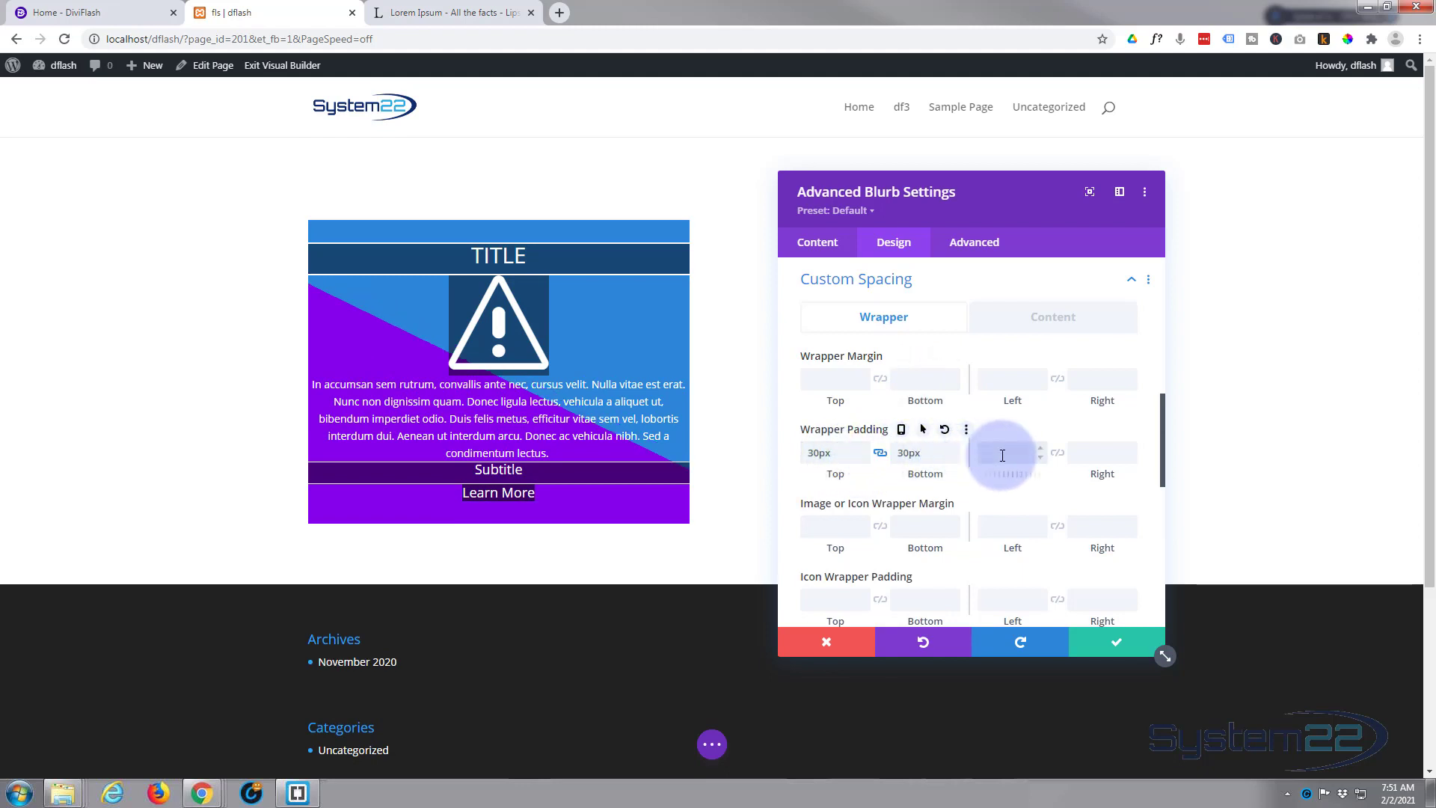
{"action": "type", "text": "30"}
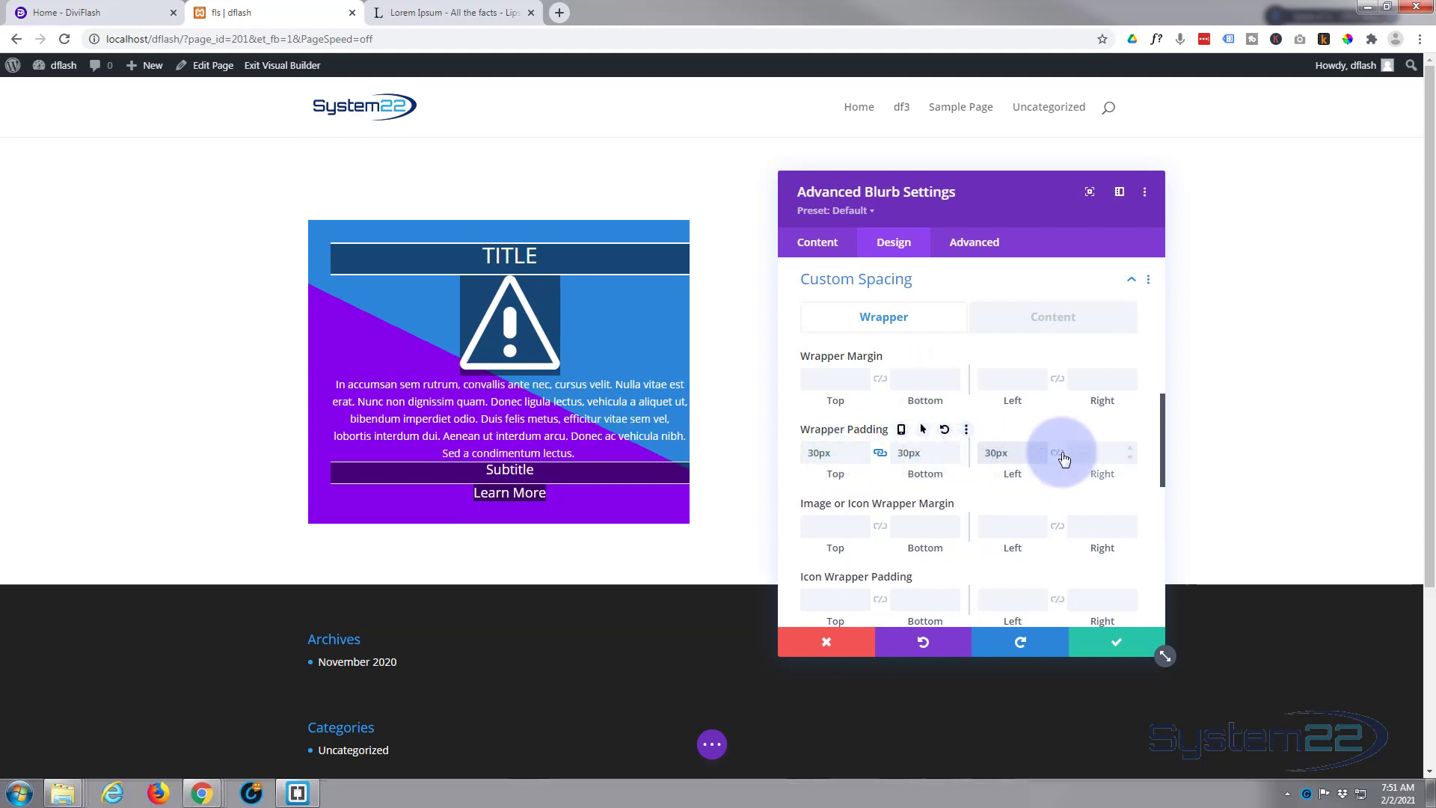
{"action": "left_click", "coordinate": [1058, 453]}
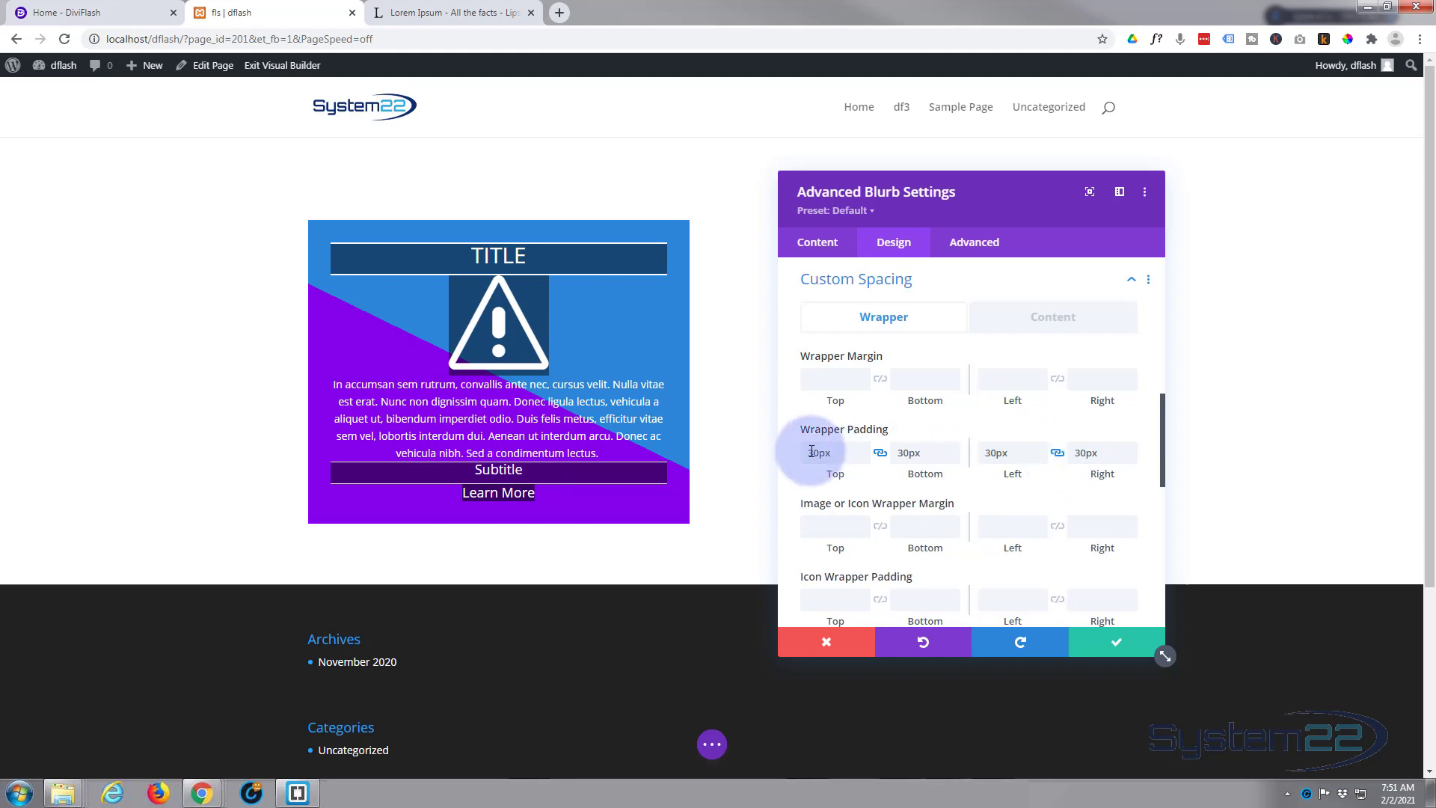
Set the image or icon wrapper margin to 20px at the top and bottom, linking the two values.
{"action": "left_click", "coordinate": [824, 526]}
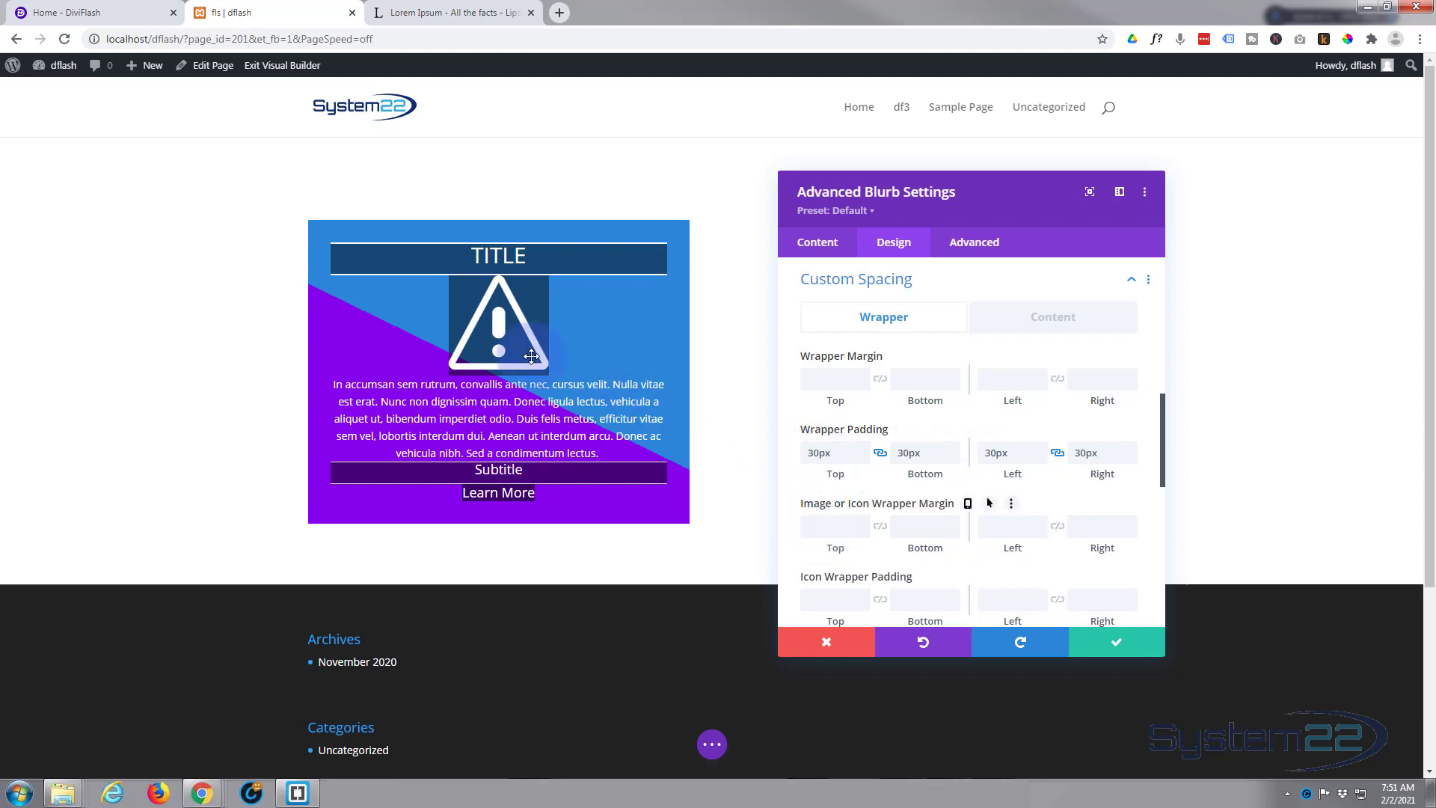
{"action": "left_click", "coordinate": [956, 448]}
{"action": "scroll", "coordinate": [956, 446], "scroll_direction": "down", "scroll_amount": 2}
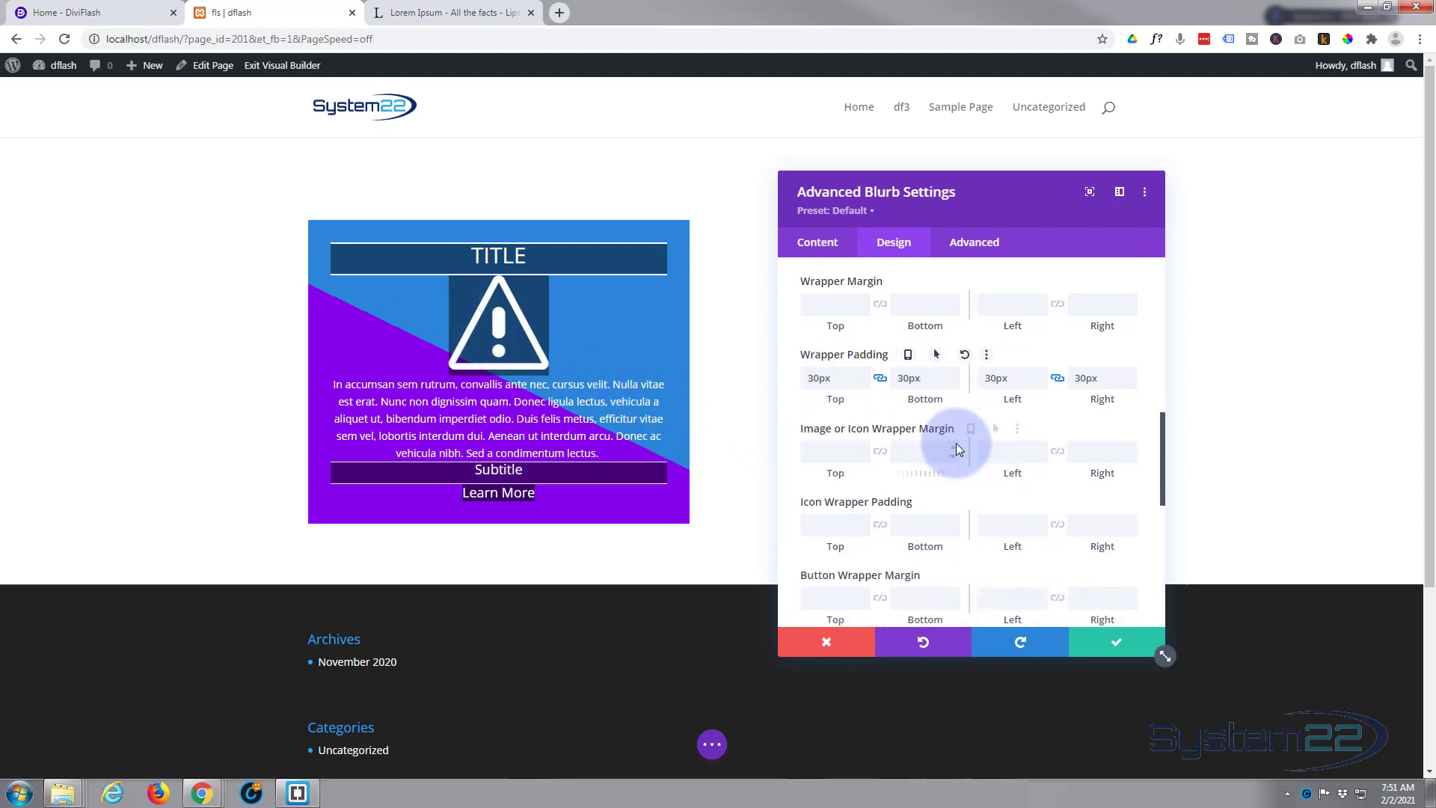
{"action": "scroll", "coordinate": [957, 446], "scroll_direction": "up", "scroll_amount": 1}
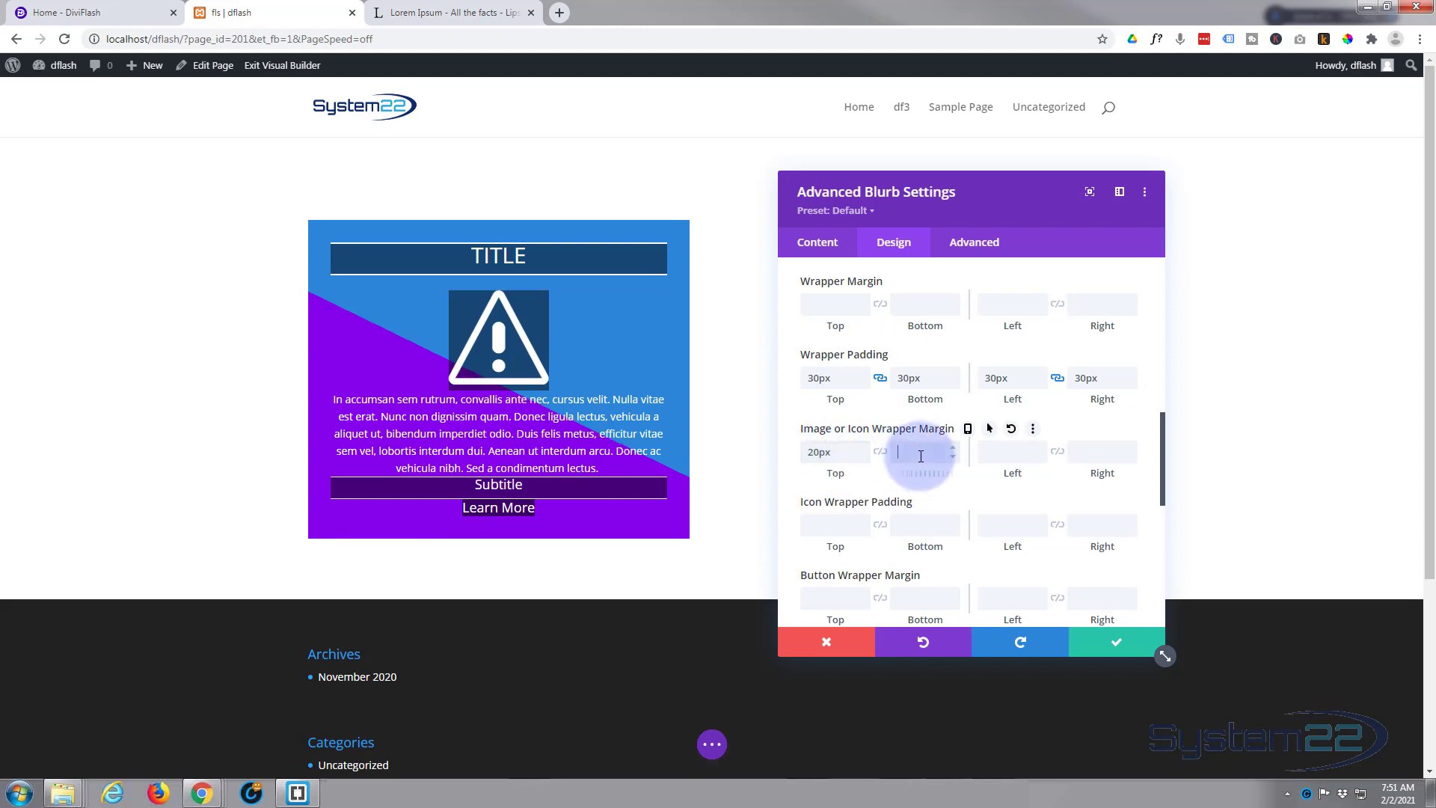
{"action": "left_click", "coordinate": [880, 452]}
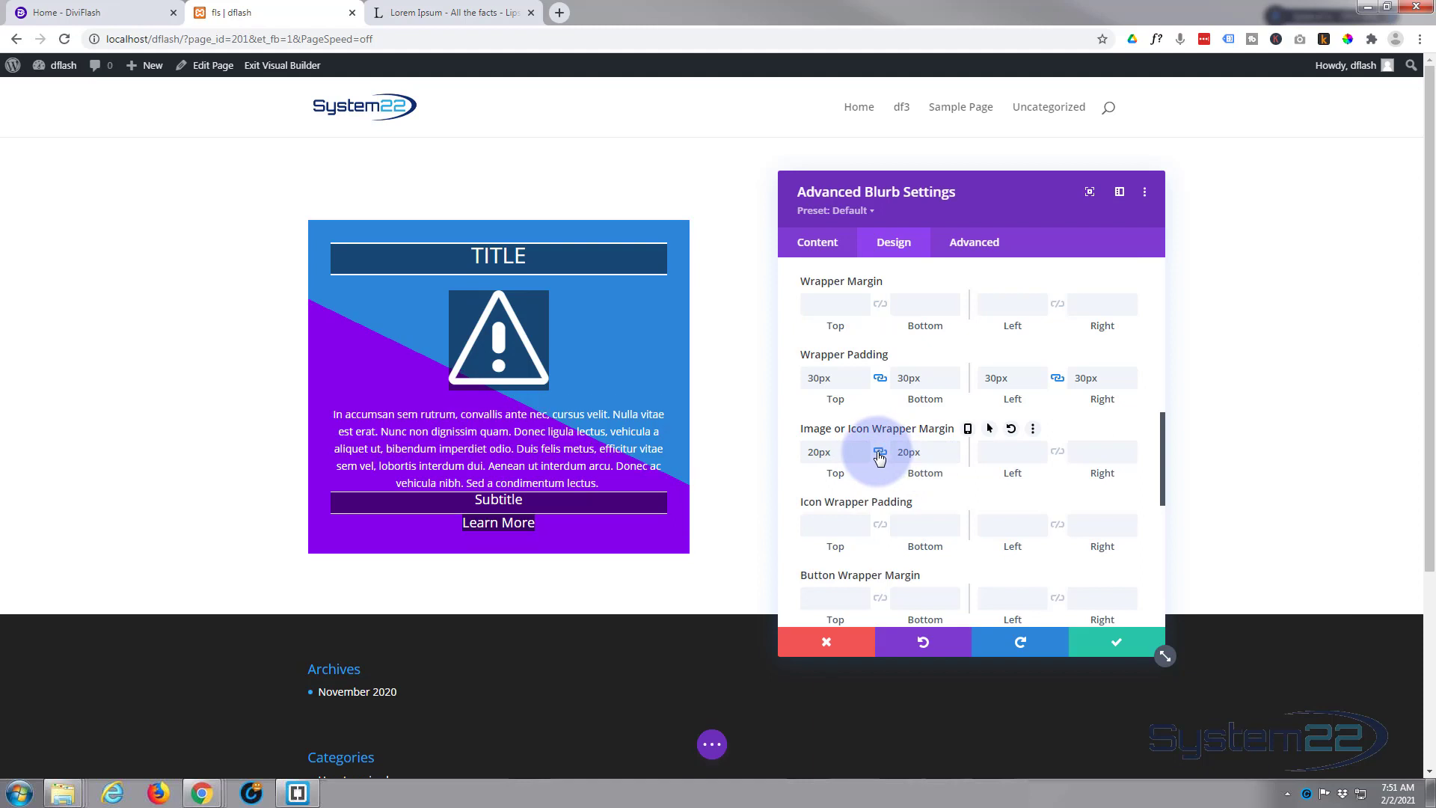
Set the icon wrapper padding to 20px on all four sides, linking the top and bottom and the left and right values.
{"action": "scroll", "coordinate": [878, 457], "scroll_direction": "down", "scroll_amount": 1}
{"action": "left_click", "coordinate": [824, 452]}
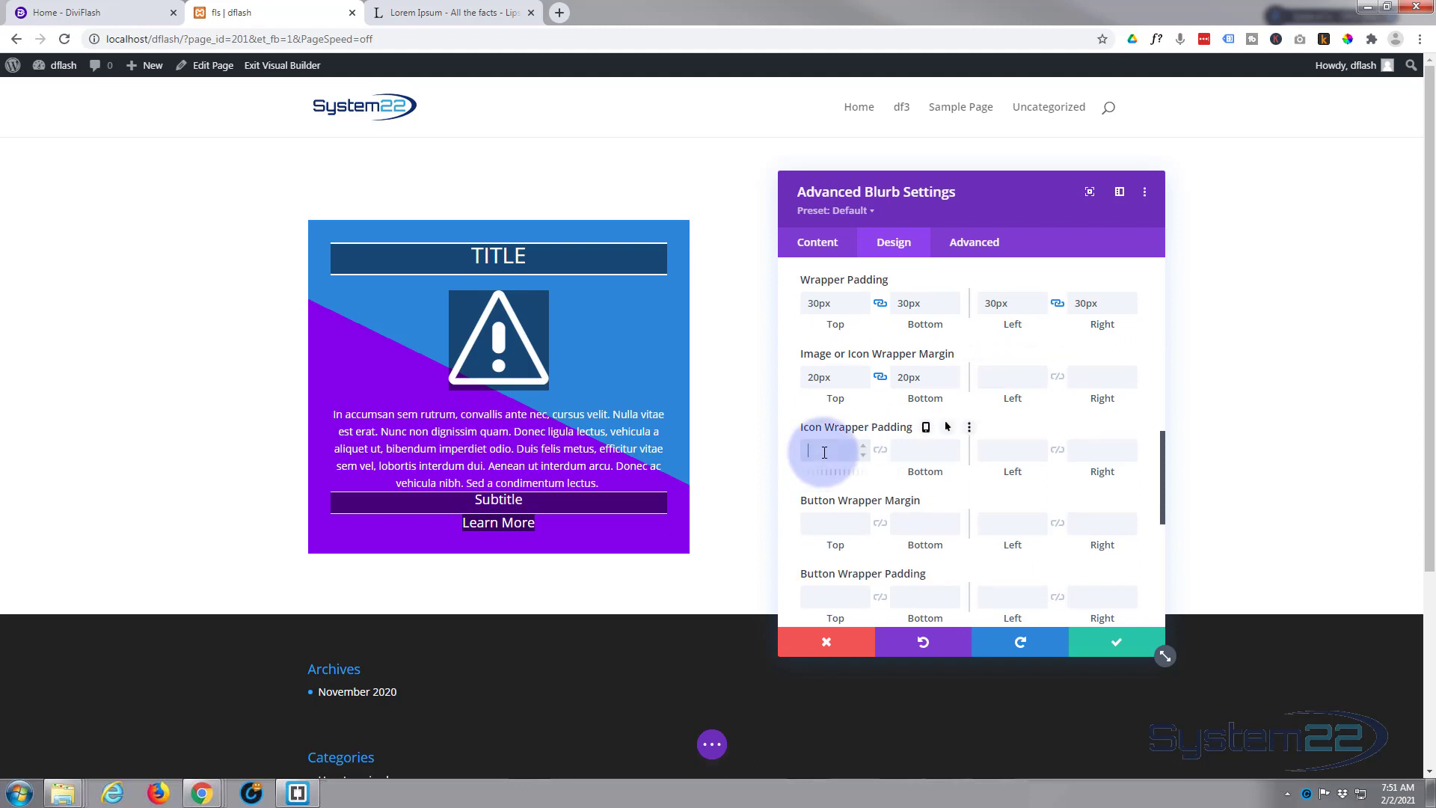
{"action": "type", "text": "20"}
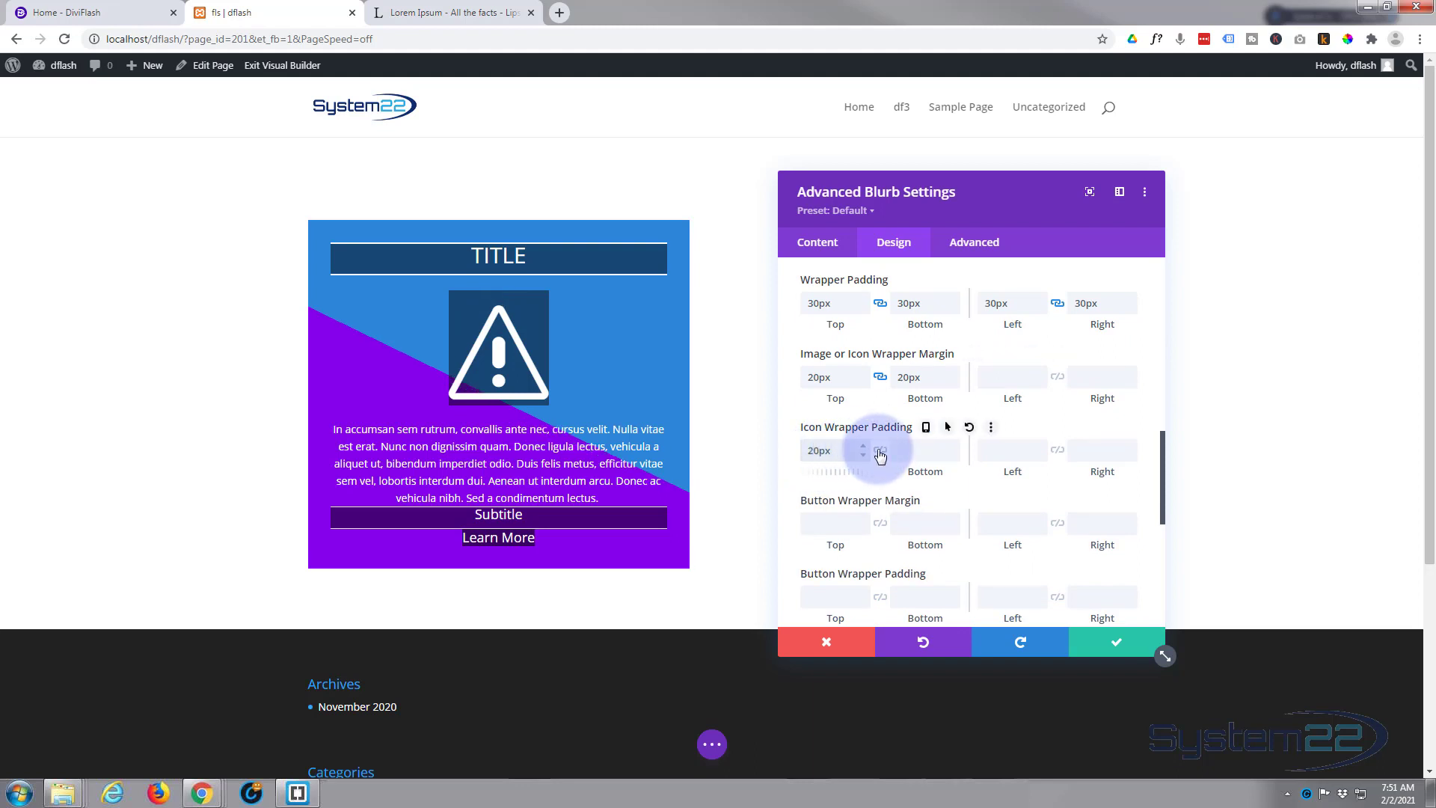
{"action": "left_click", "coordinate": [881, 455]}
{"action": "left_click", "coordinate": [983, 452]}
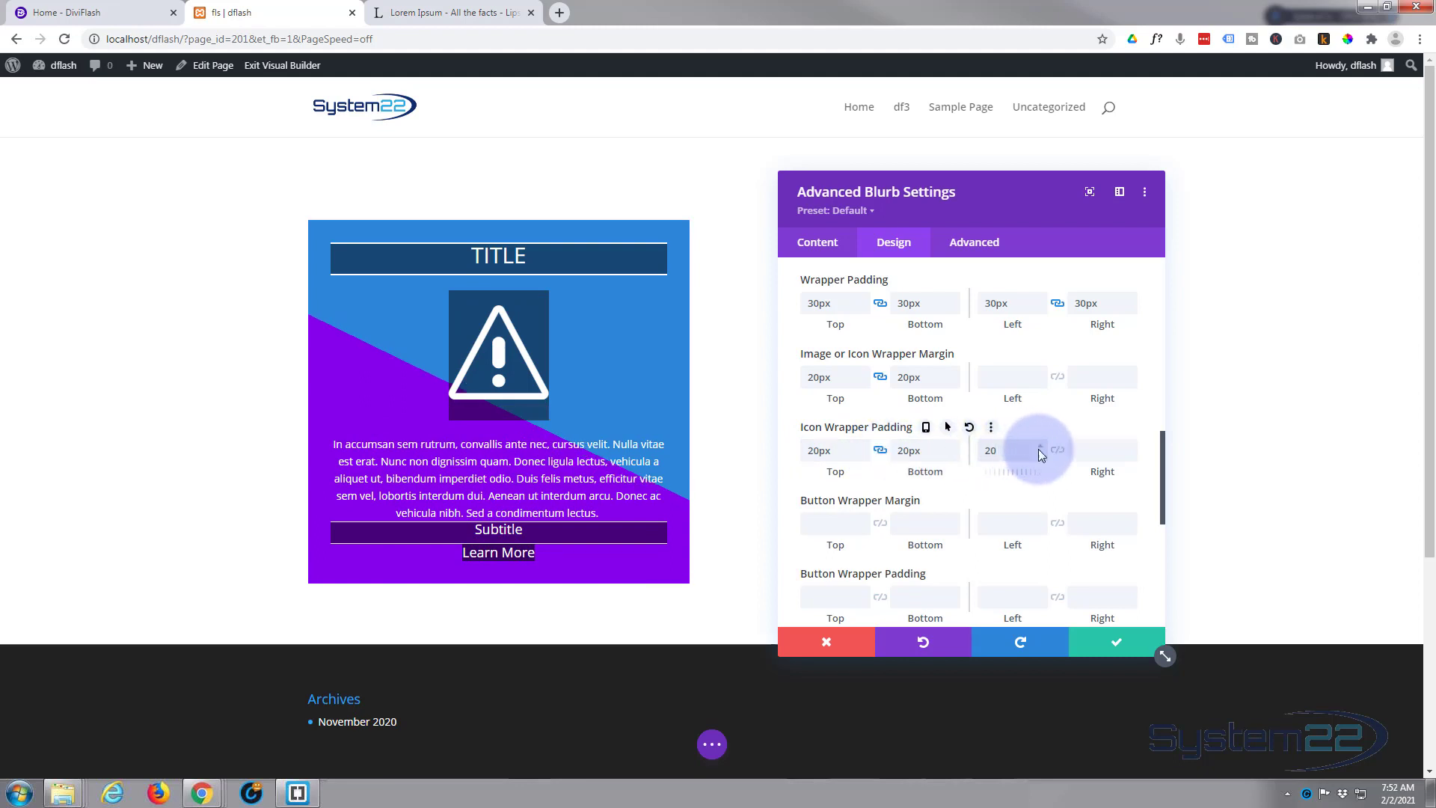
{"action": "left_click", "coordinate": [1057, 451]}
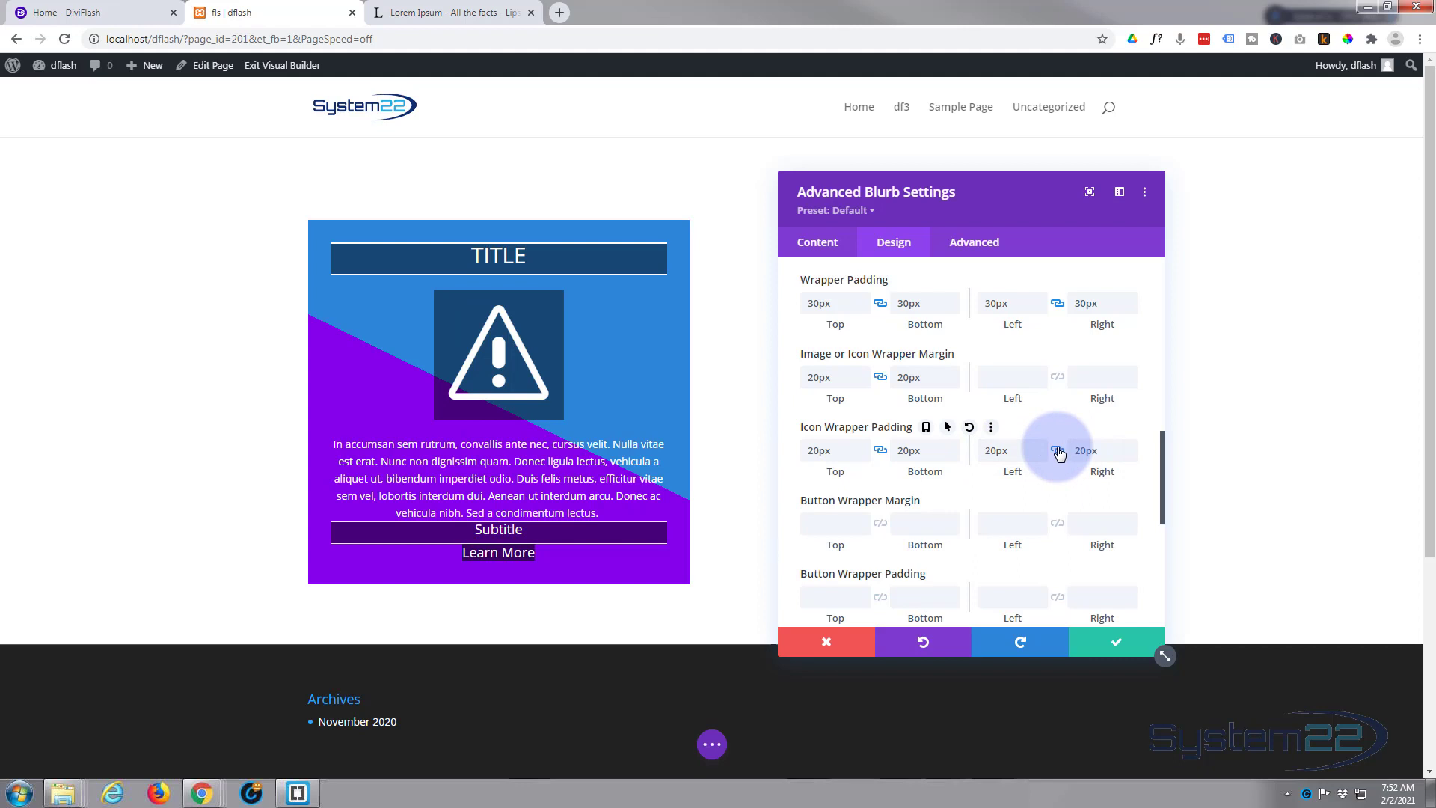
Set the button wrapper margin to 20px at the top.
{"action": "left_click", "coordinate": [1012, 371]}
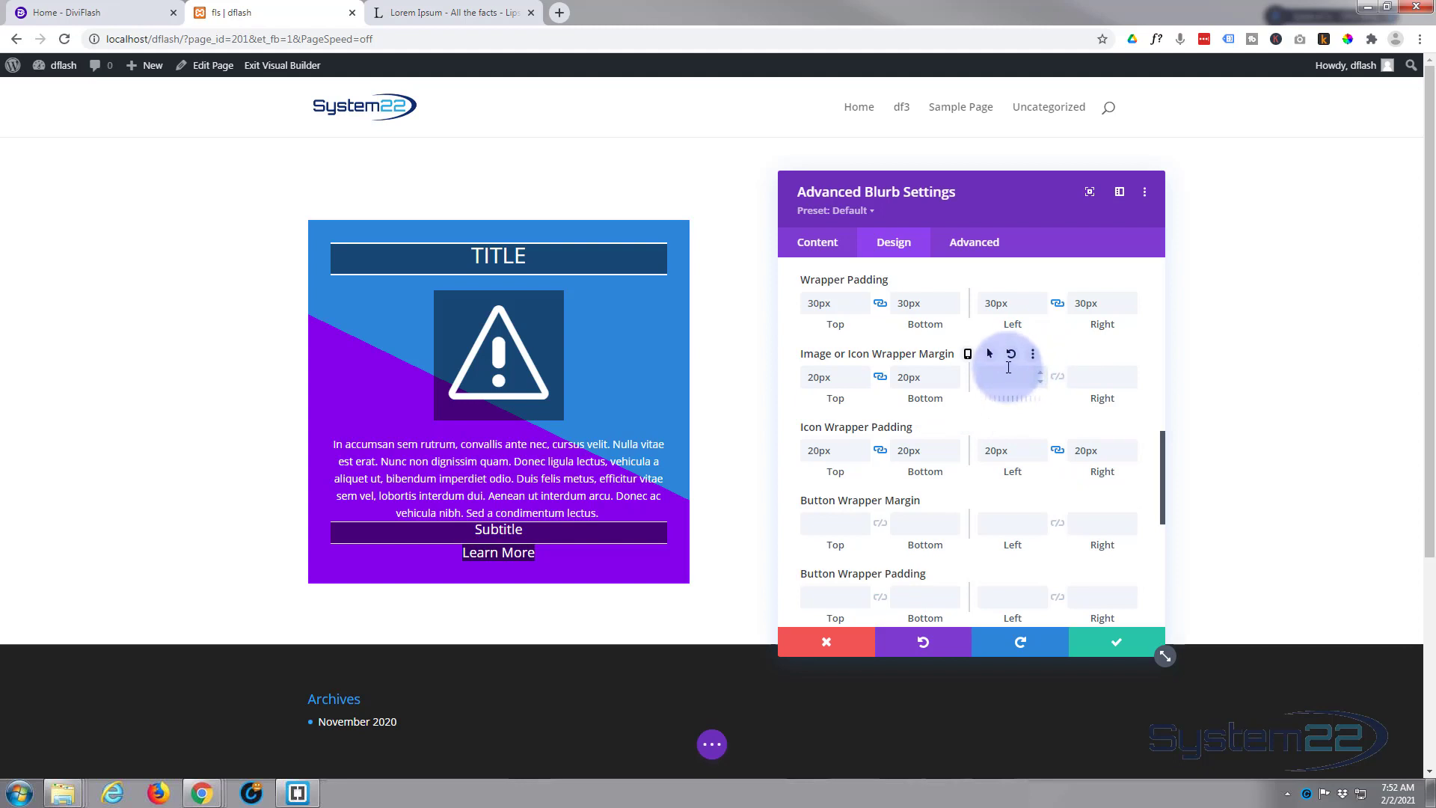
{"action": "scroll", "coordinate": [1008, 368], "scroll_direction": "down", "scroll_amount": 2}
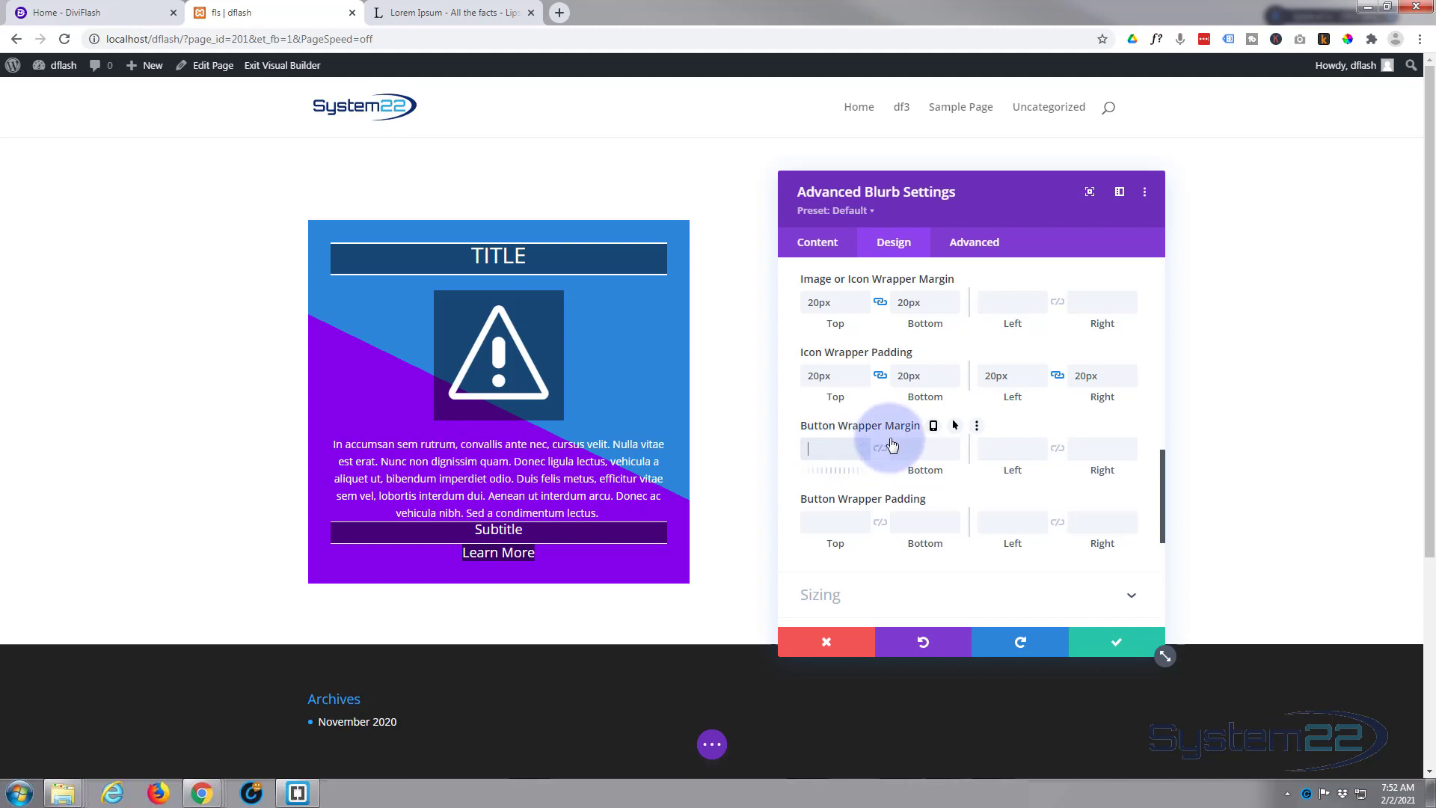
{"action": "type", "text": "20px"}
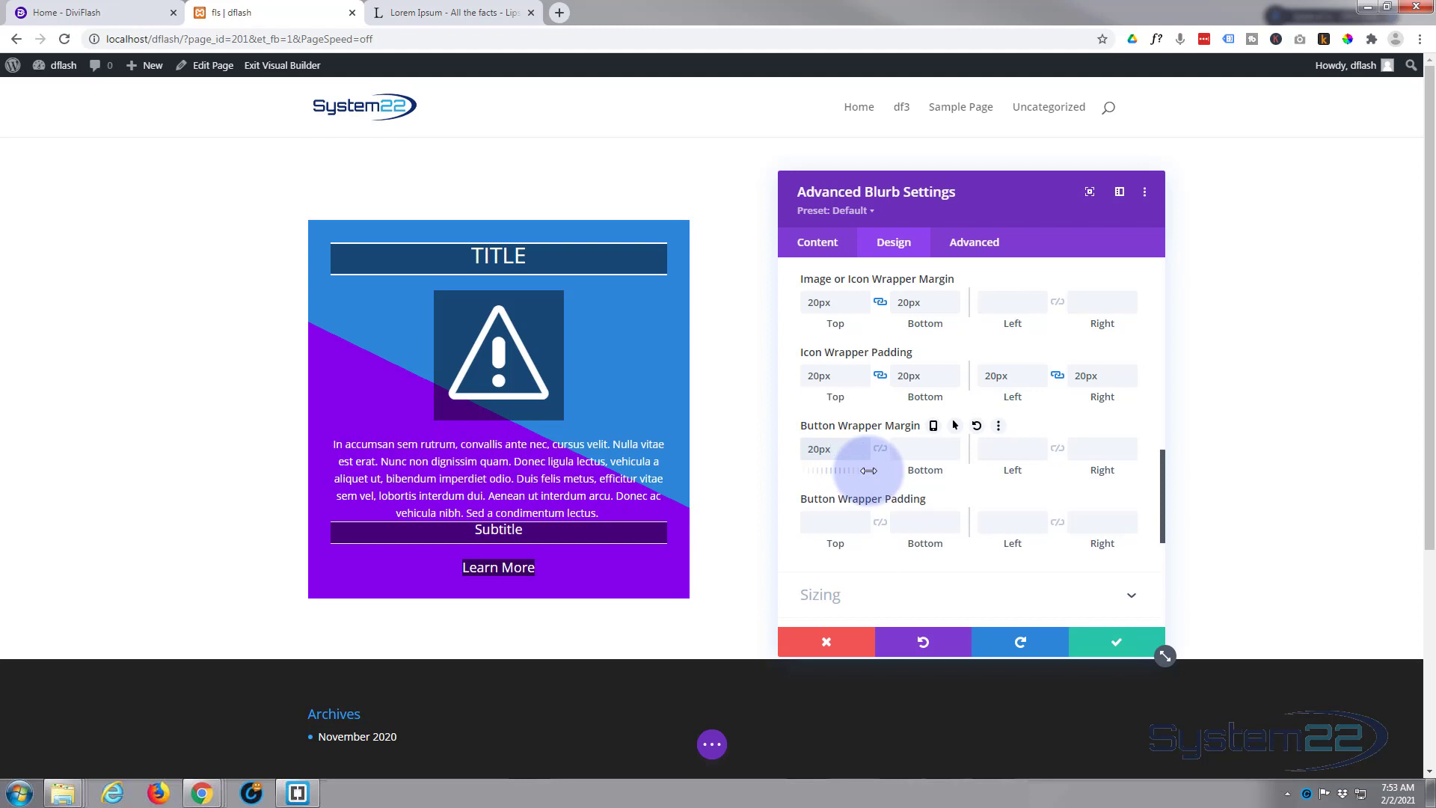
In the custom spacing for the content, set the top padding of both the title and the subtitle to 10px.
{"action": "scroll", "coordinate": [867, 471], "scroll_direction": "up", "scroll_amount": 6}
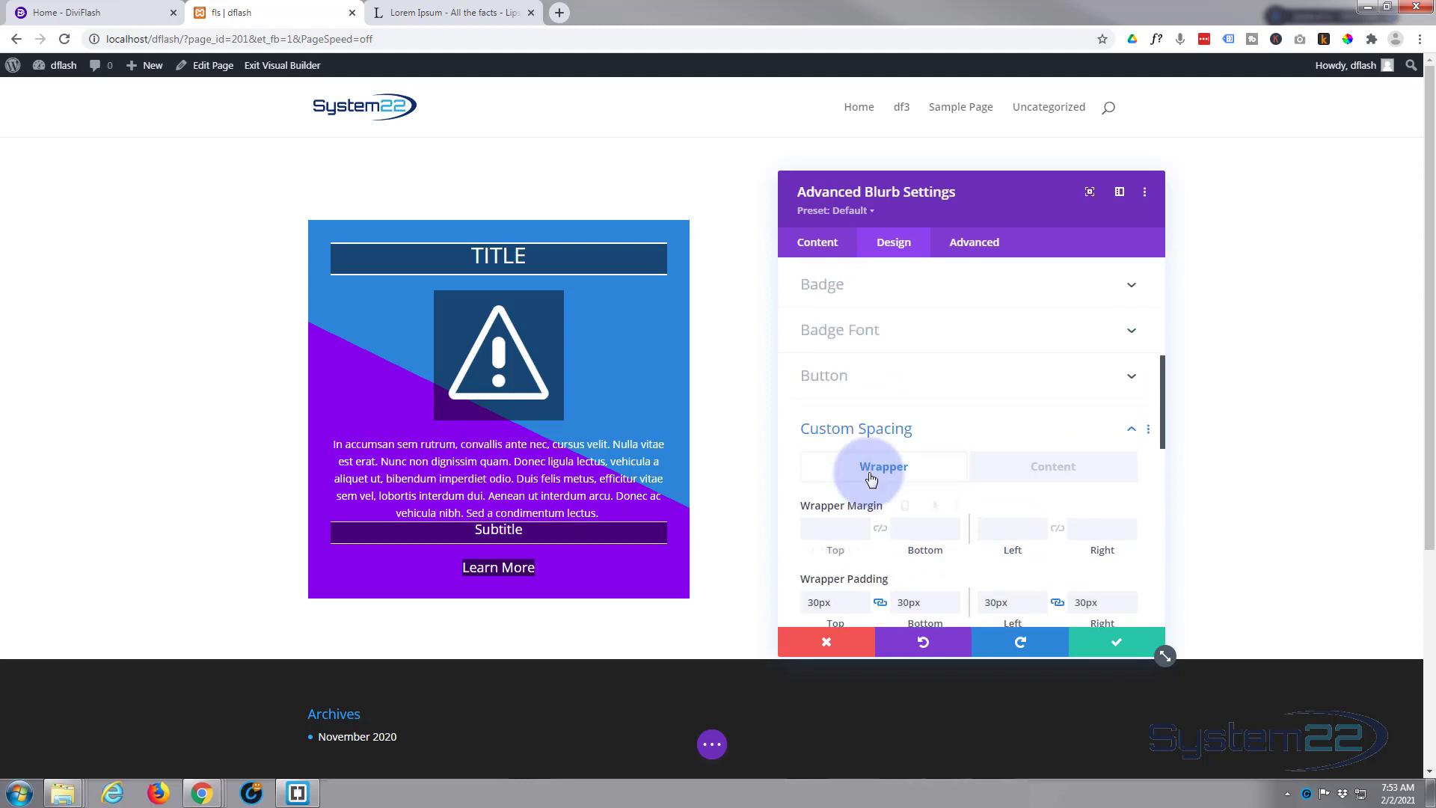
{"action": "scroll", "coordinate": [882, 474], "scroll_direction": "down", "scroll_amount": 1}
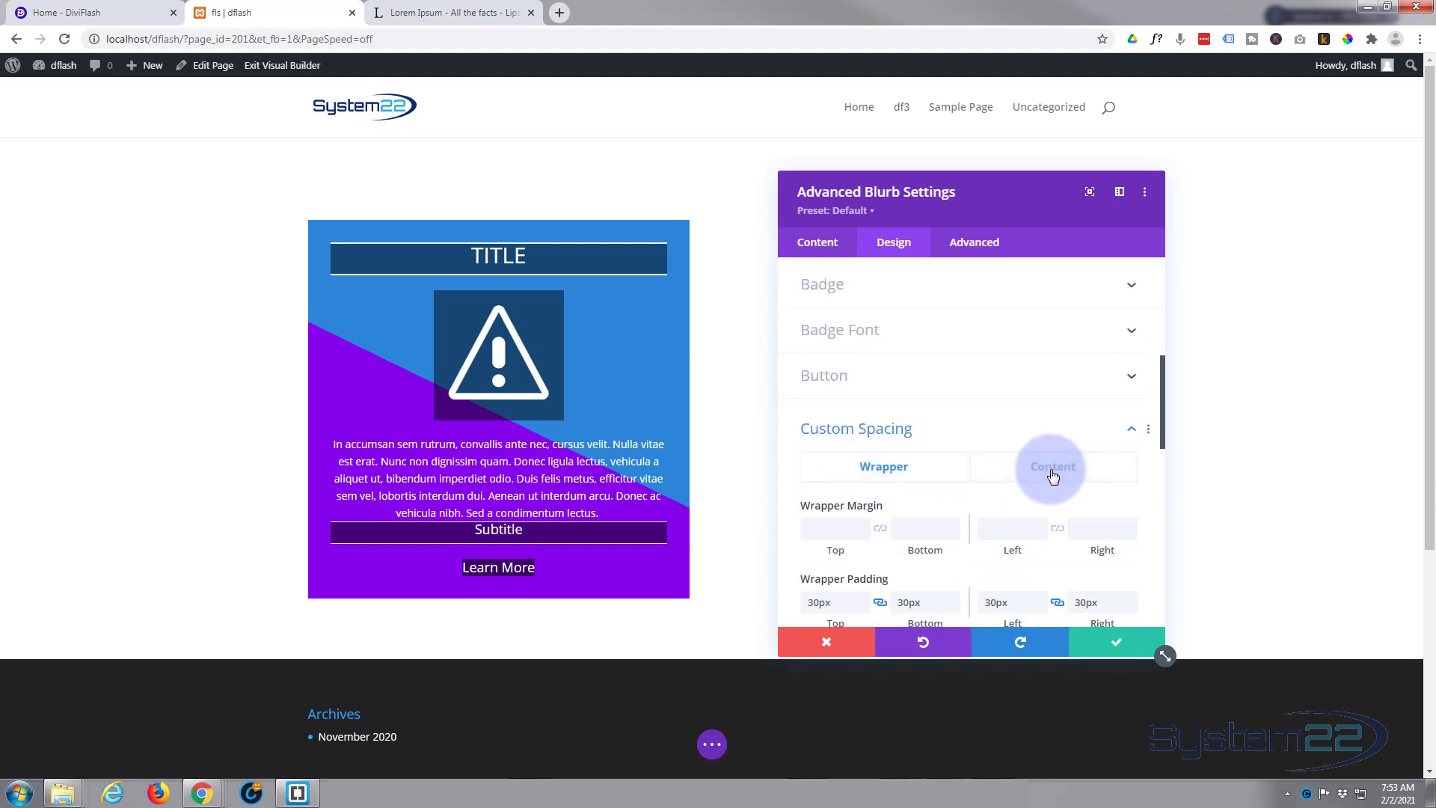
{"action": "left_click", "coordinate": [1052, 476]}
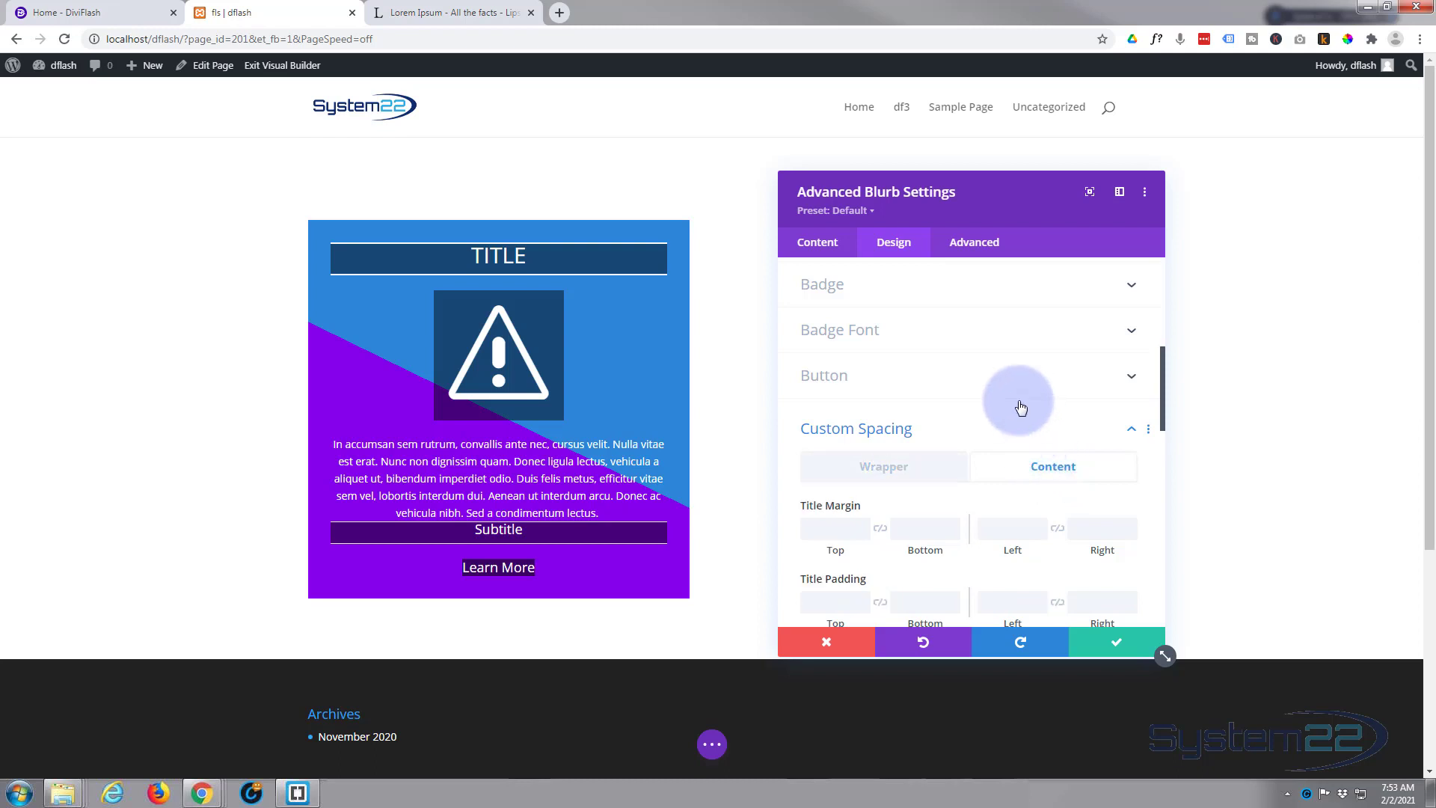
{"action": "scroll", "coordinate": [1020, 406], "scroll_direction": "down", "scroll_amount": 2}
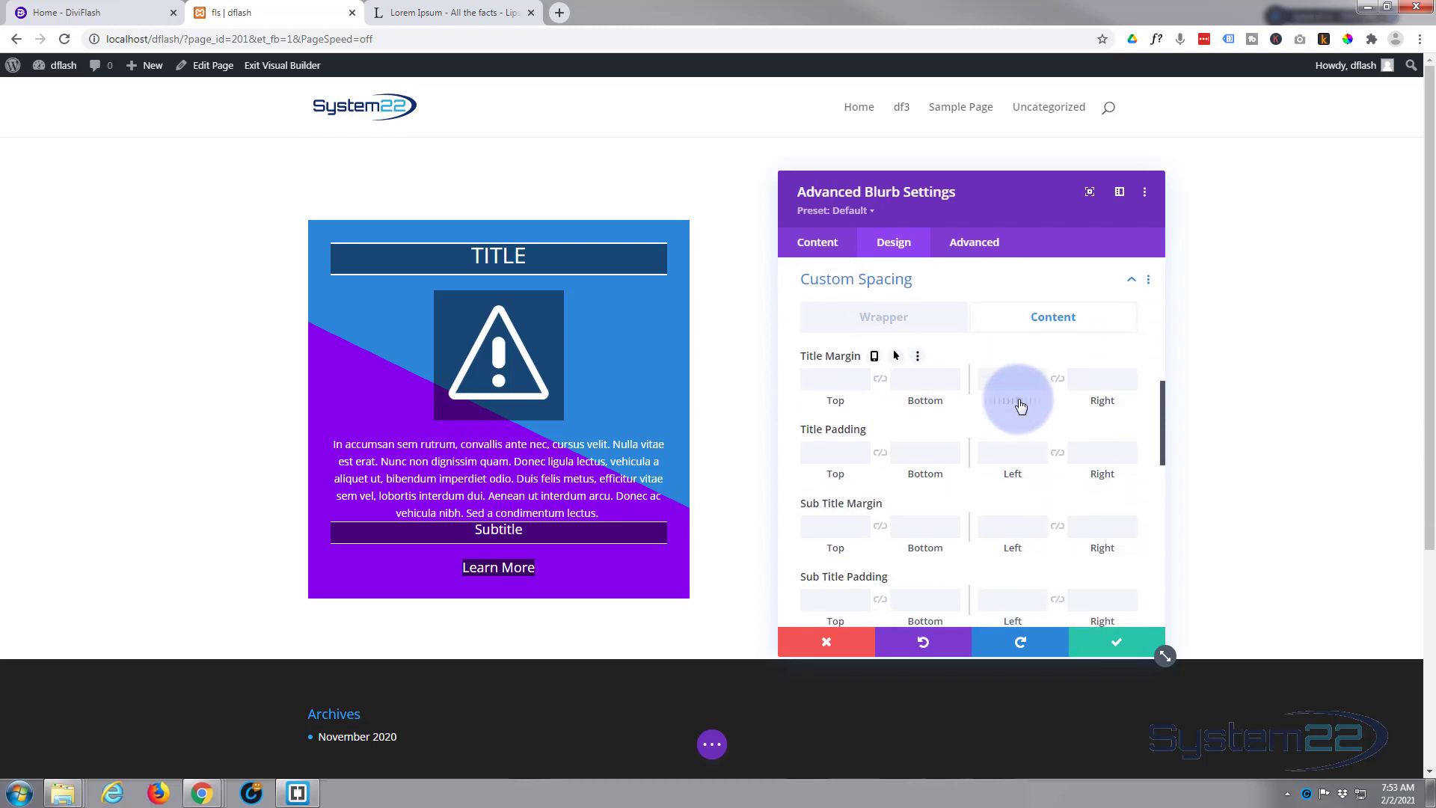
{"action": "left_click", "coordinate": [915, 388]}
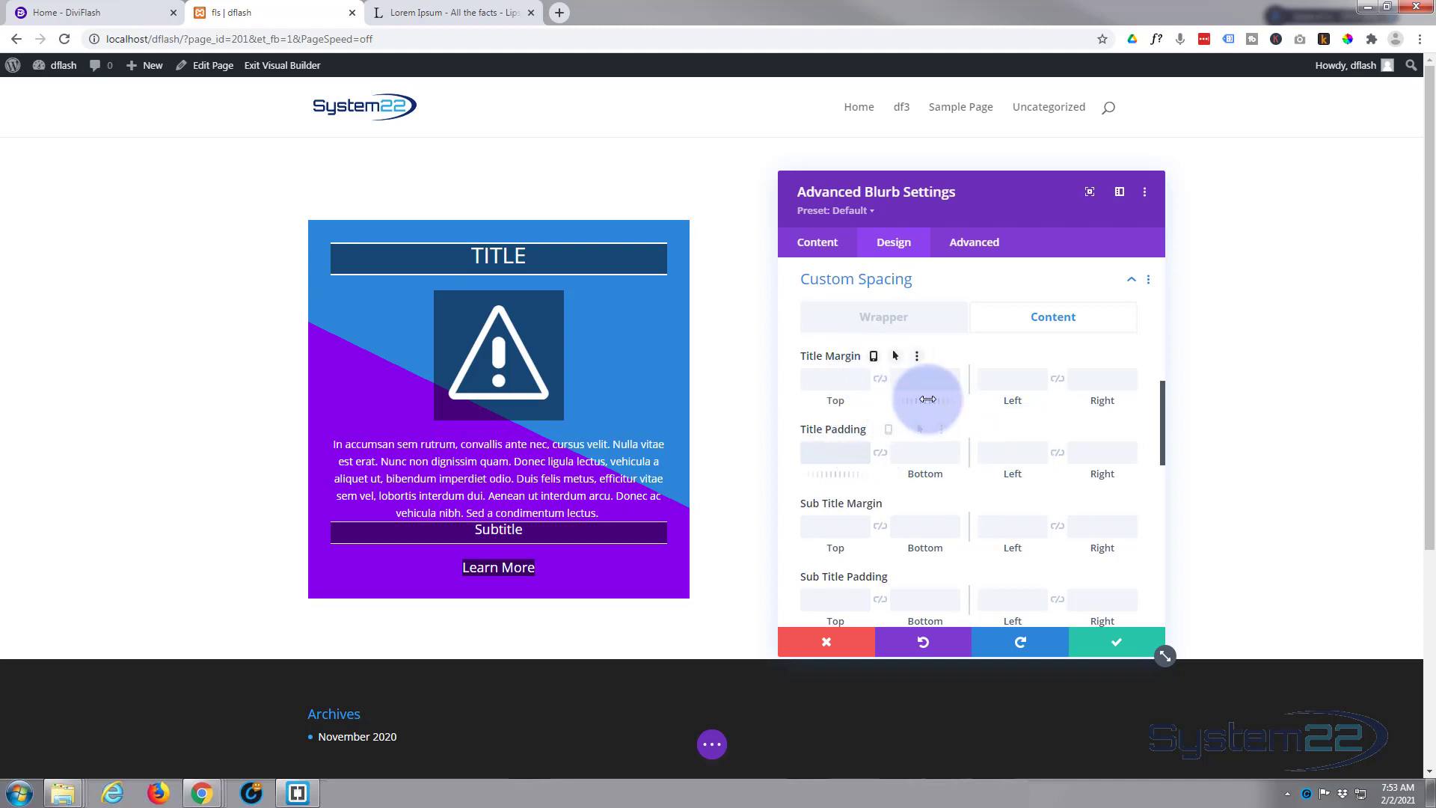
{"action": "type", "text": "10px"}
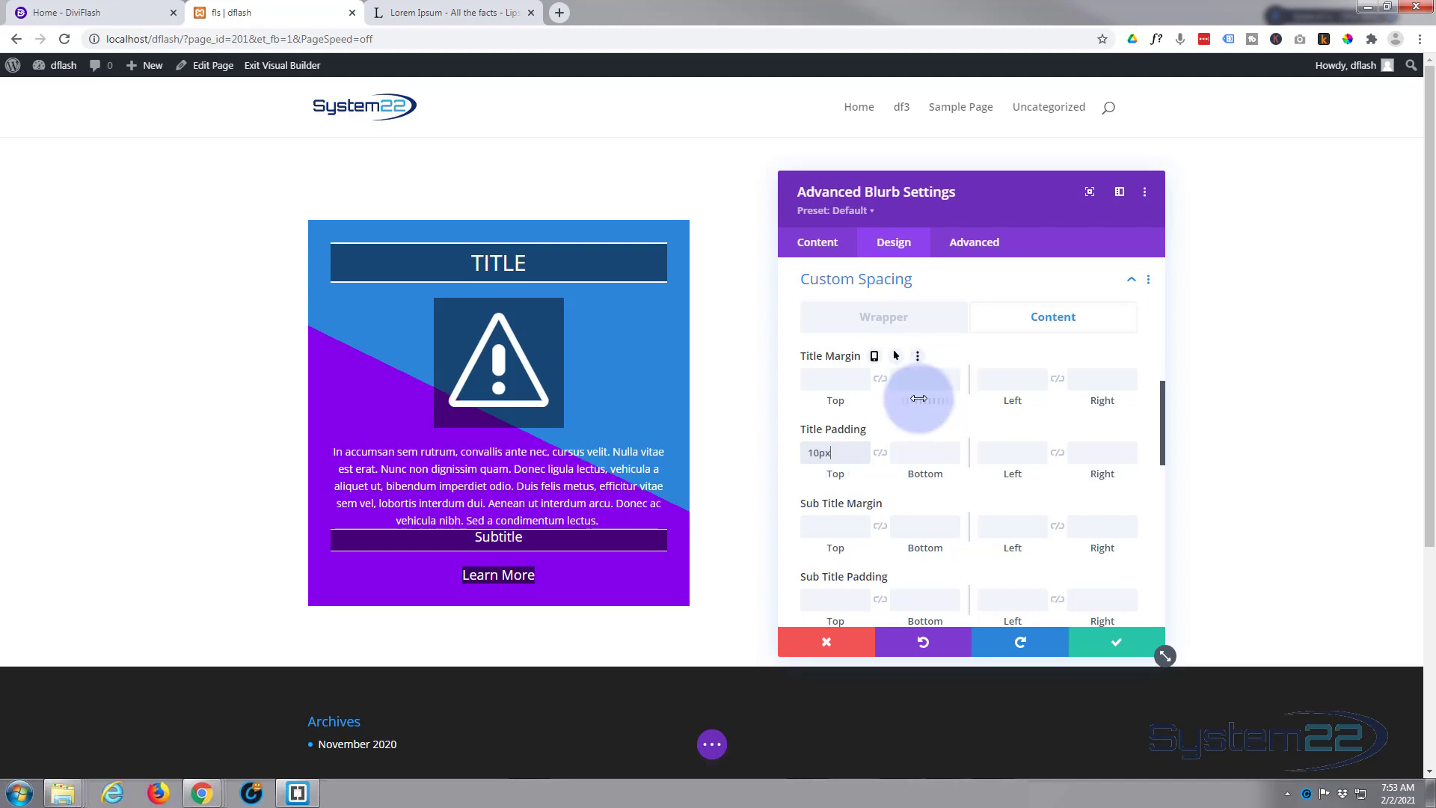
{"action": "scroll", "coordinate": [924, 398], "scroll_direction": "down", "scroll_amount": 1}
{"action": "left_click", "coordinate": [828, 522]}
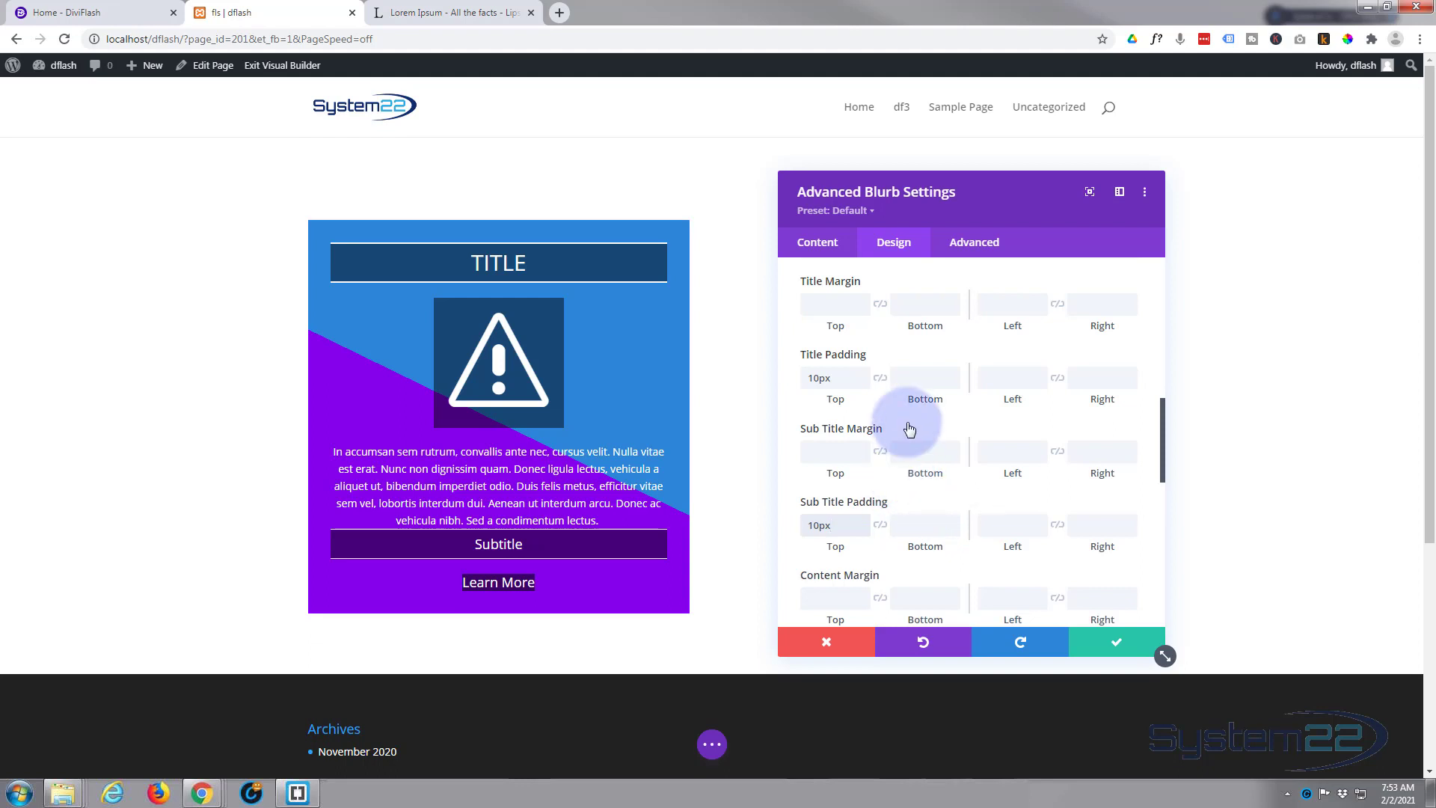
Set the content padding to 20px at the bottom to separate the body text from the subtitle.
{"action": "scroll", "coordinate": [906, 422], "scroll_direction": "down", "scroll_amount": 2}
{"action": "scroll", "coordinate": [910, 427], "scroll_direction": "down", "scroll_amount": 1}
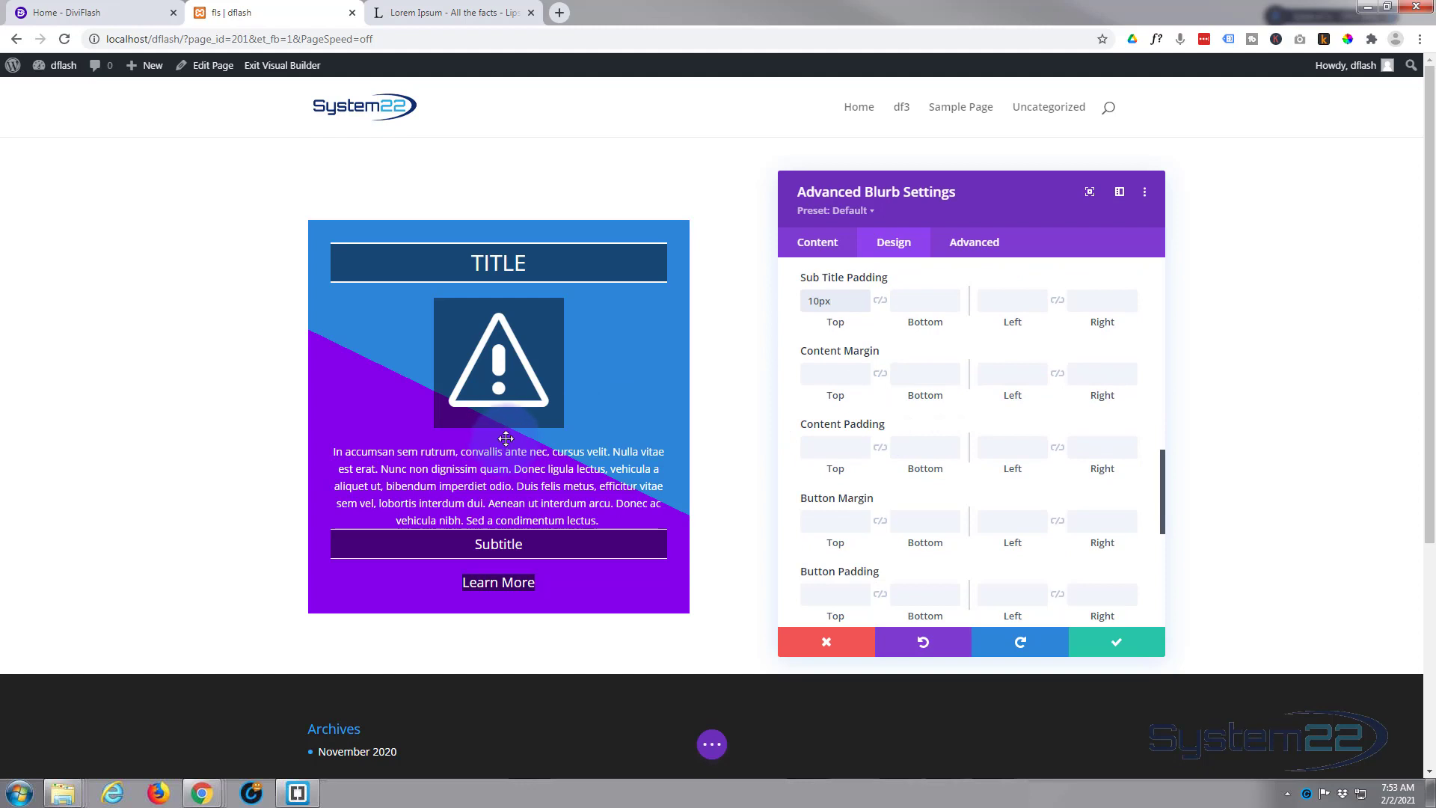
{"action": "left_click", "coordinate": [852, 452]}
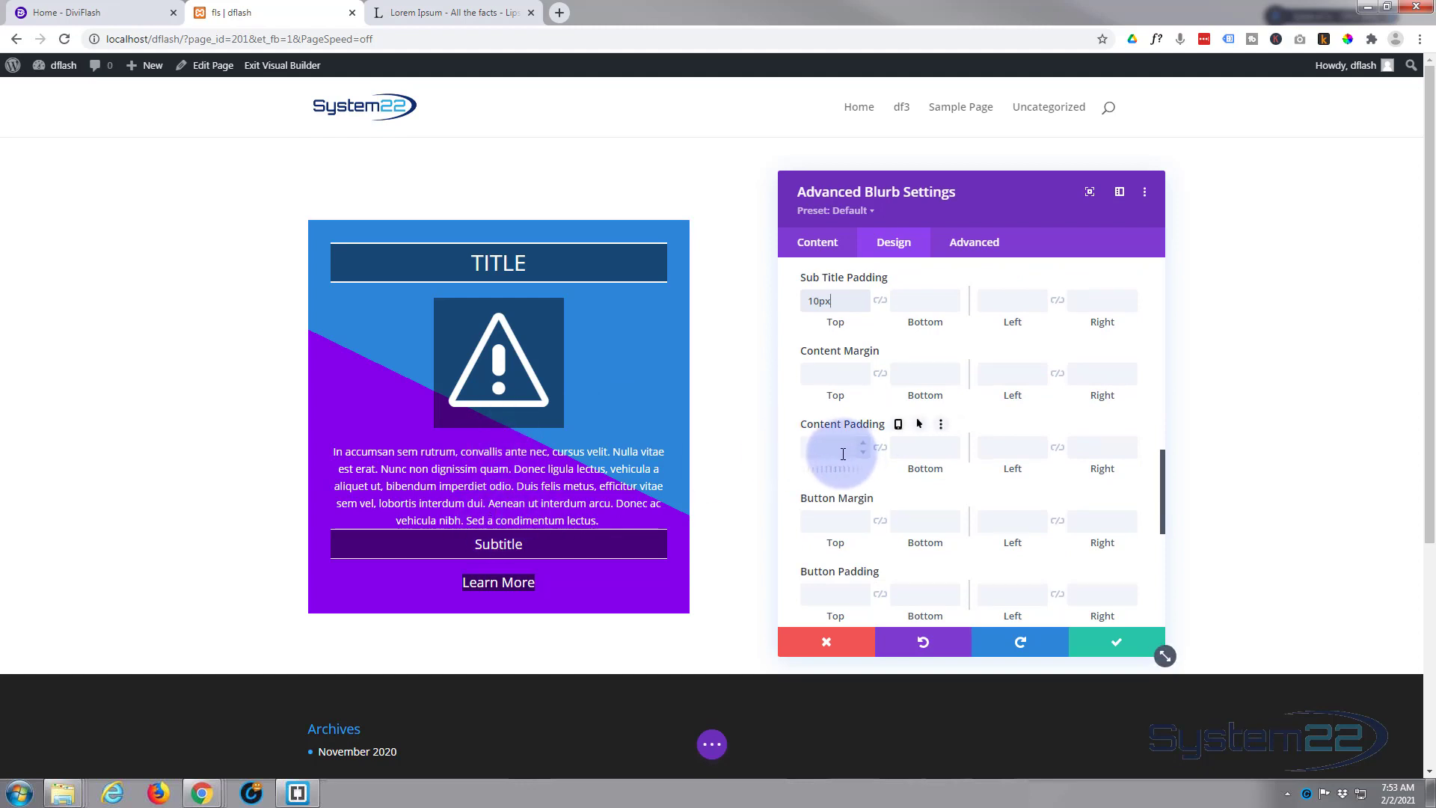
{"action": "left_click", "coordinate": [901, 447]}
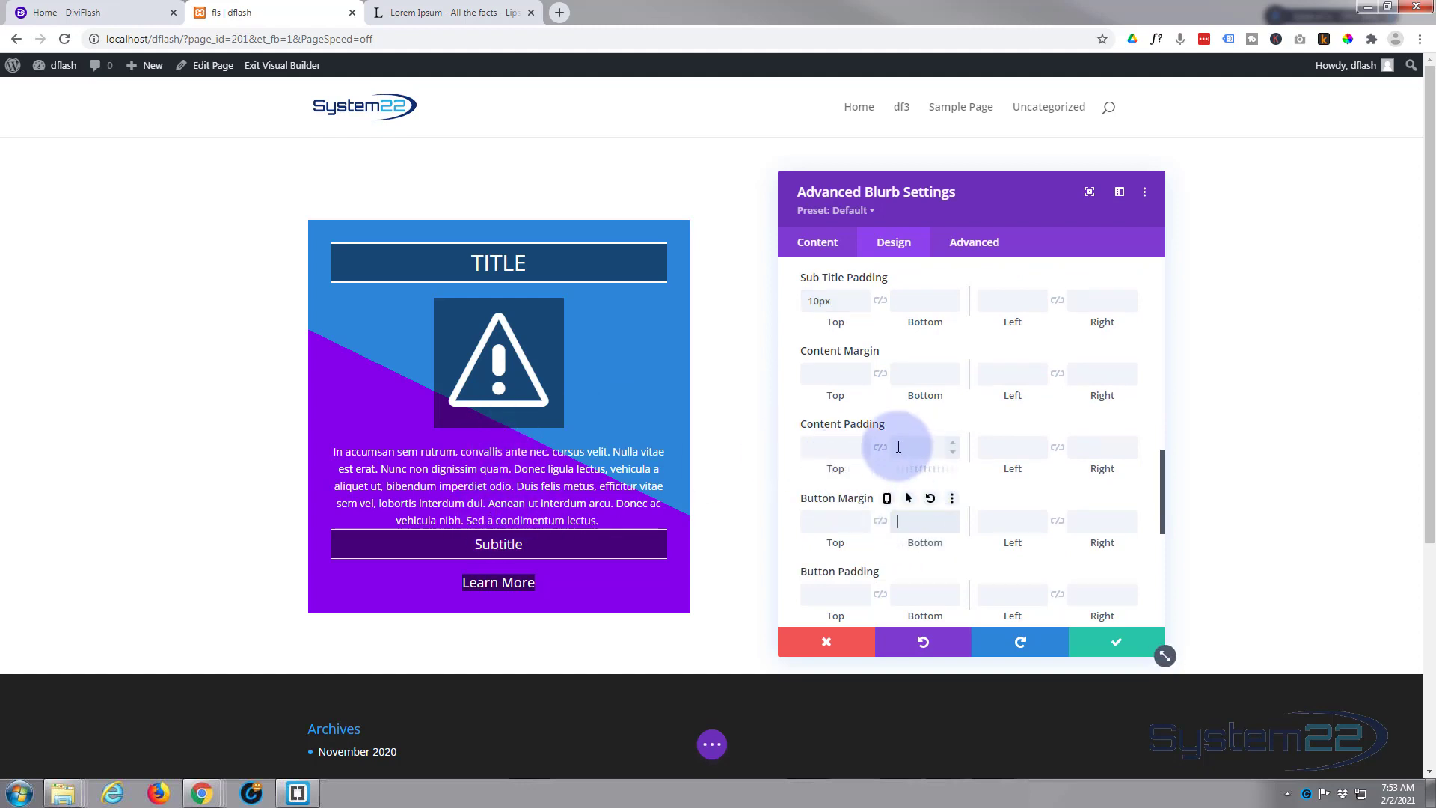
{"action": "type", "text": "20px"}
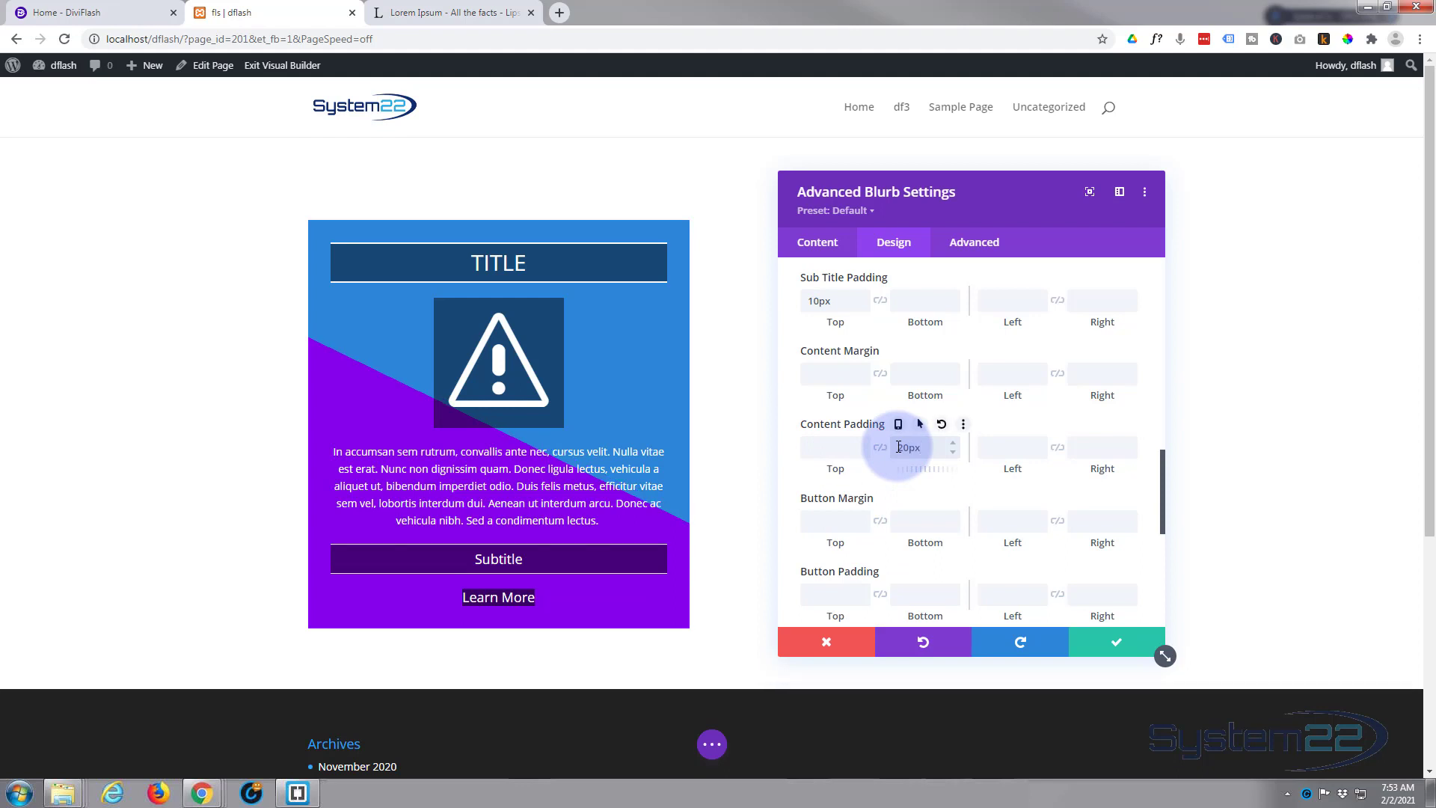
Set the button padding to 15px at the top and bottom and 25px at the left and right, linking each pair.
{"action": "scroll", "coordinate": [966, 370], "scroll_direction": "down", "scroll_amount": 2}
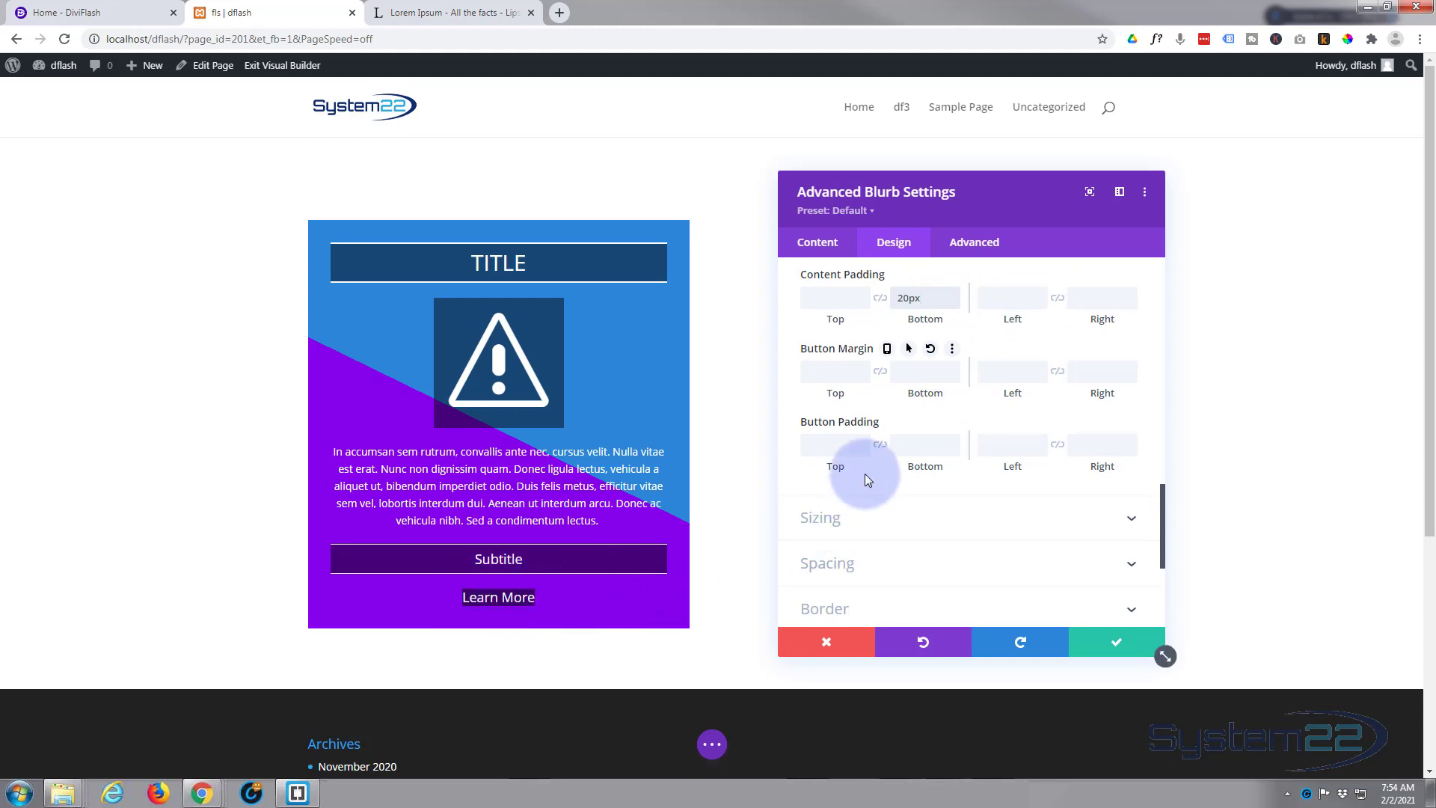
{"action": "left_click", "coordinate": [819, 445]}
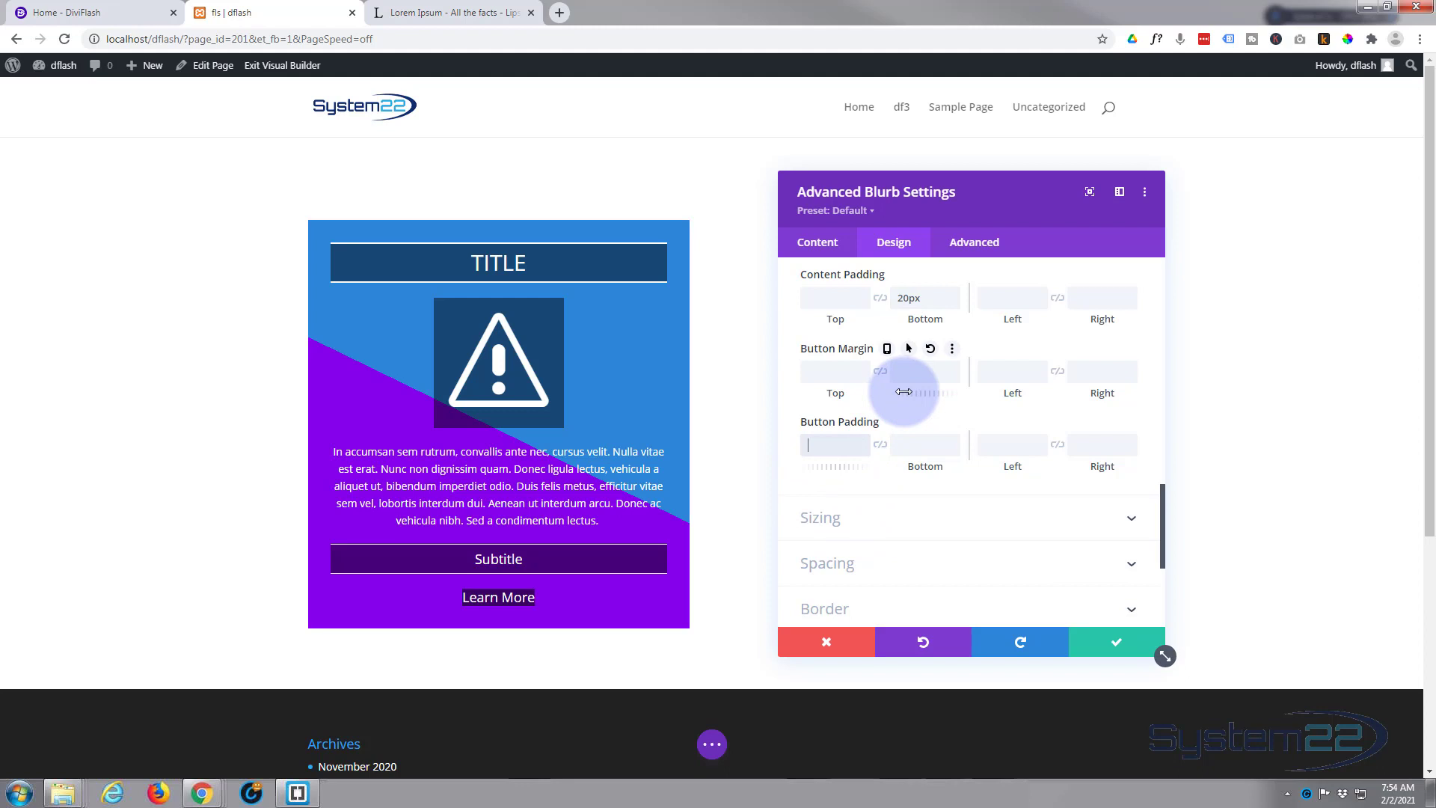
{"action": "type", "text": "15"}
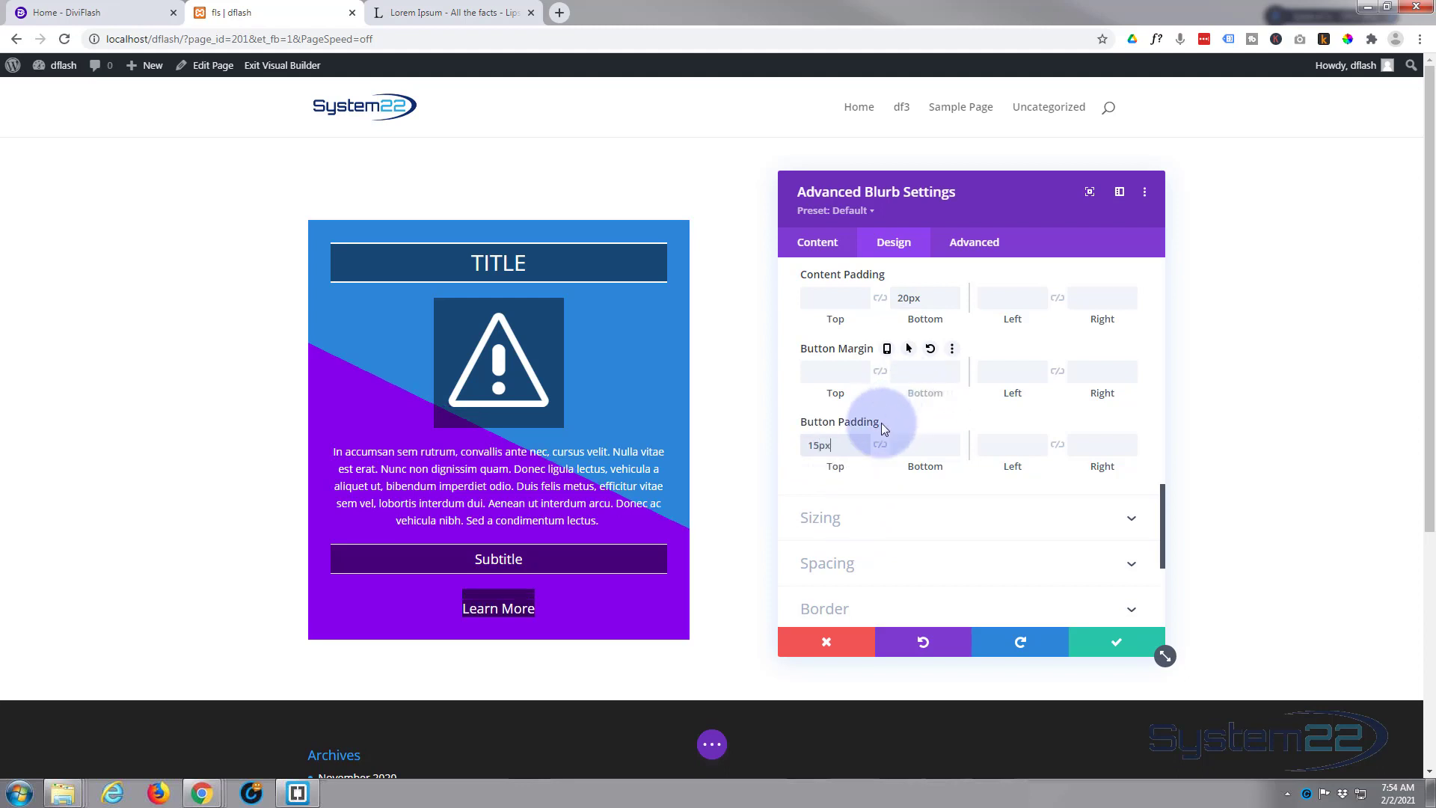
{"action": "left_click", "coordinate": [878, 446]}
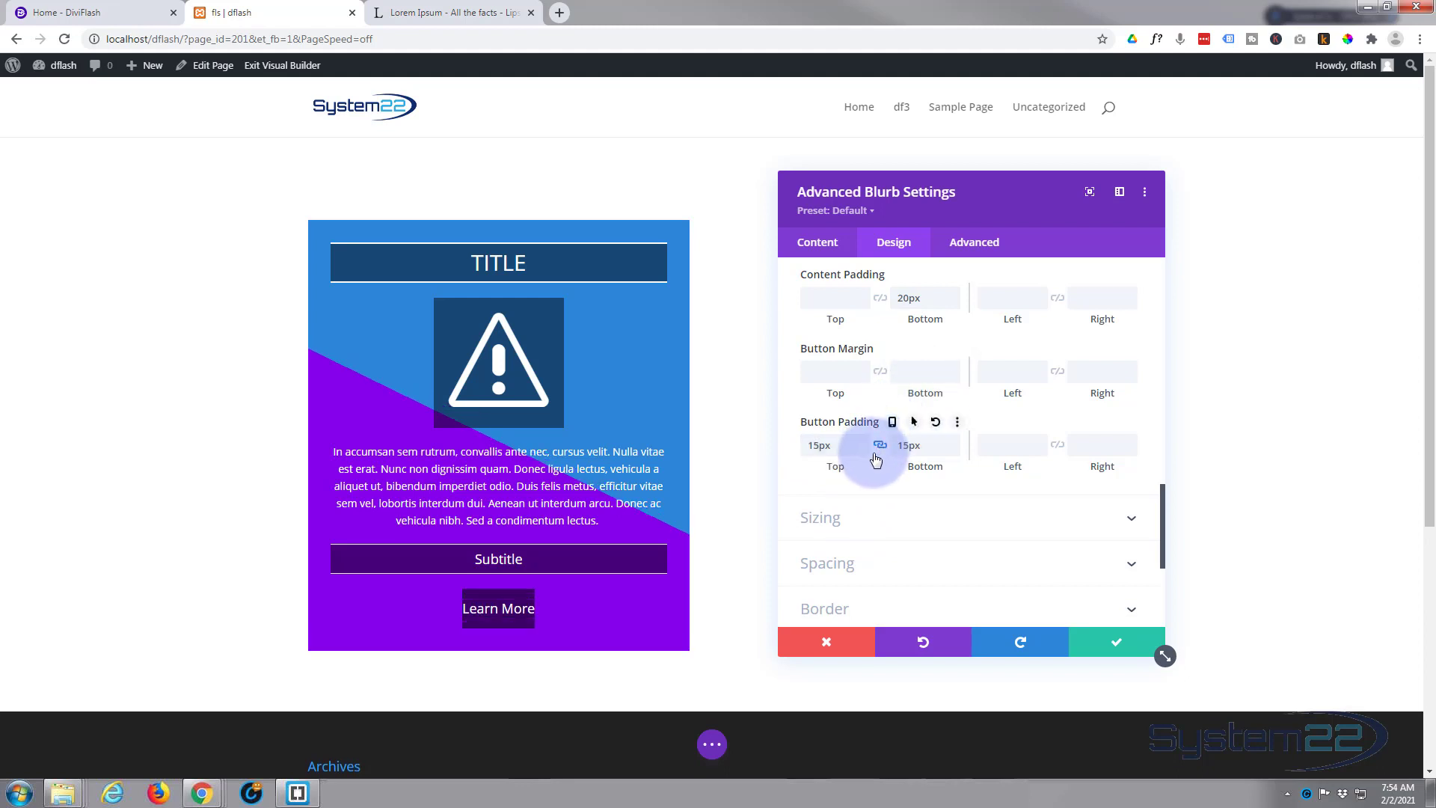
{"action": "left_click", "coordinate": [825, 446]}
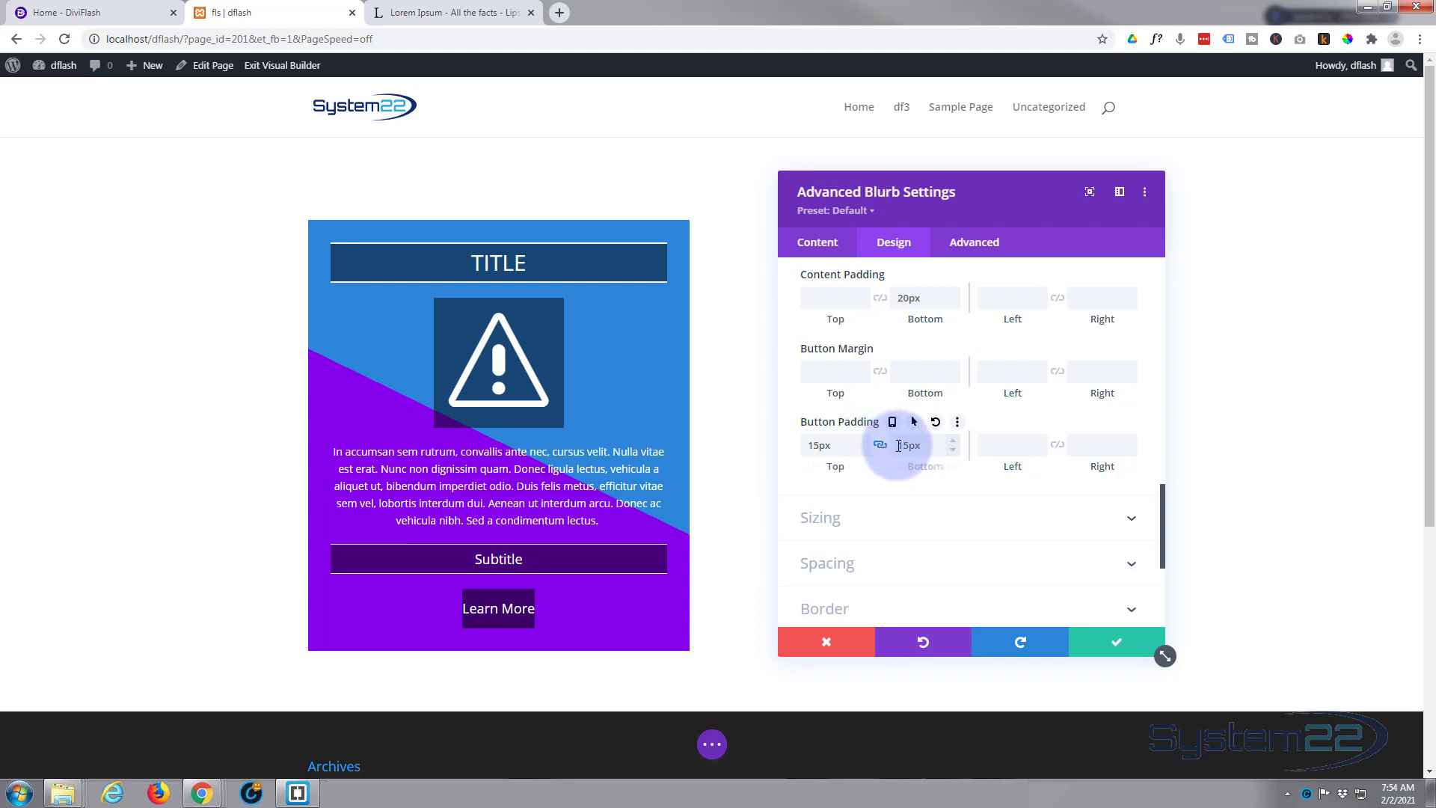
{"action": "left_click", "coordinate": [997, 448]}
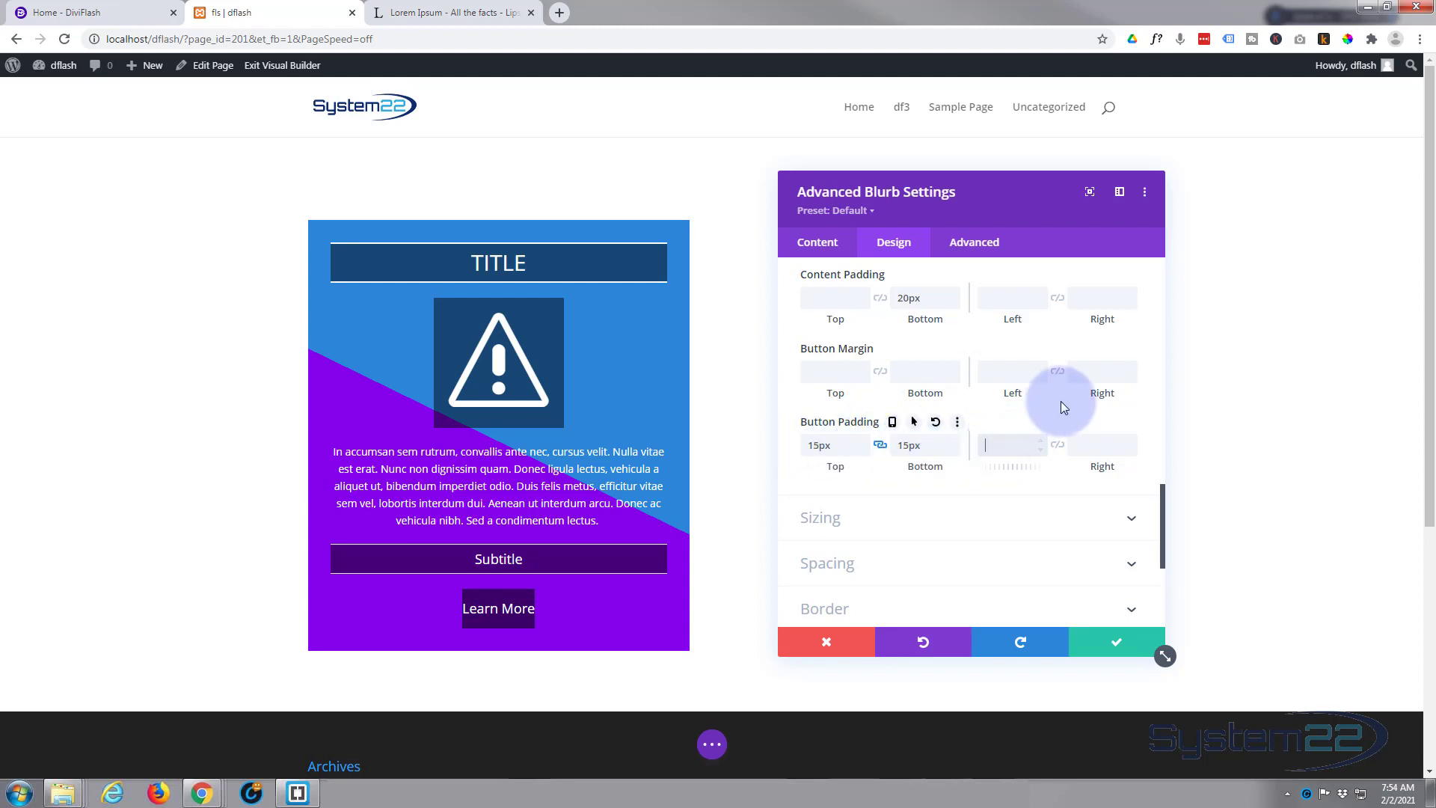
{"action": "type", "text": "25"}
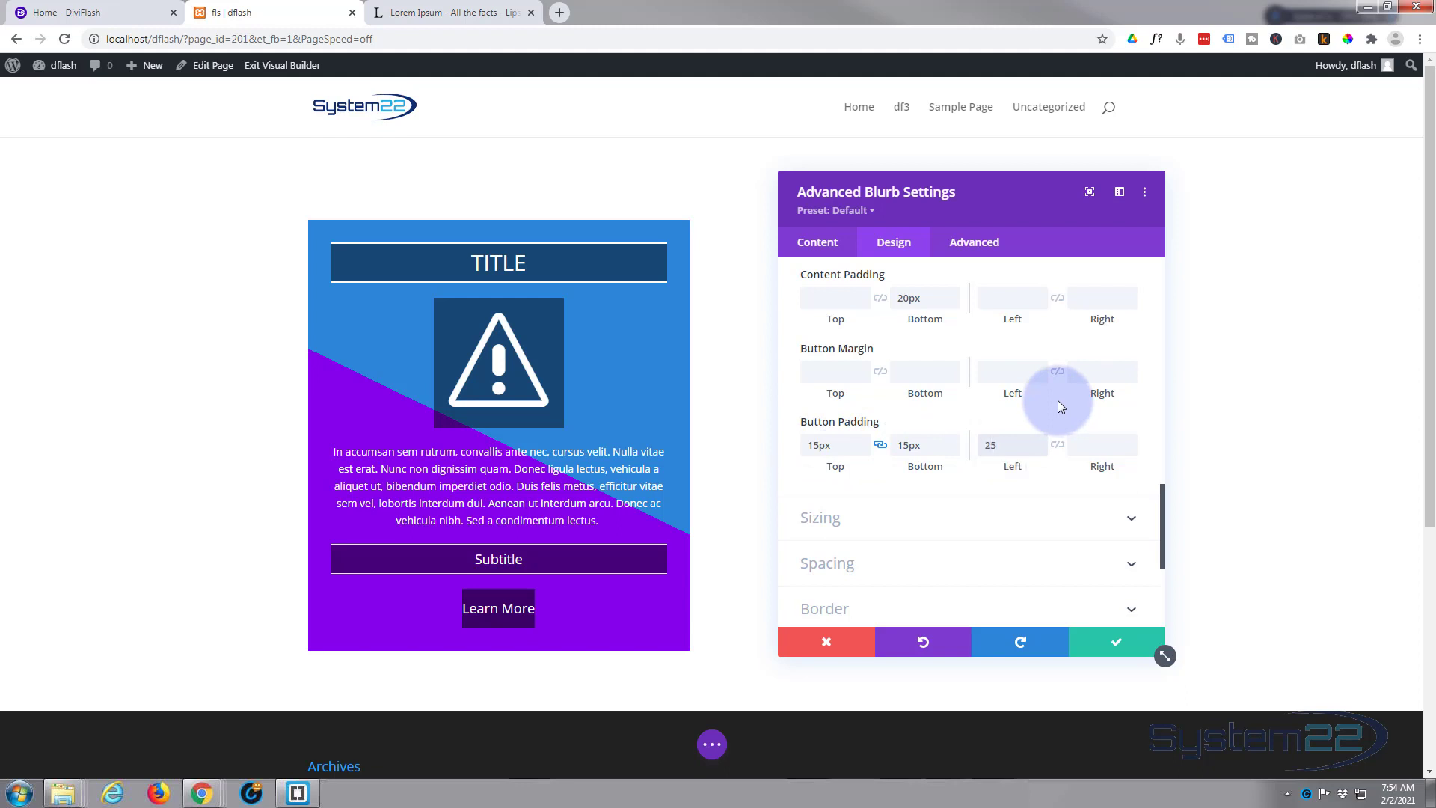
{"action": "left_click", "coordinate": [1057, 401]}
{"action": "left_click", "coordinate": [1056, 446]}
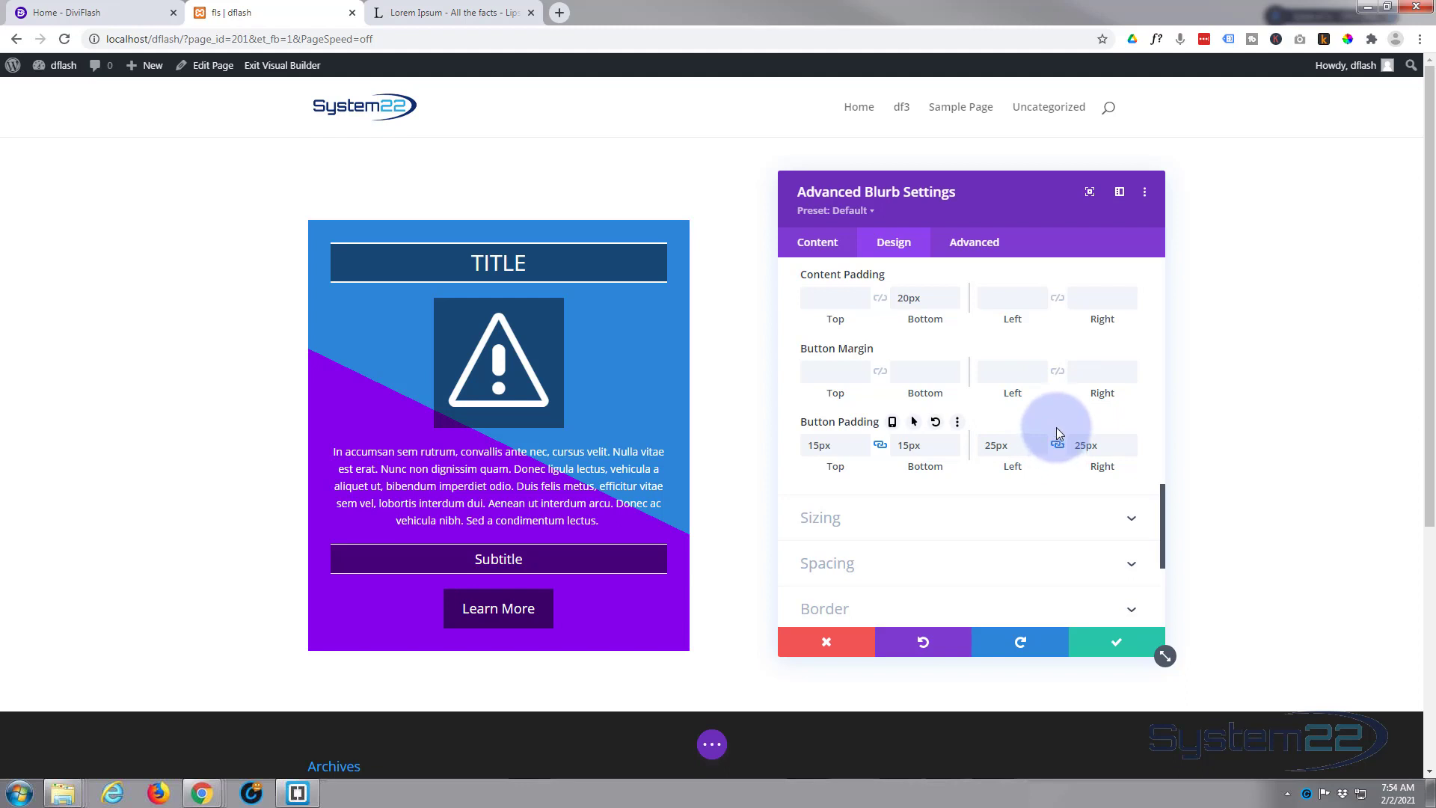
Apply the box shadow preset with 0px horizontal position, 12px vertical position and 18px blur to the whole blurb.
{"action": "scroll", "coordinate": [1057, 427], "scroll_direction": "down", "scroll_amount": 1}
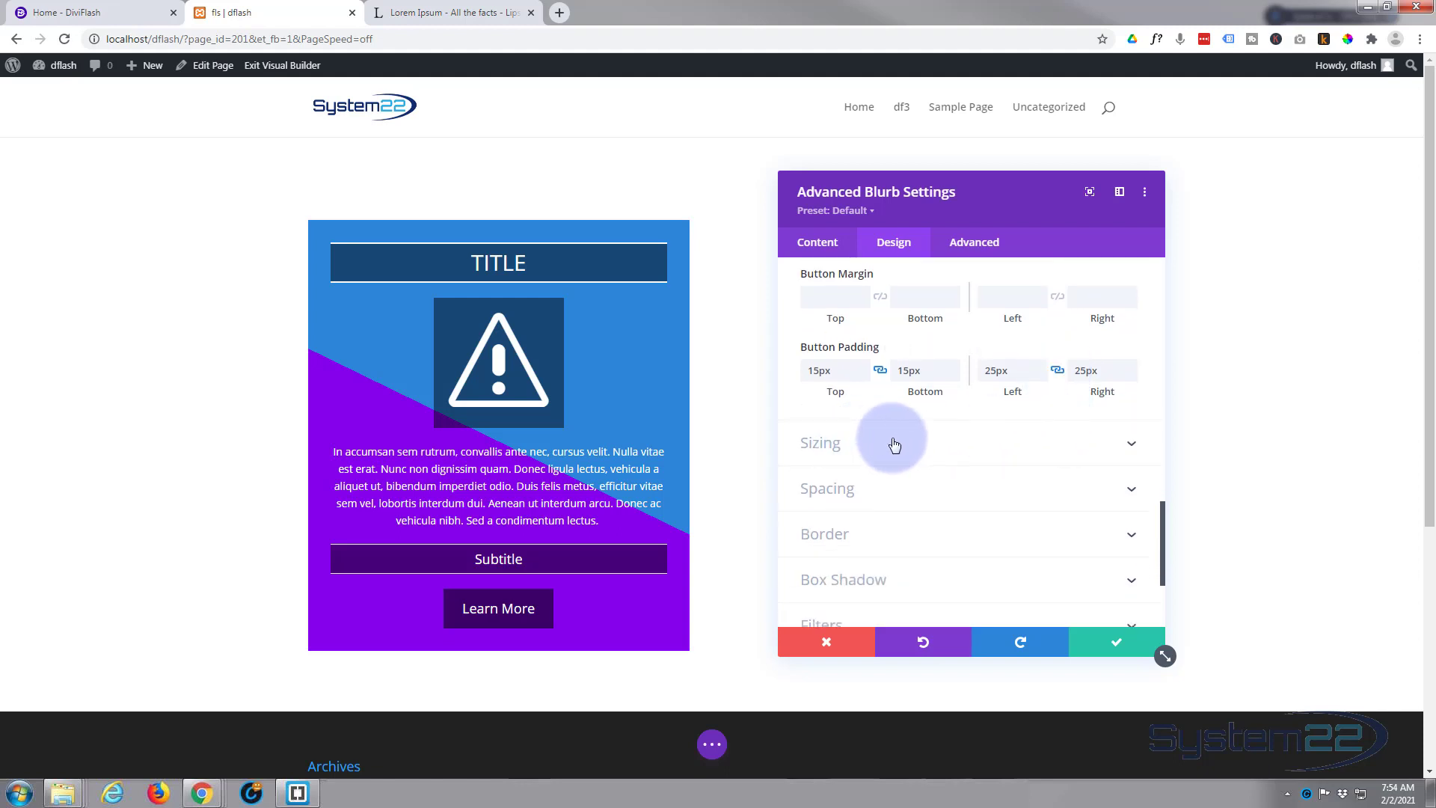
{"action": "scroll", "coordinate": [893, 444], "scroll_direction": "down", "scroll_amount": 1}
{"action": "scroll", "coordinate": [895, 441], "scroll_direction": "down", "scroll_amount": 1}
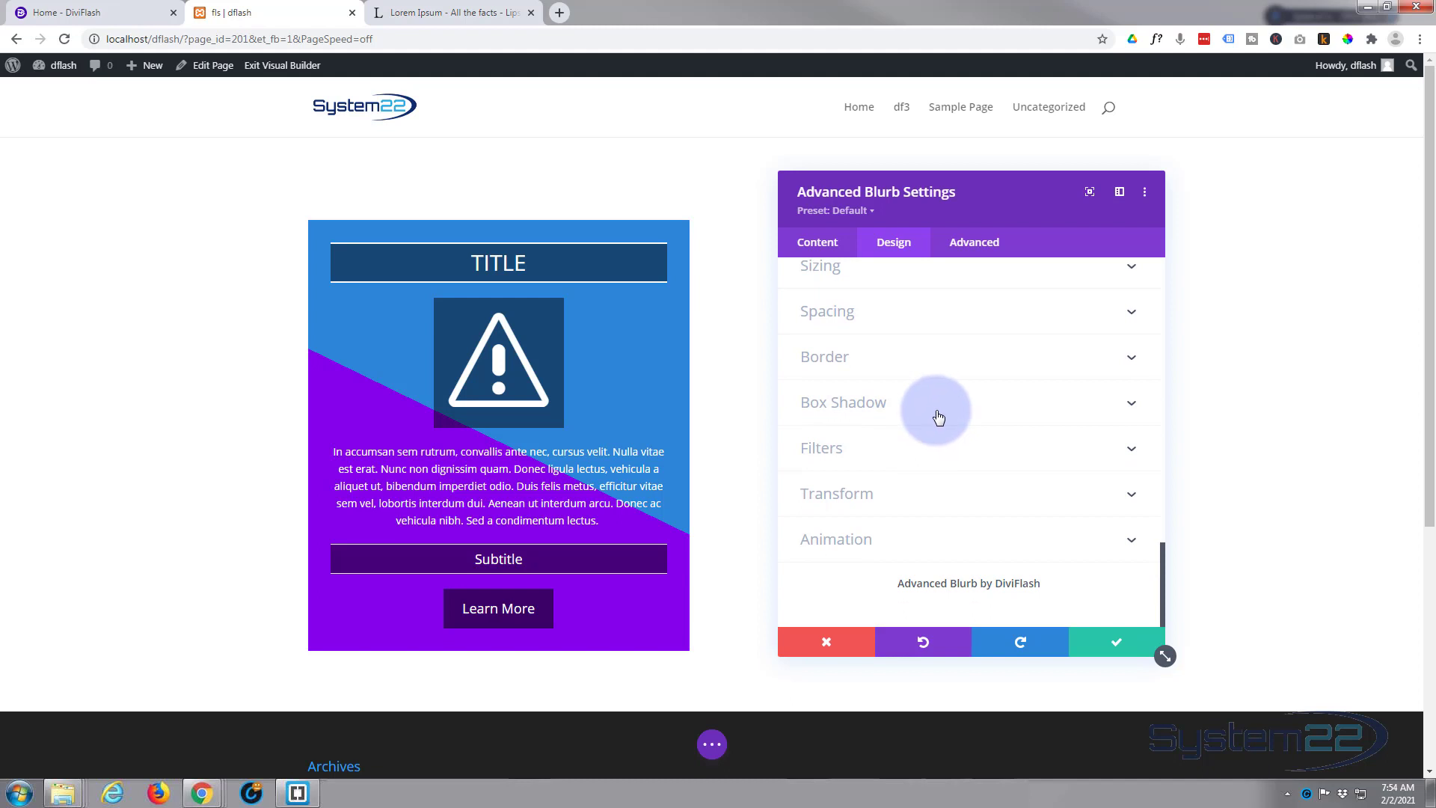
{"action": "left_click", "coordinate": [936, 414]}
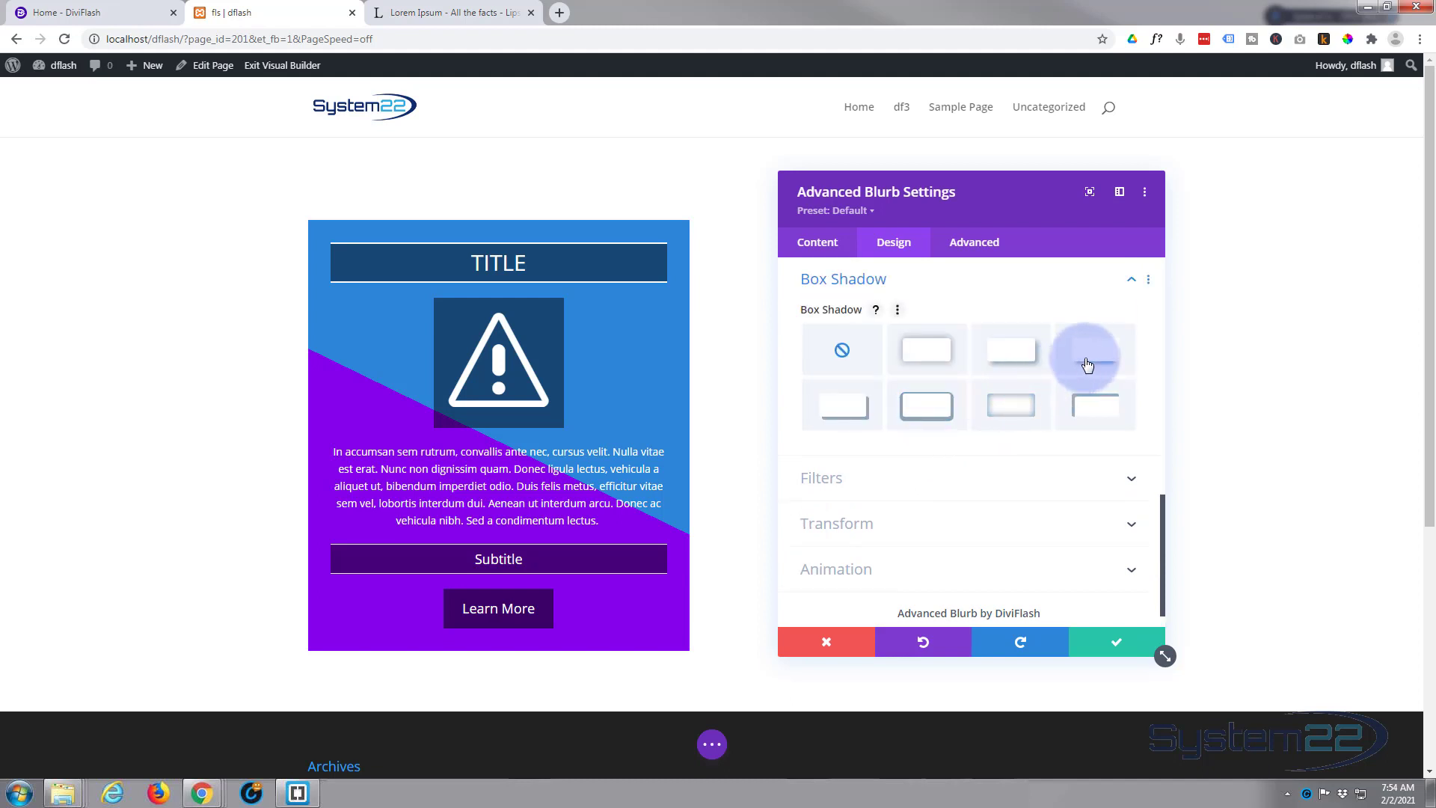
{"action": "left_click", "coordinate": [1087, 365]}
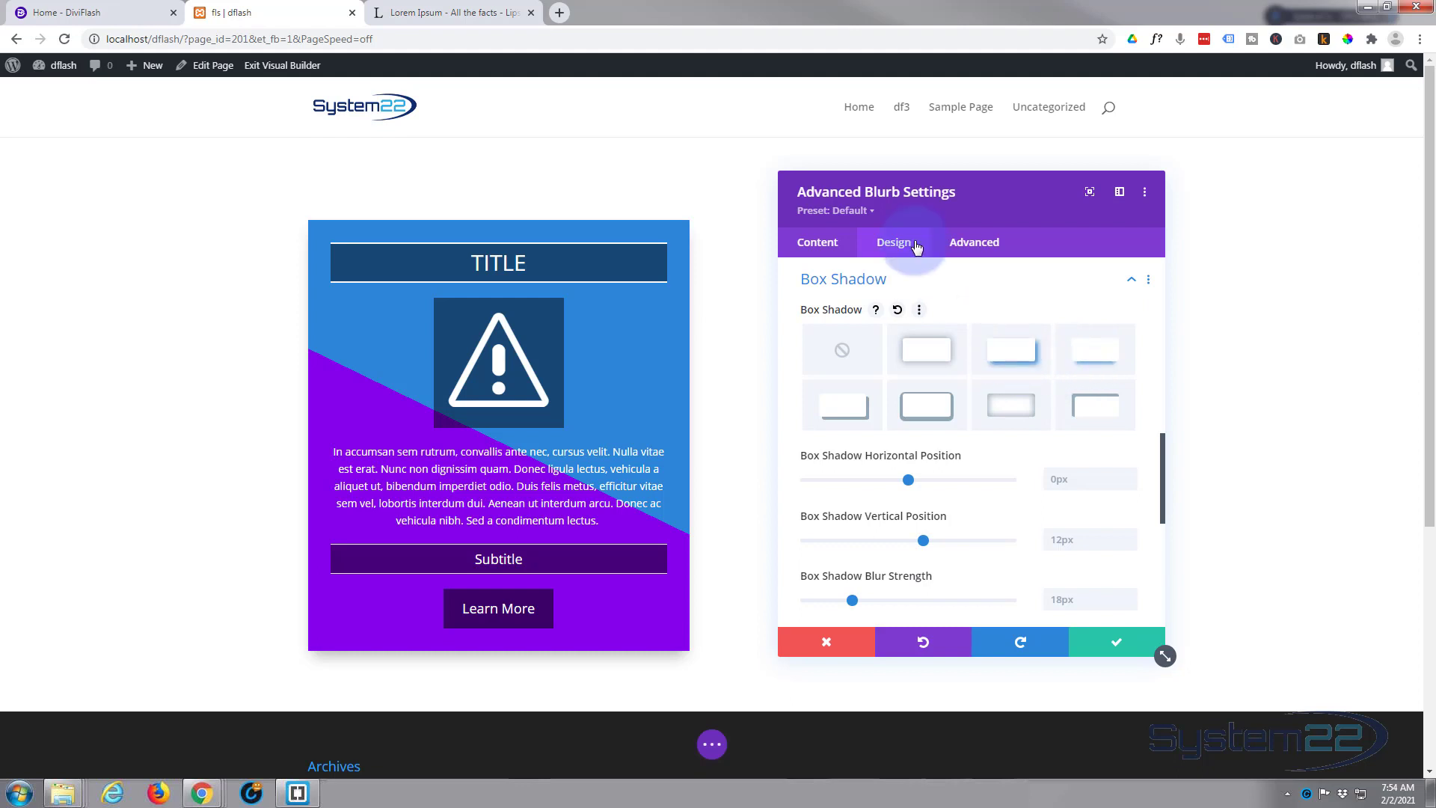
Set the direction of the blurb's background gradient to 229deg and save the module settings.
{"action": "left_click", "coordinate": [826, 243]}
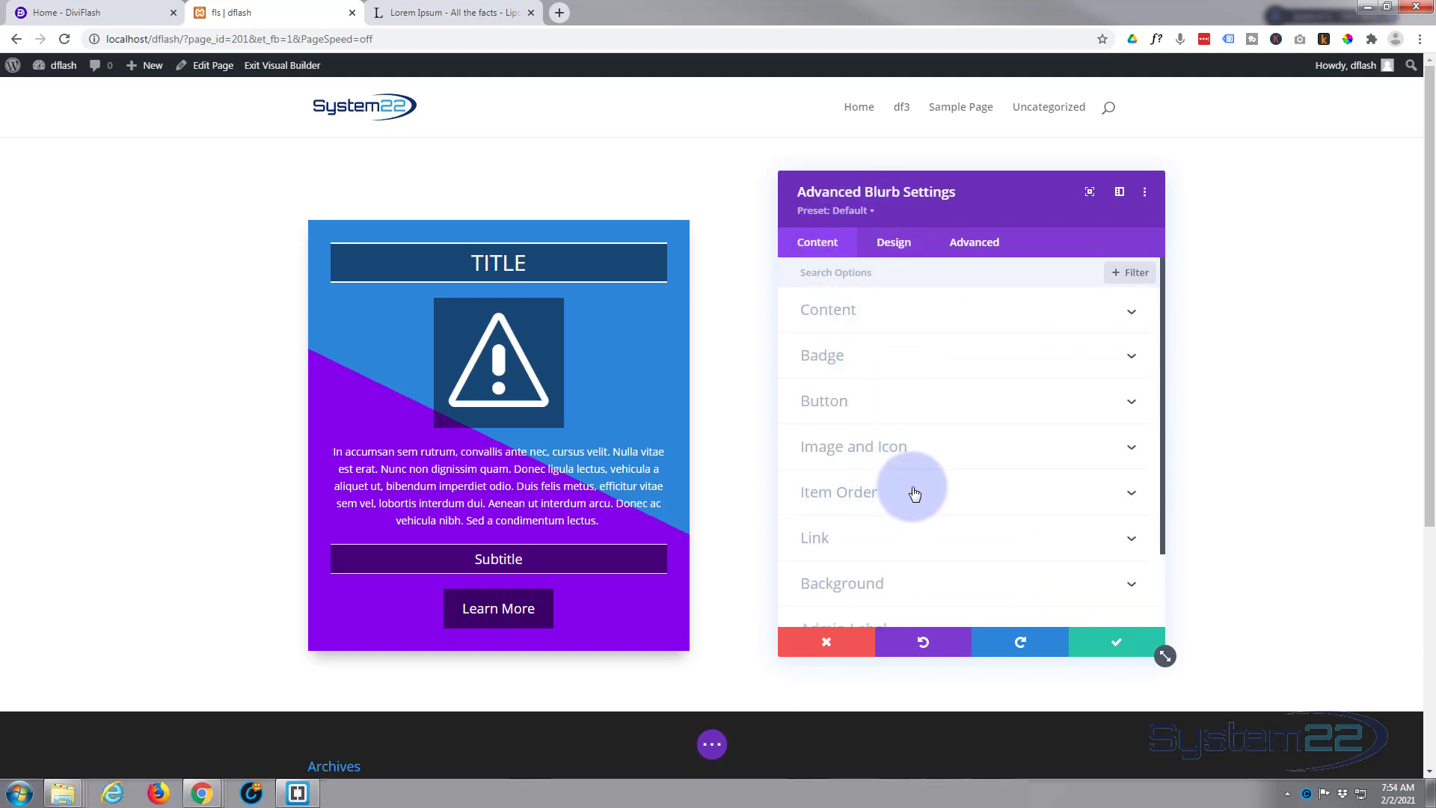
{"action": "left_click", "coordinate": [907, 582]}
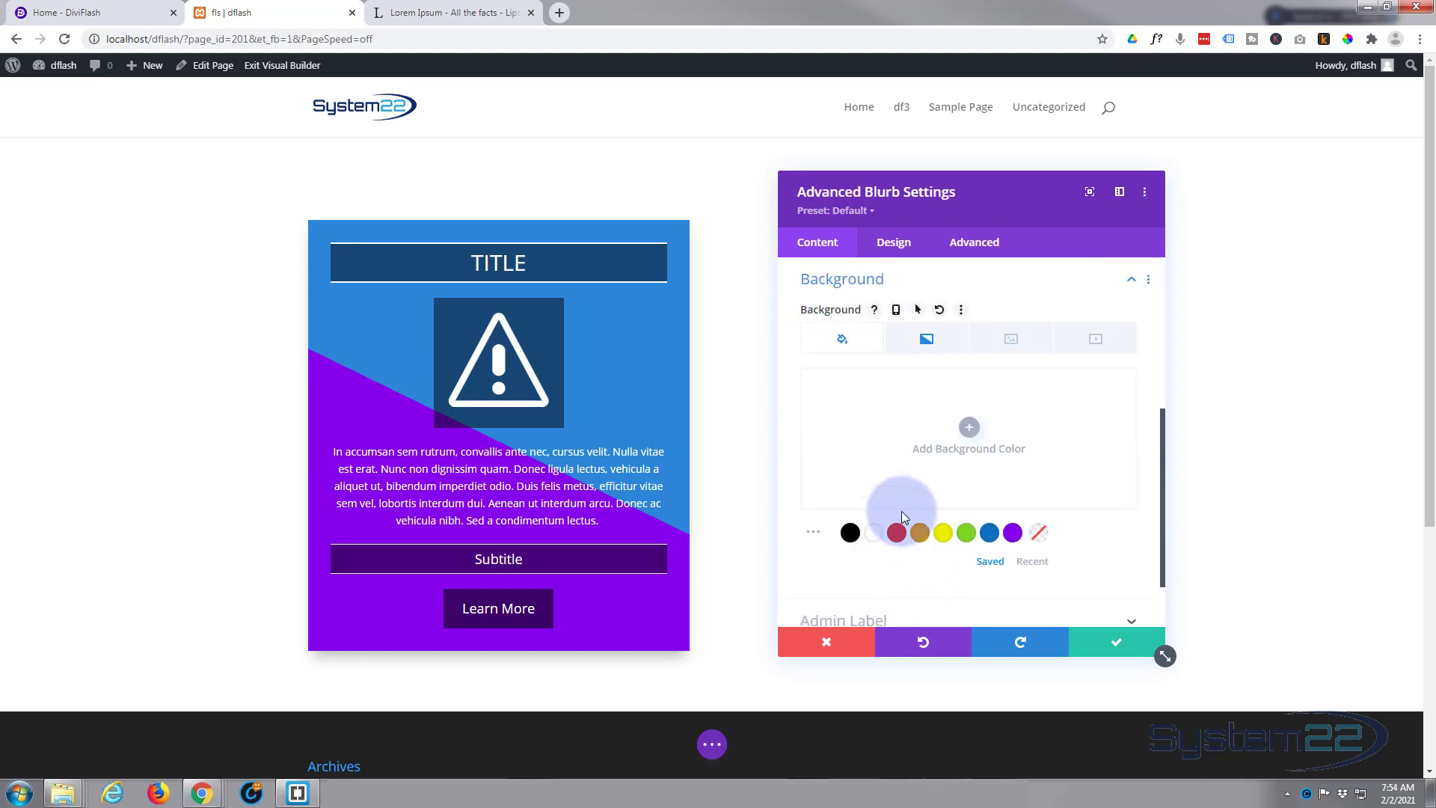
{"action": "scroll", "coordinate": [902, 516], "scroll_direction": "down", "scroll_amount": 2}
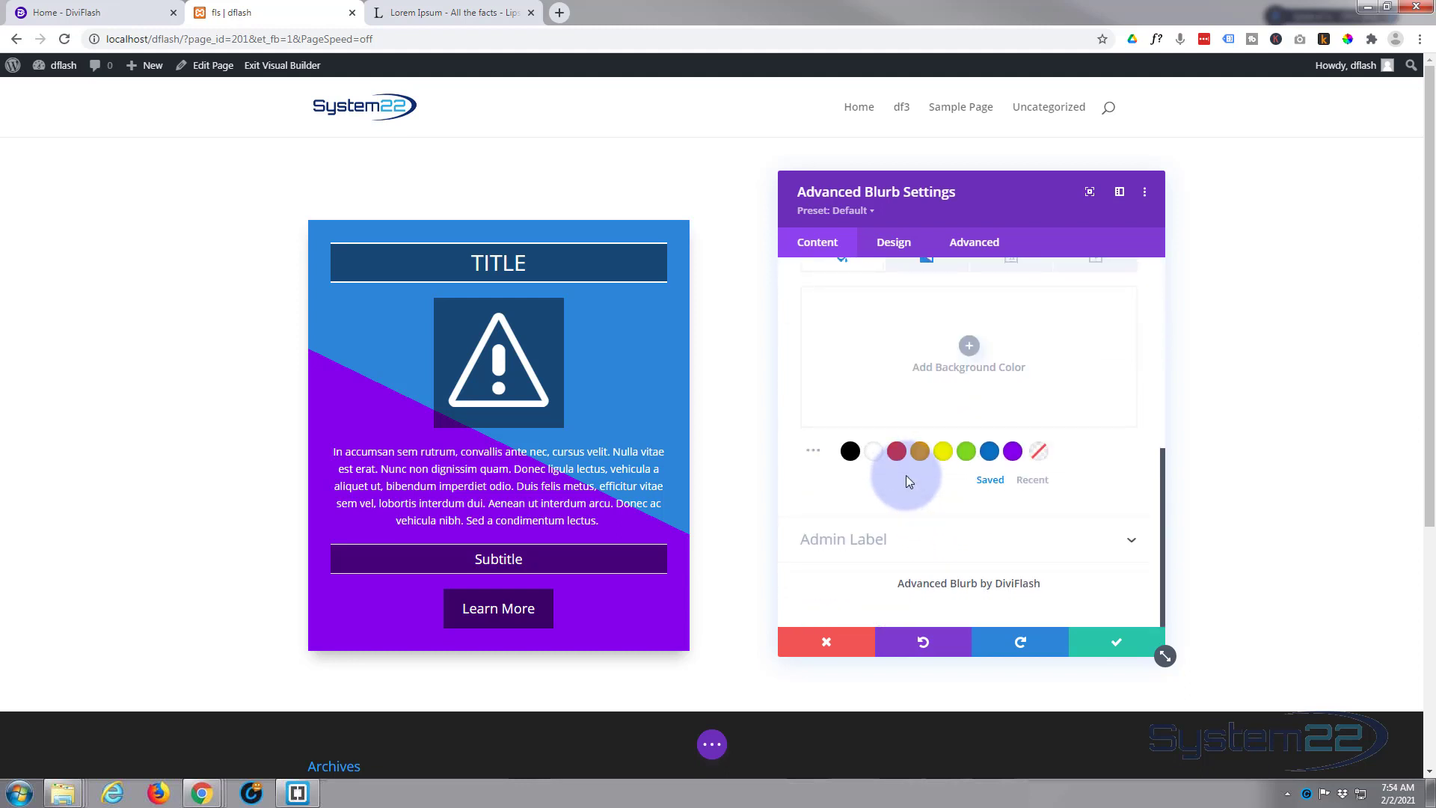
{"action": "scroll", "coordinate": [905, 474], "scroll_direction": "up", "scroll_amount": 2}
{"action": "left_click", "coordinate": [937, 415]}
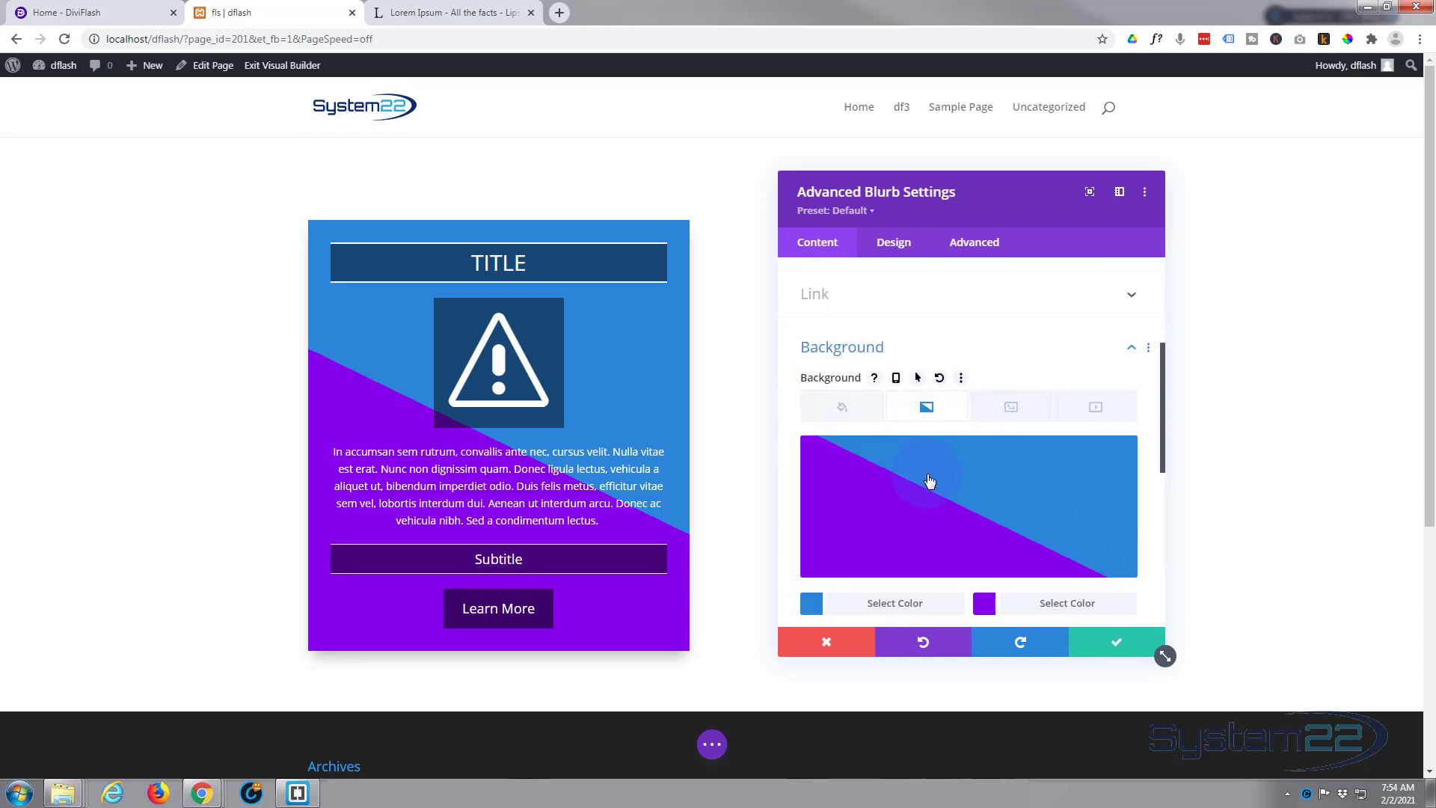
{"action": "scroll", "coordinate": [928, 472], "scroll_direction": "down", "scroll_amount": 4}
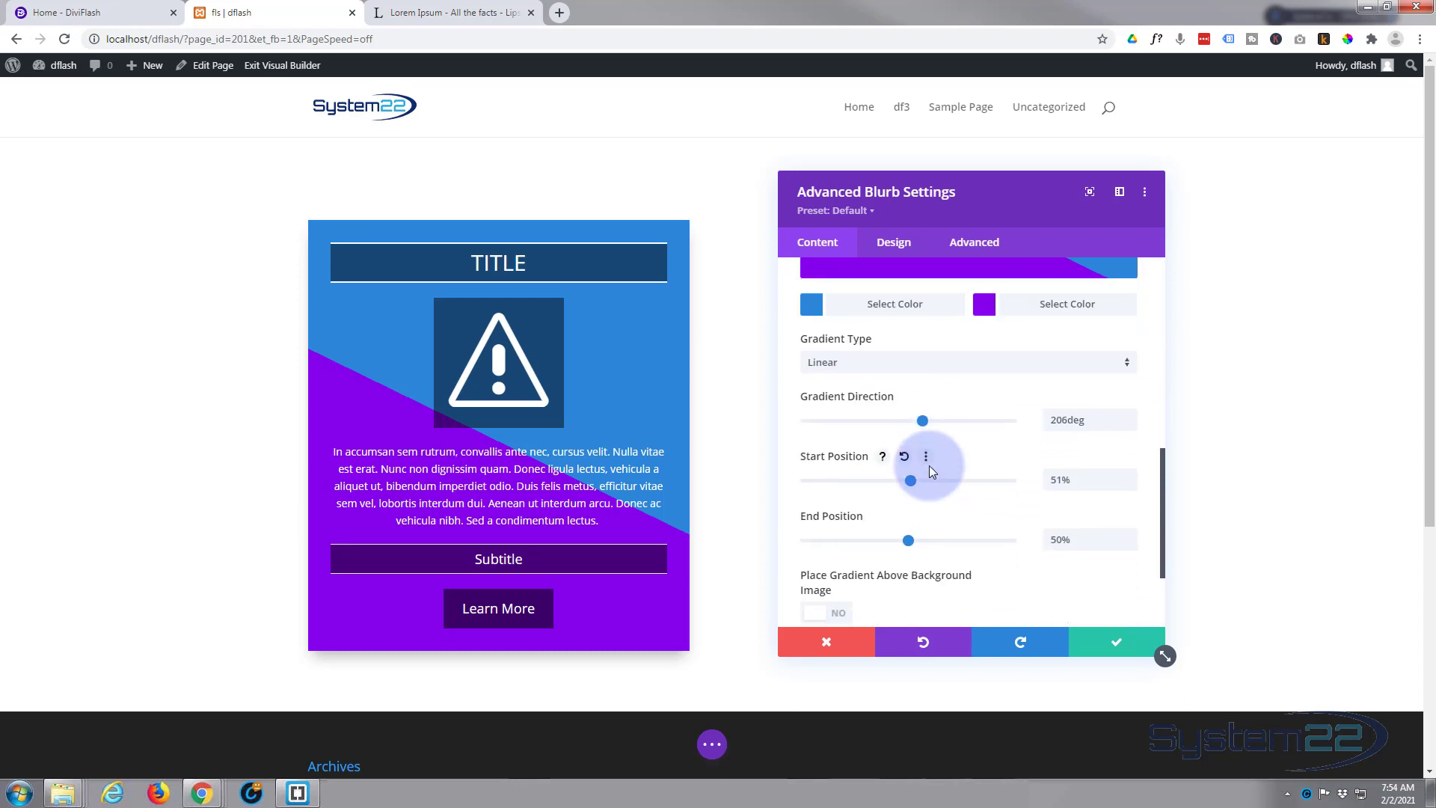
{"action": "left_click", "coordinate": [923, 420]}
{"action": "left_click_drag", "start_coordinate": [931, 422], "coordinate": [938, 425]}
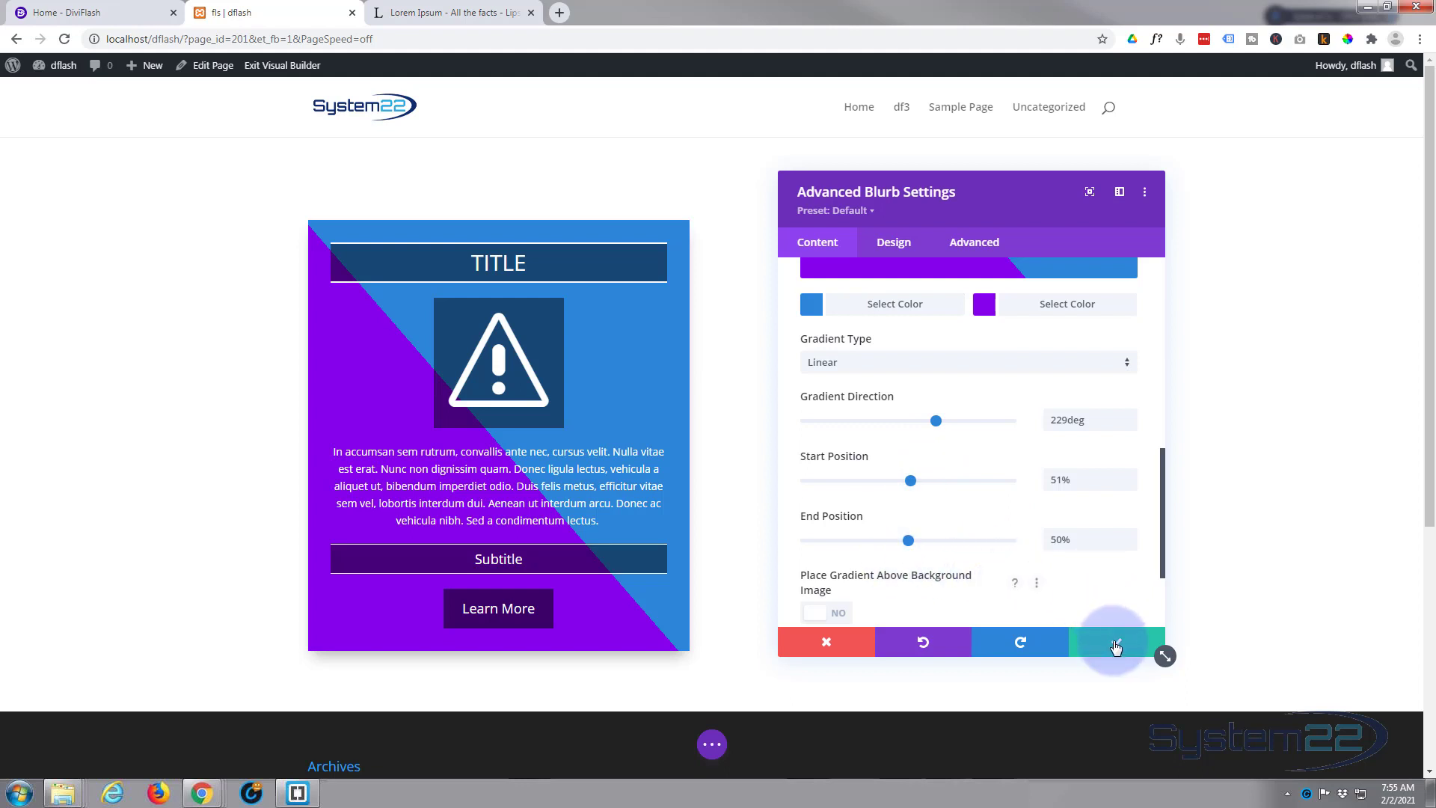
{"action": "left_click", "coordinate": [1115, 646]}
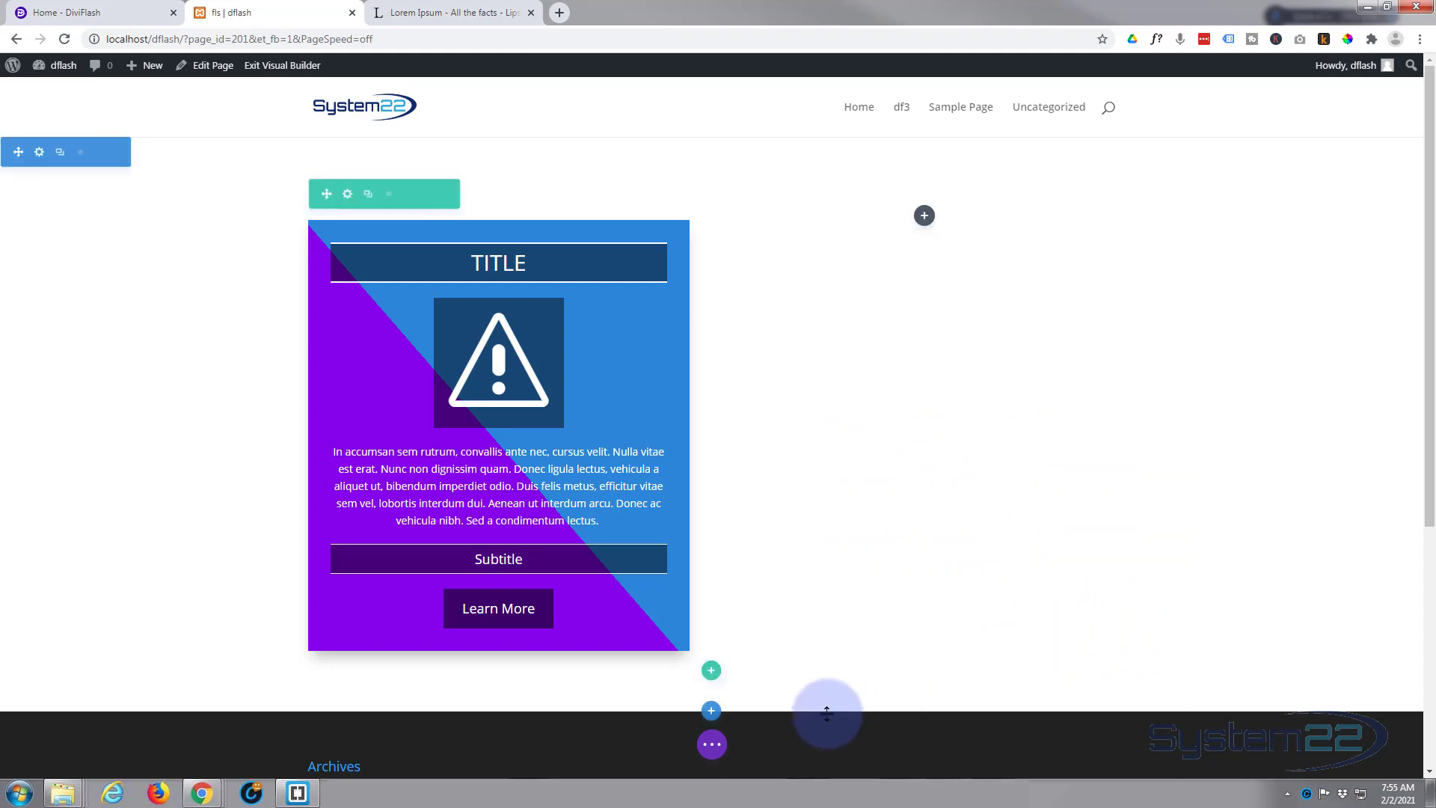
Save the page as a draft and exit the Visual Builder to check the blurb on the front end.
{"action": "left_click", "coordinate": [712, 744]}
{"action": "left_click", "coordinate": [1313, 744]}
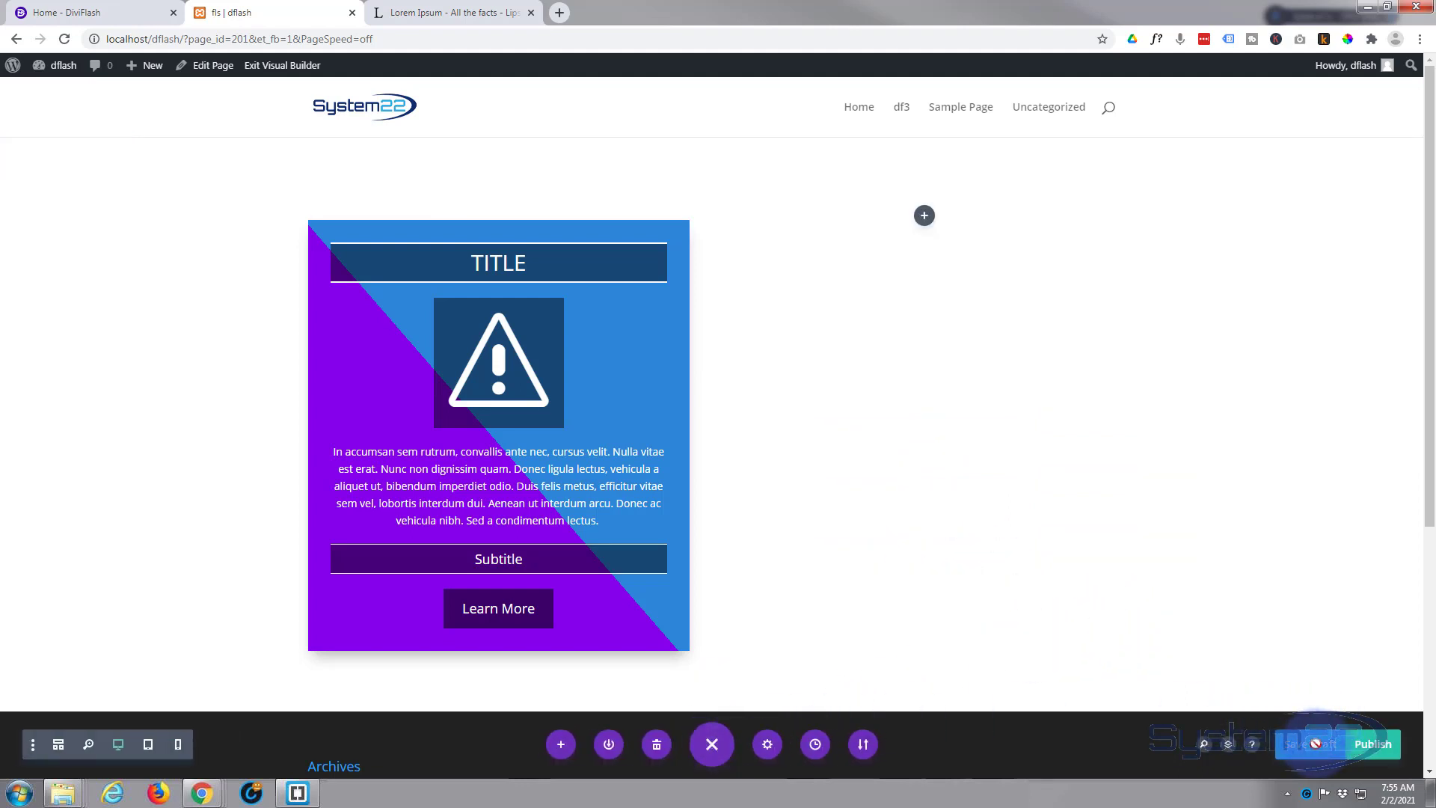
{"action": "left_click", "coordinate": [290, 67]}
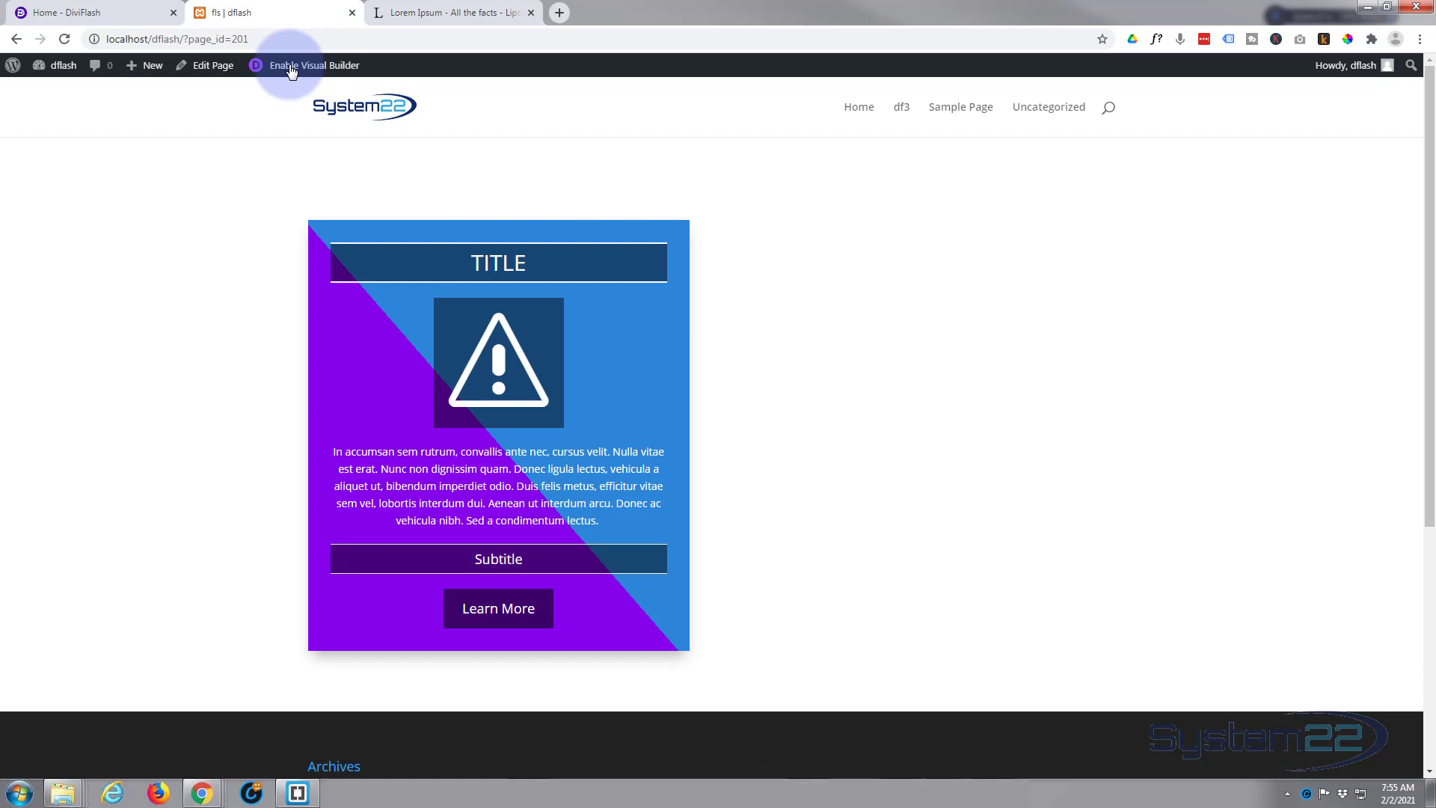
{"action": "scroll", "coordinate": [208, 385], "scroll_direction": "down", "scroll_amount": 1}
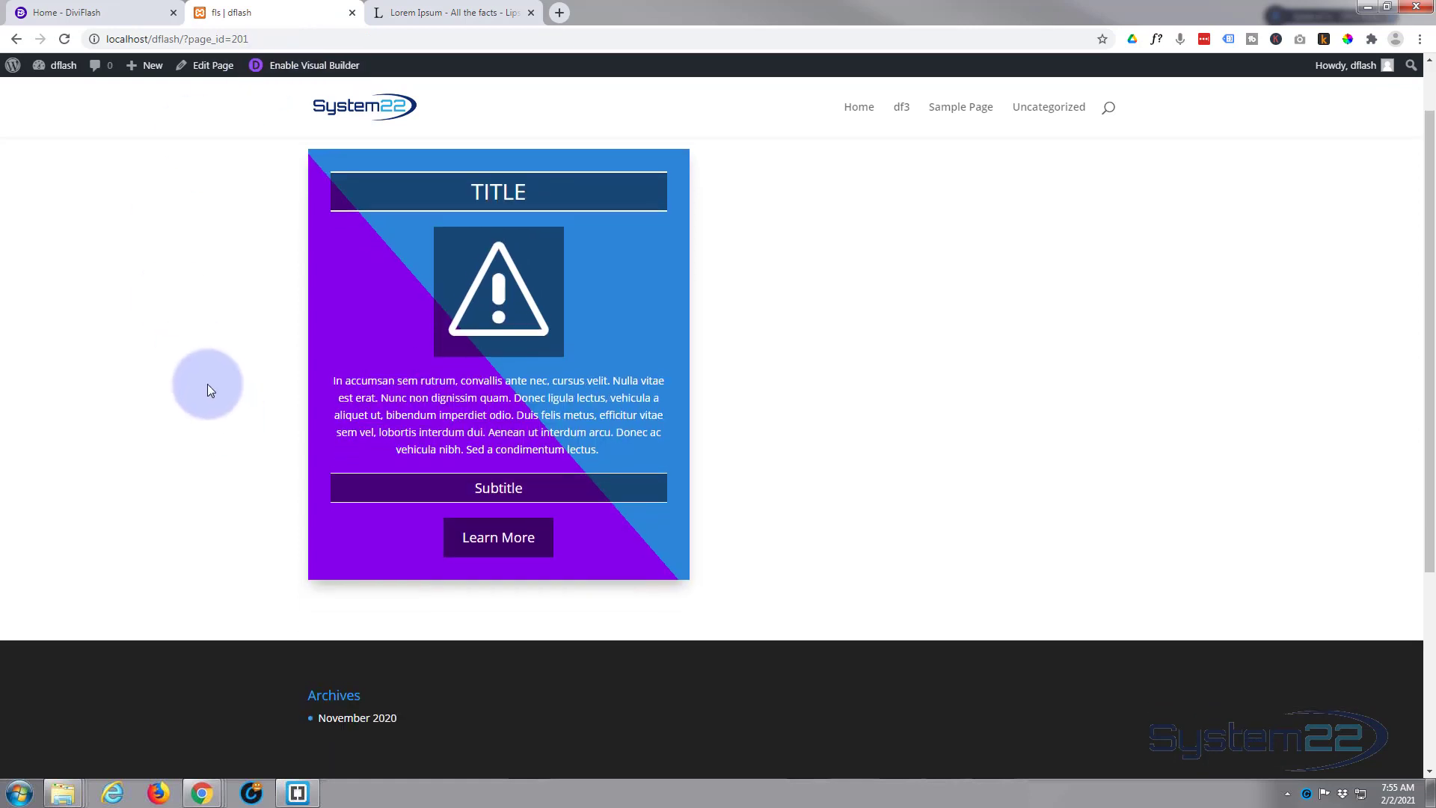
{"action": "scroll", "coordinate": [208, 384], "scroll_direction": "up", "scroll_amount": 1}
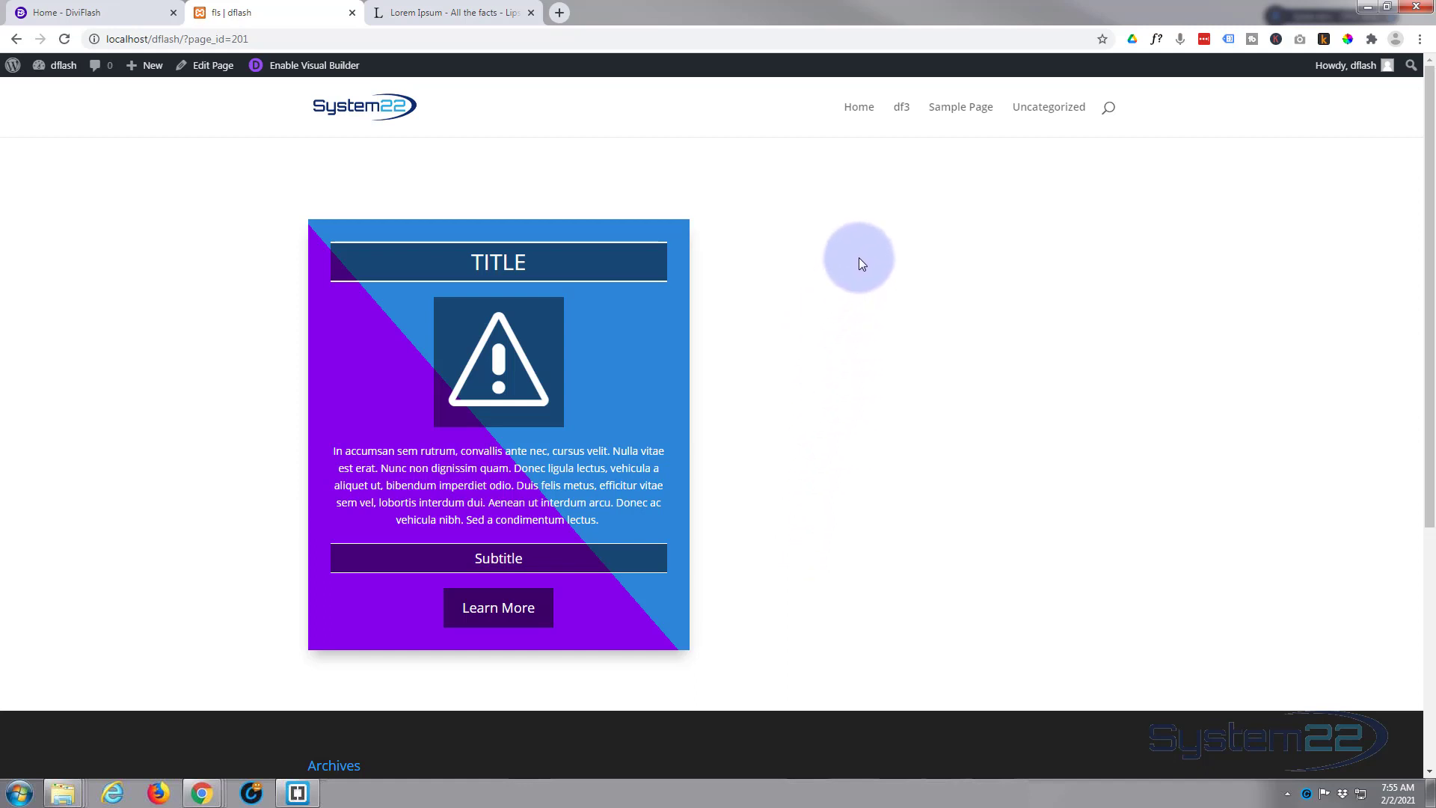
Look over the module overview and the introduction on the DiviFlash website and return to the blurb page.
{"action": "left_click", "coordinate": [65, 12]}
{"action": "scroll", "coordinate": [129, 258], "scroll_direction": "up", "scroll_amount": 10}
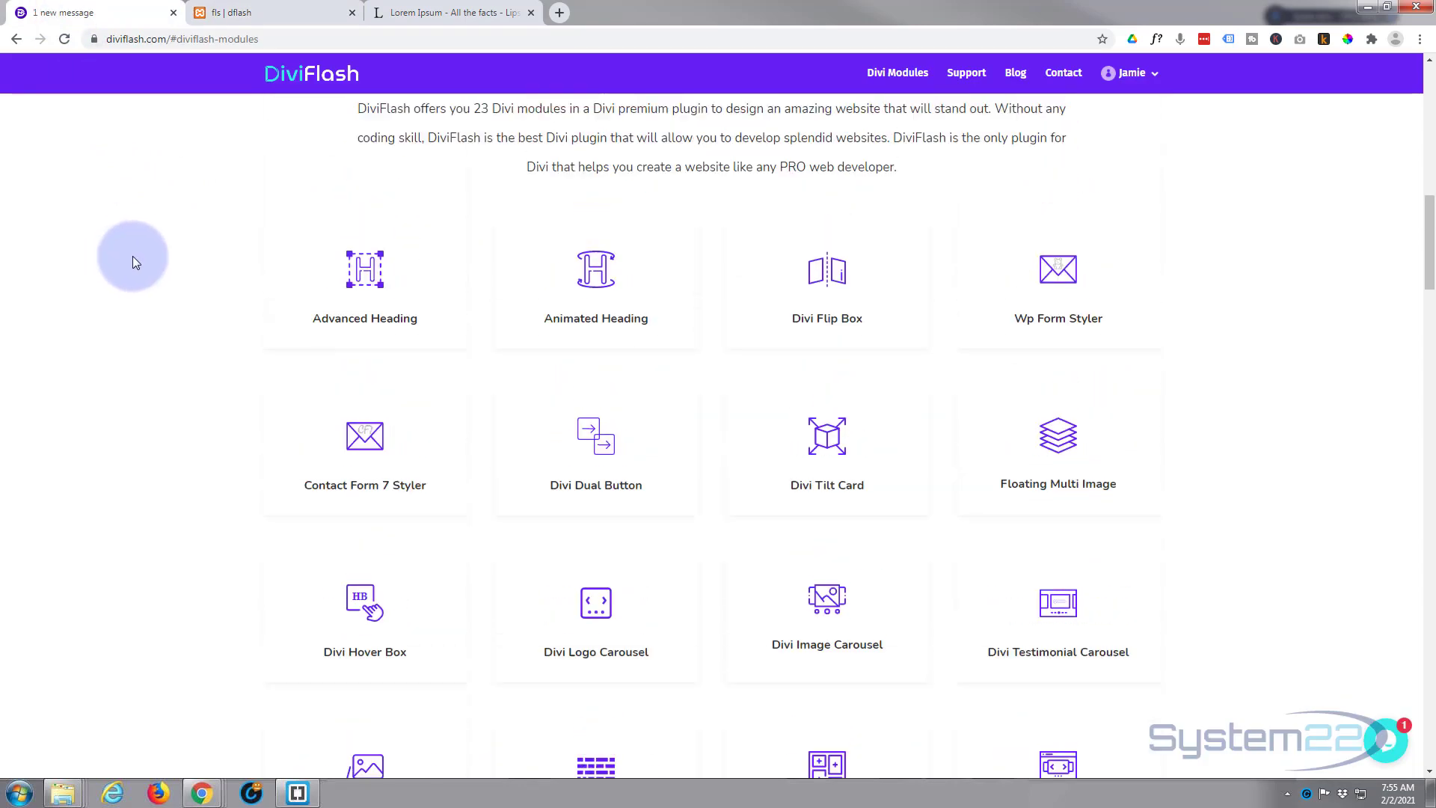
{"action": "scroll", "coordinate": [136, 253], "scroll_direction": "up", "scroll_amount": 7}
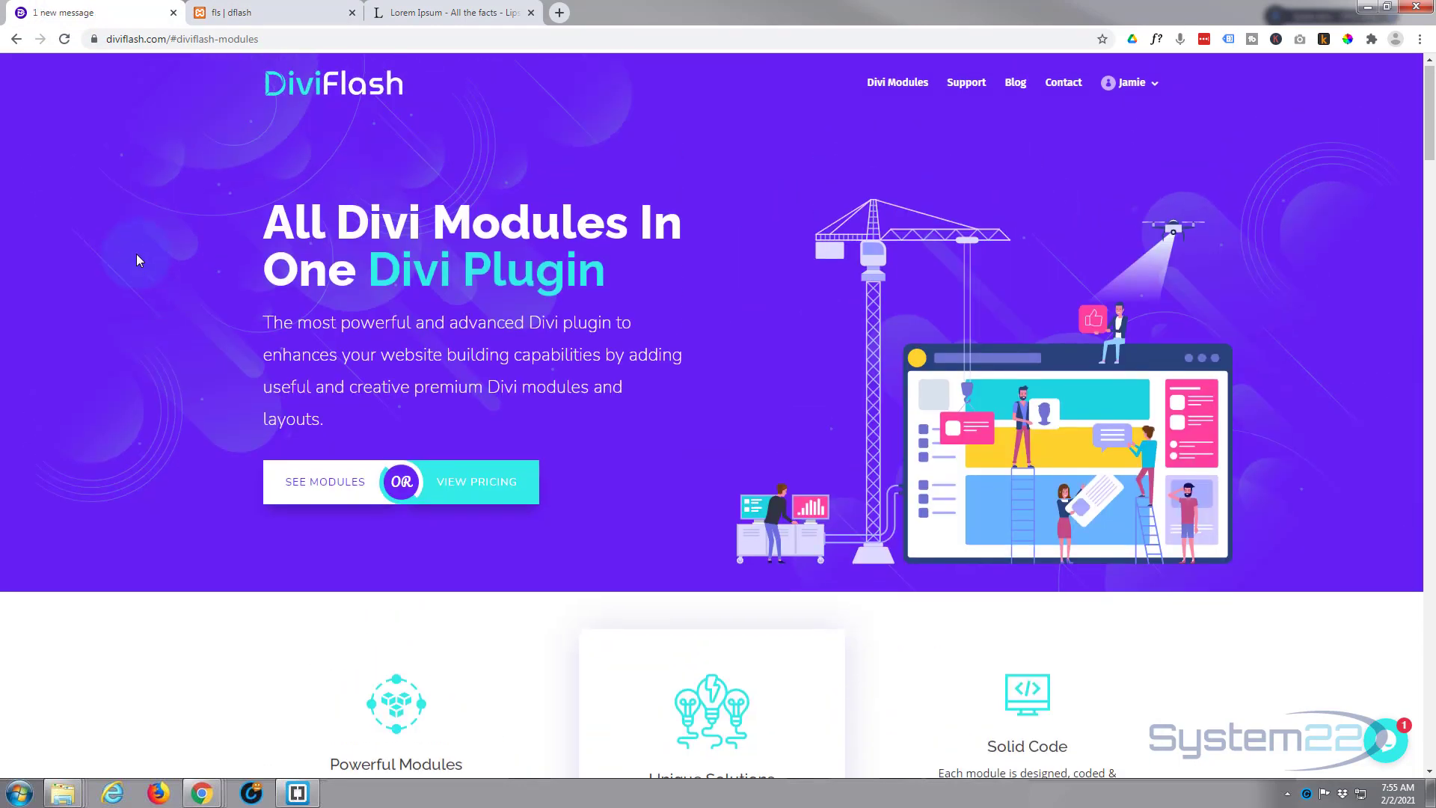
{"action": "left_click", "coordinate": [258, 12]}
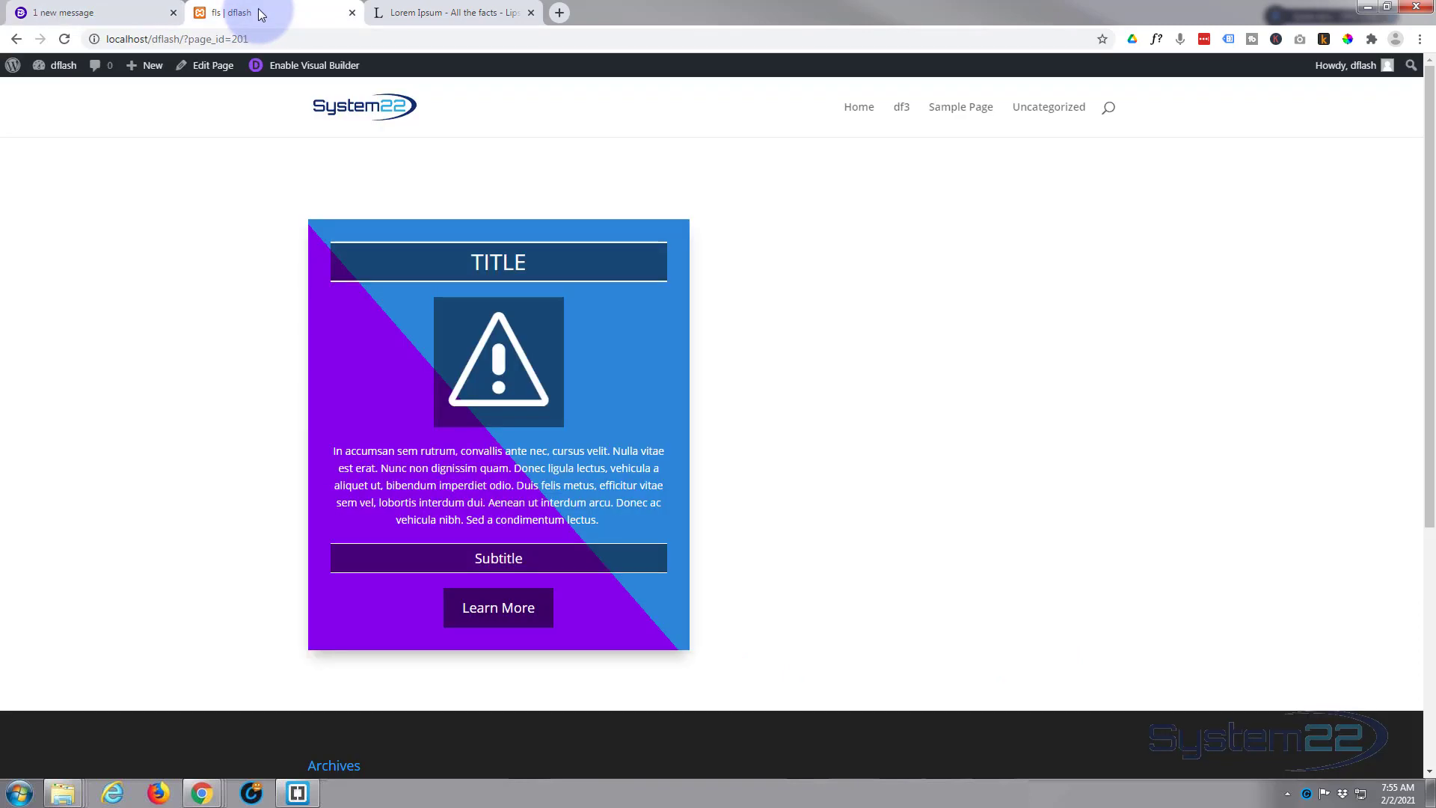